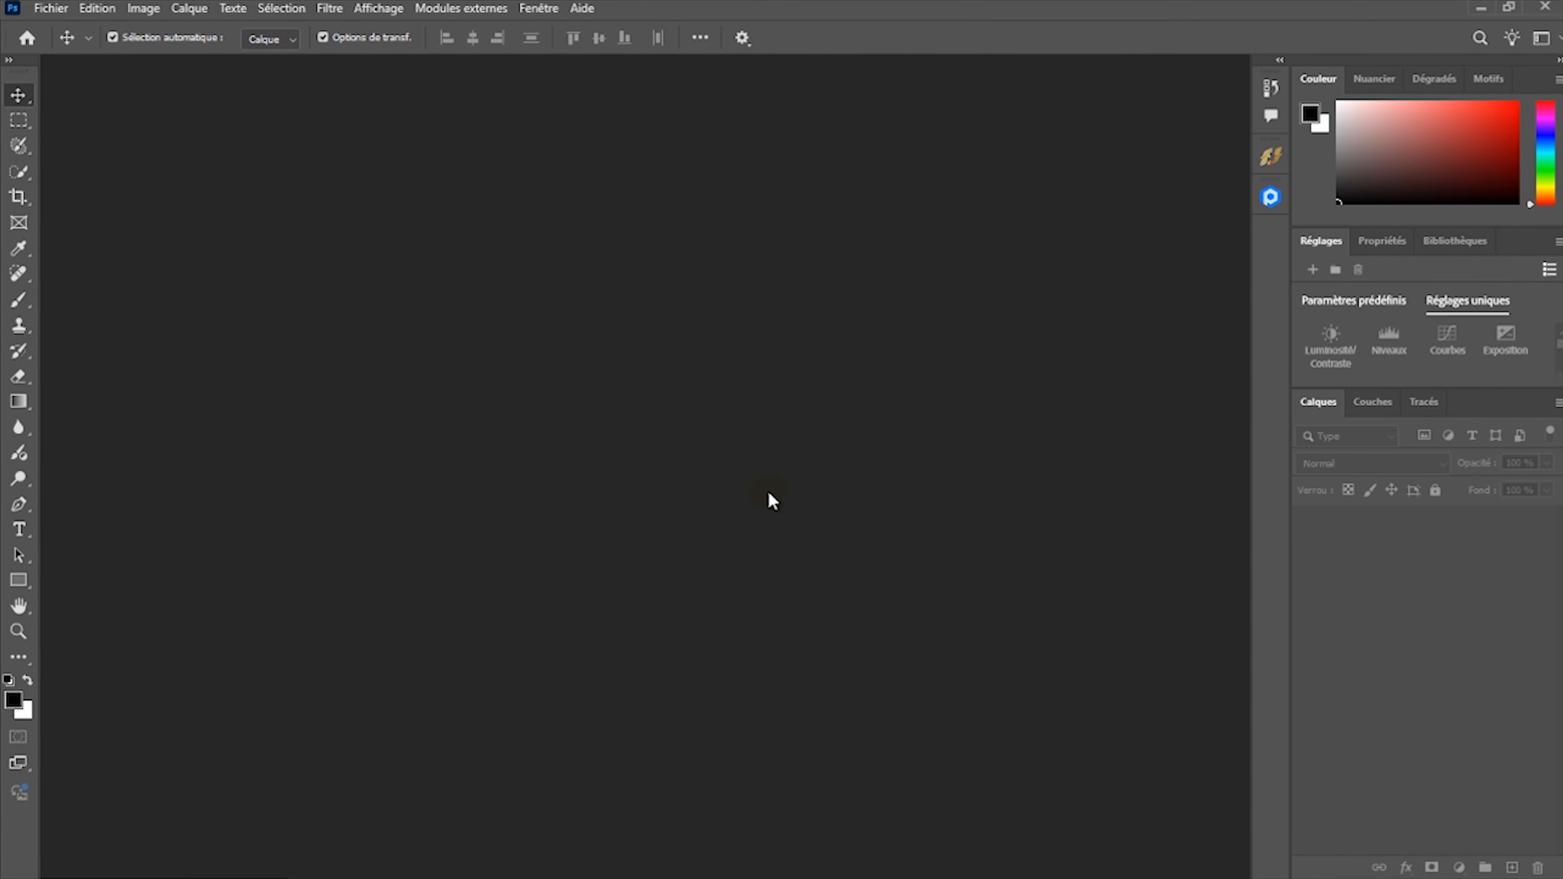
Open the image Bannière 01 from the Bannière folder on the desktop and deselect its layer
left_click(65, 11)
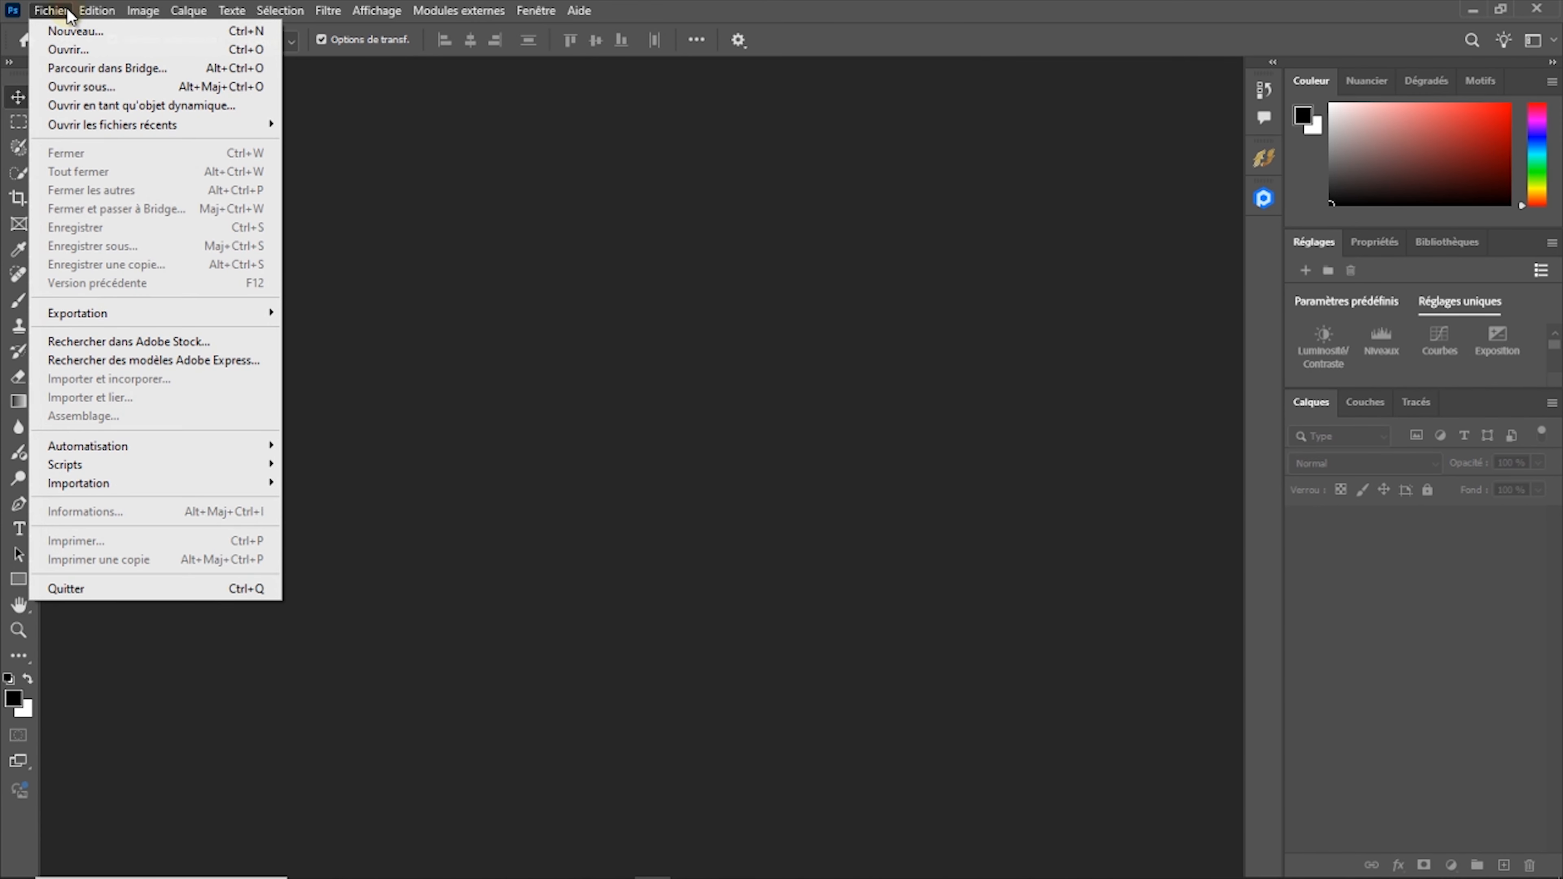
left_click(64, 51)
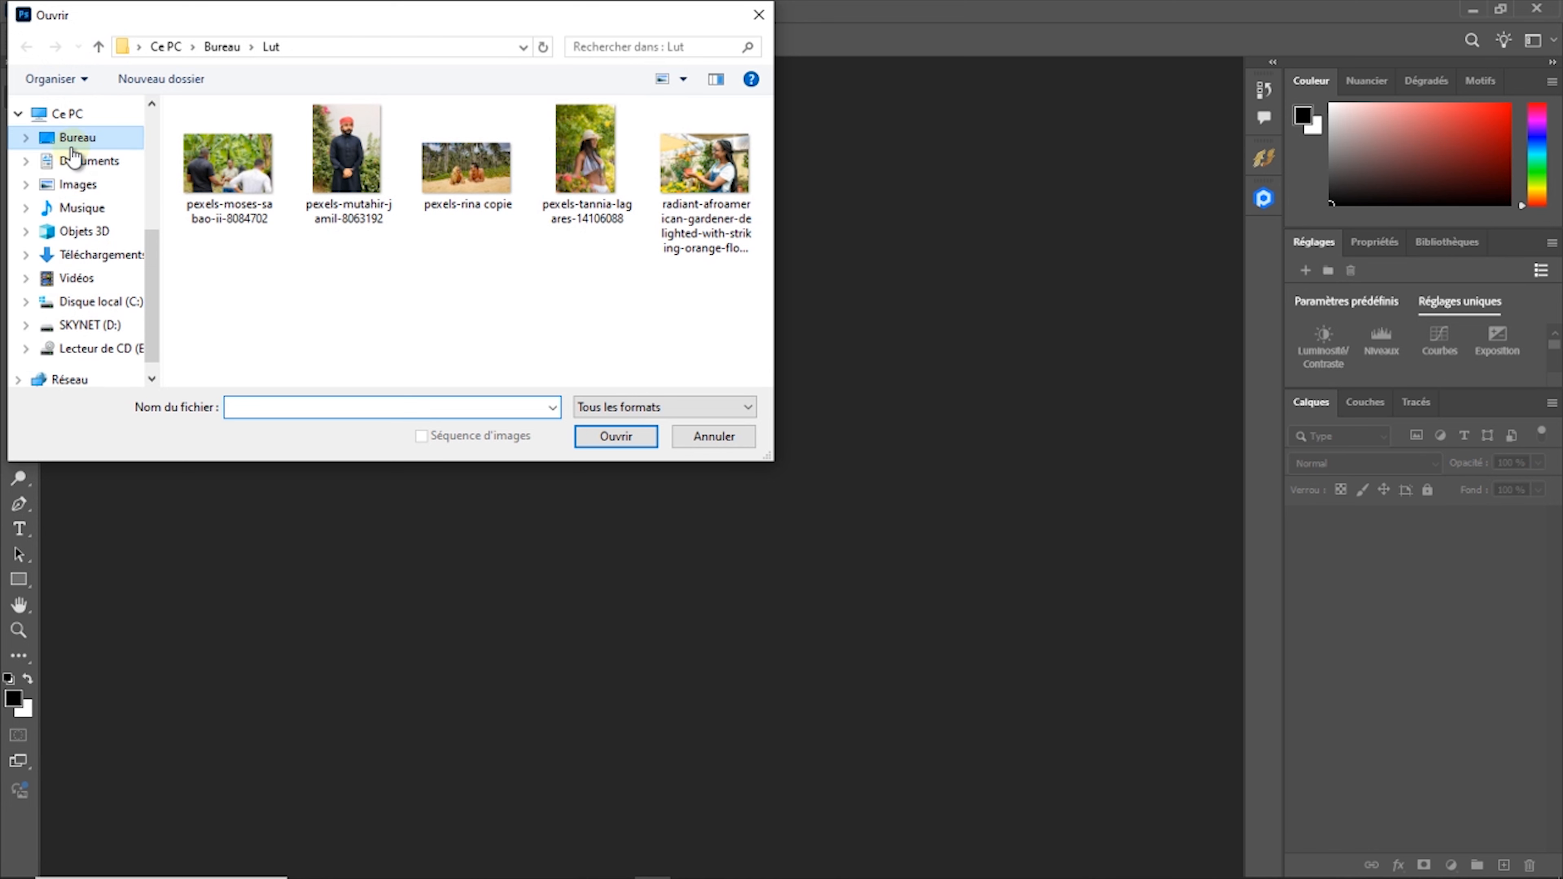
left_click(80, 138)
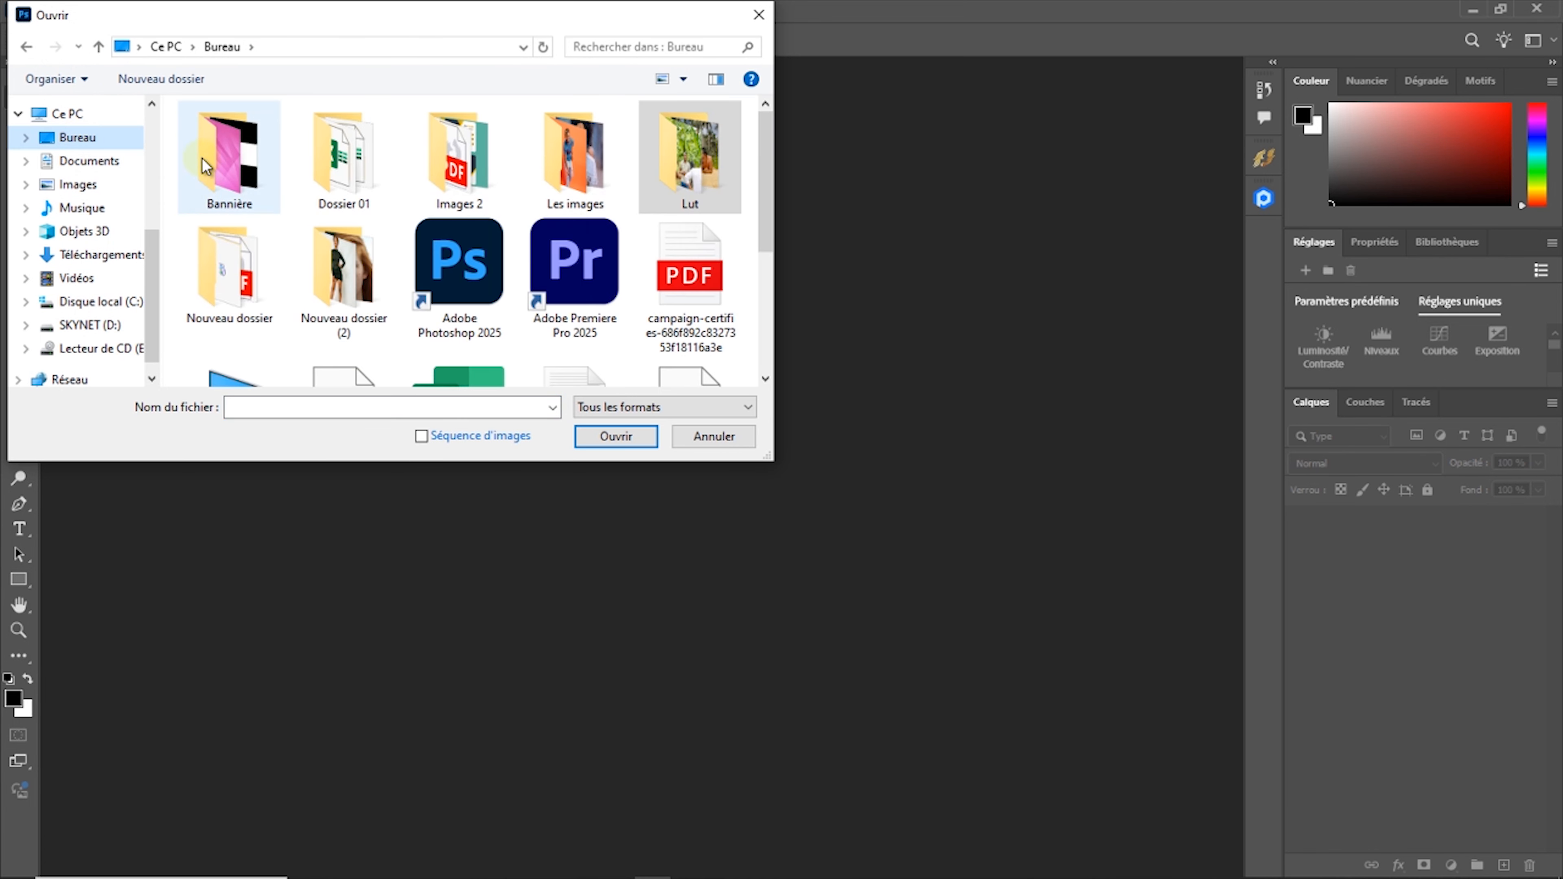
double_click(251, 184)
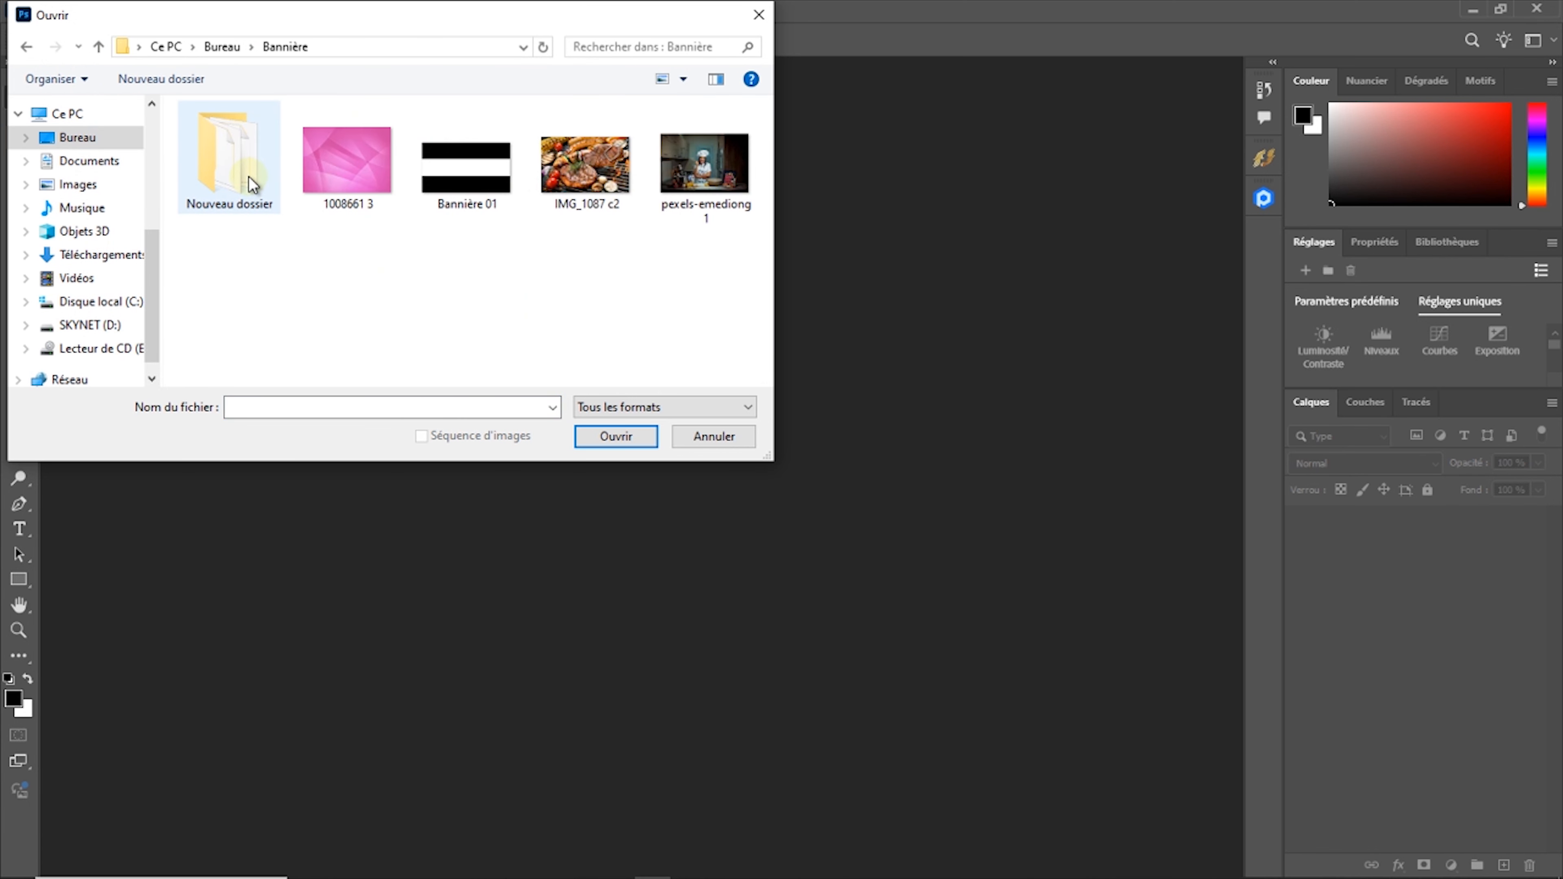
double_click(465, 186)
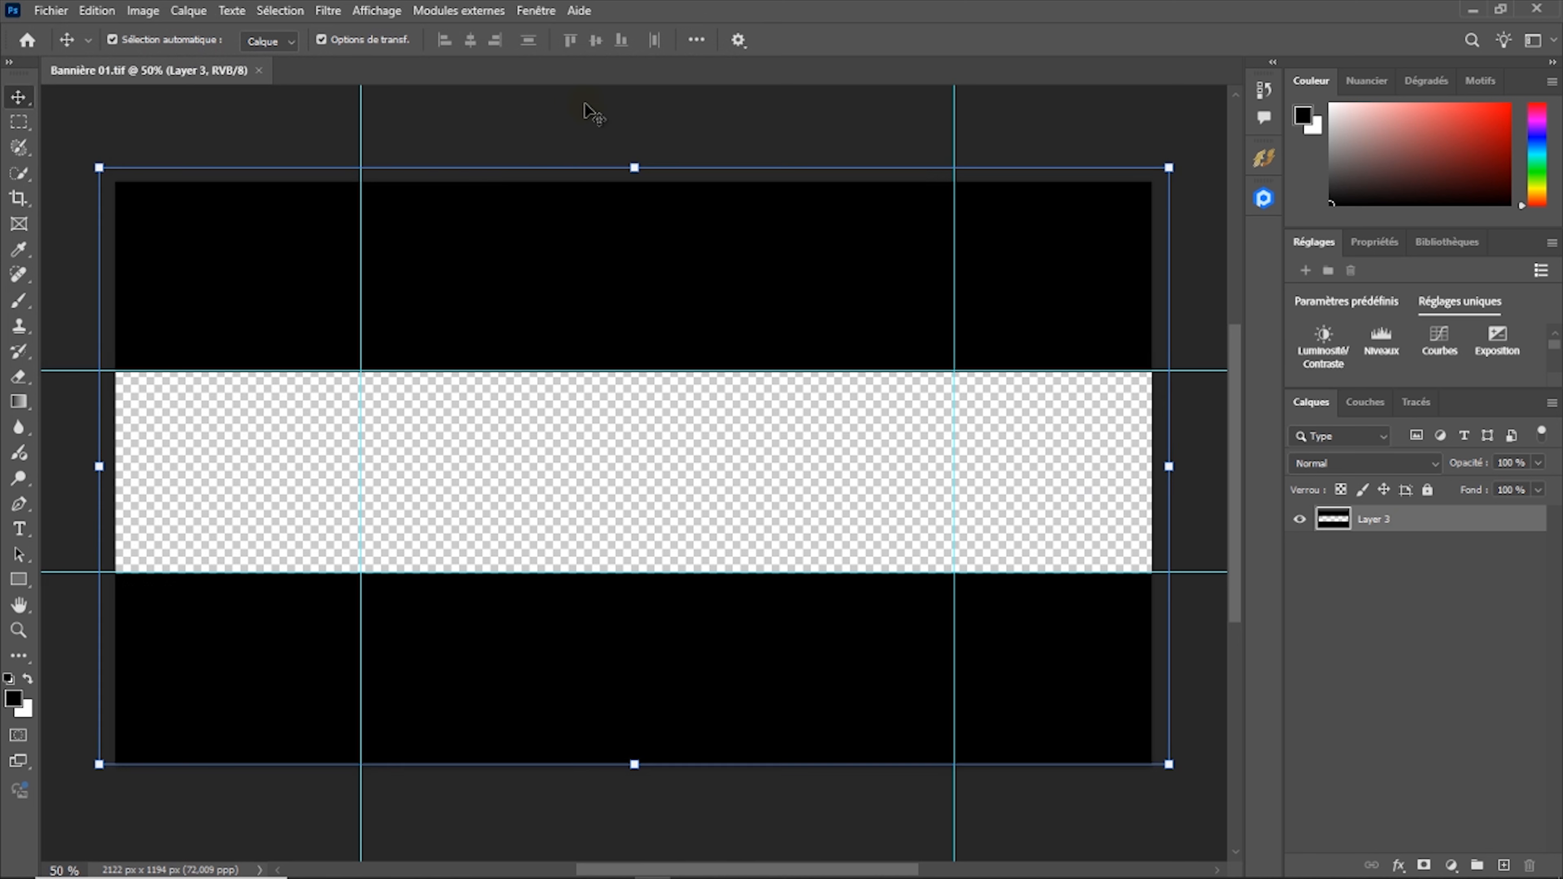
left_click(585, 104)
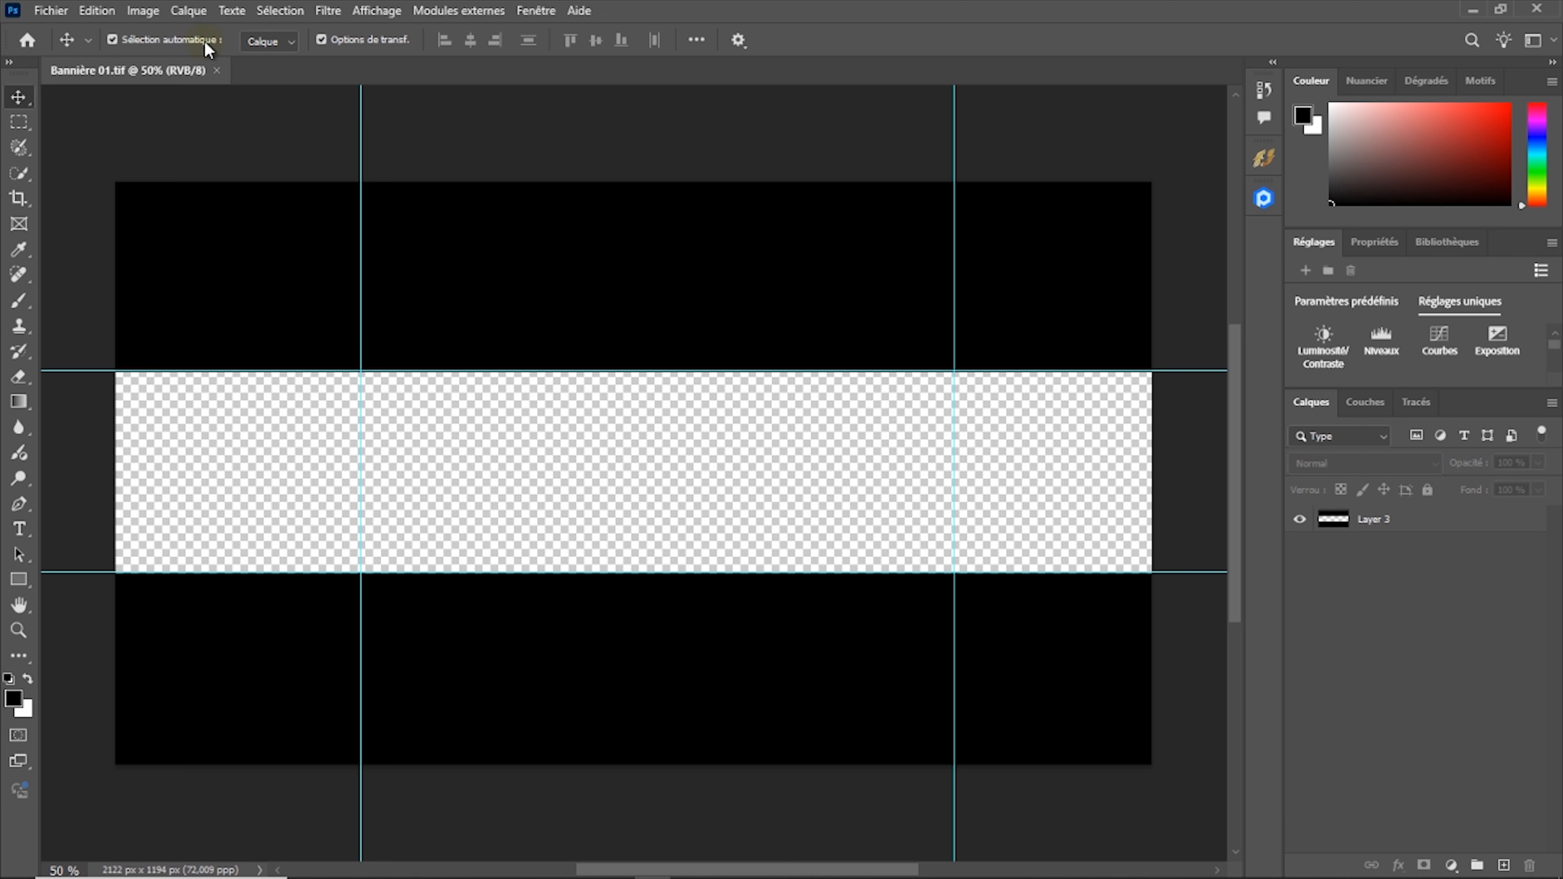
Place the image 1008661 3 as a linked file and scale it to about 380.59 % to span the banner's full width
left_click(59, 11)
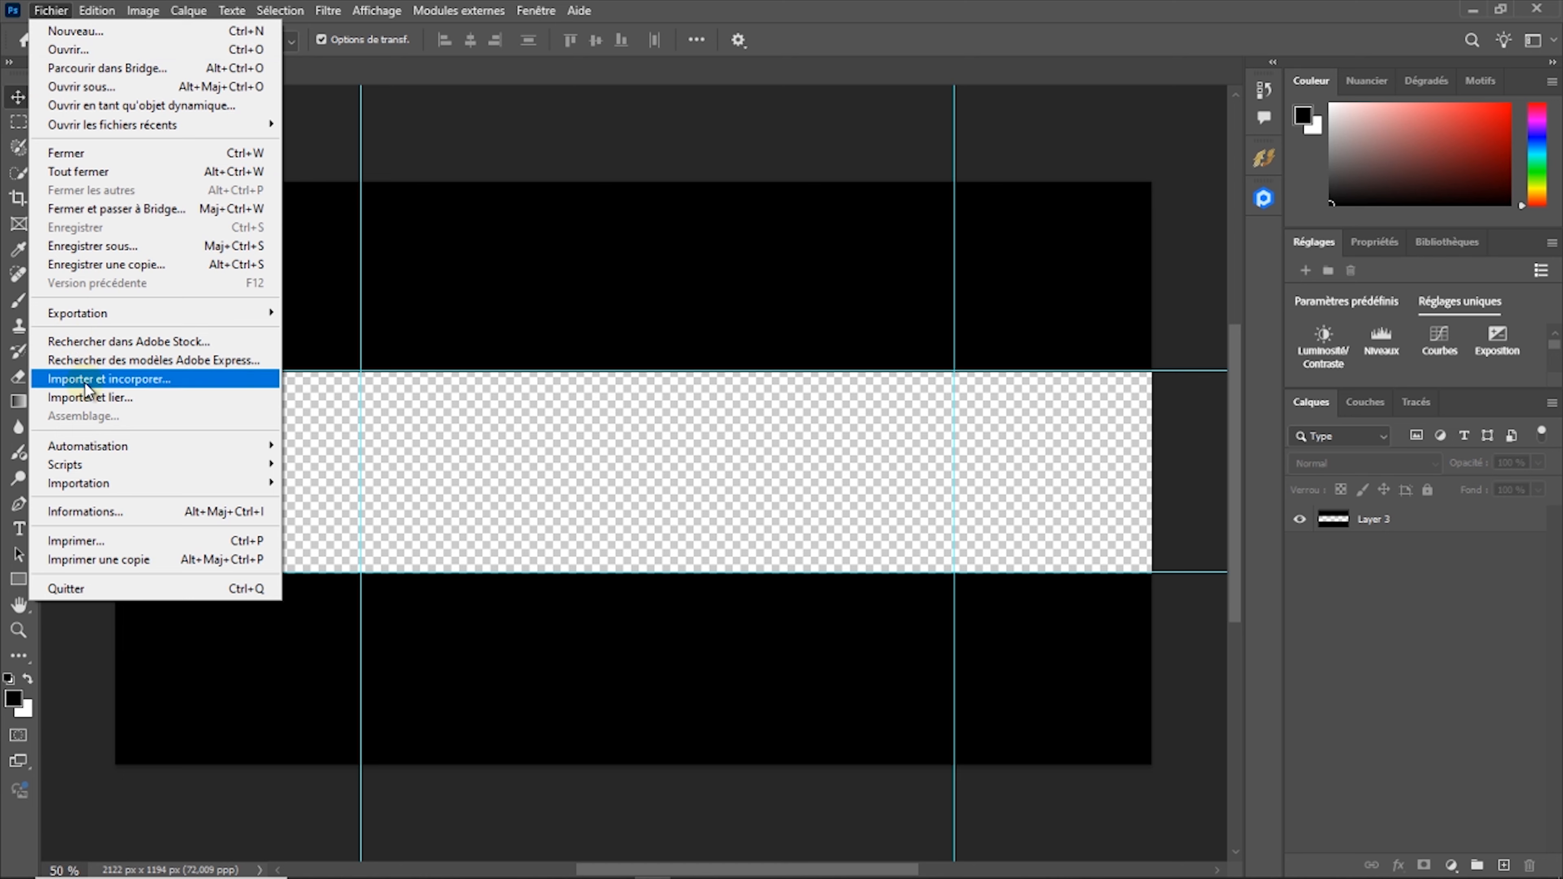
left_click(85, 397)
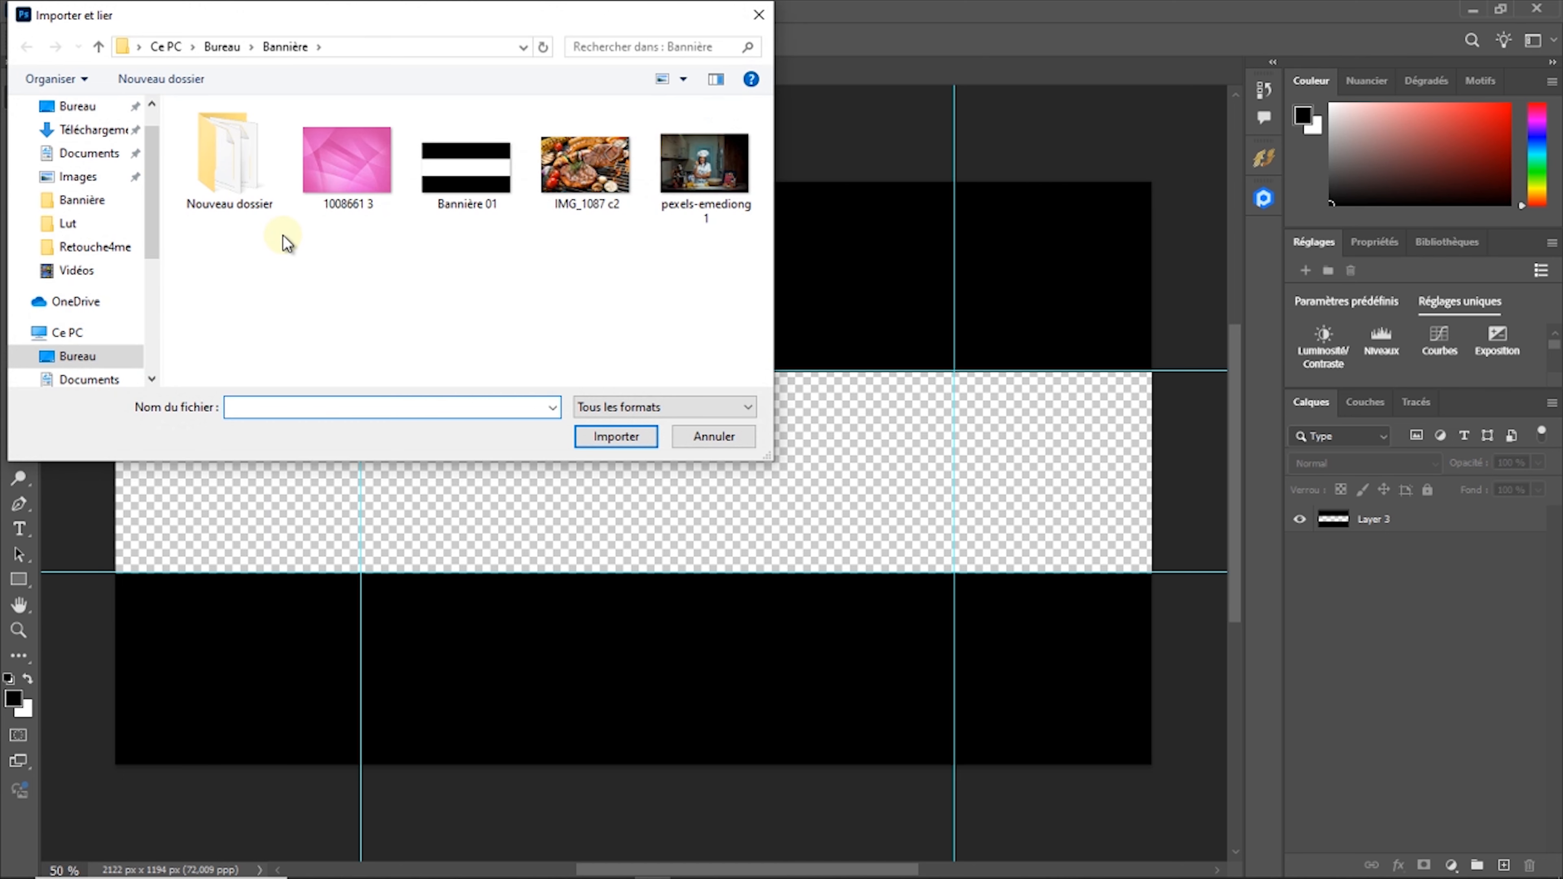
double_click(338, 174)
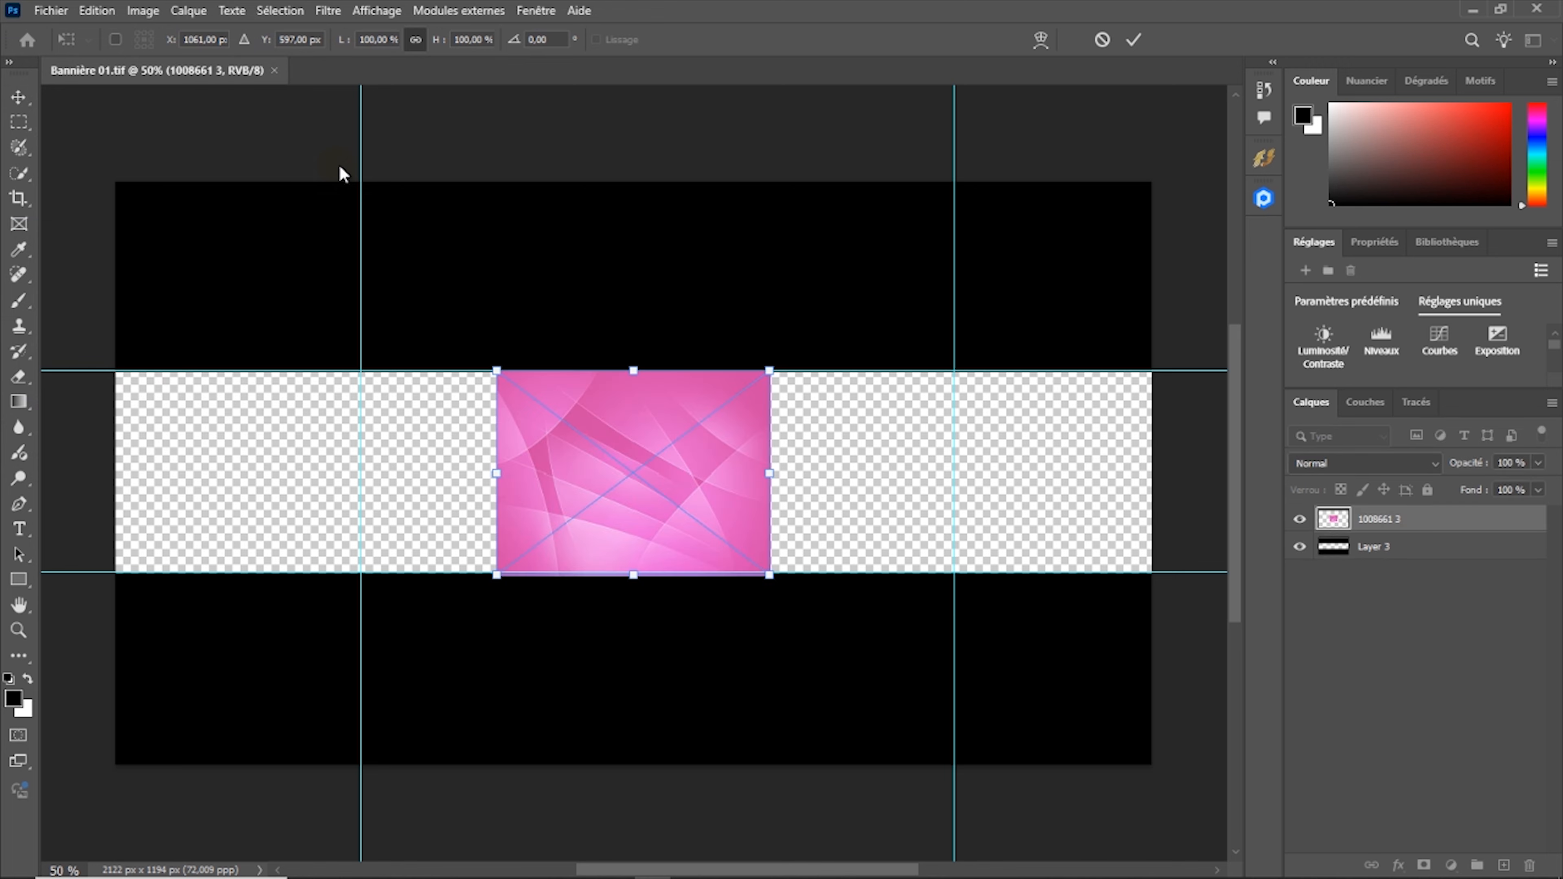
left_click_drag(501, 367, 99, 92)
left_click_drag(772, 576, 1218, 840)
left_click_drag(877, 394, 799, 416)
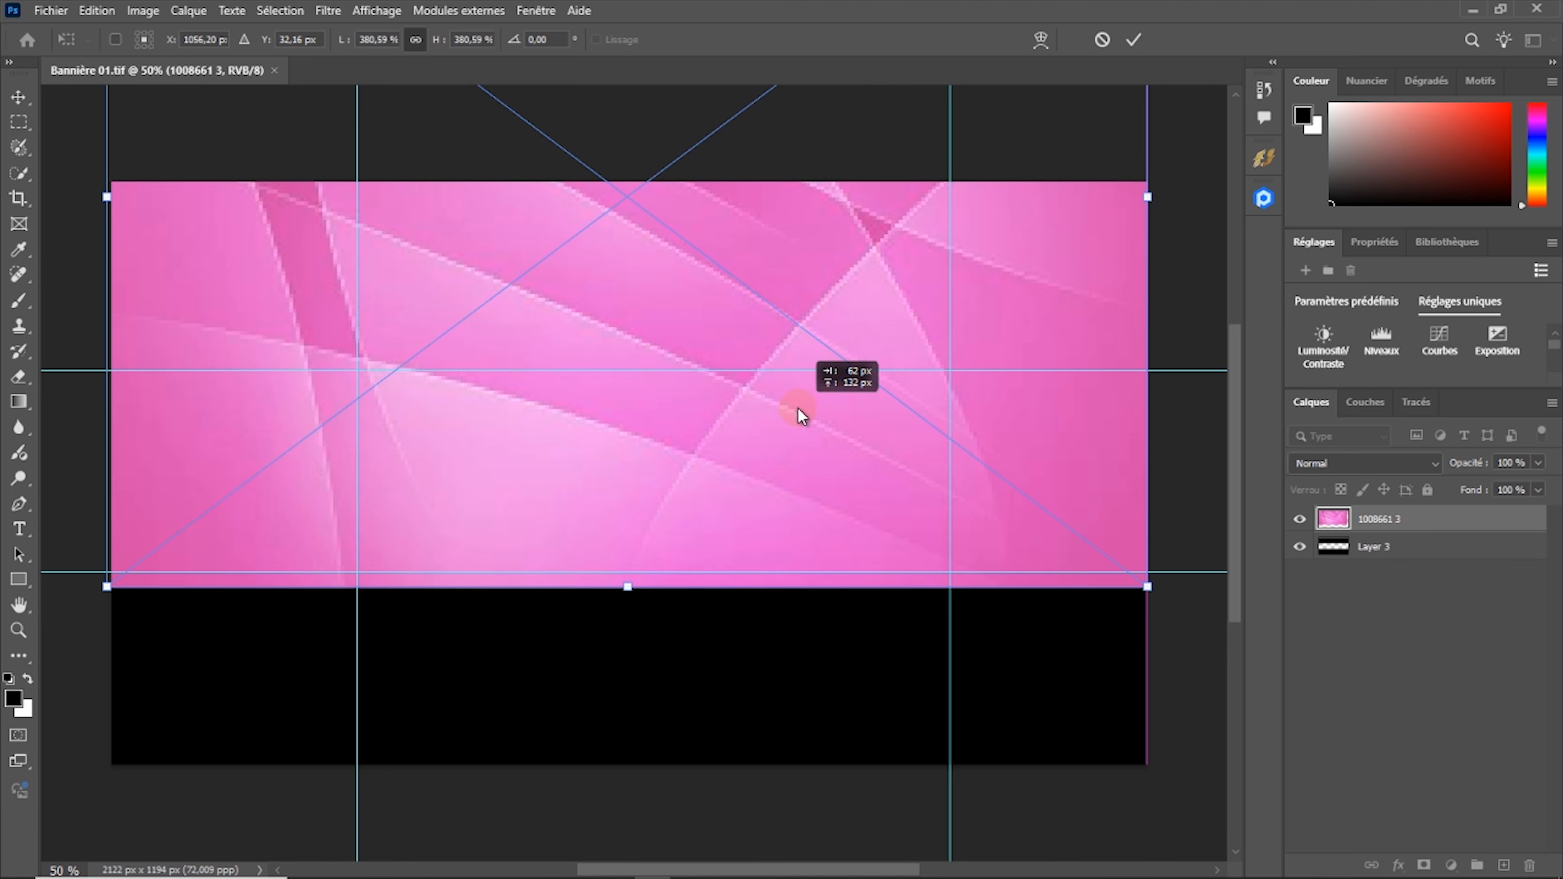
left_click(1133, 40)
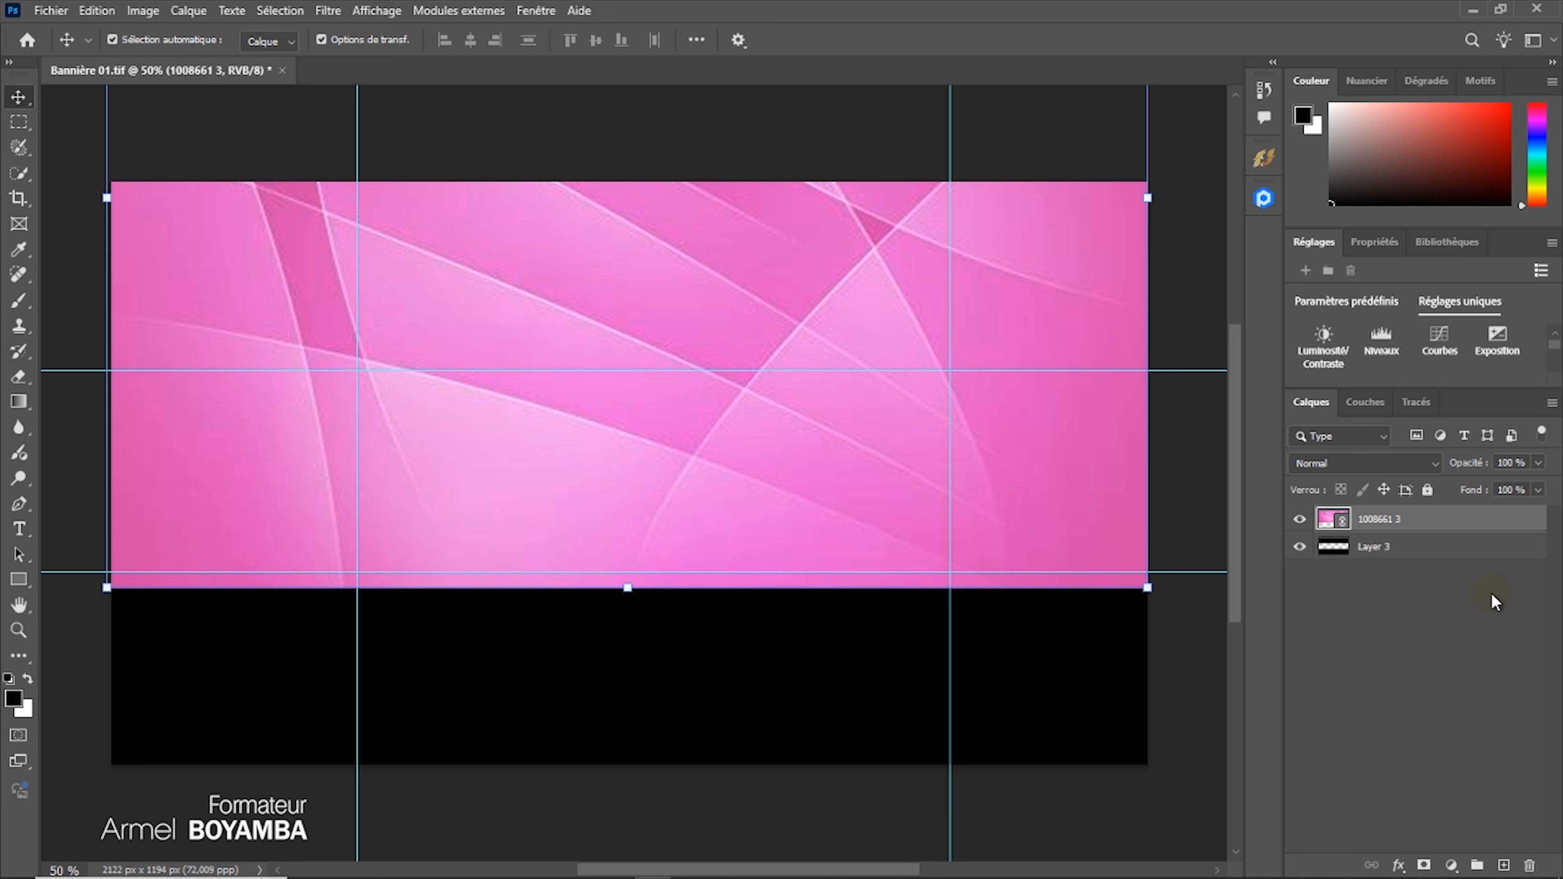
Move the 1008661 3 layer beneath Layer 3 and fully lock Layer 3
left_click_drag(1480, 524, 1473, 558)
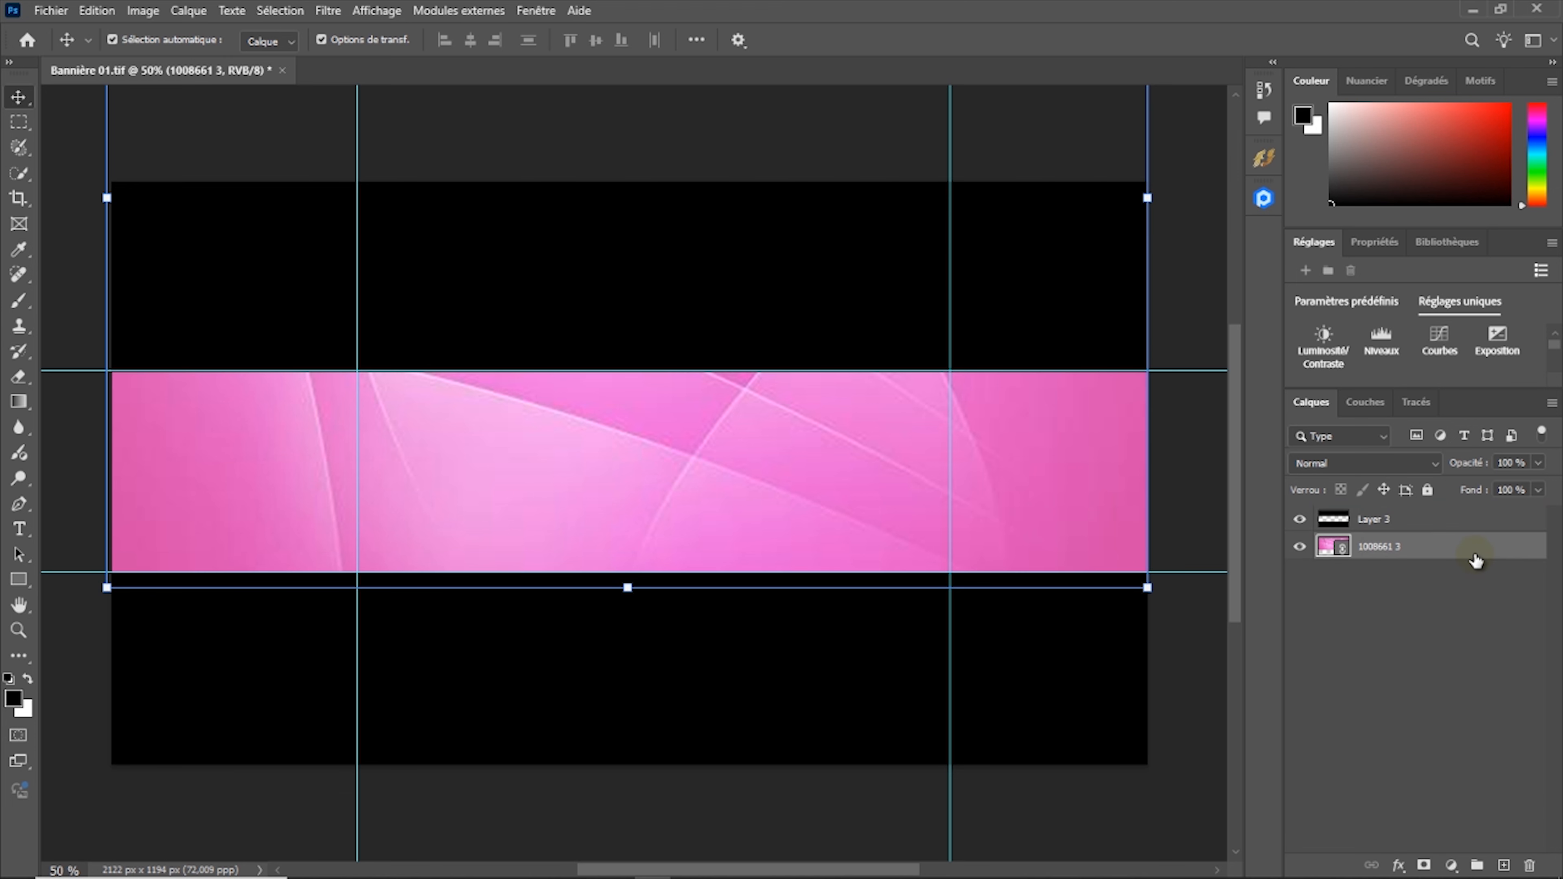
left_click(1418, 527)
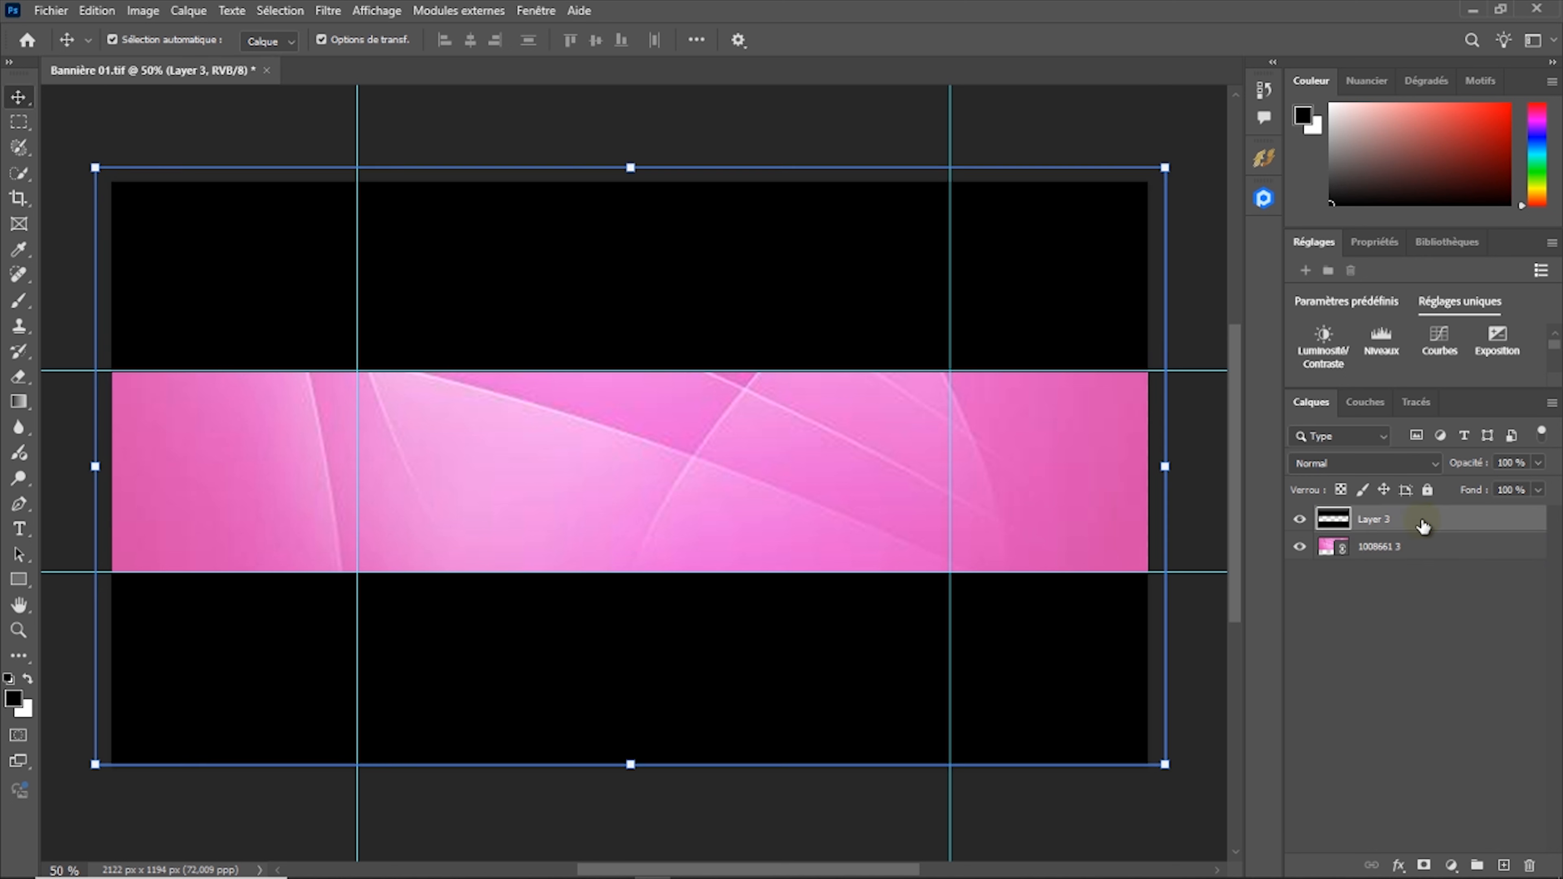
left_click(1427, 491)
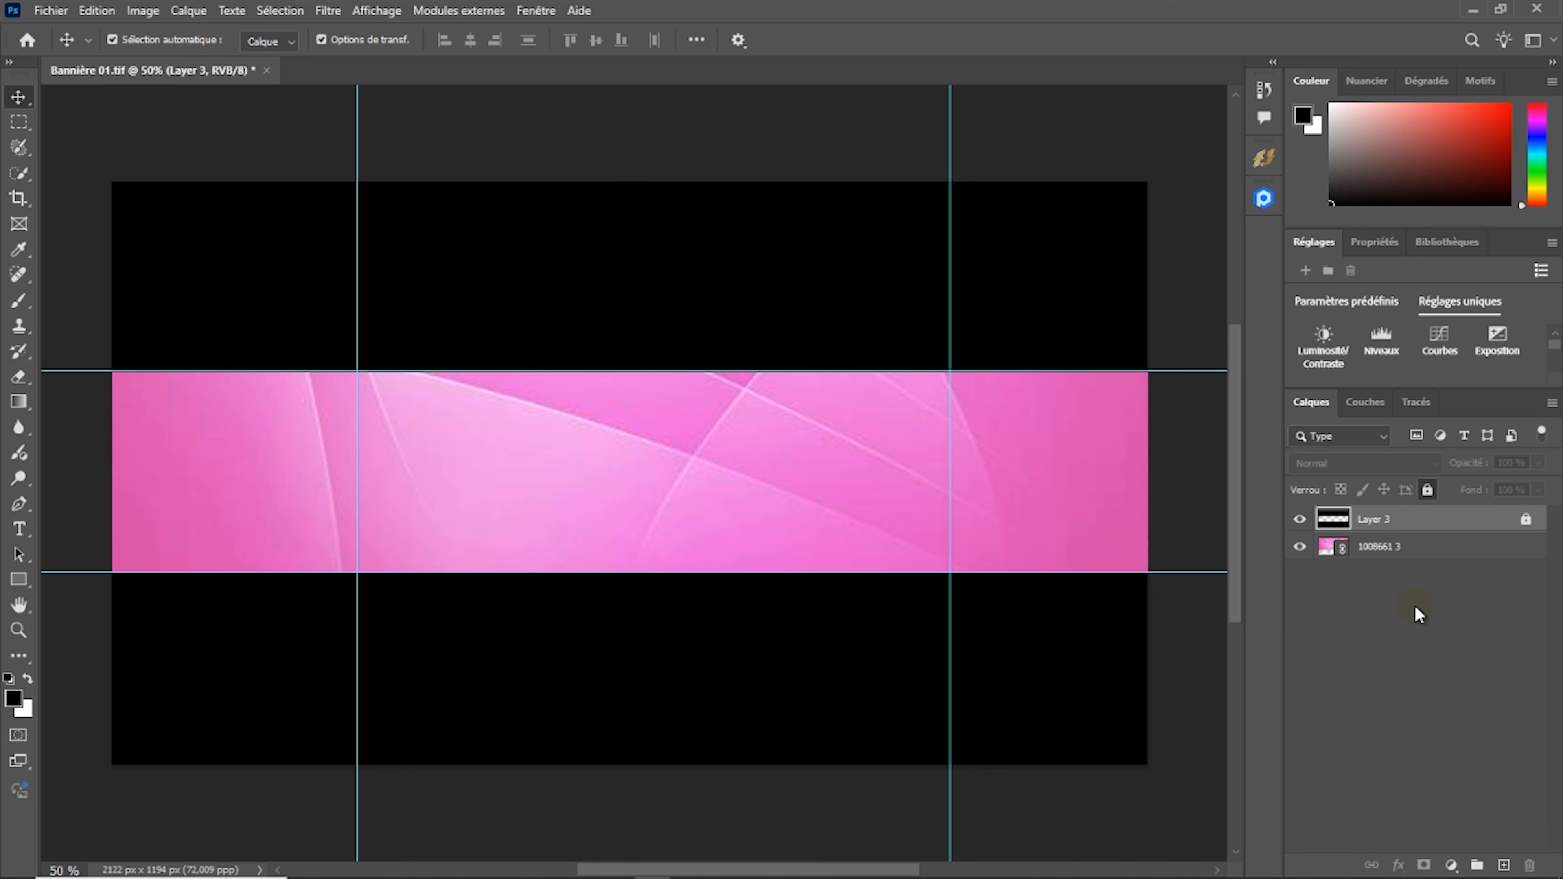
Apply a Hue/Saturation adjustment with Teinte -85 to the 1008661 3 layer and fully lock the layer
left_click(1444, 546)
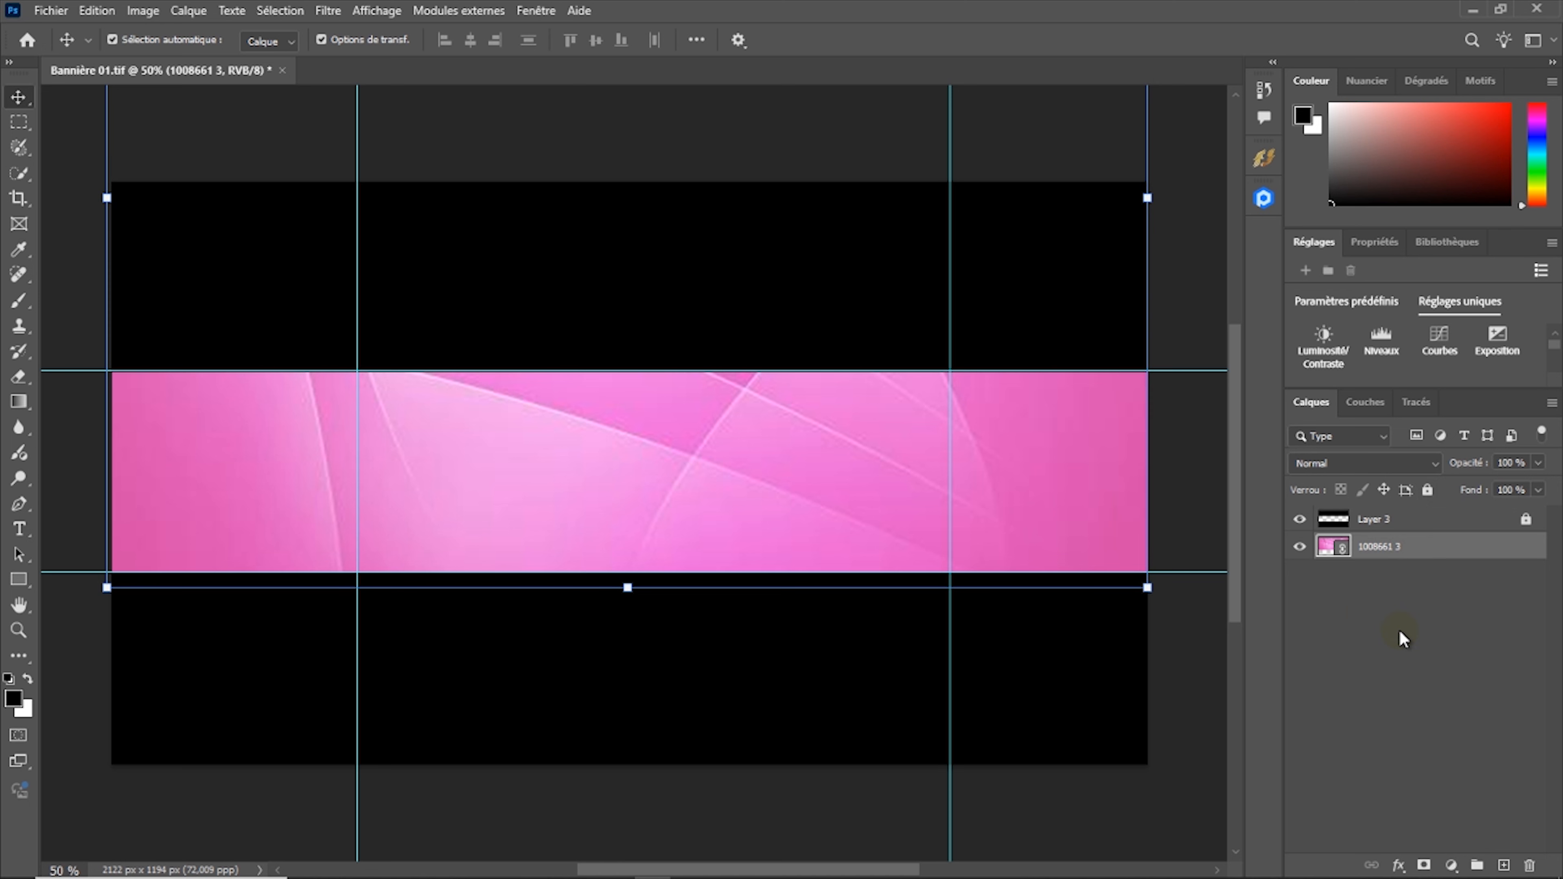
left_click(150, 13)
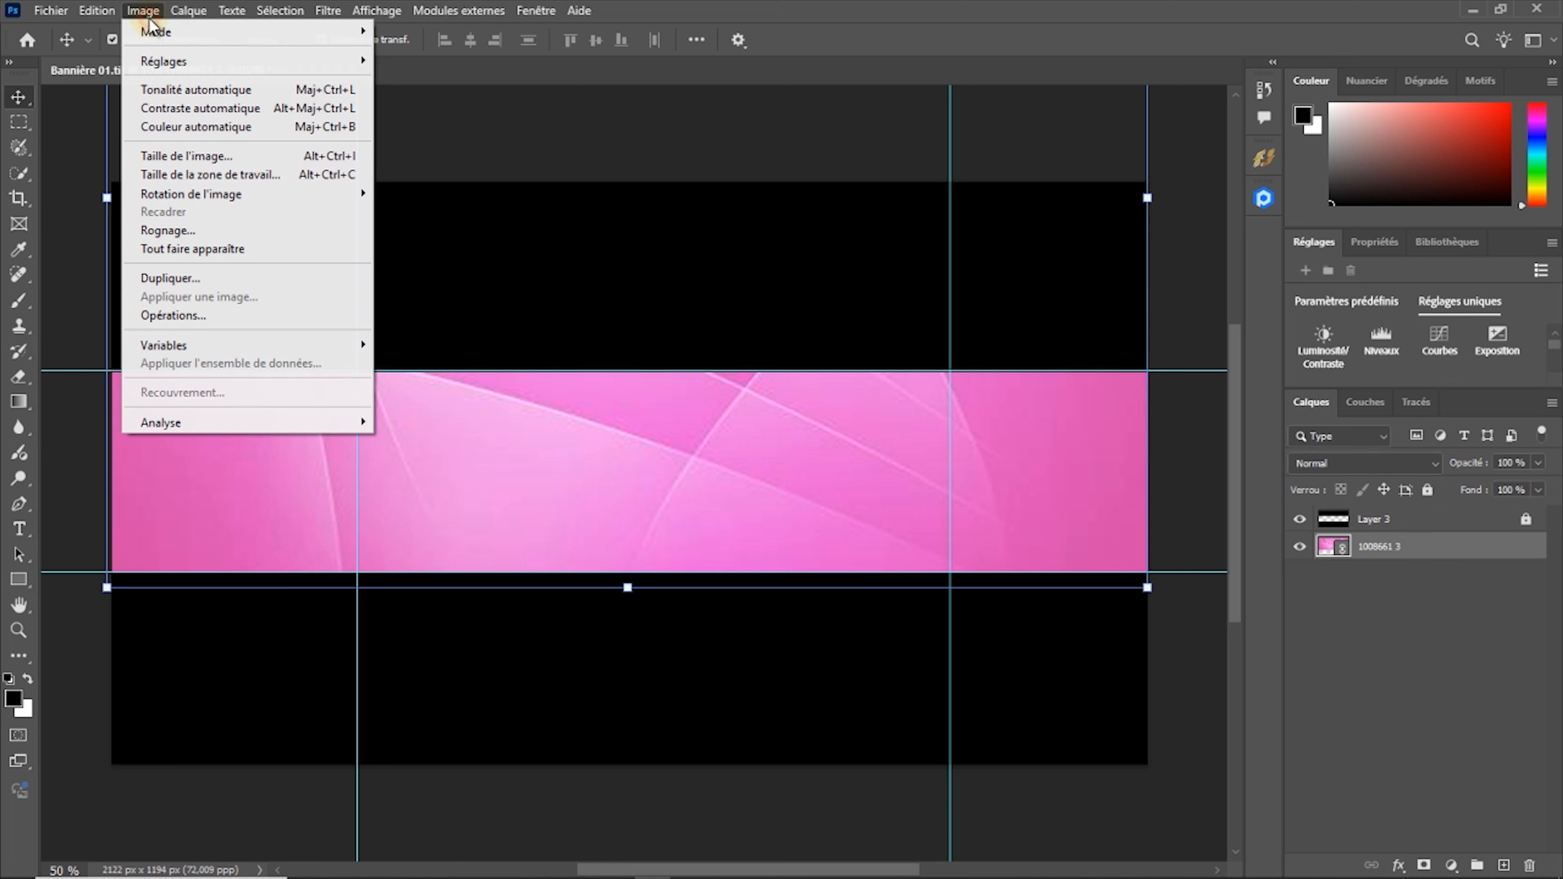
mouse_move(172, 61)
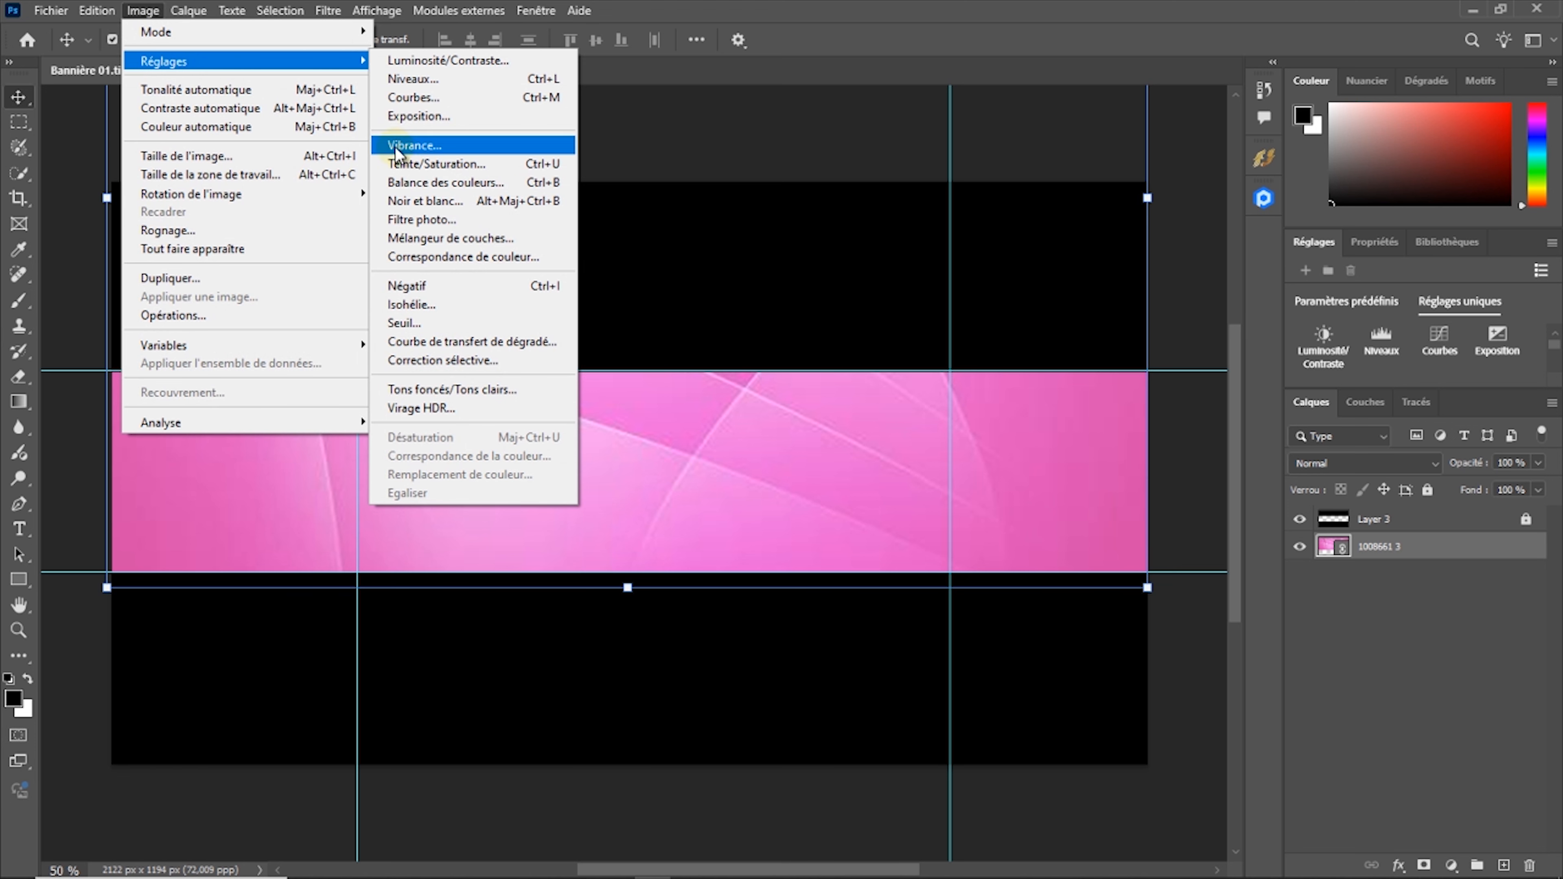
left_click(401, 164)
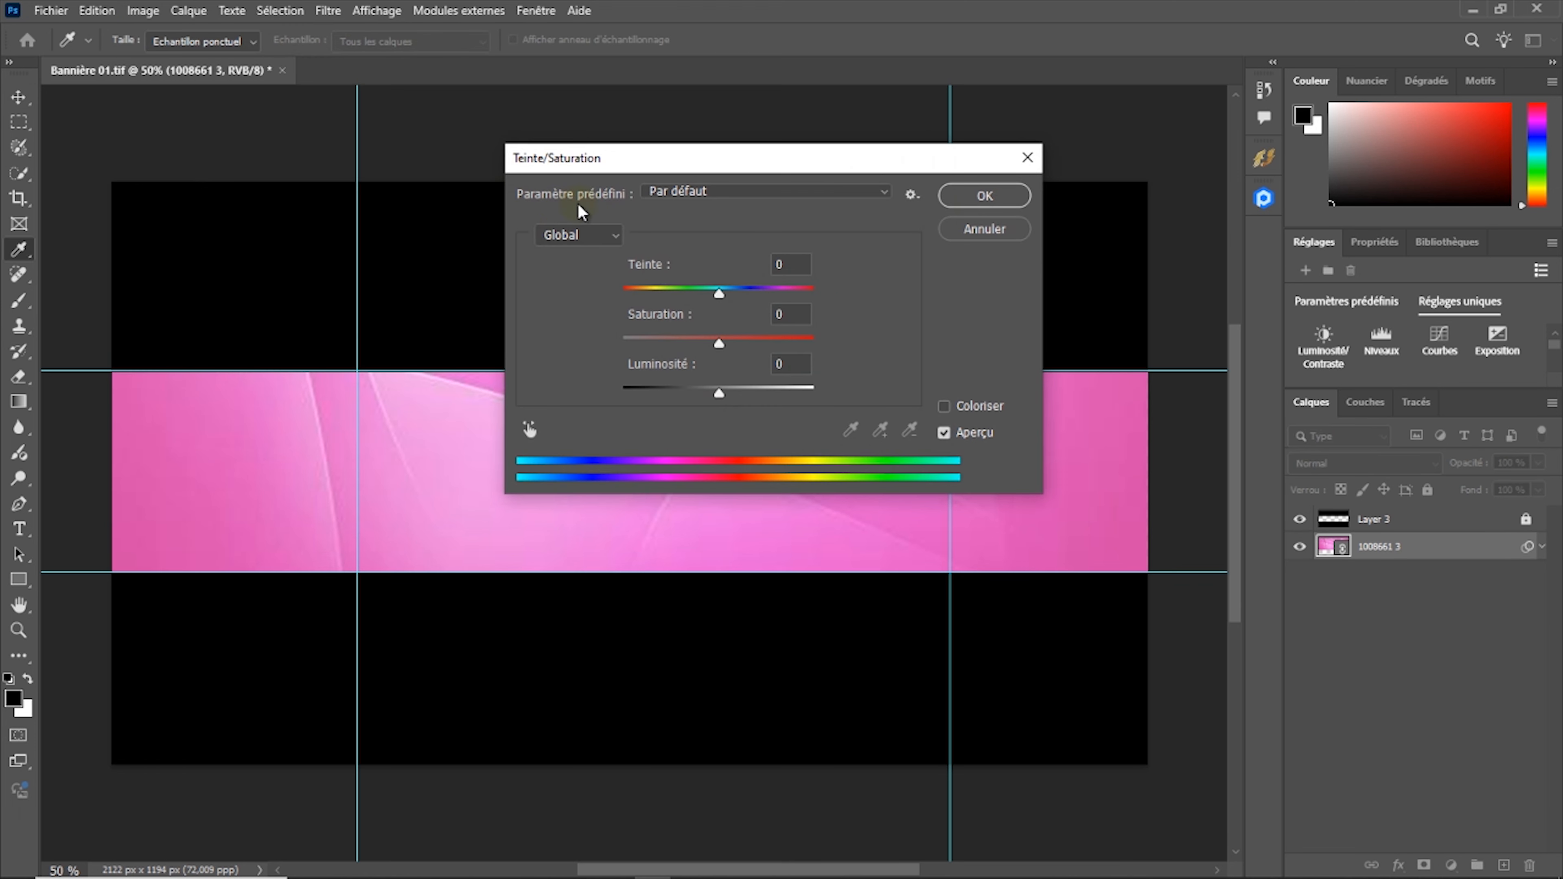
left_click_drag(719, 294, 663, 303)
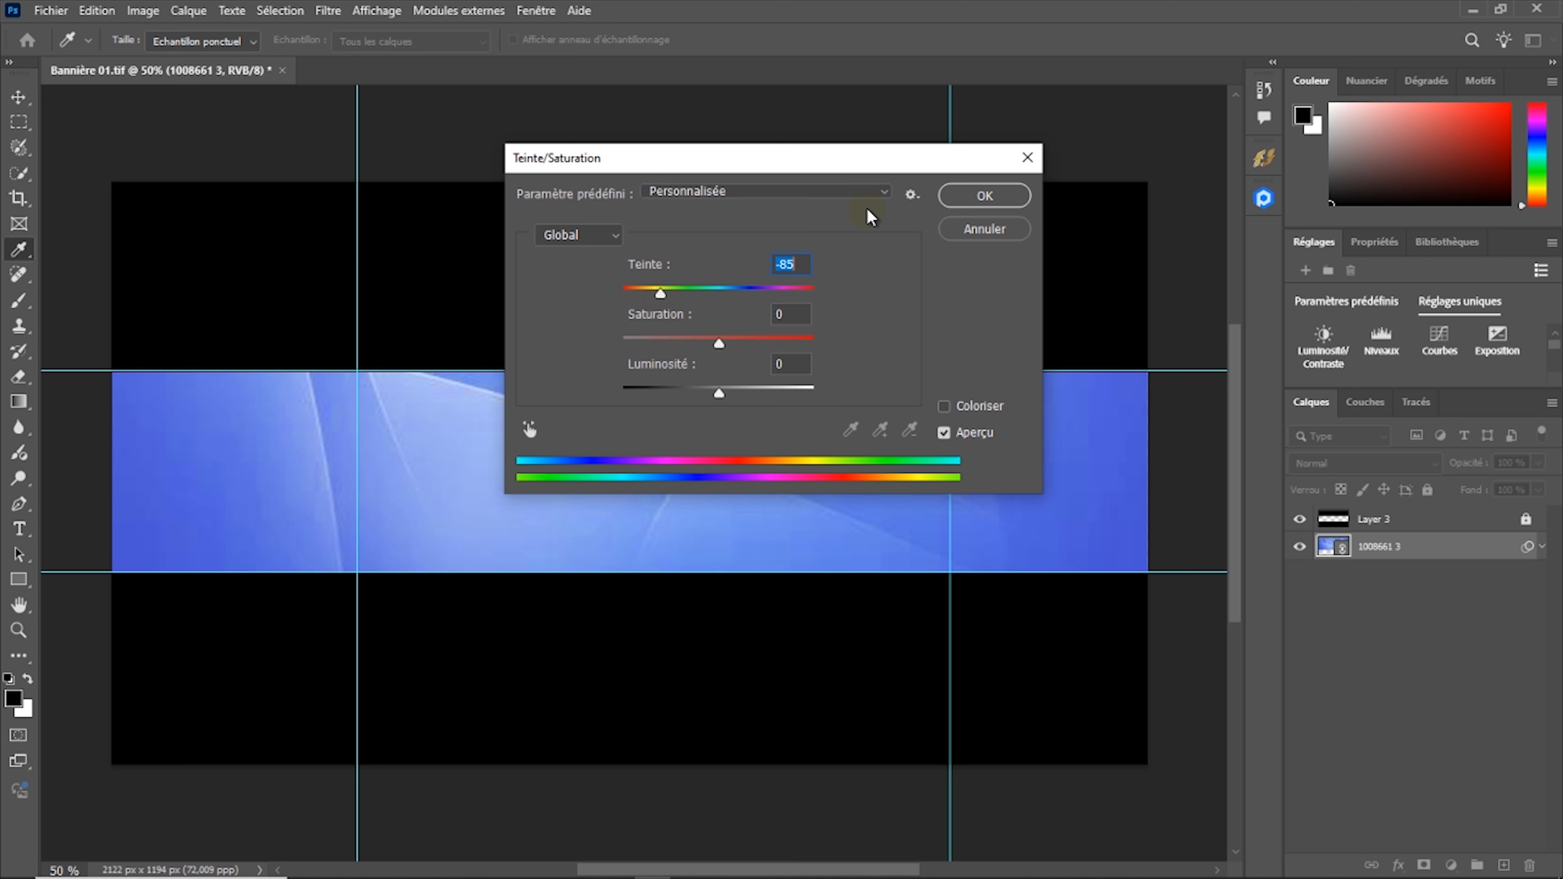
left_click(955, 201)
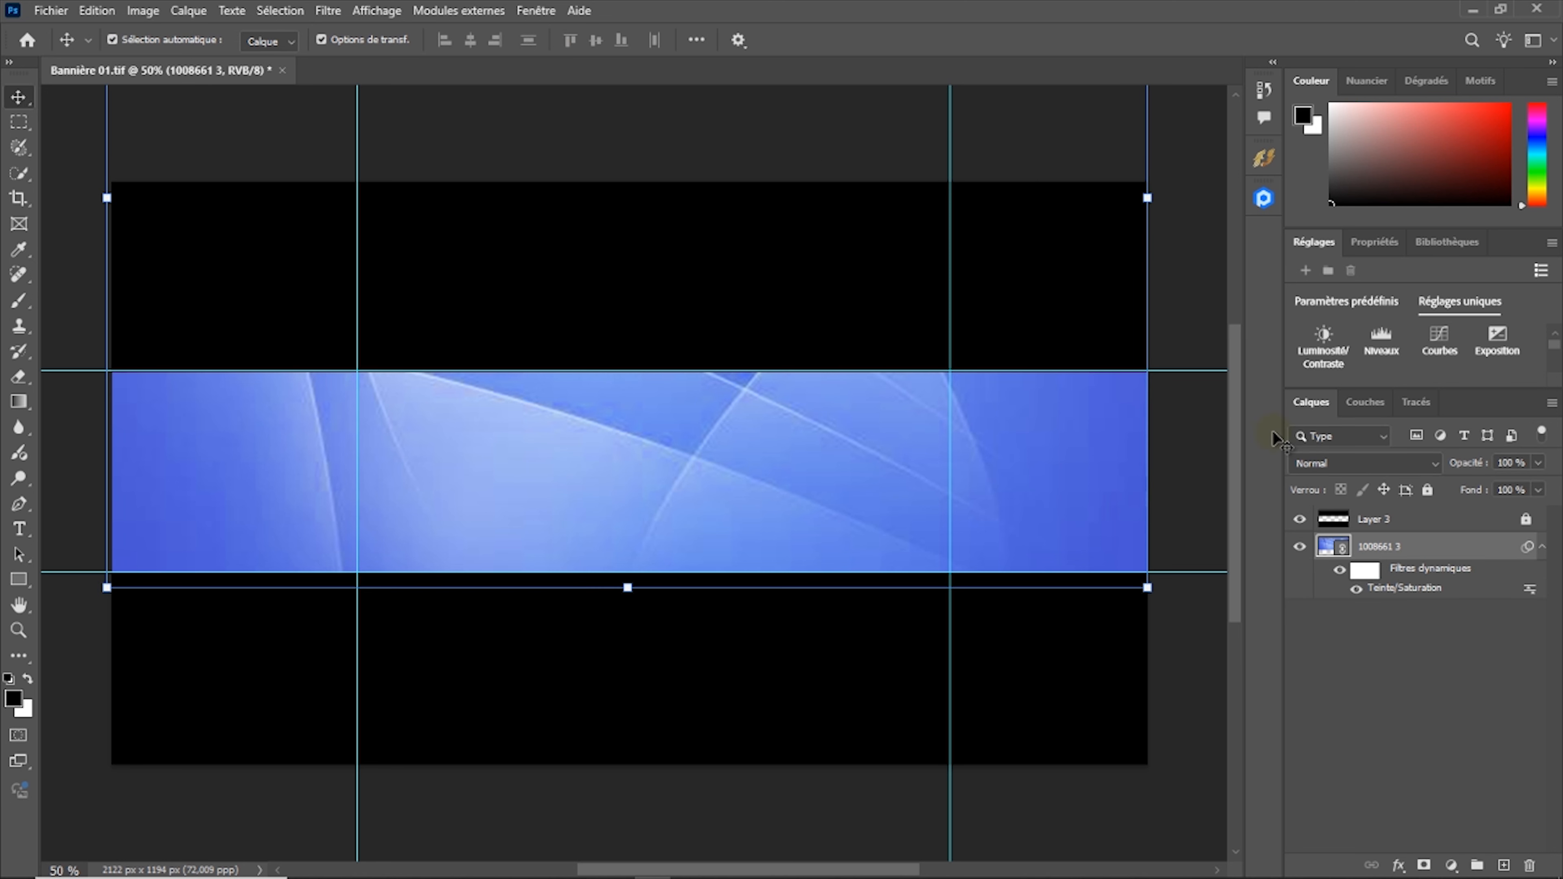
left_click(1432, 548)
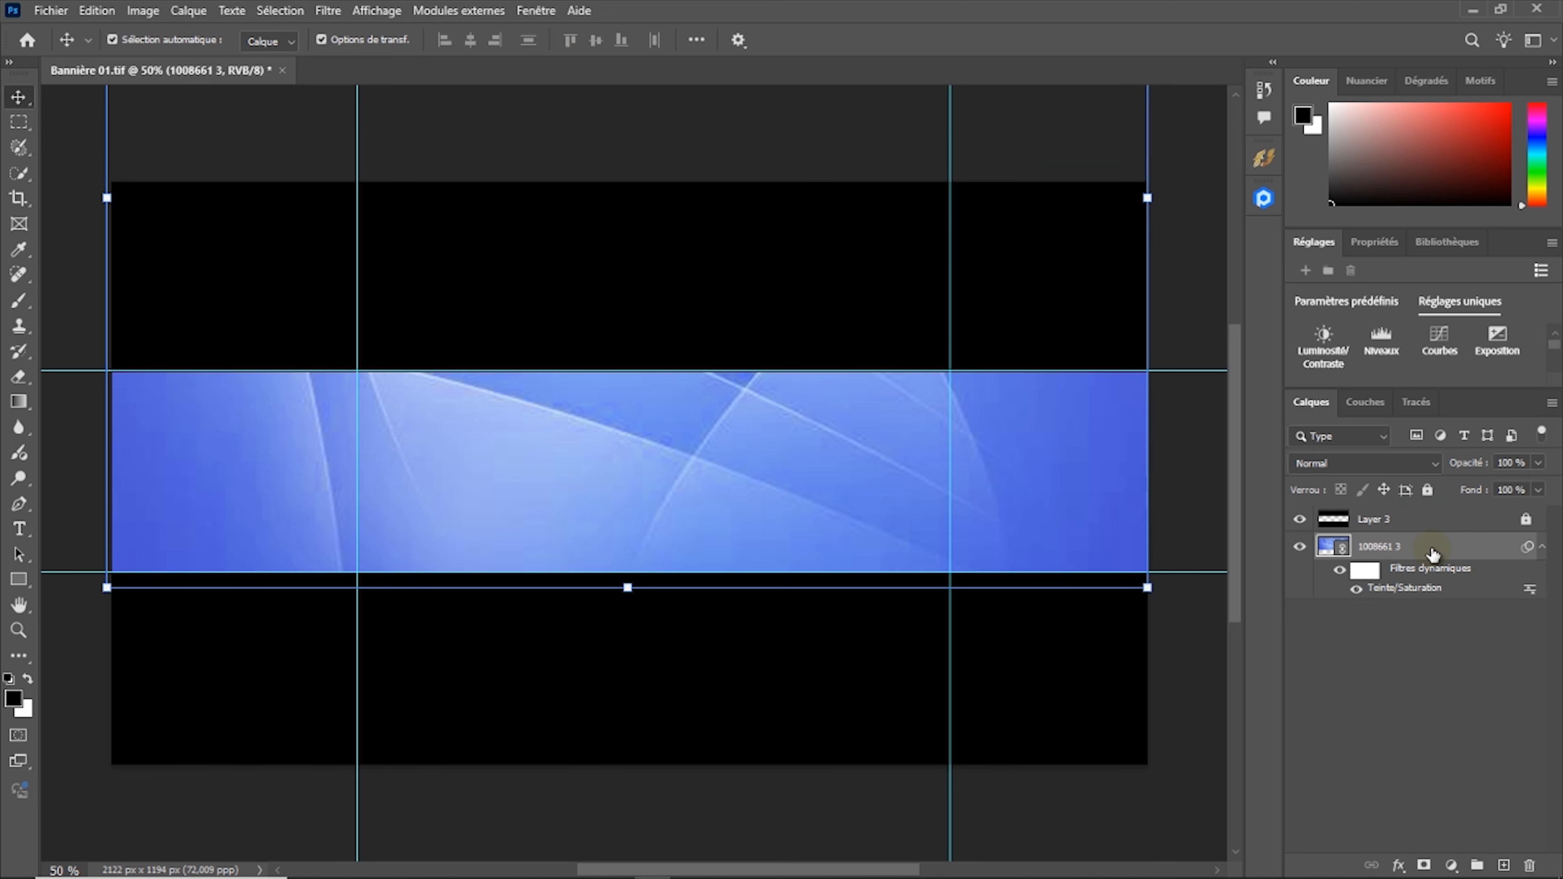
left_click(1429, 492)
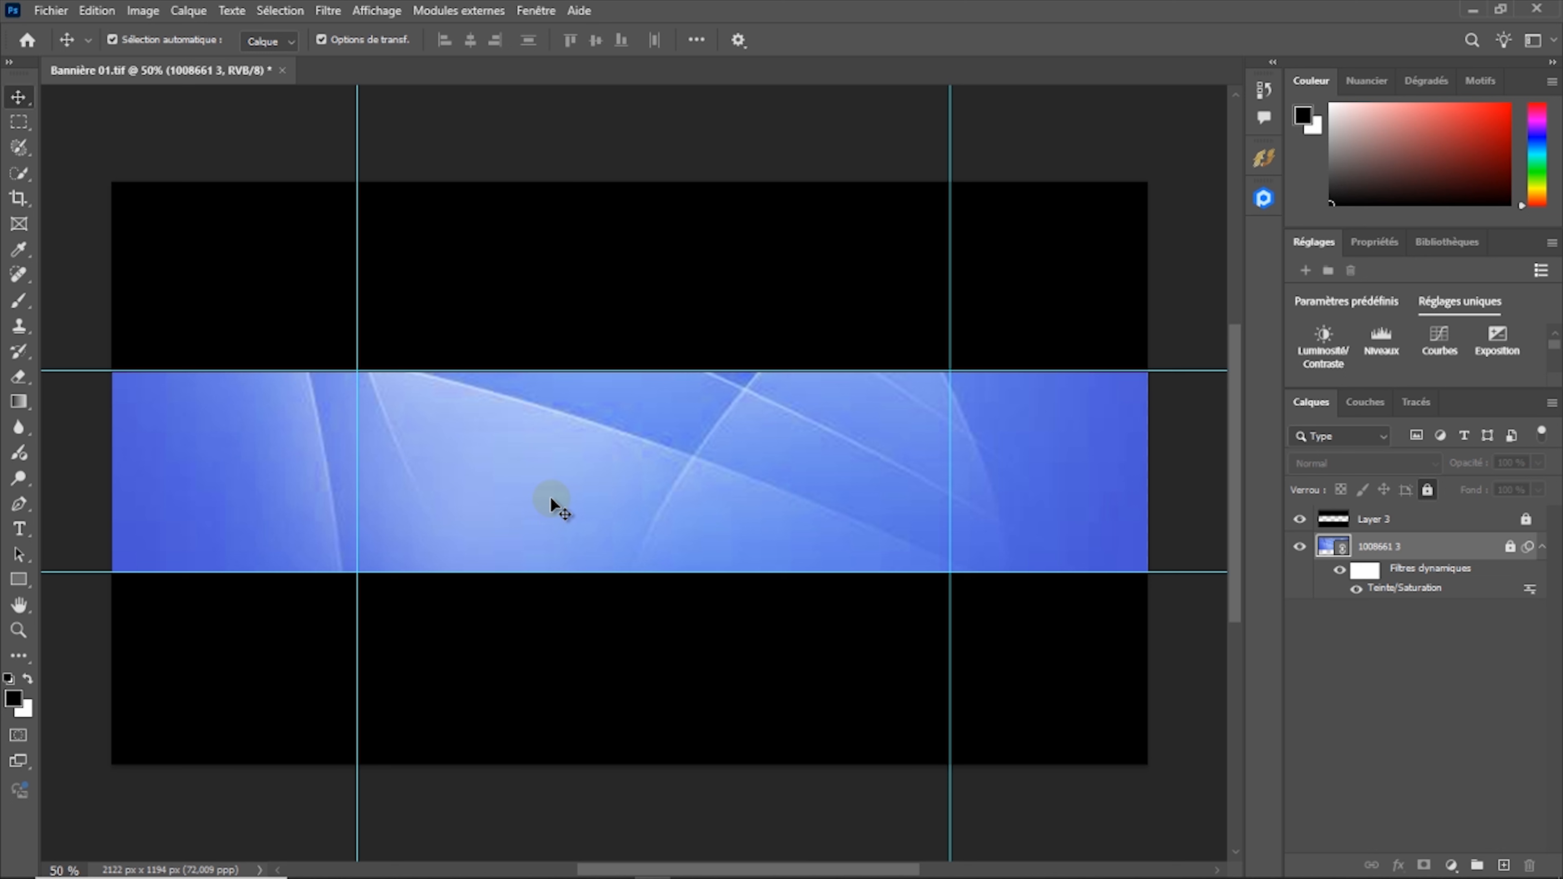
Clear all guides from the banner document
left_click(376, 11)
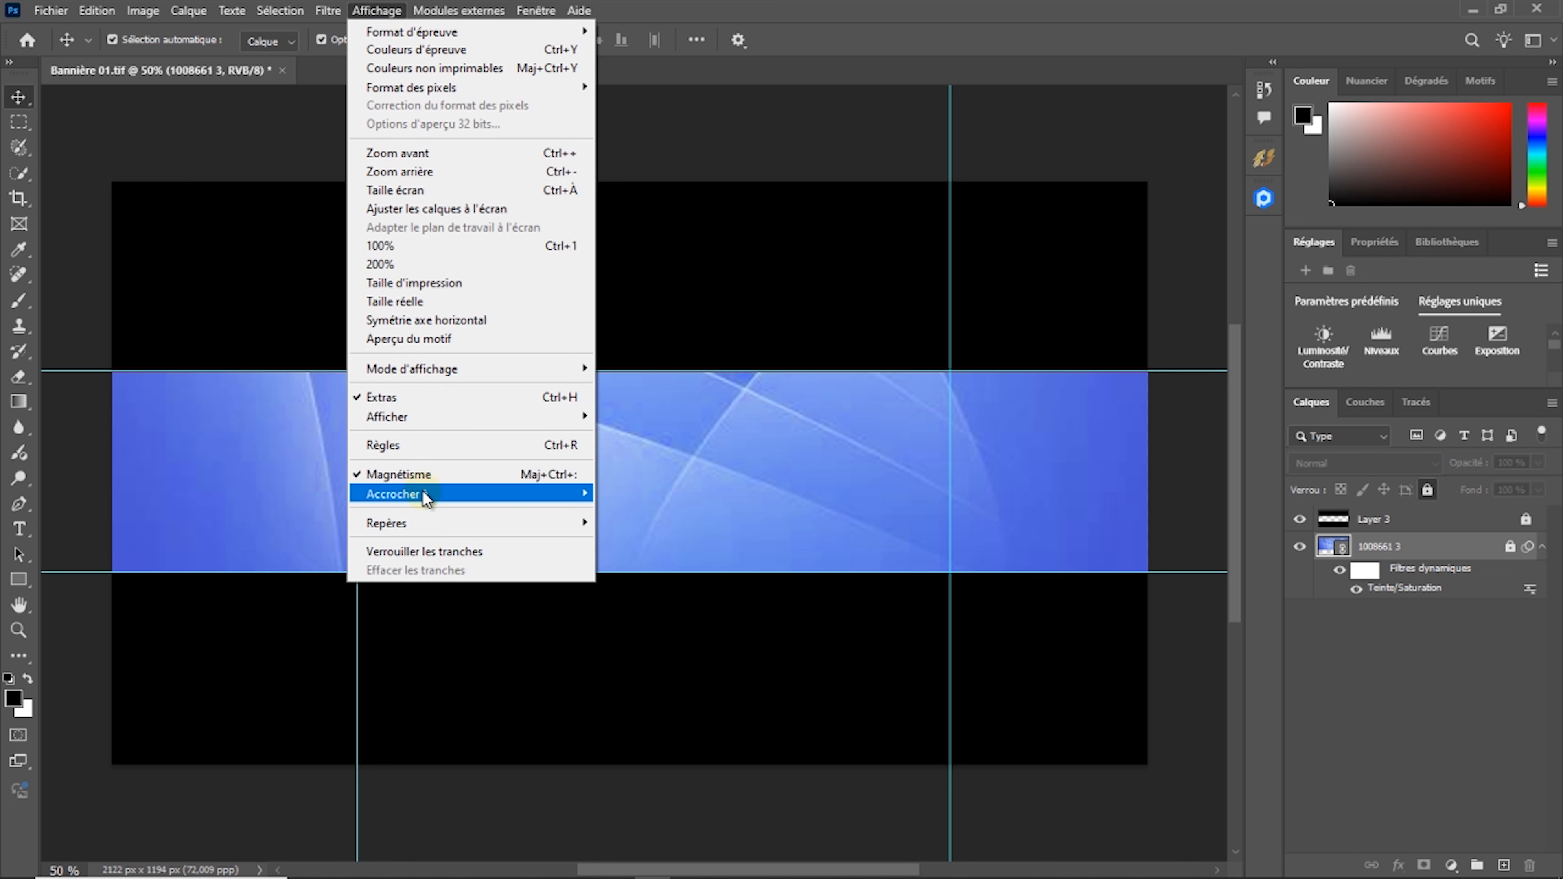
mouse_move(409, 525)
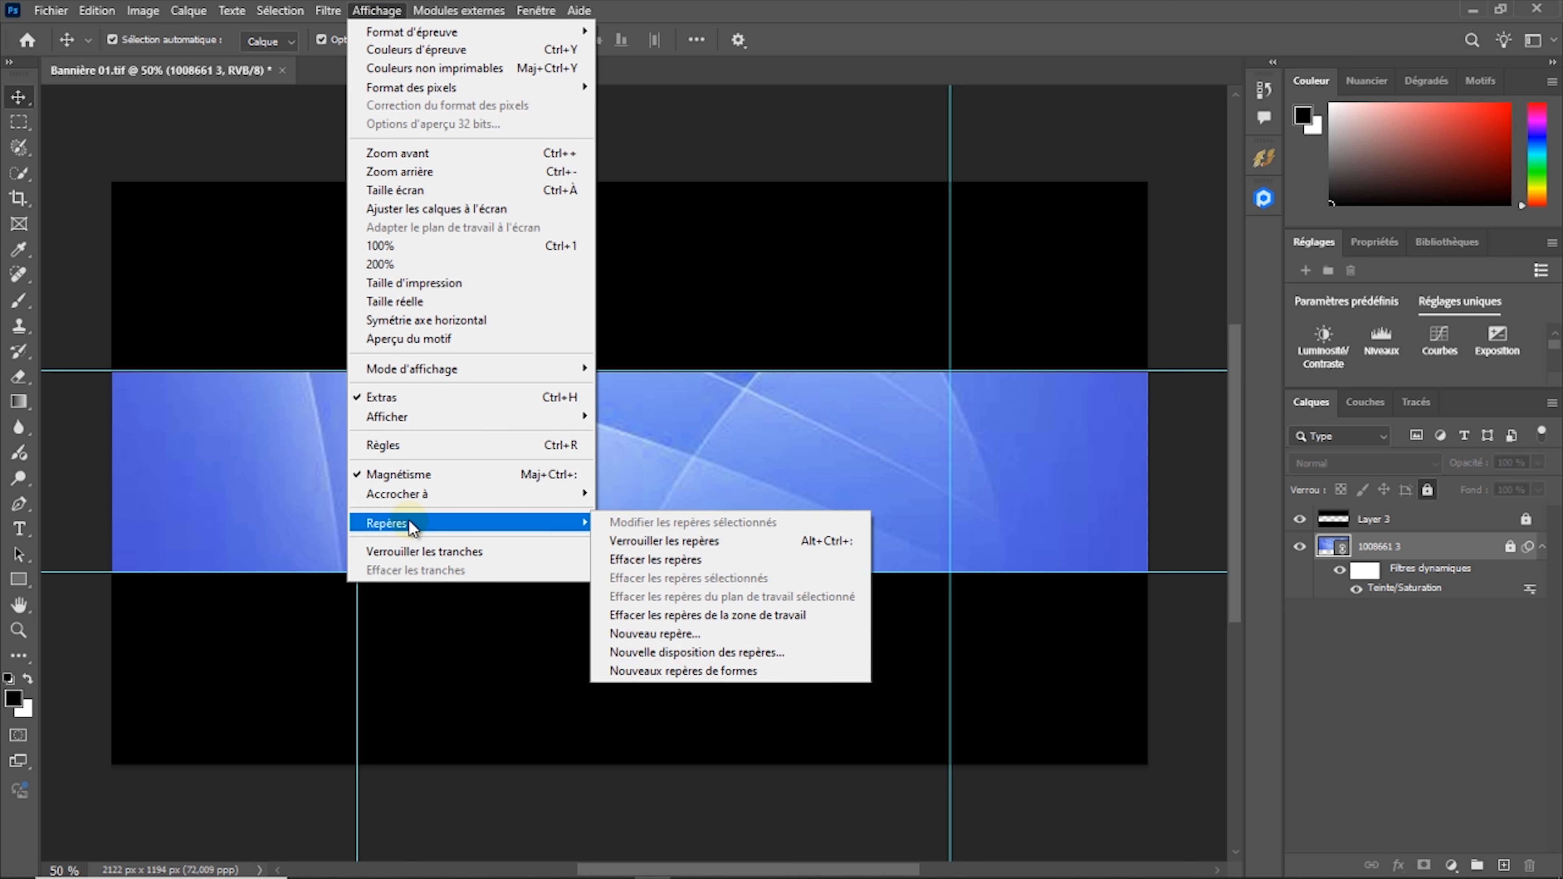
left_click(642, 560)
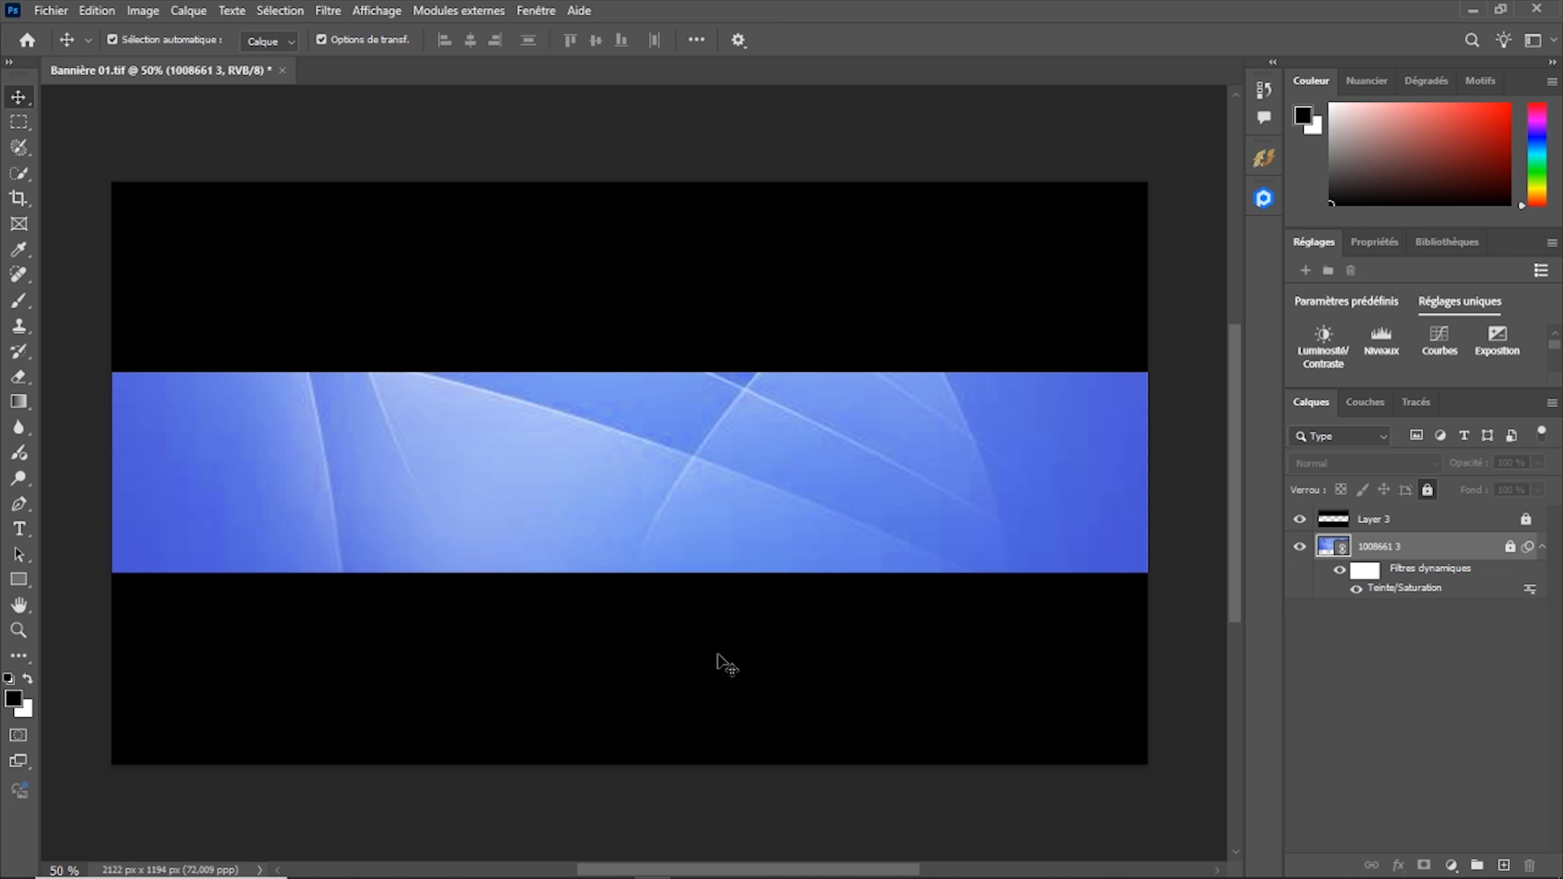
Set up the Rectangle tool in Forme mode with the teal fill colour 1cab9c
left_click(18, 580)
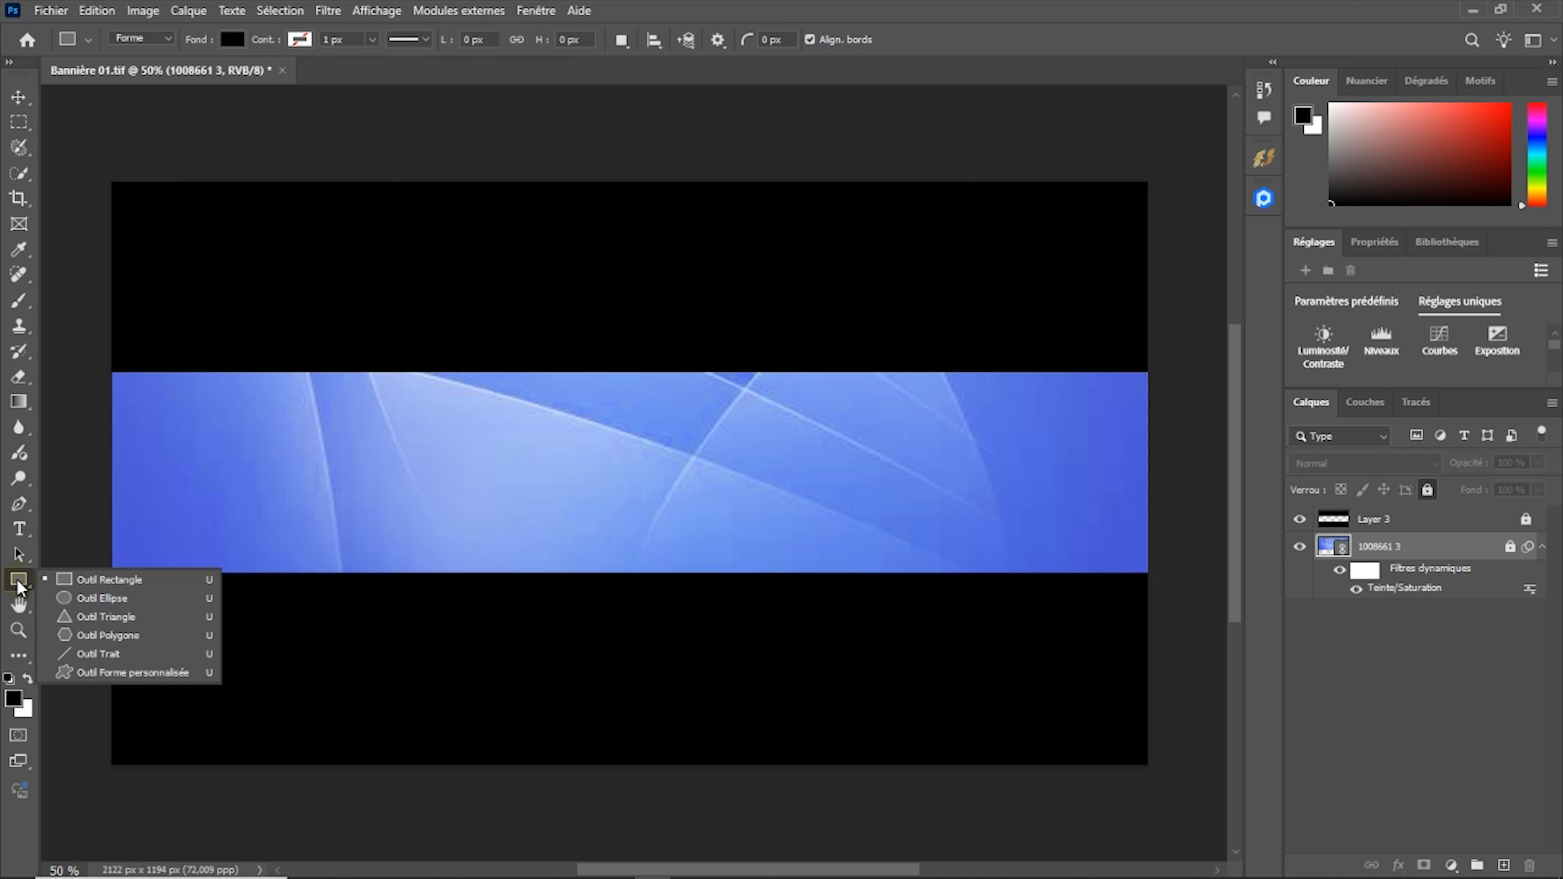
left_click(137, 578)
left_click(153, 577)
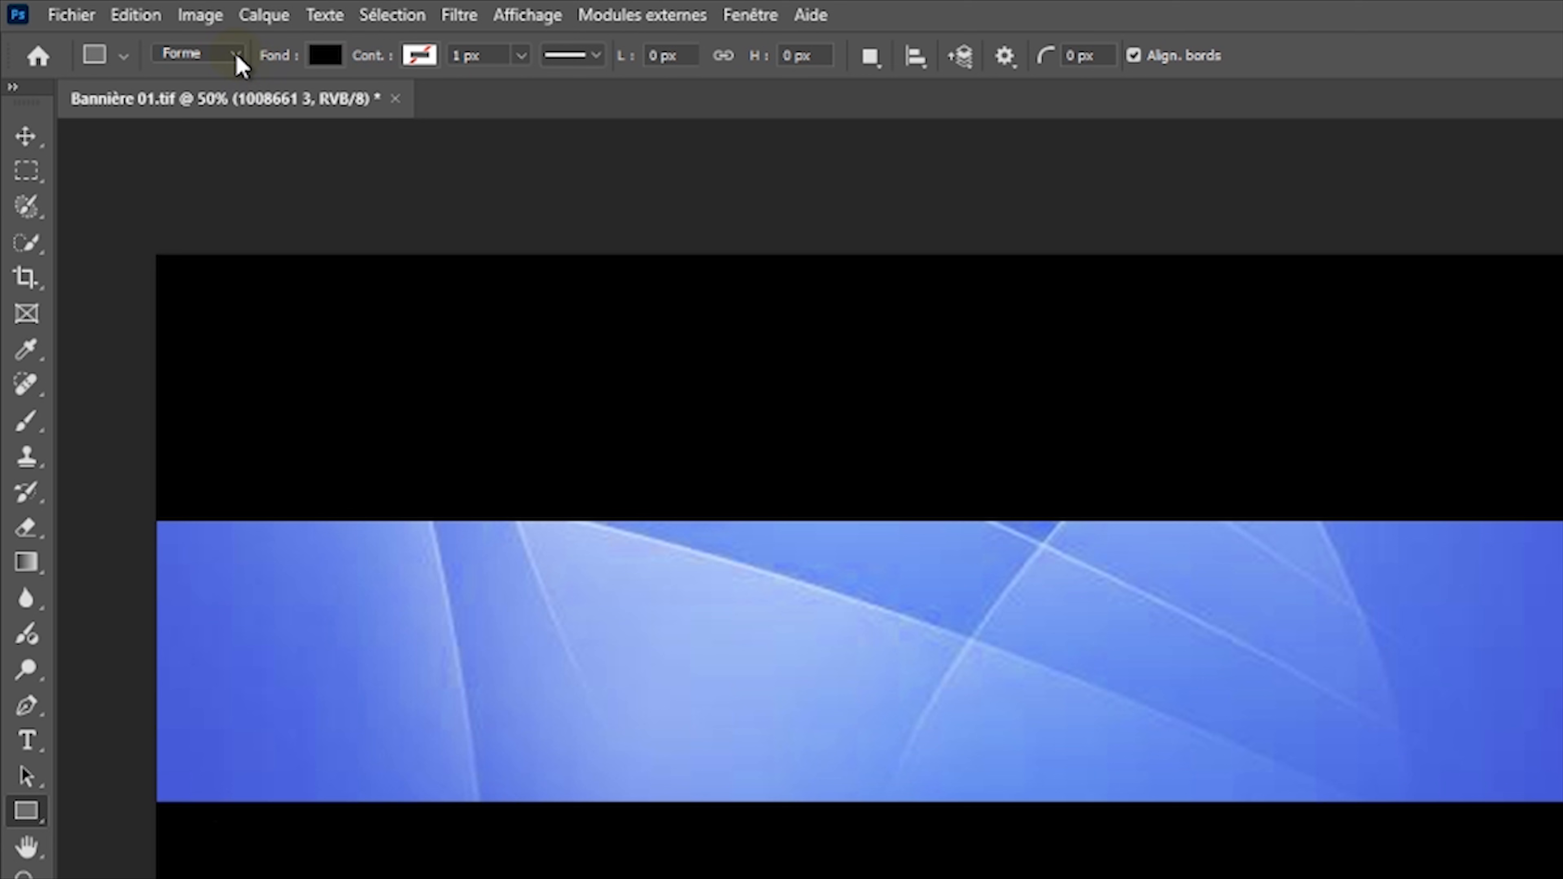
left_click(168, 39)
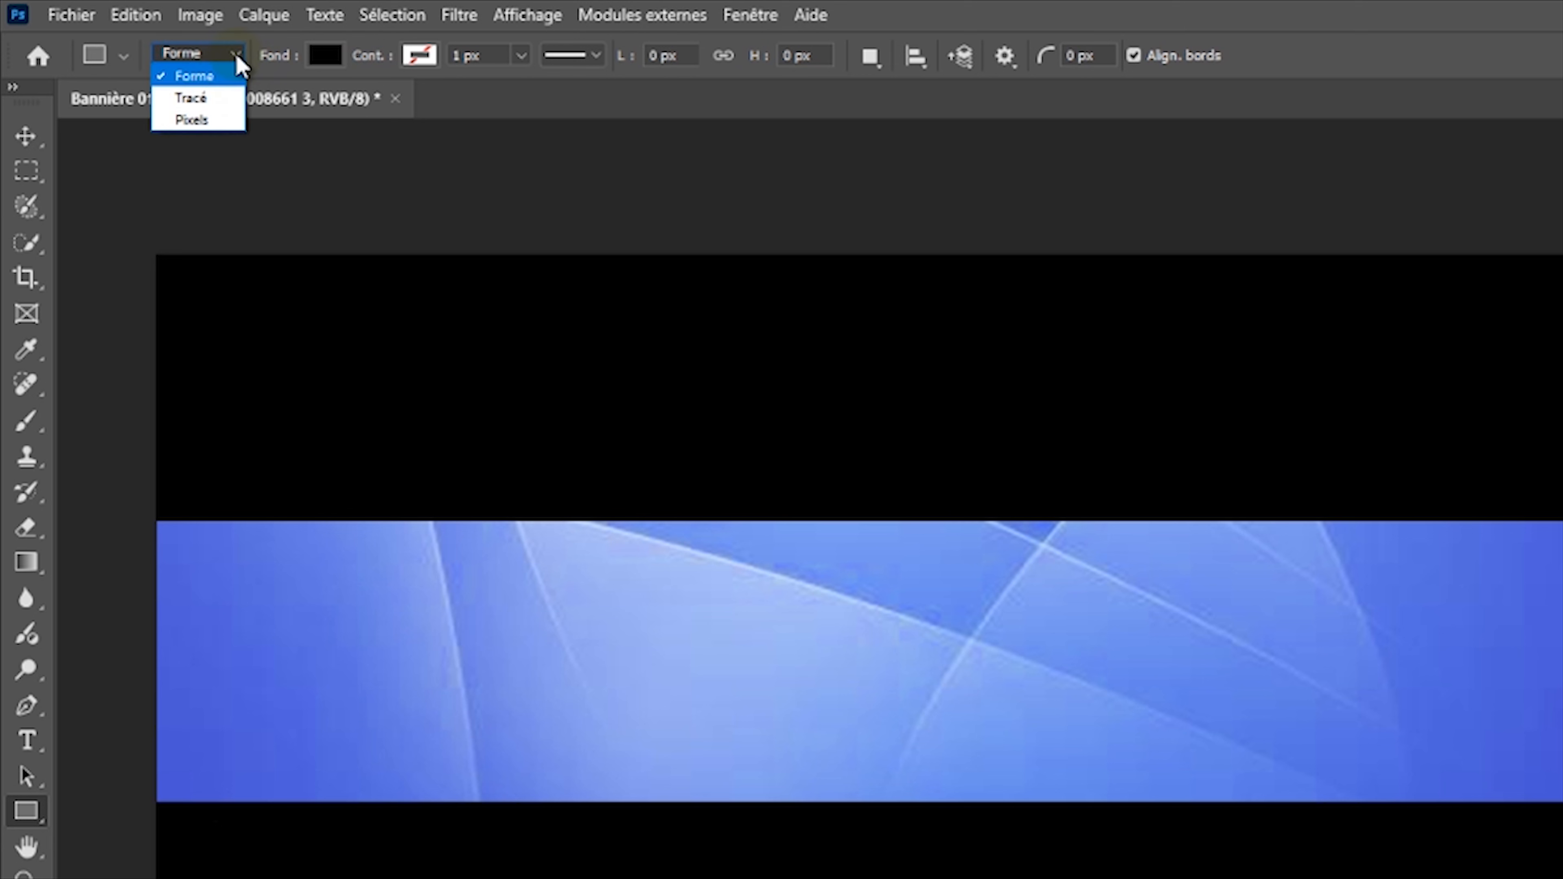
left_click(222, 76)
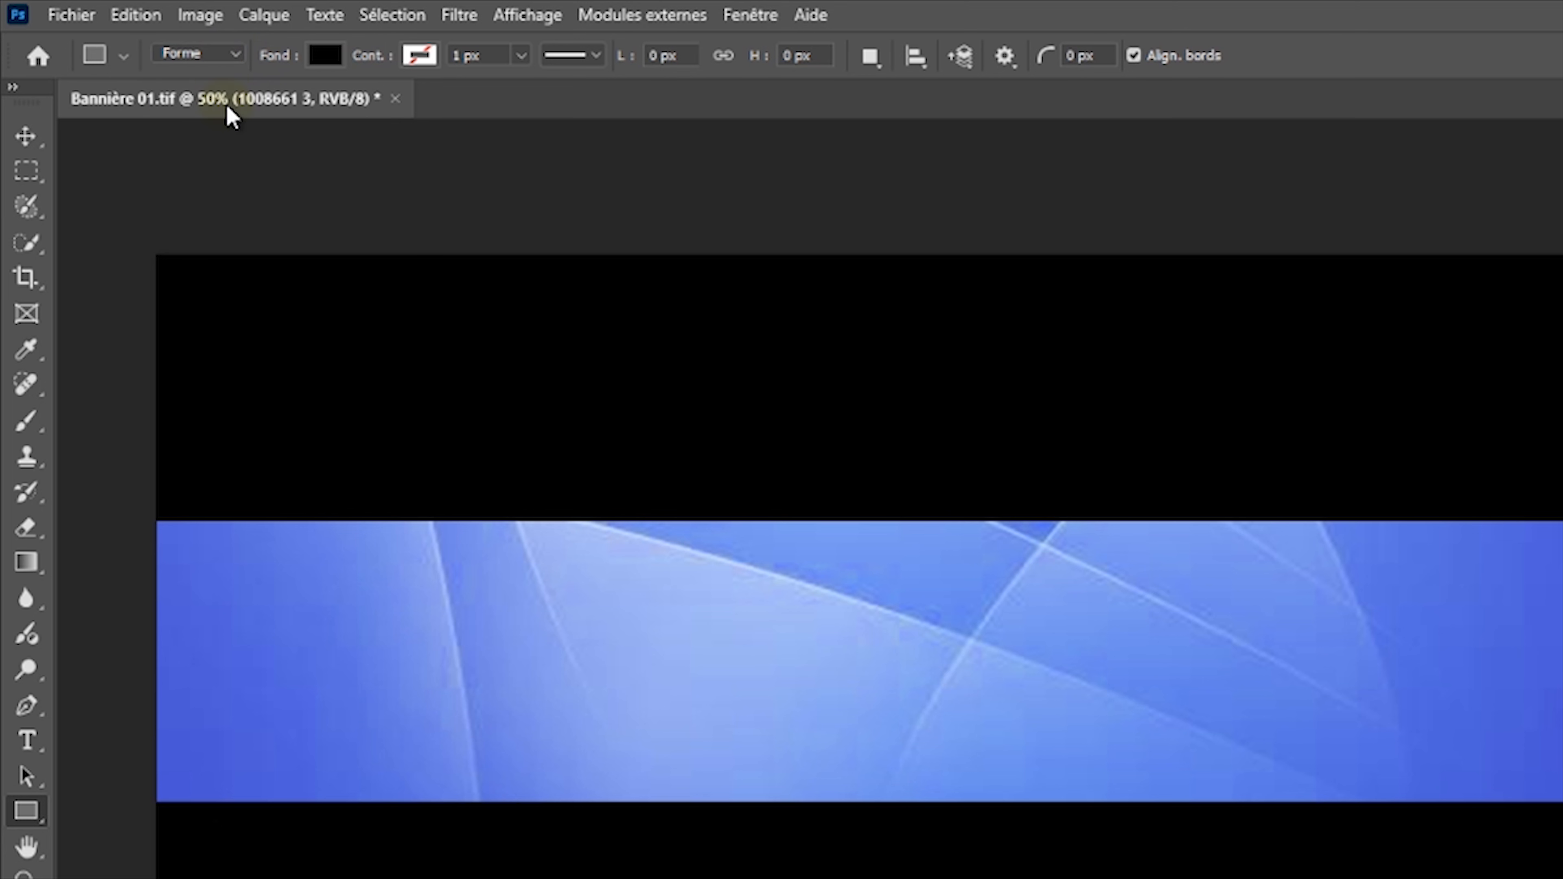
left_click(332, 56)
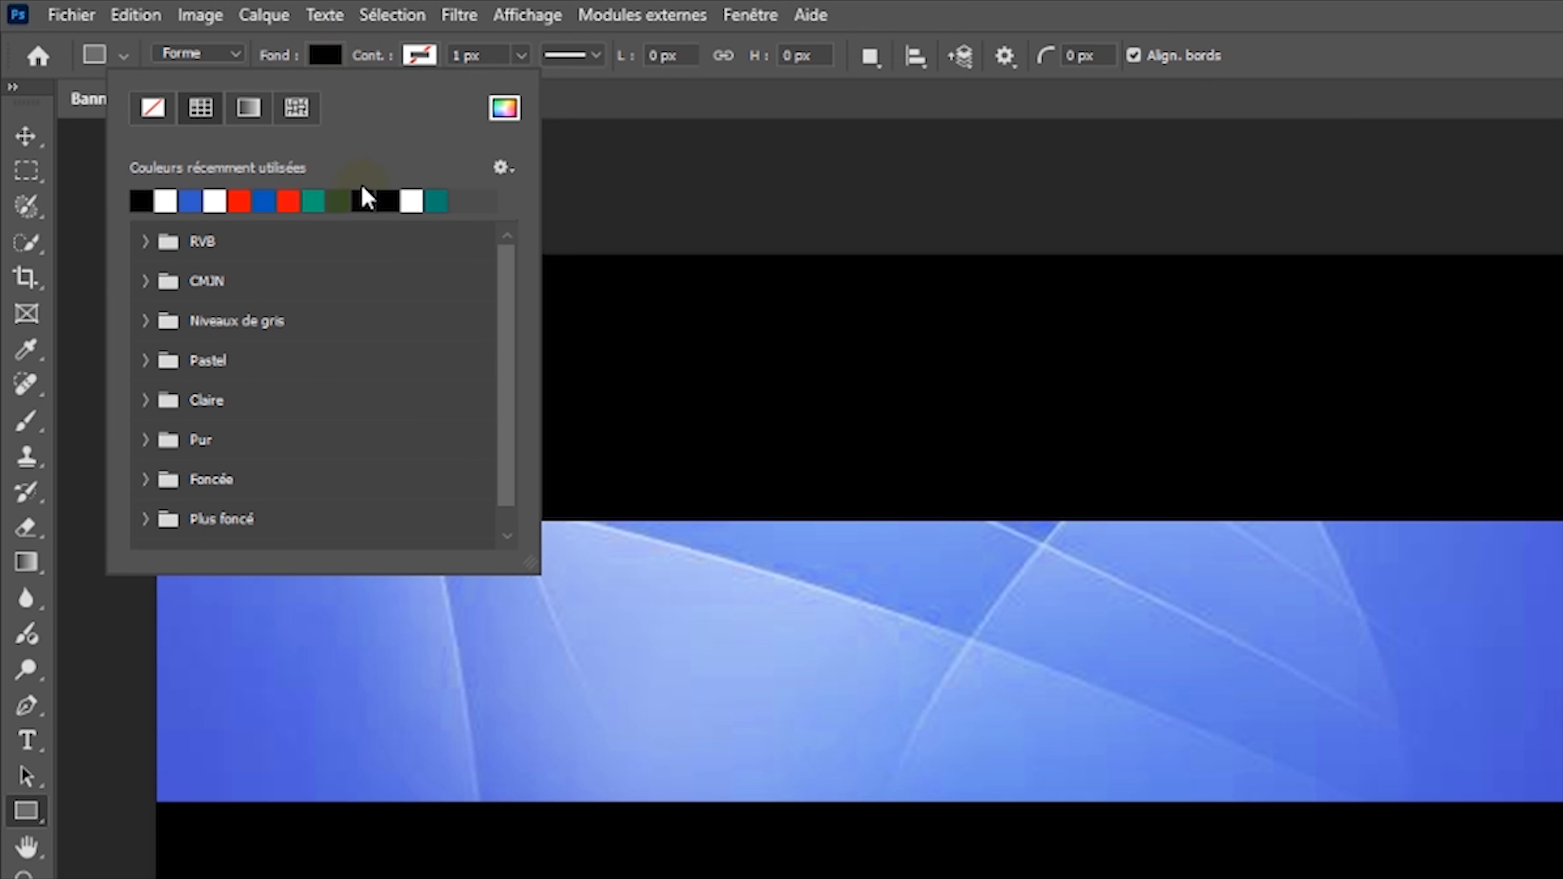
left_click(505, 109)
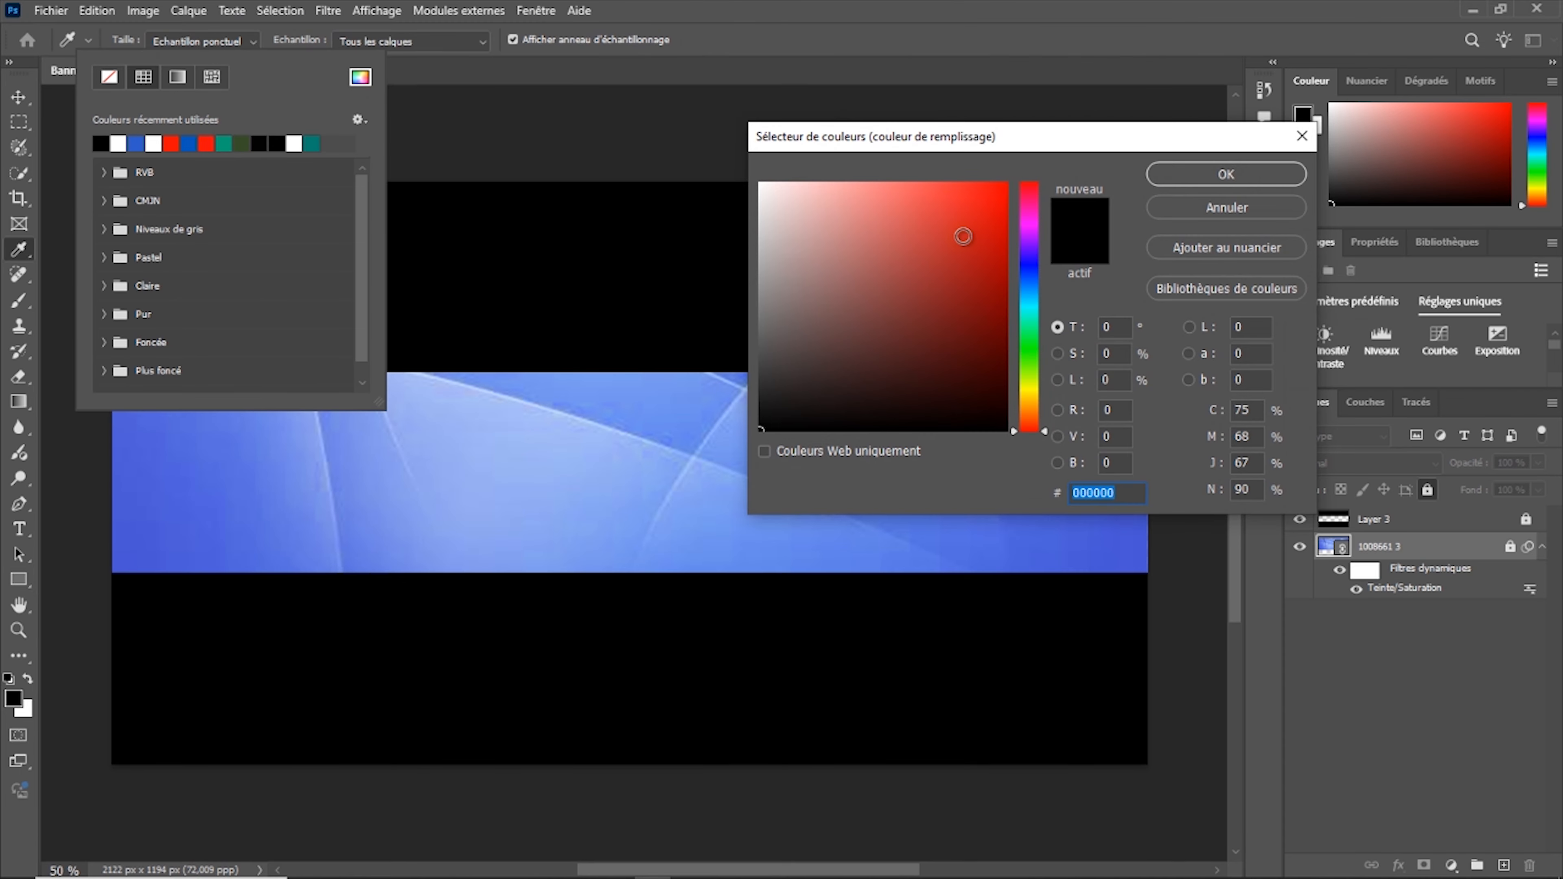
left_click(1196, 362)
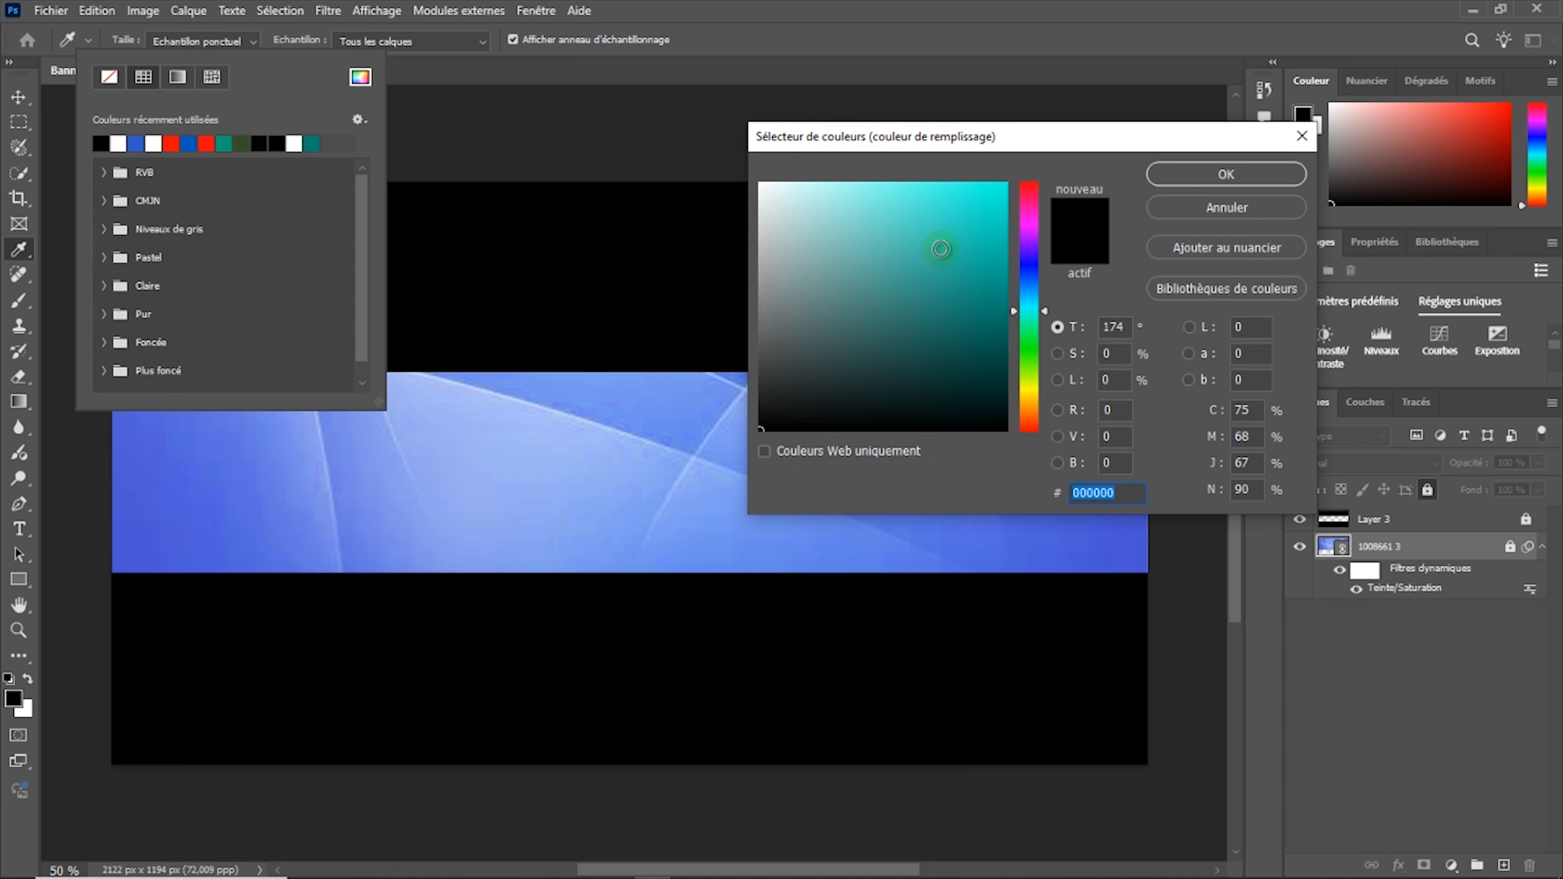
left_click_drag(941, 251, 967, 264)
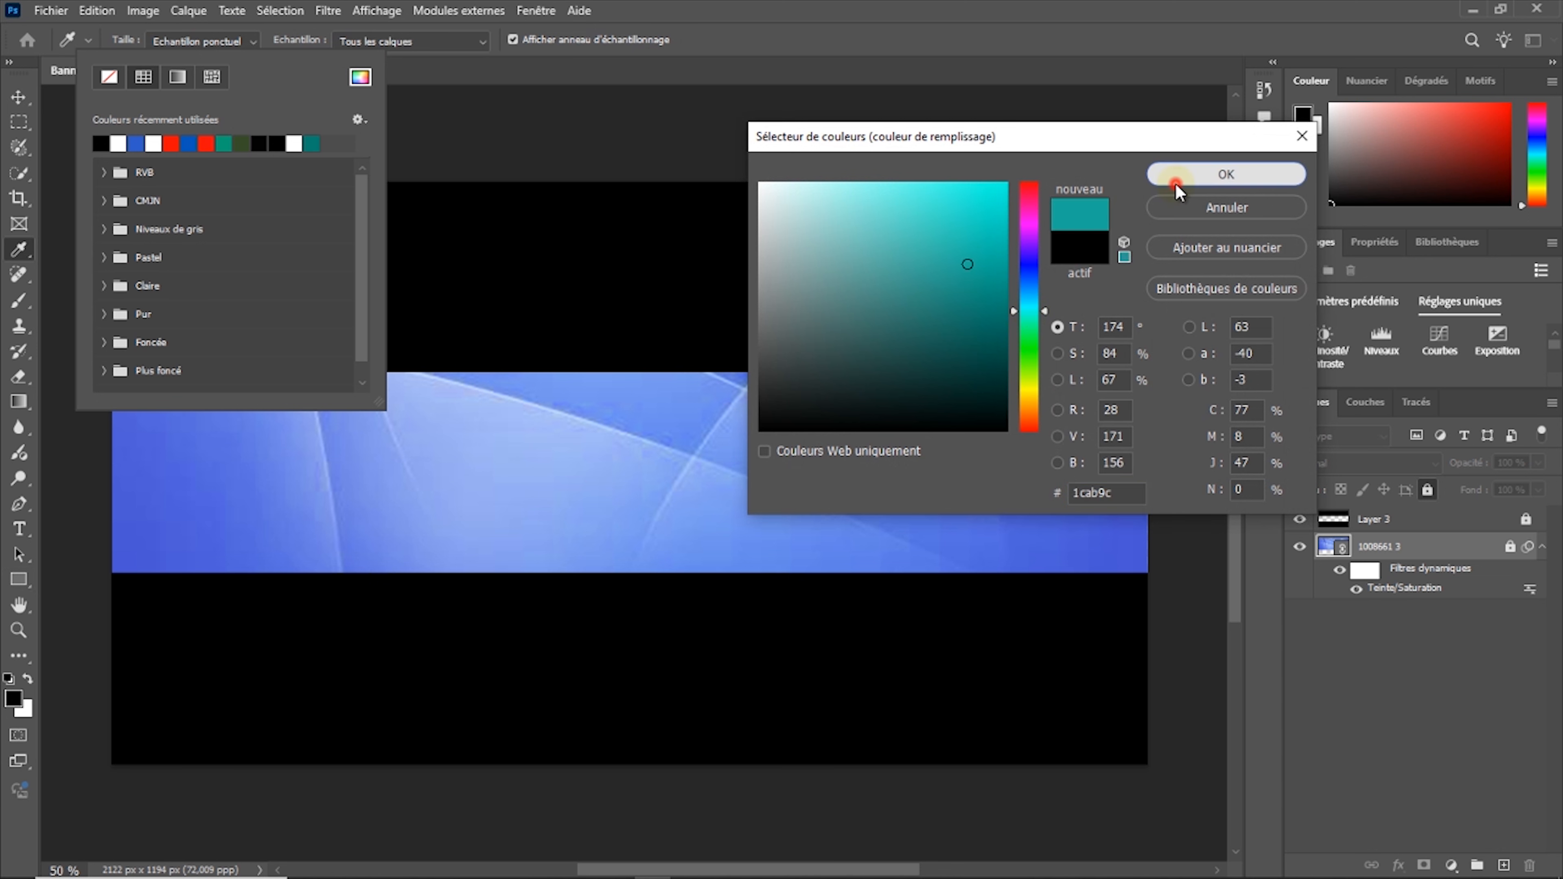
left_click(1175, 180)
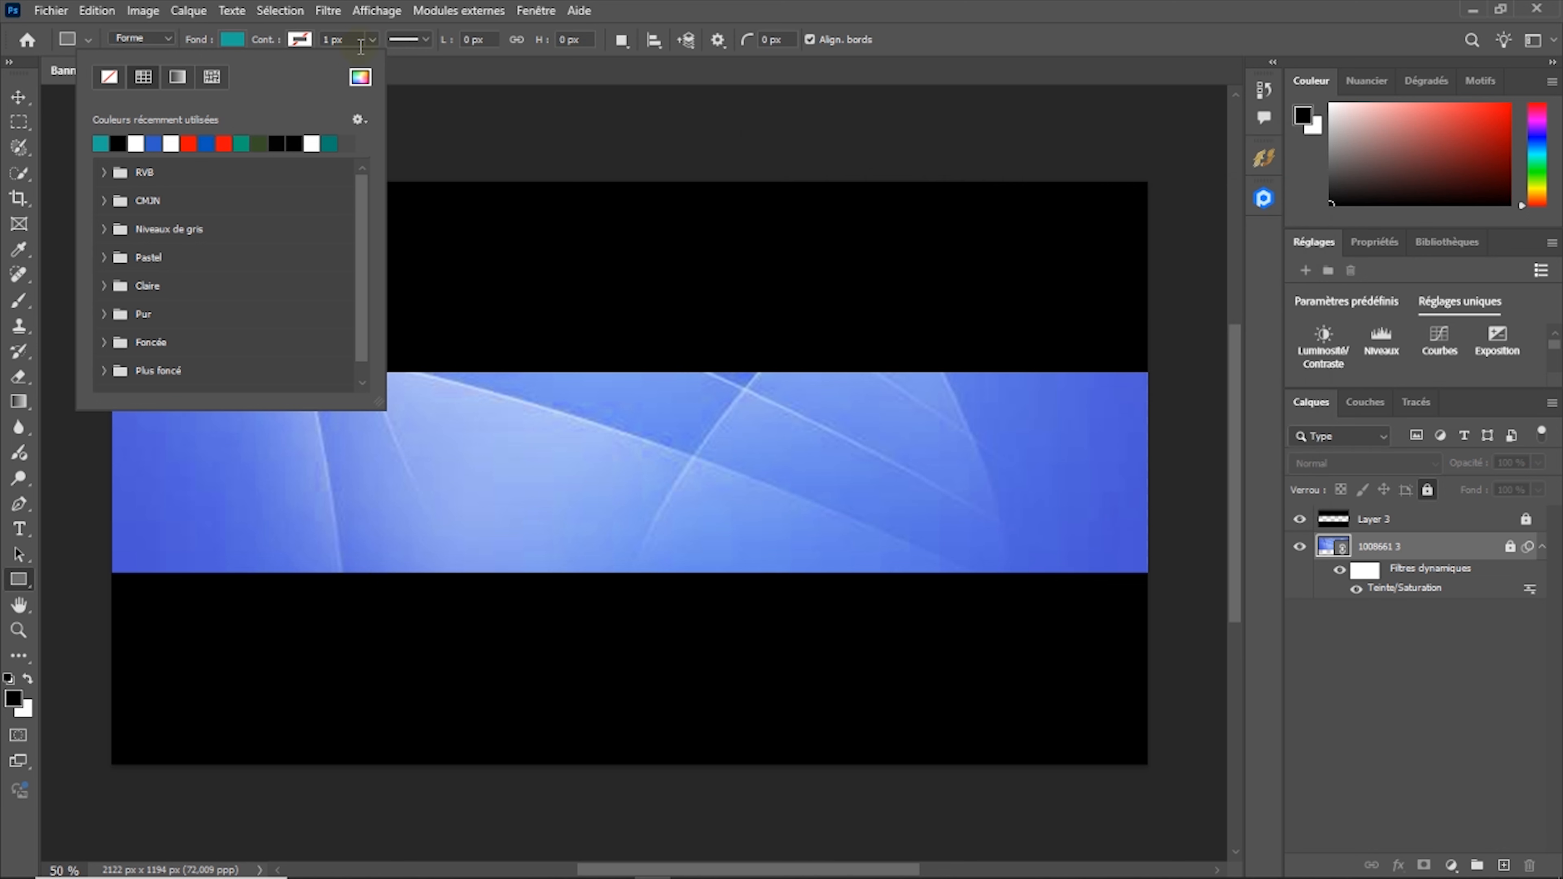
Set the Rectangle tool's stroke to yellow f2e403 with a width of about 5 px
left_click(308, 40)
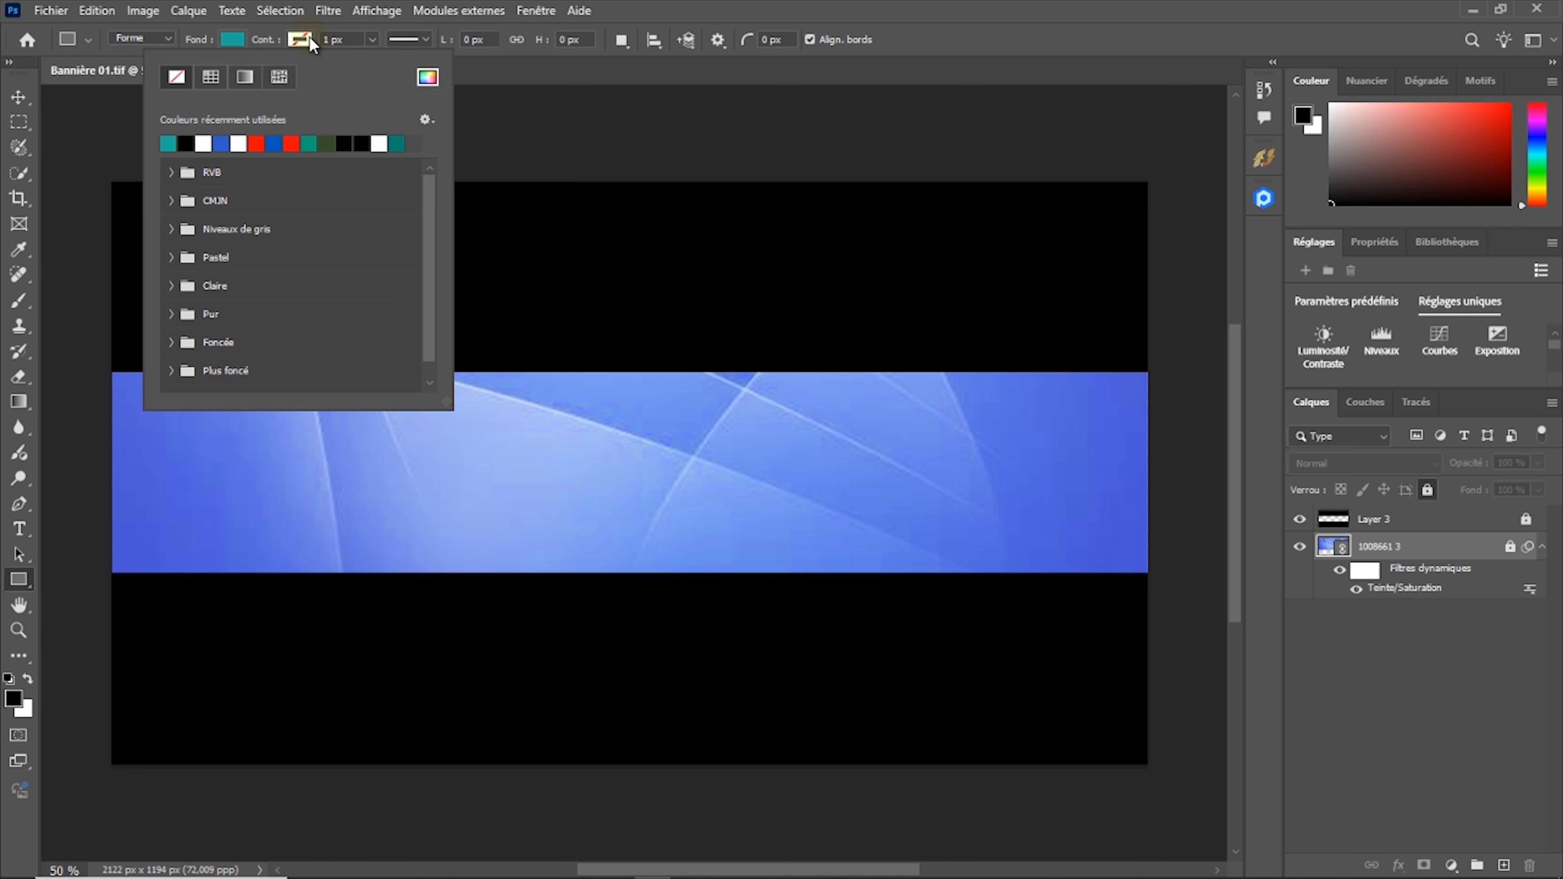
left_click(428, 79)
left_click_drag(1033, 389, 1030, 392)
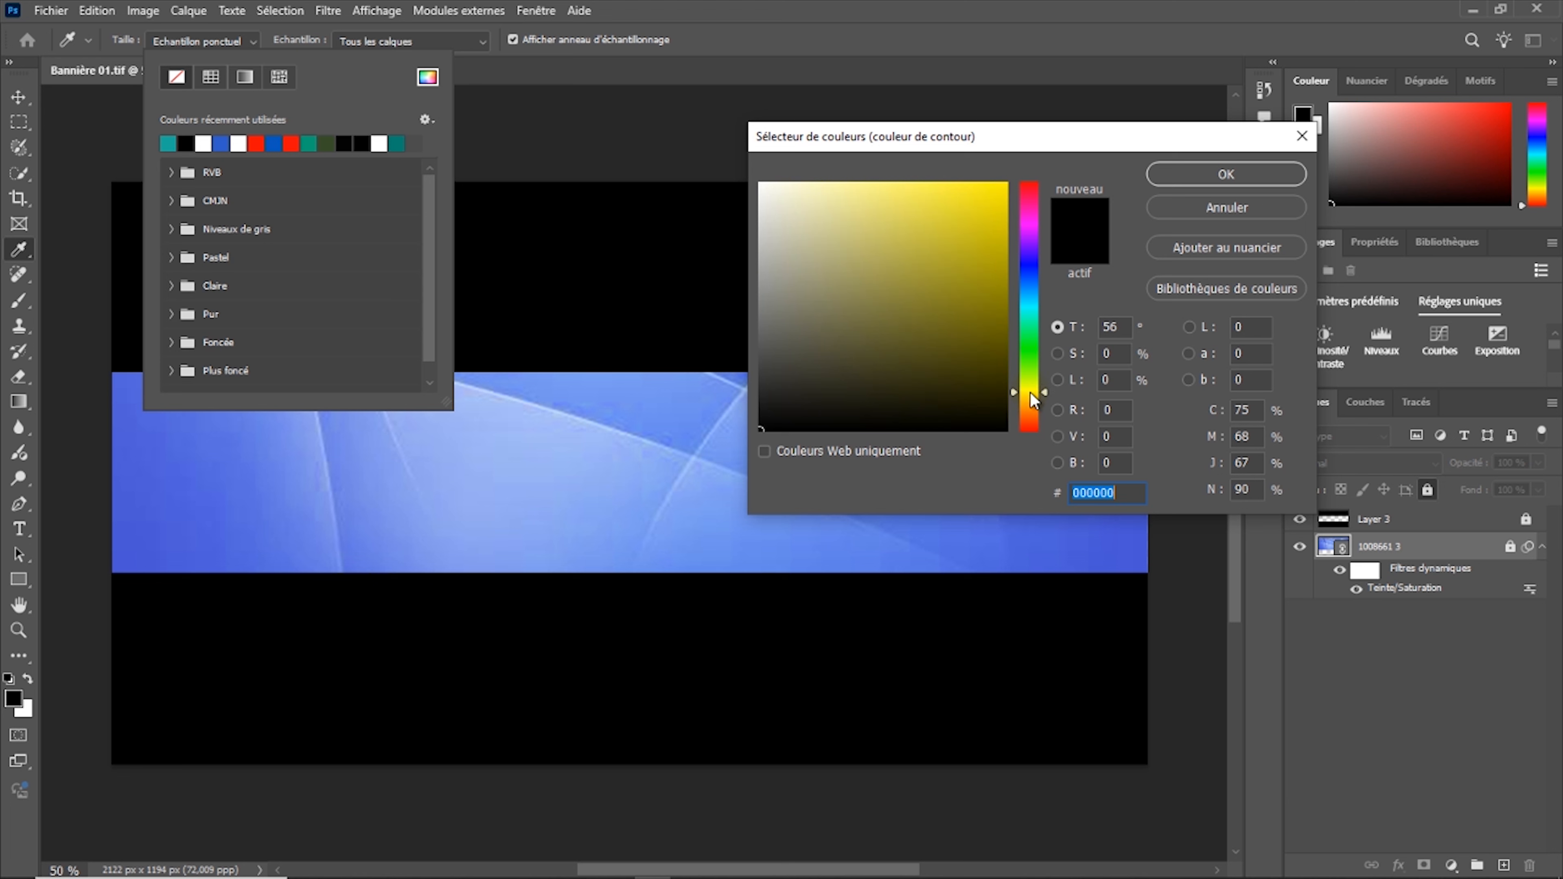
left_click(1005, 195)
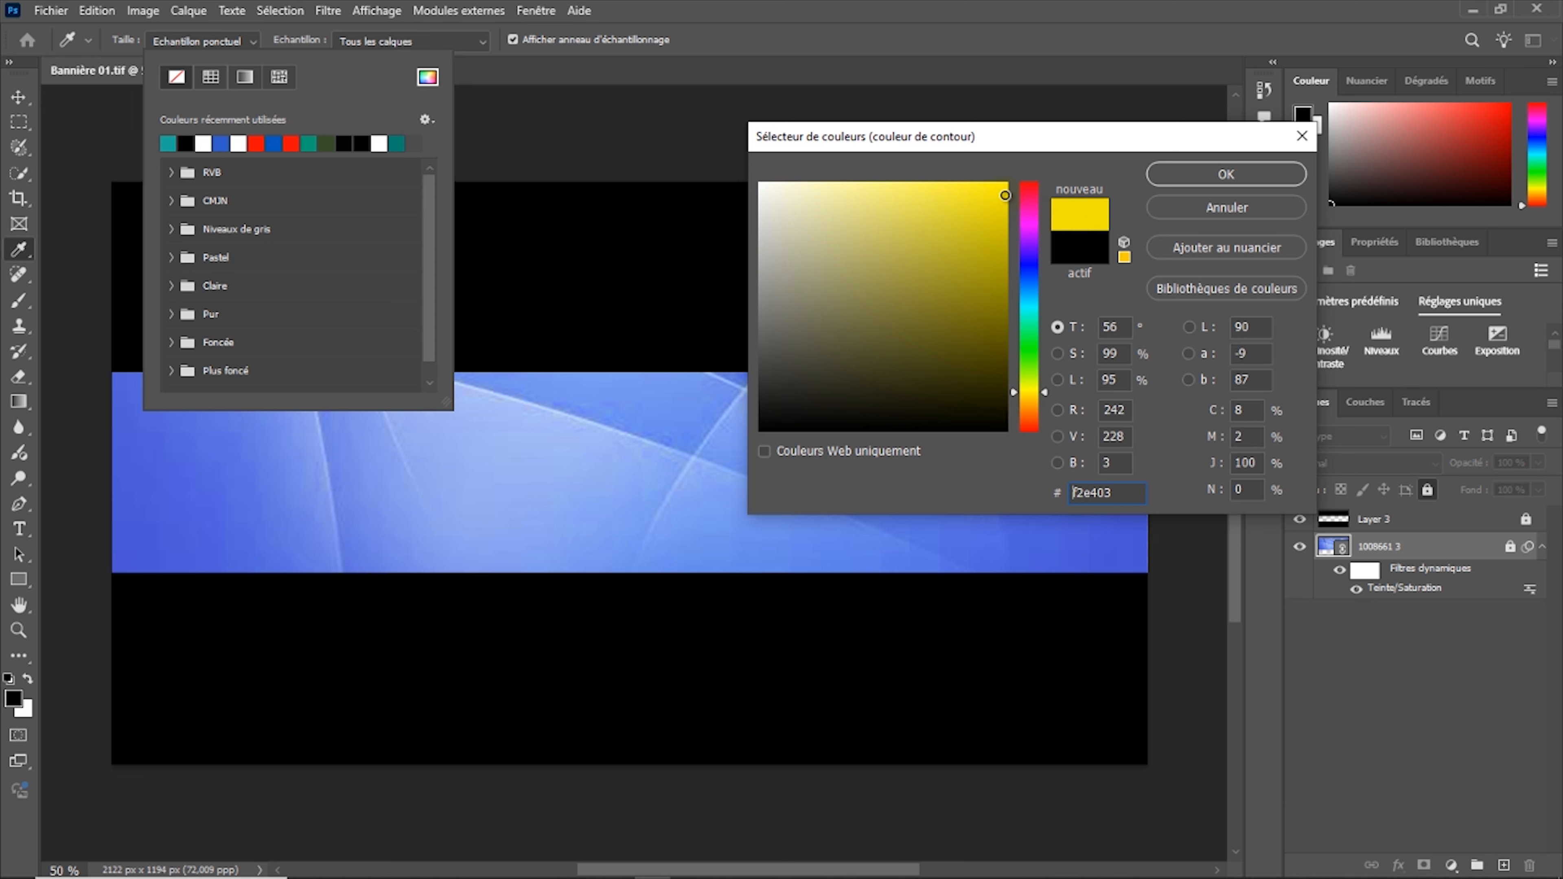
left_click(1213, 175)
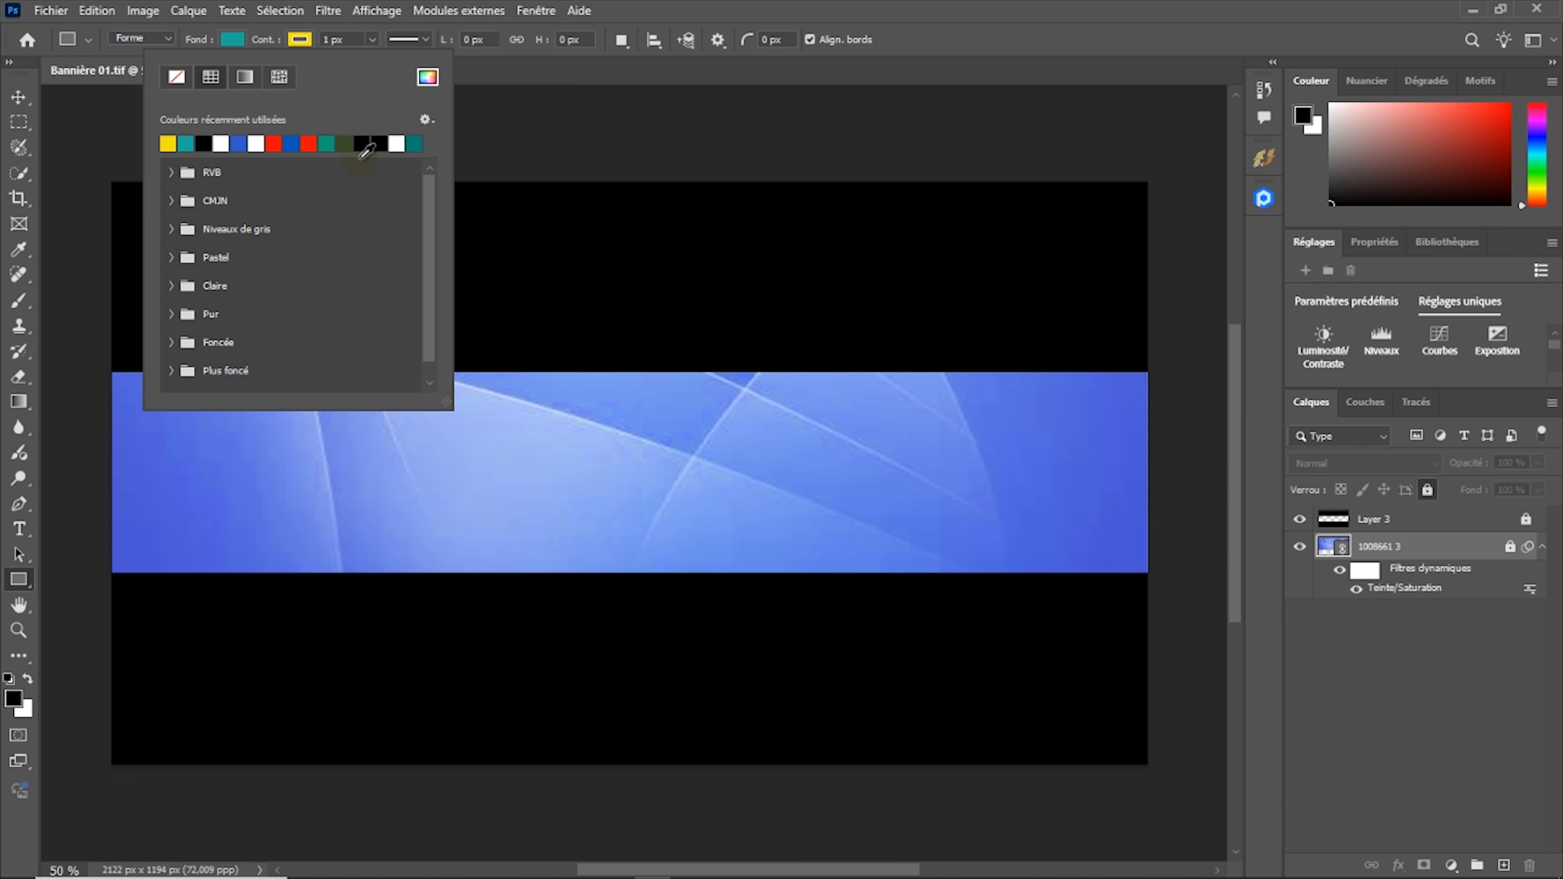
left_click(372, 39)
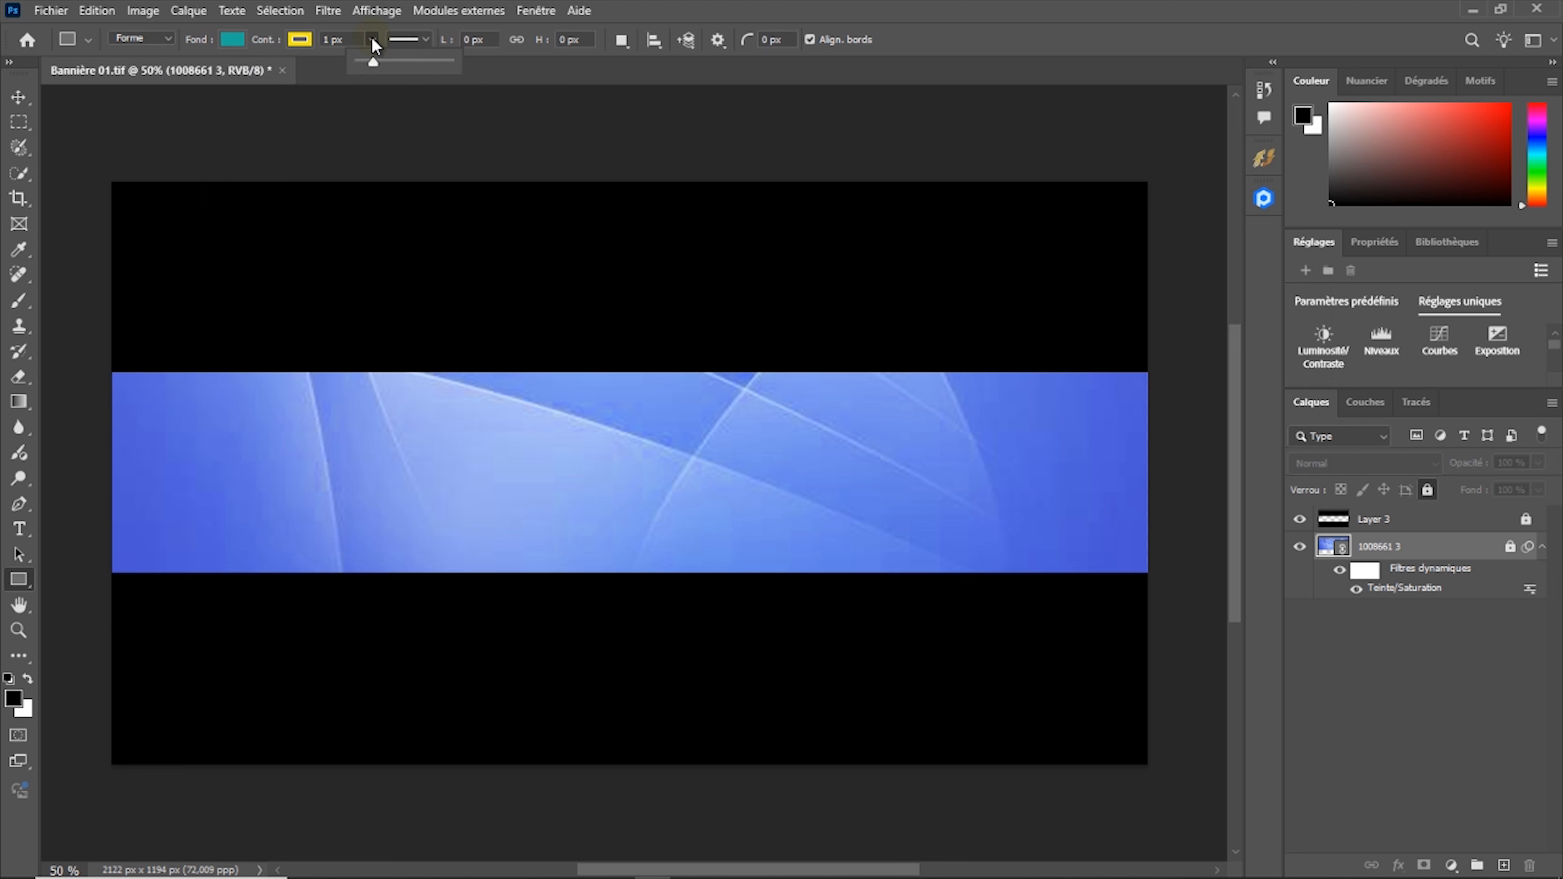
left_click_drag(375, 62, 381, 68)
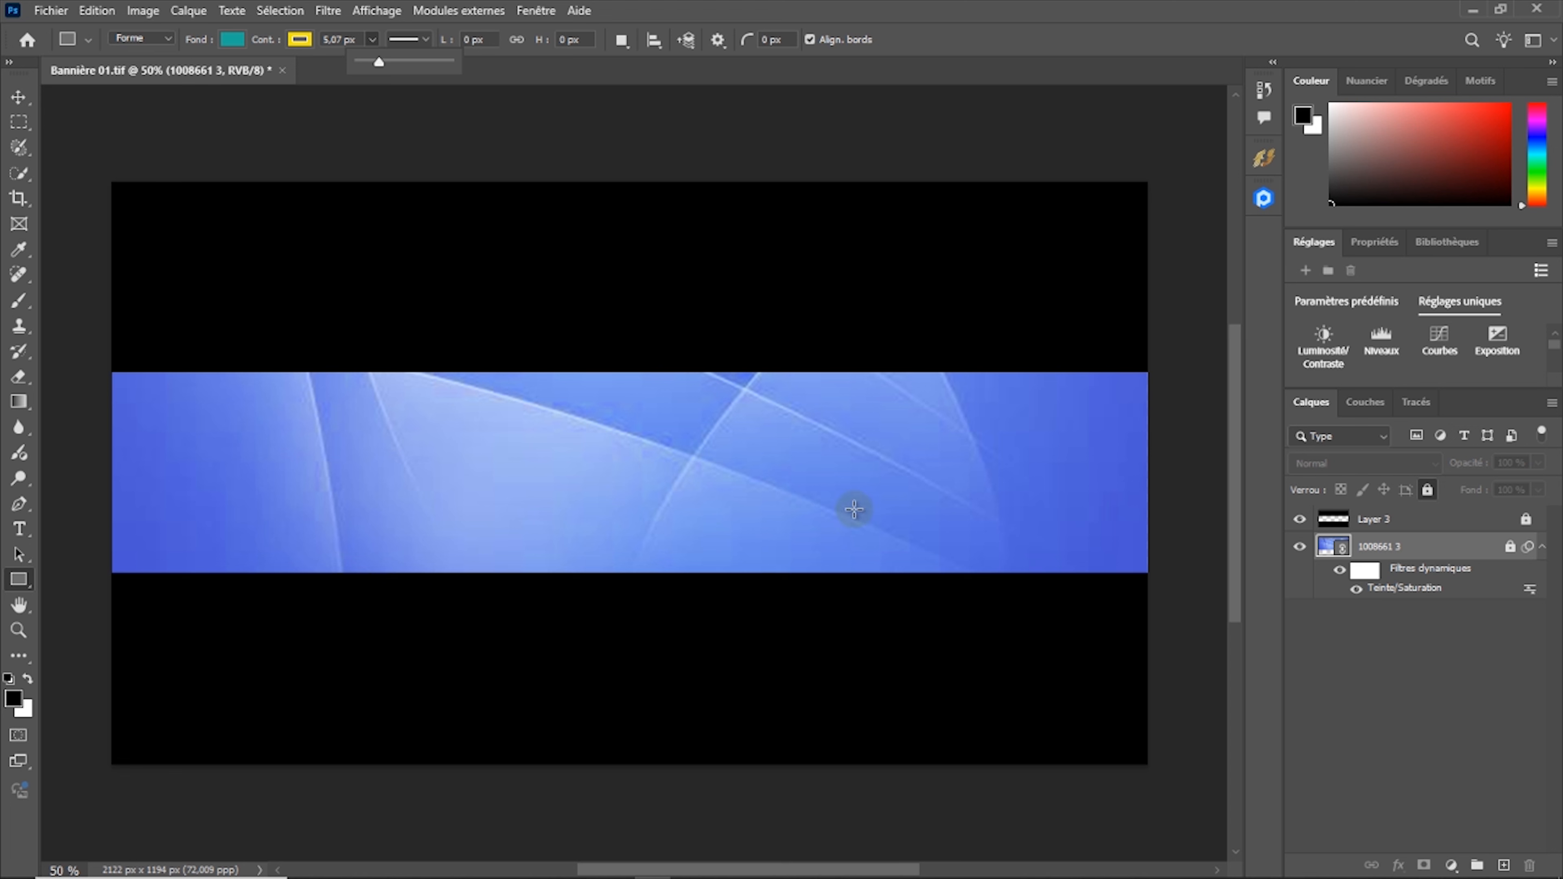
Draw a teal rectangle of about 303 × 532 px over the right half of the blue strip and set its stroke width to 8.92 px
mouse_move(762, 372)
left_mouse_down()
mouse_move(897, 499)
mouse_move(909, 629)
left_mouse_up()
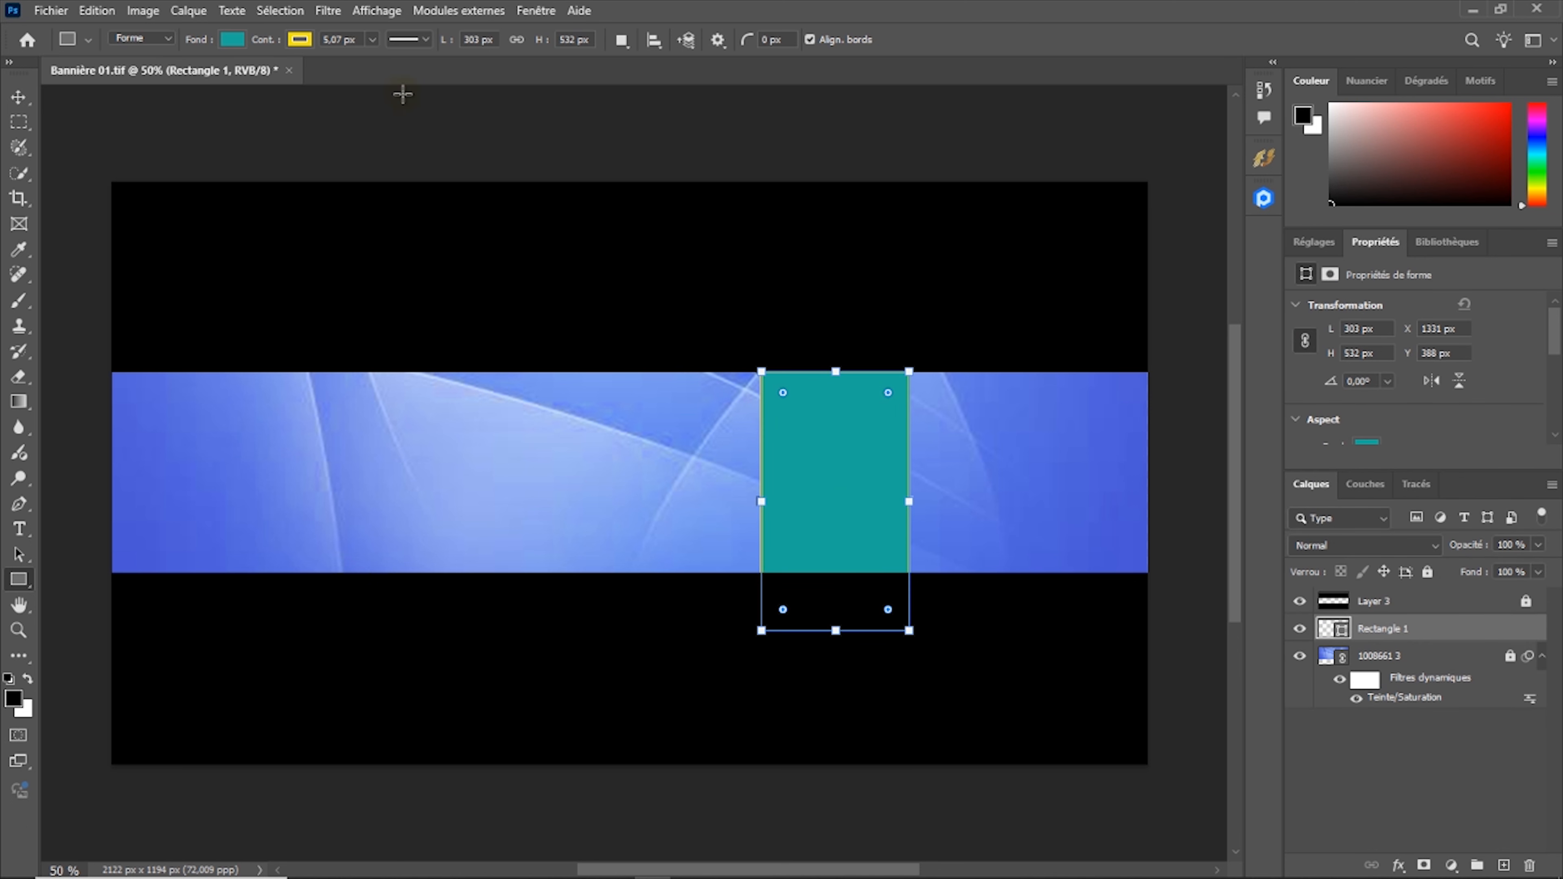
left_click(371, 42)
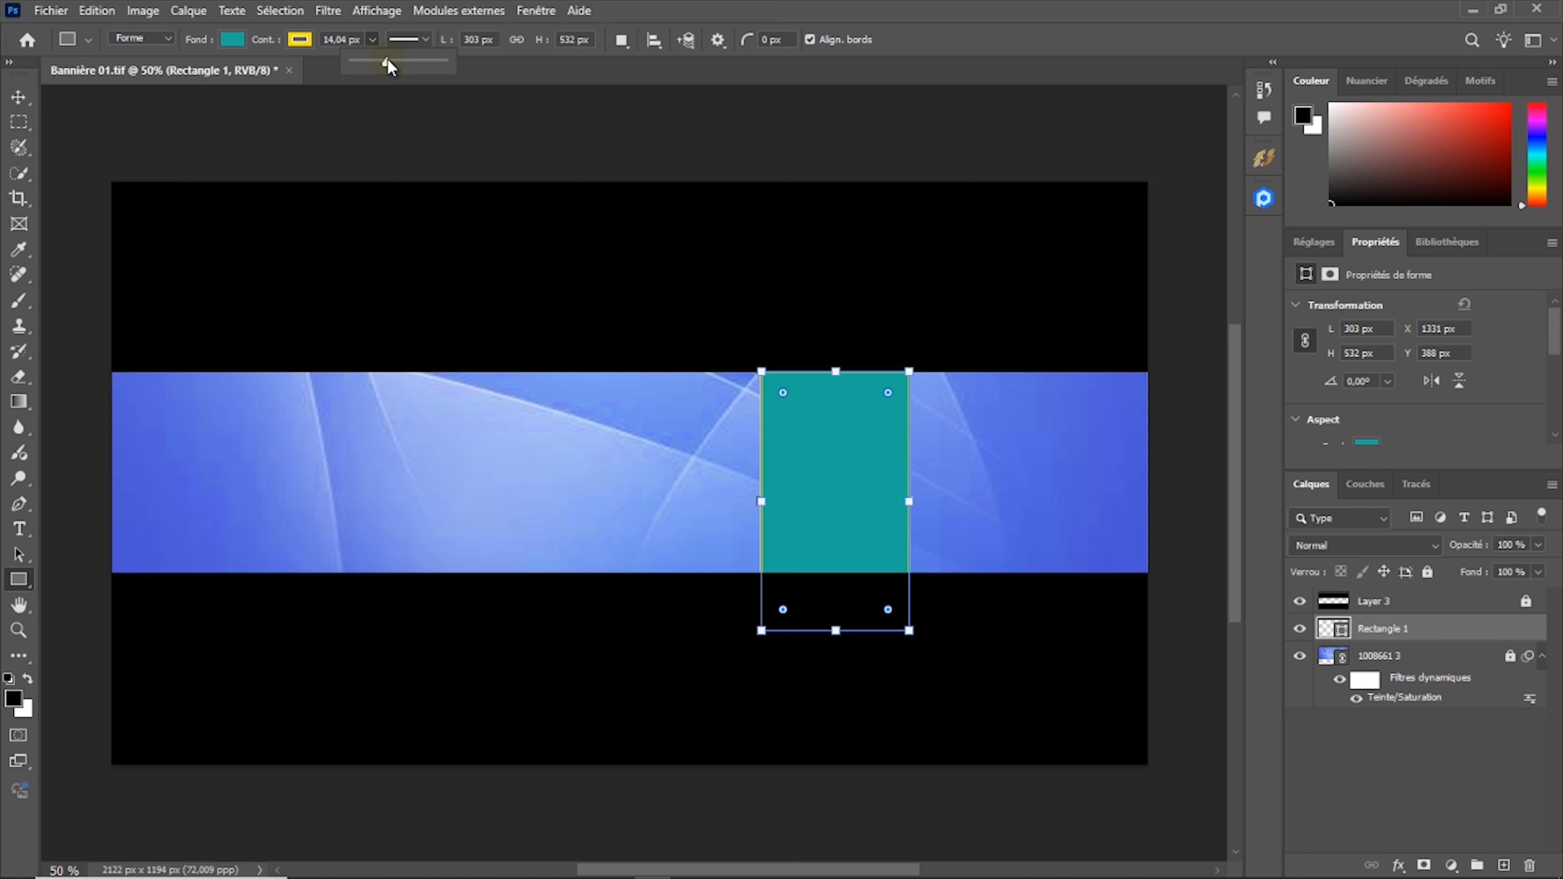
left_click_drag(388, 60, 383, 64)
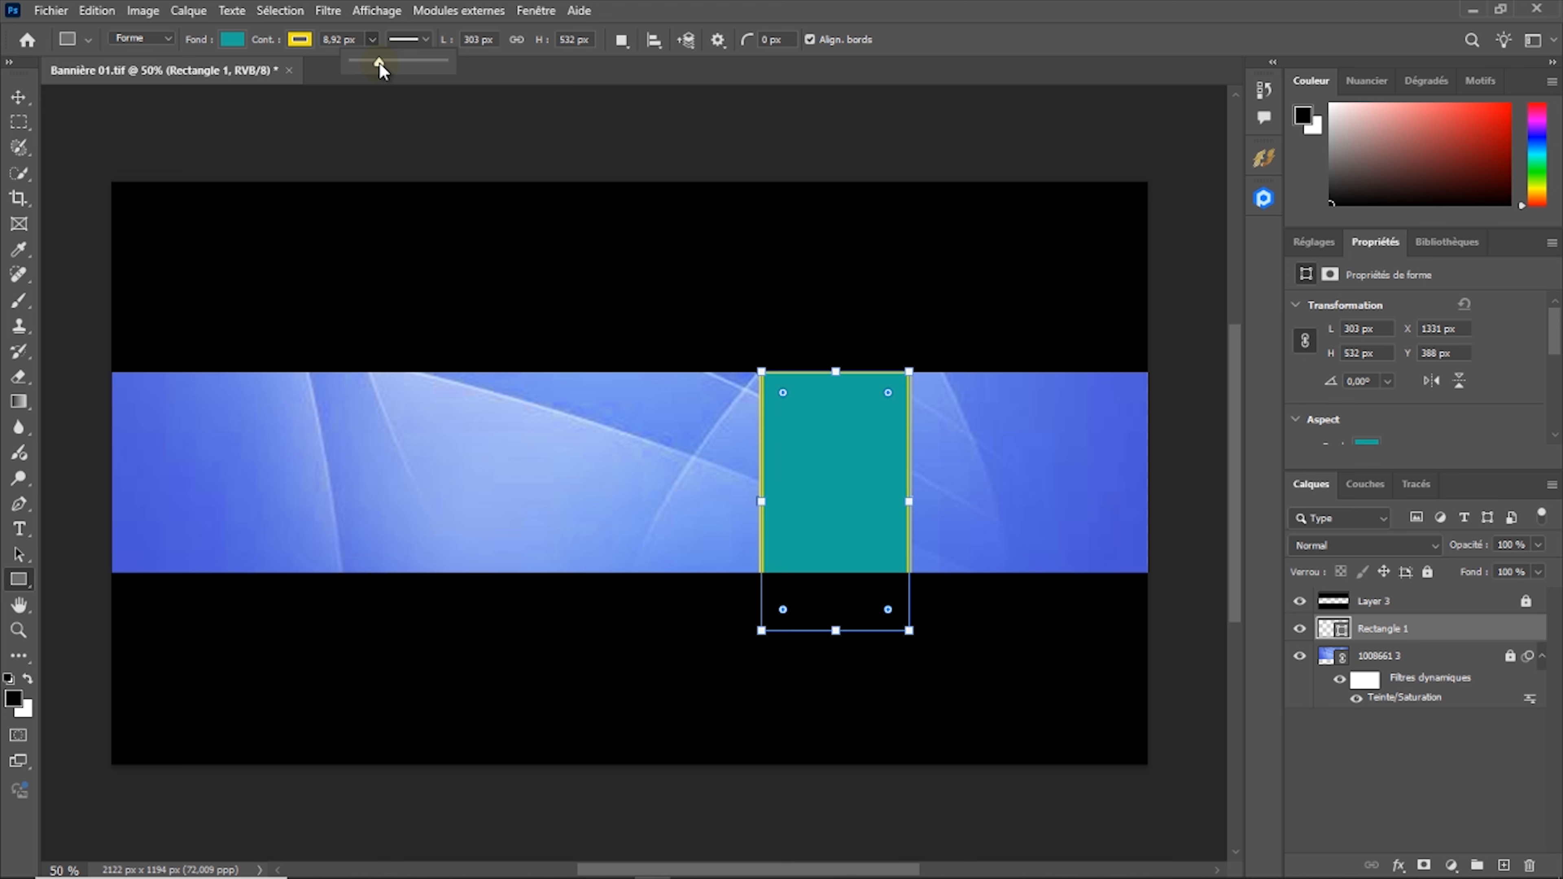
Distort the teal rectangle into a parallelogram by shifting its upper edge to the right, and apply the transformation
left_click(18, 96)
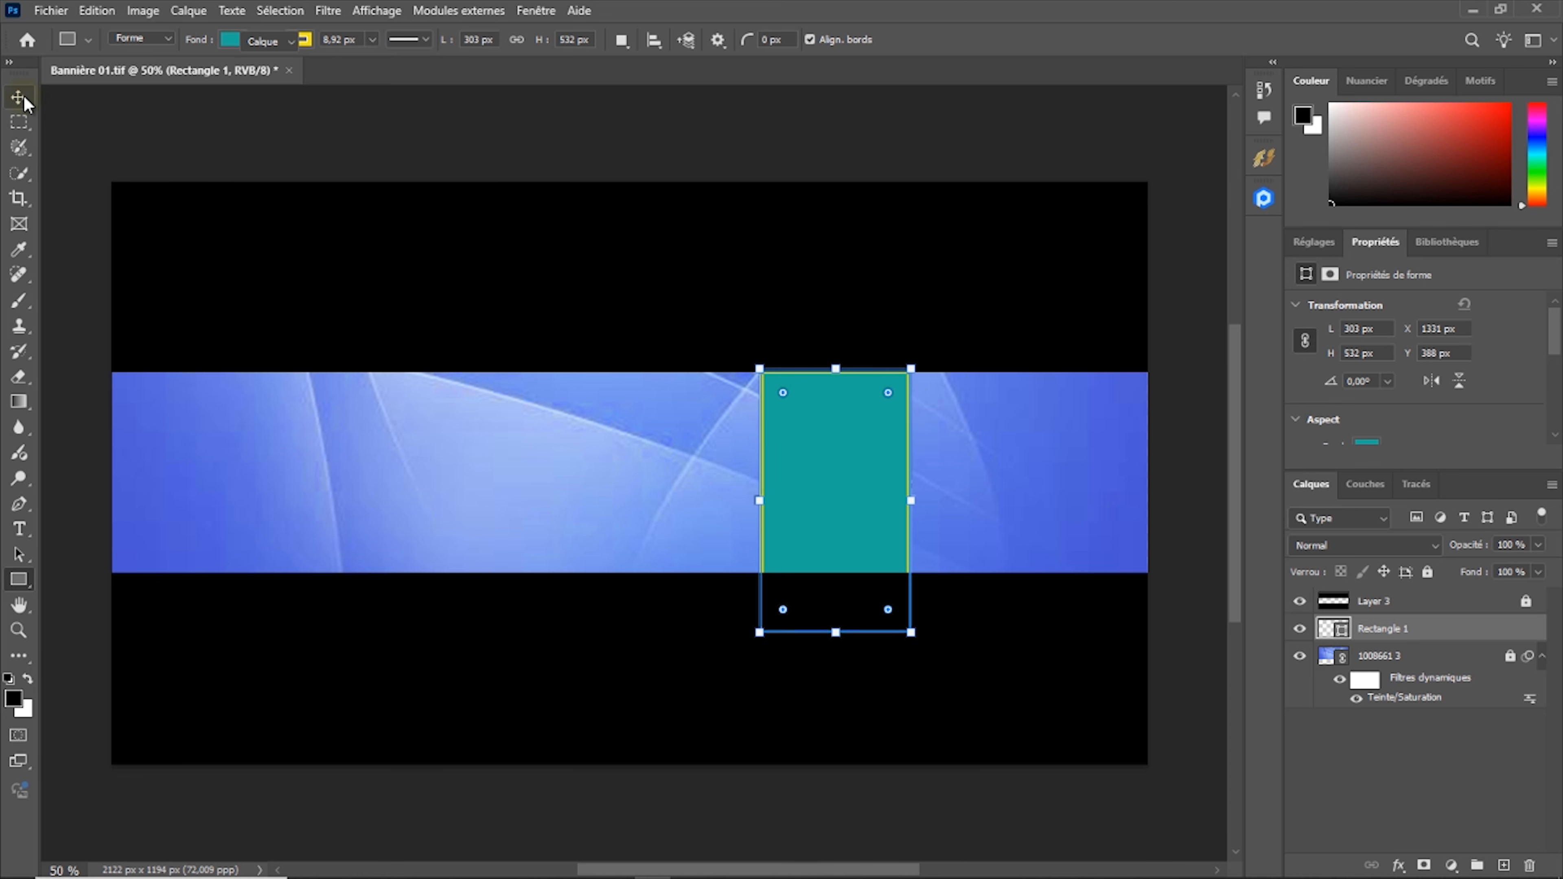
left_click(846, 370)
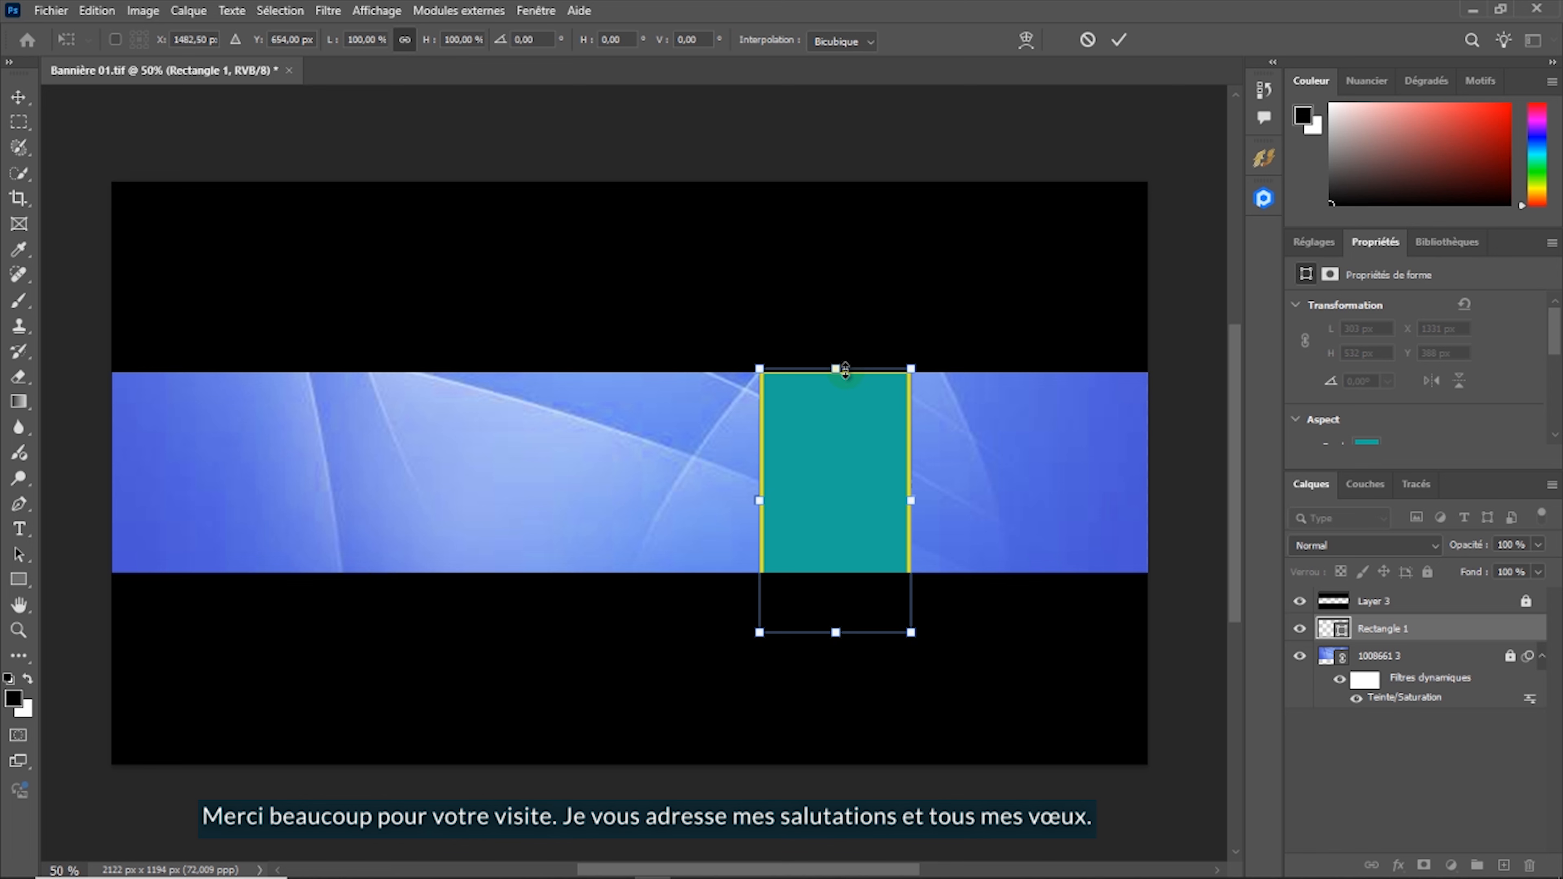
right_click(846, 370)
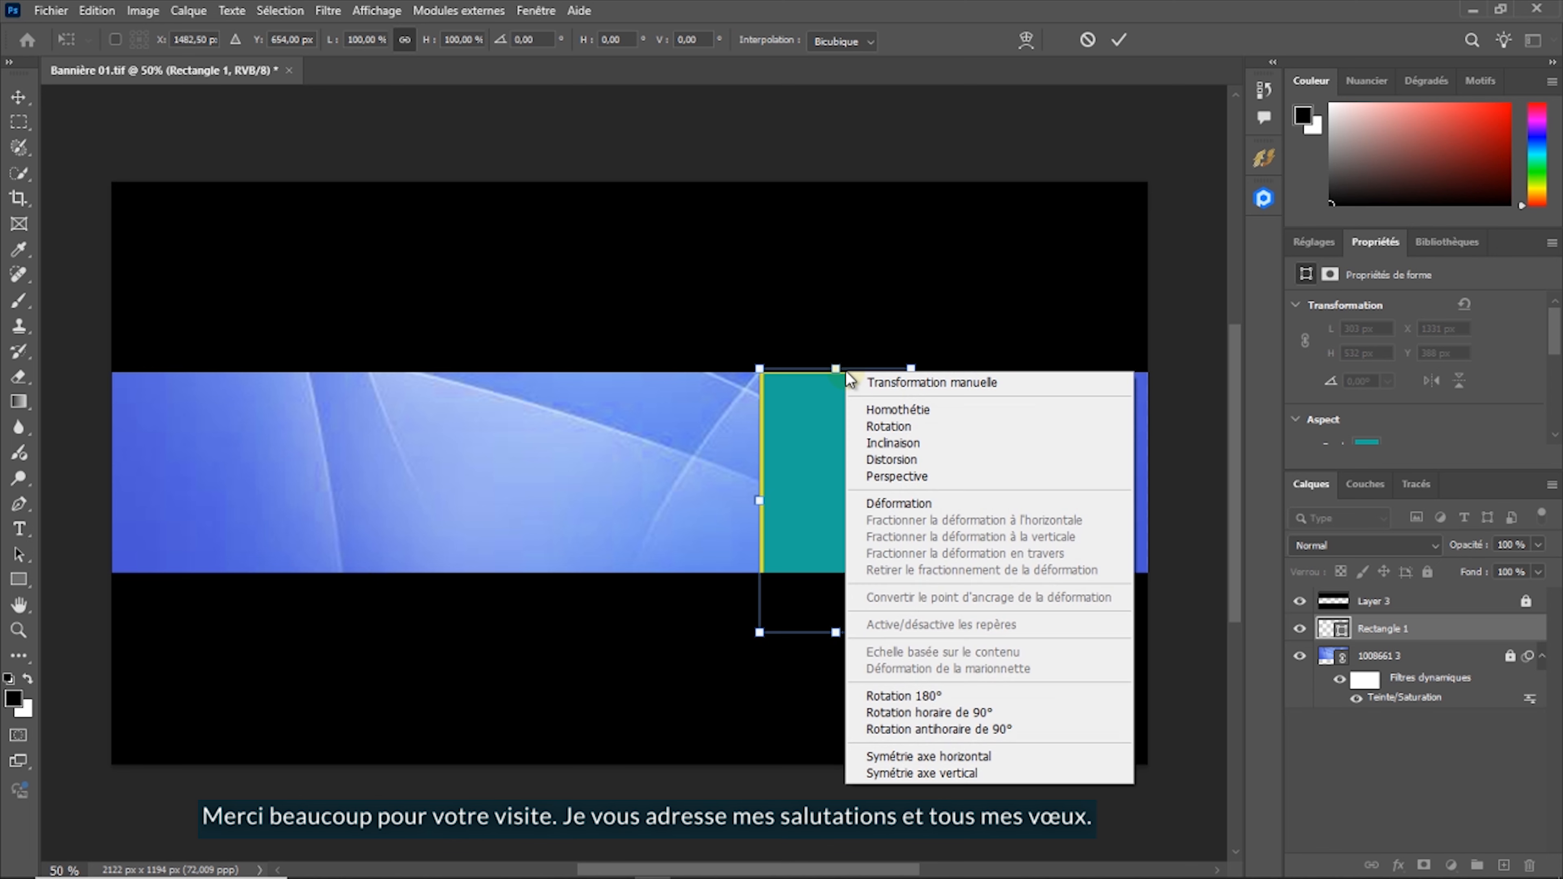
left_click(908, 462)
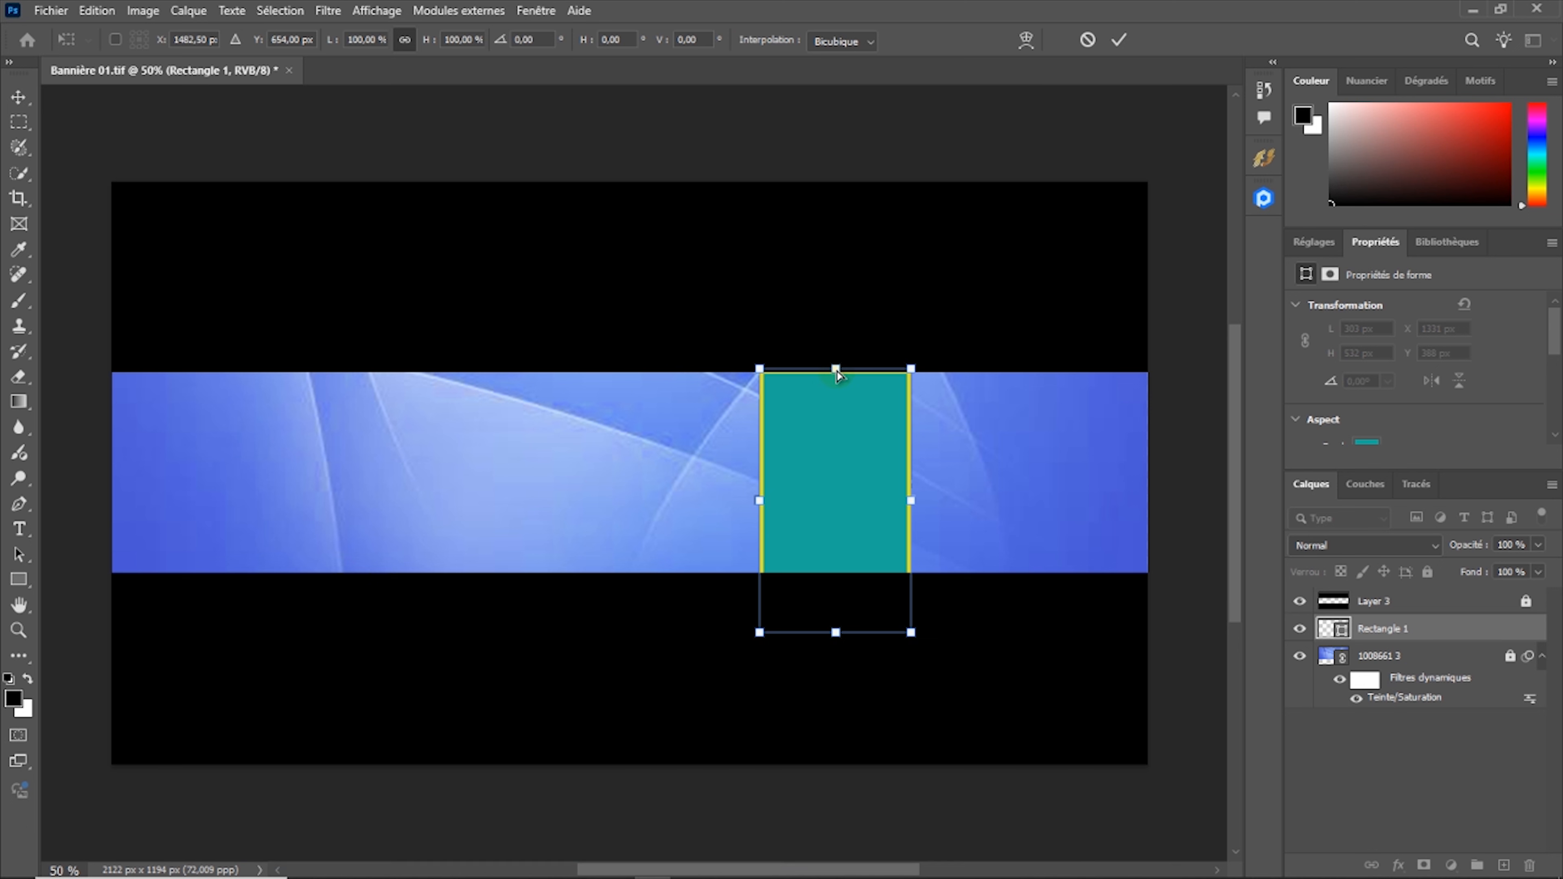
left_click_drag(849, 374, 899, 372)
left_click(1126, 42)
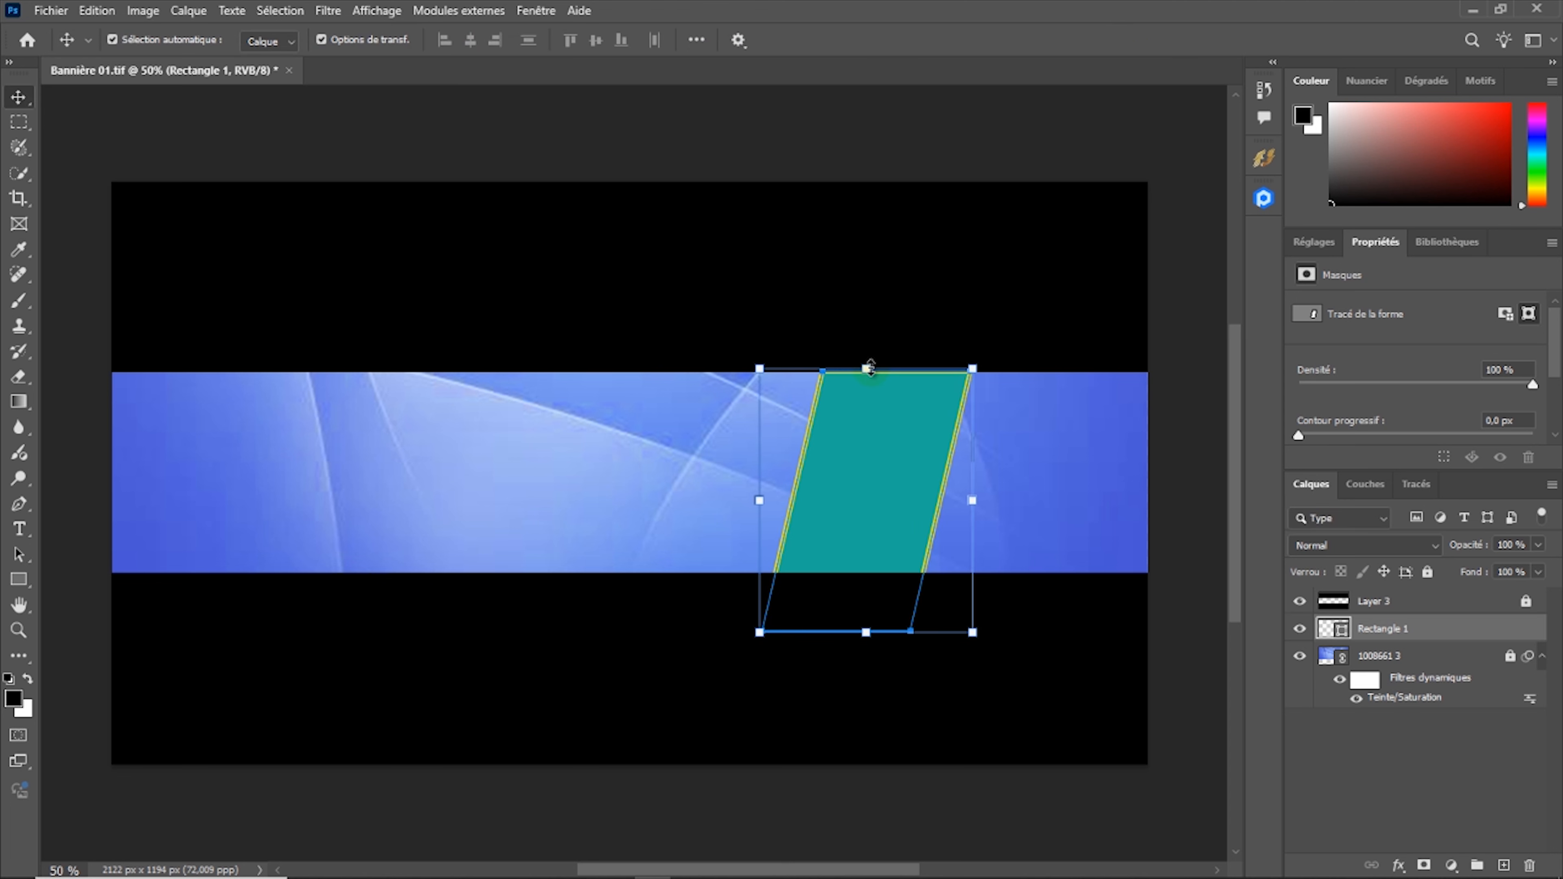
Enlarge the slanted teal shape to about 106 % past the strip's upper edge and move it slightly left
left_click_drag(874, 369, 876, 352)
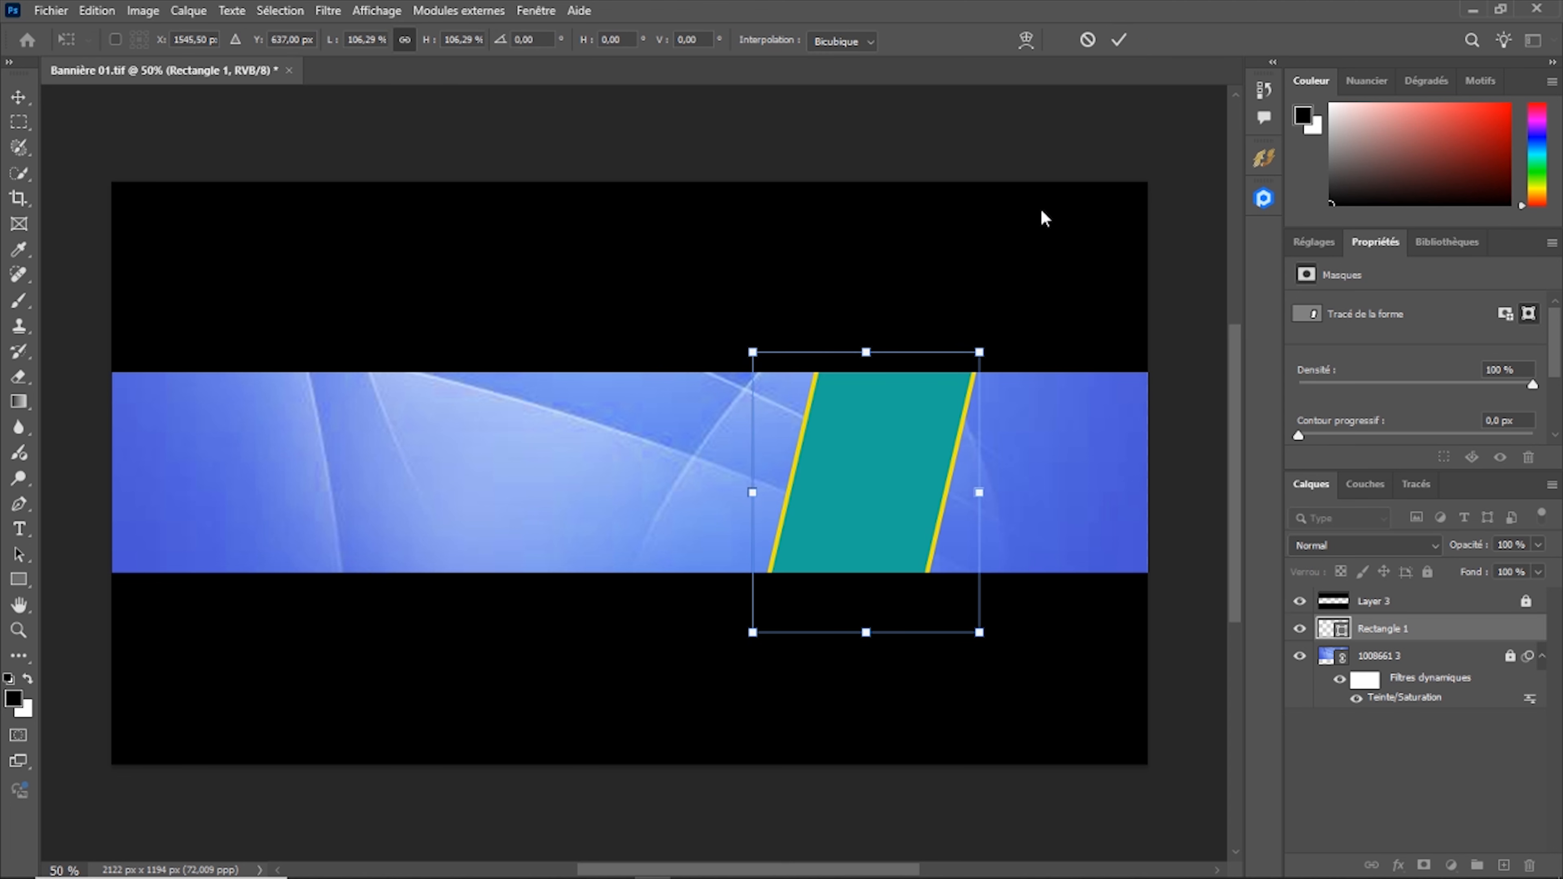
left_click(1118, 39)
left_click_drag(908, 431, 841, 434)
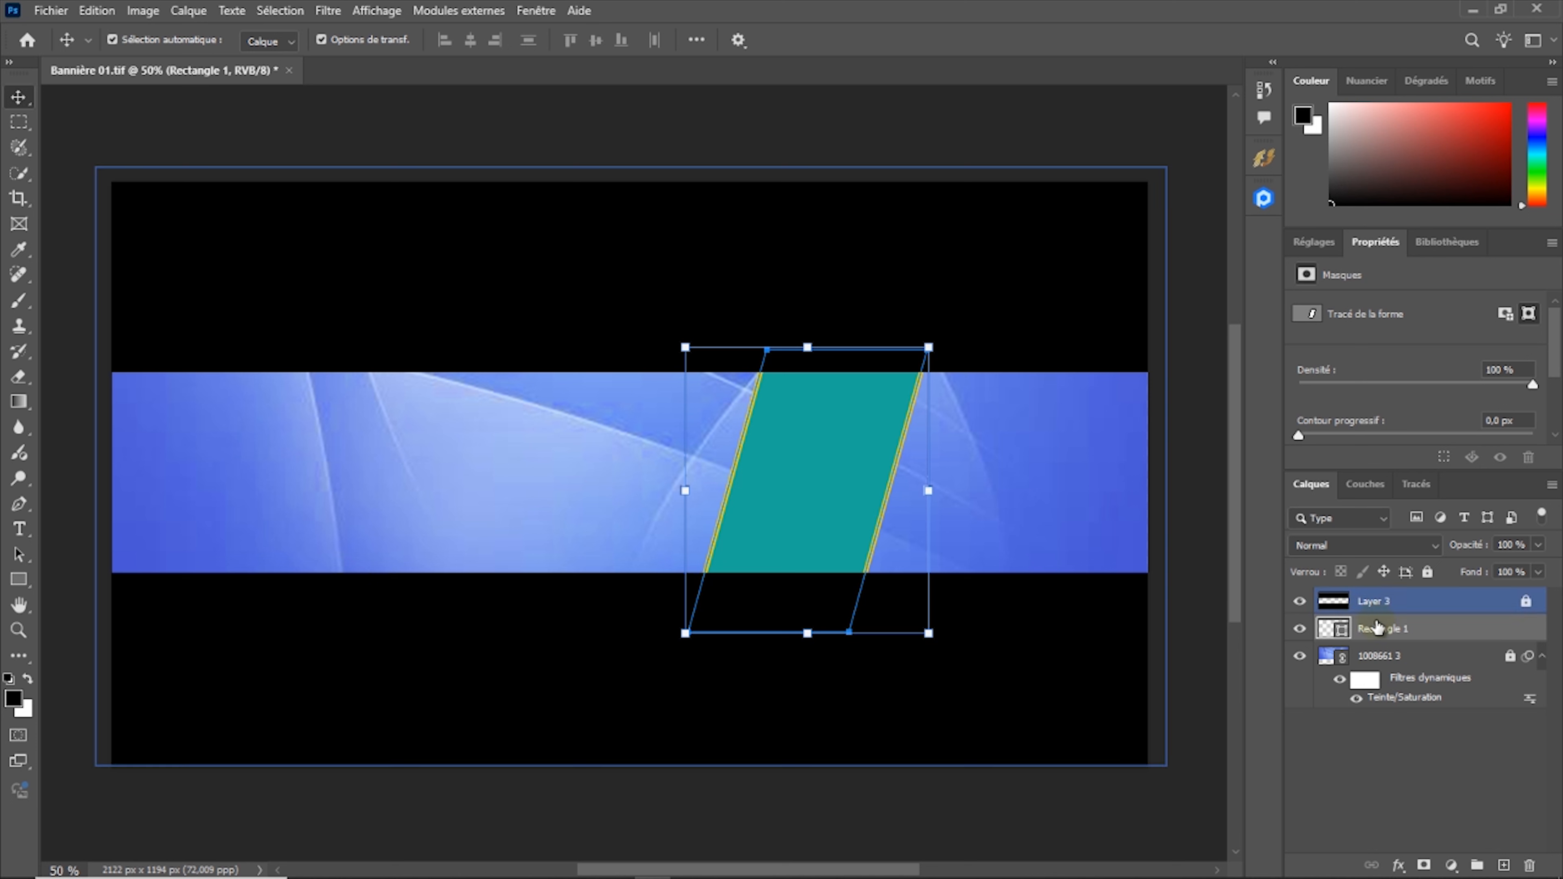
Add a drop shadow (Ombre portée) to the Rectangle 1 layer with Normal blending, 88 % opacity and a 21 px size
double_click(1432, 639)
left_click_drag(696, 95, 1073, 82)
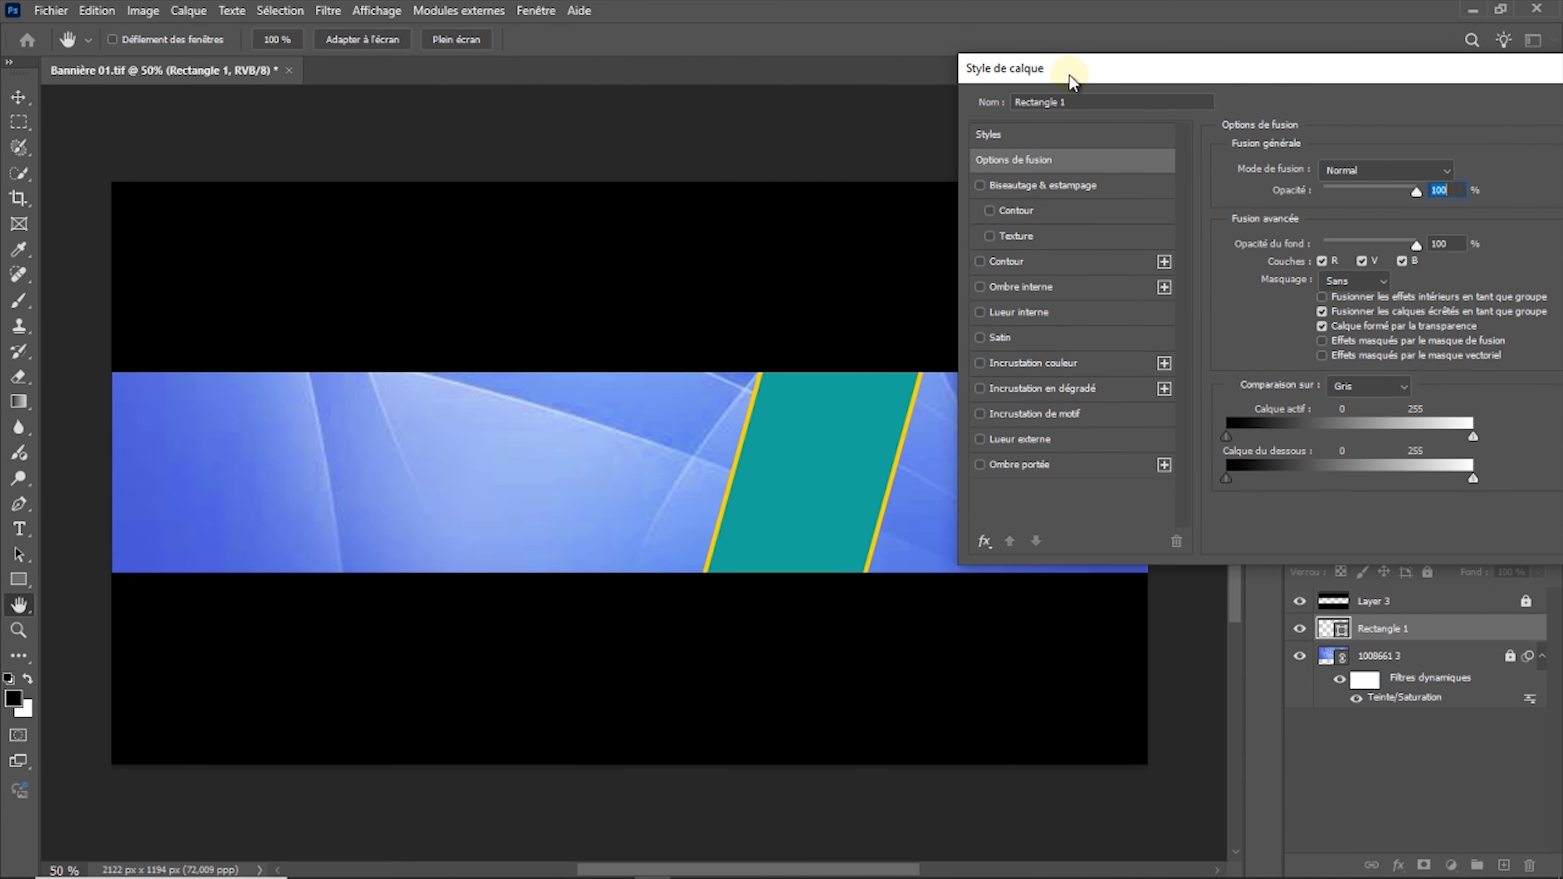
left_click(1018, 468)
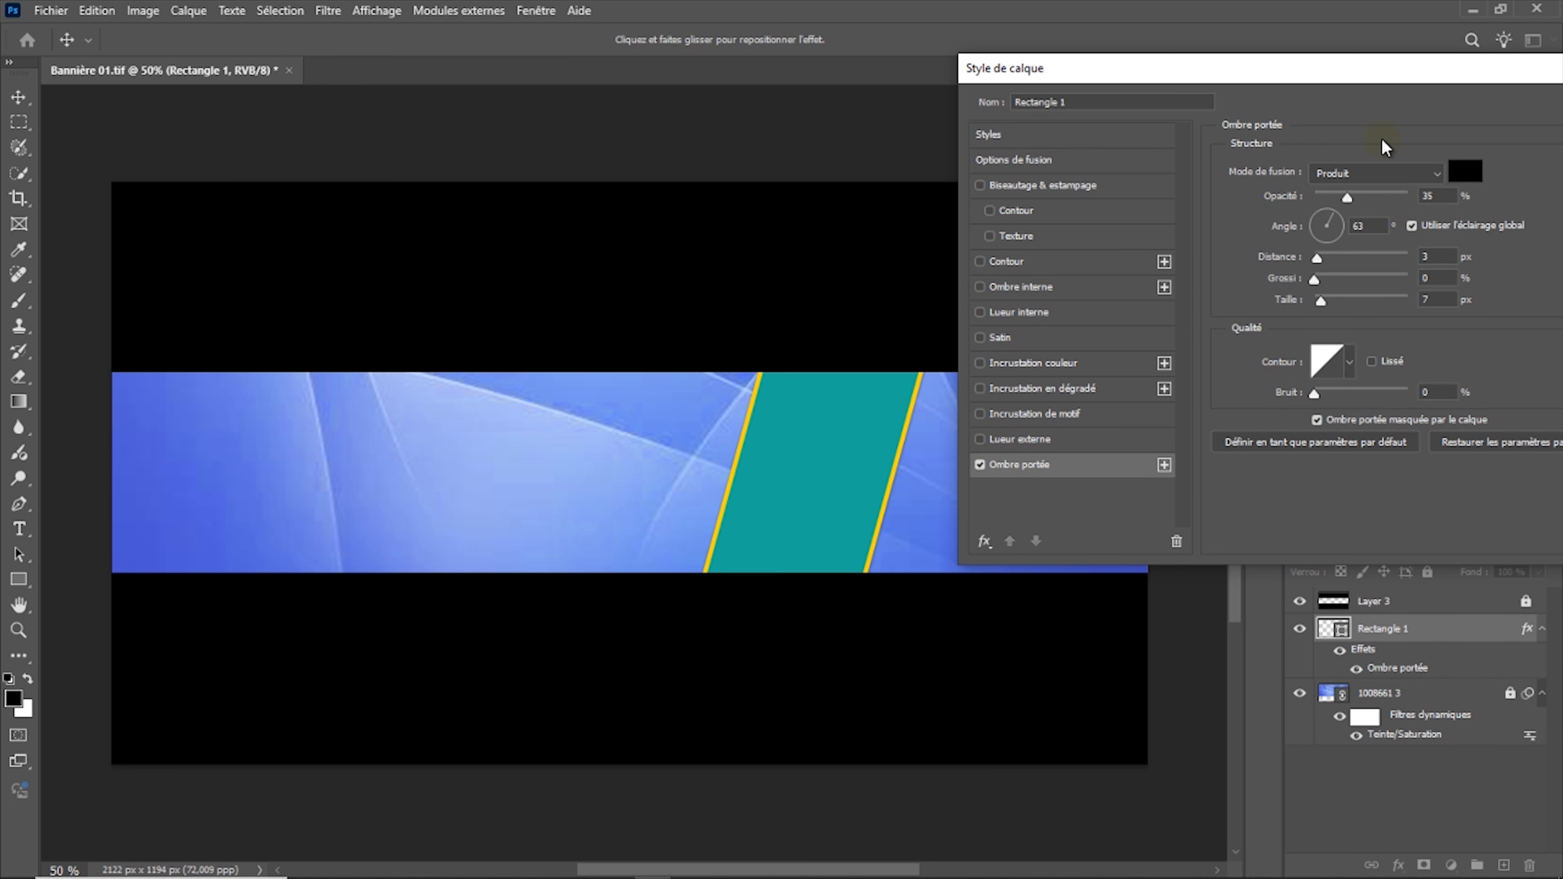
left_click_drag(1377, 82, 1345, 82)
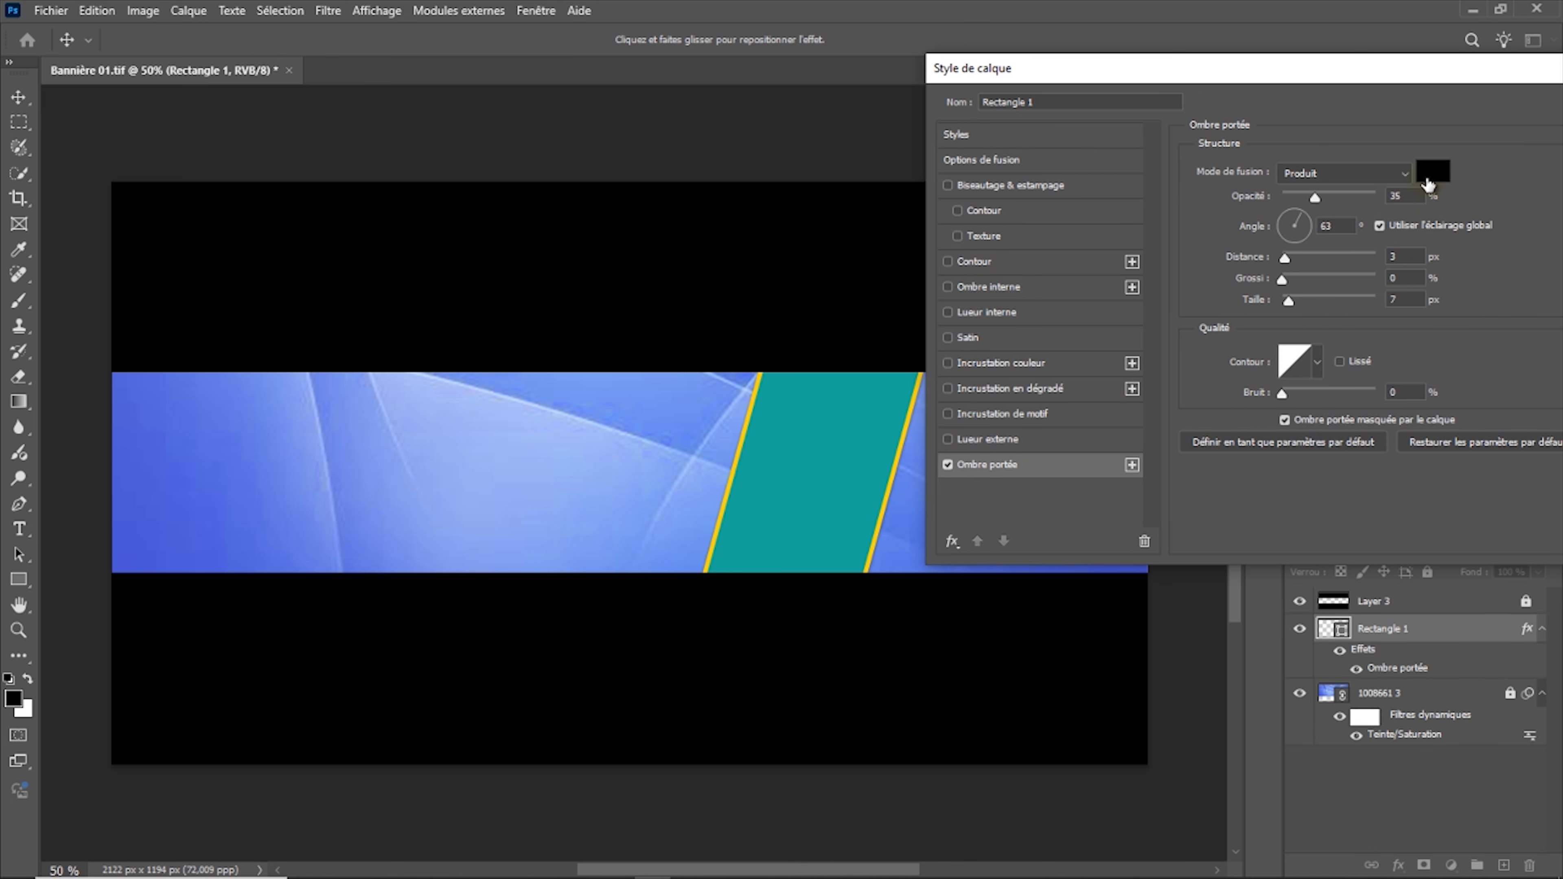
left_click(1403, 176)
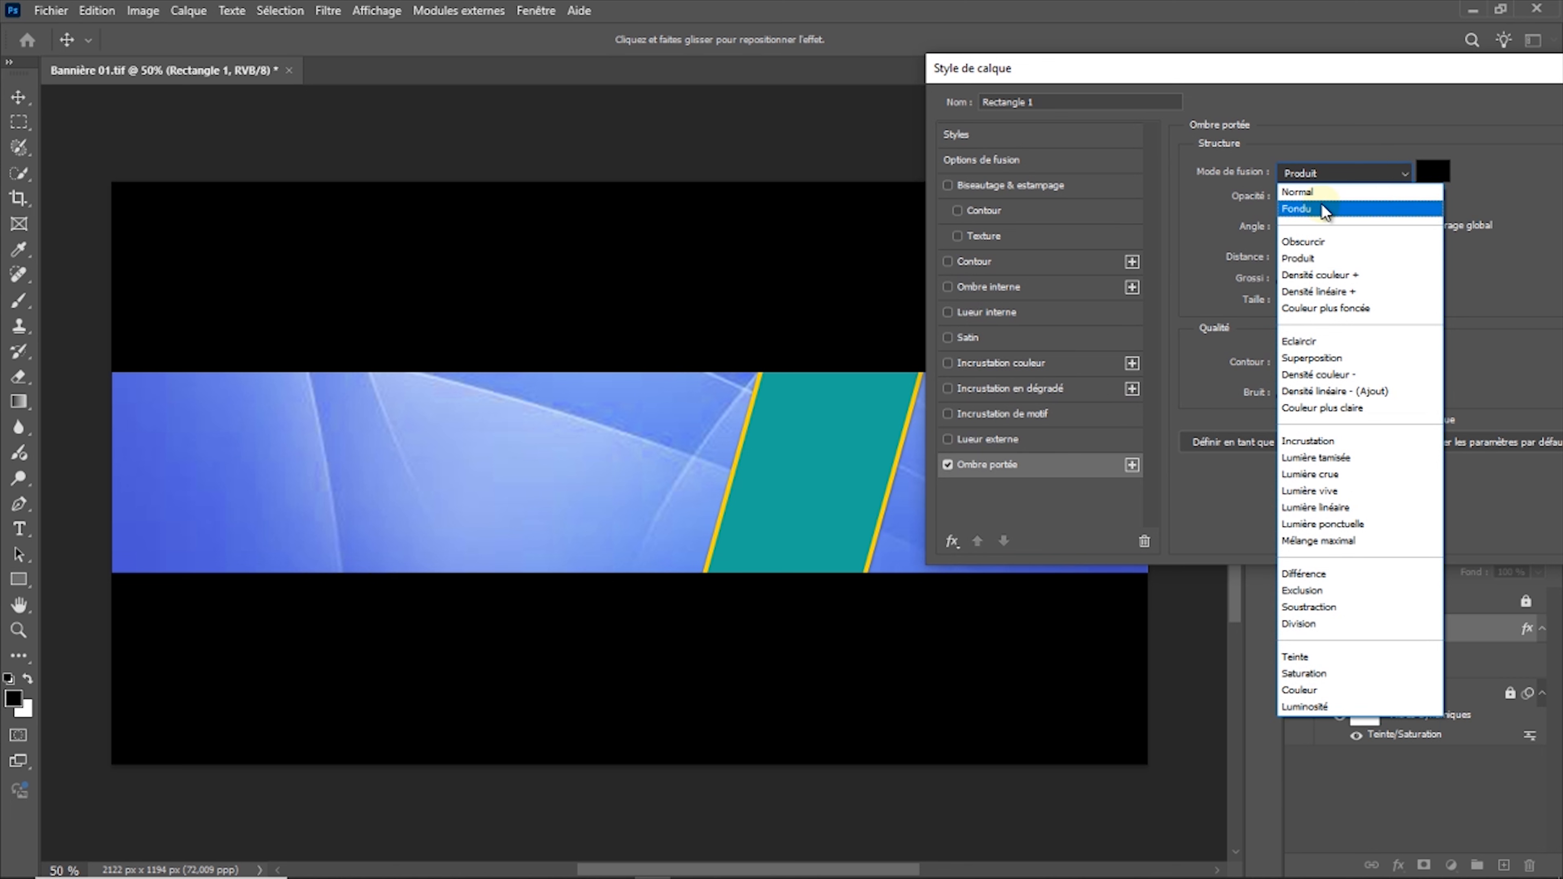
left_click(1316, 195)
left_click_drag(1316, 196, 1360, 198)
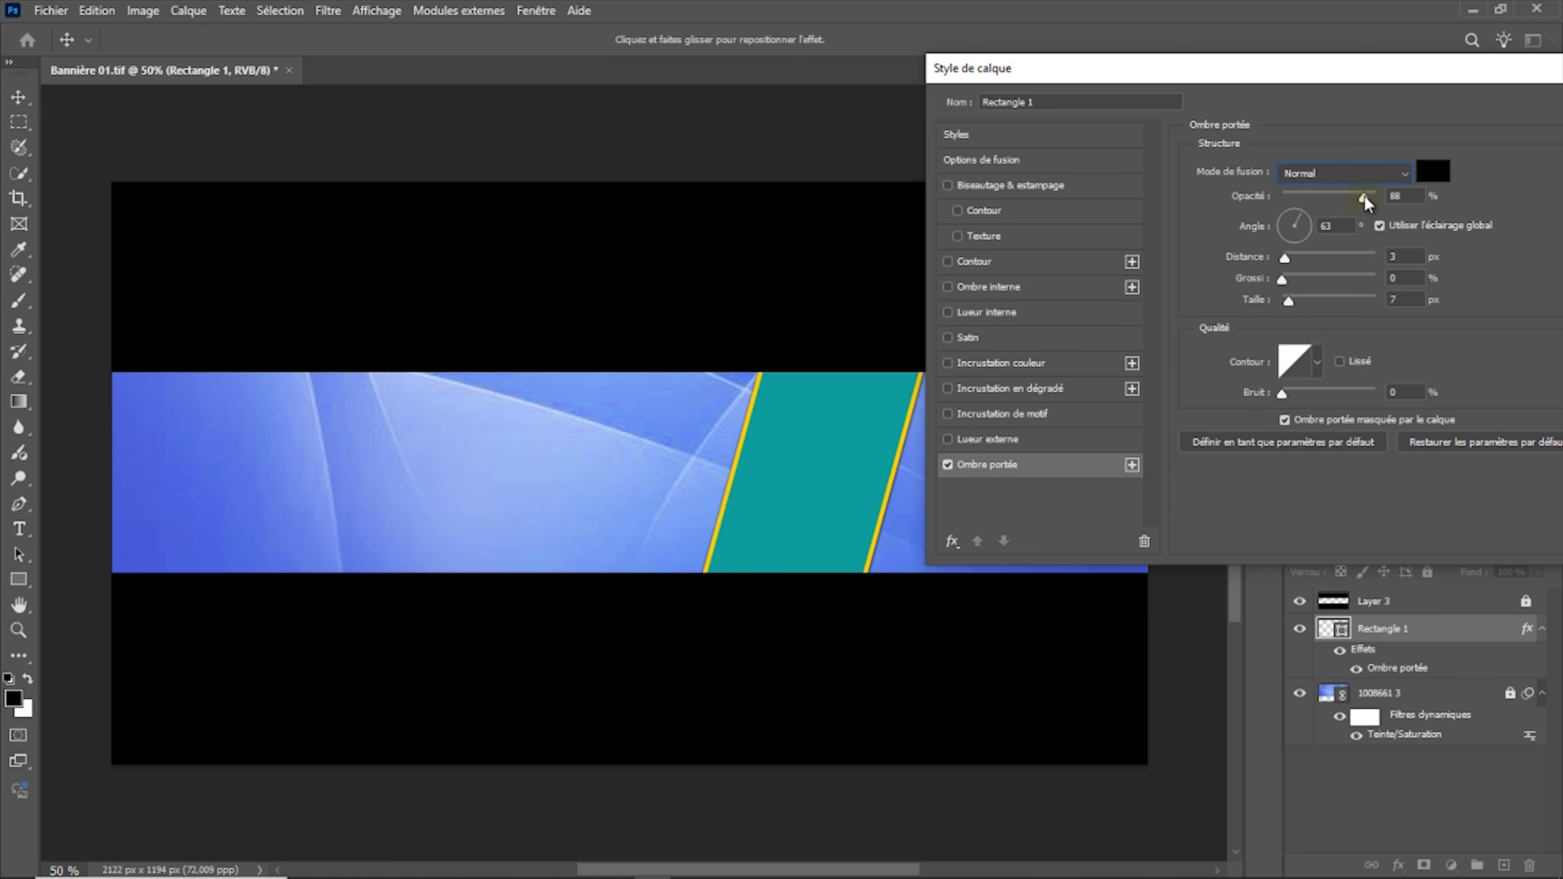
left_click_drag(1288, 301, 1297, 305)
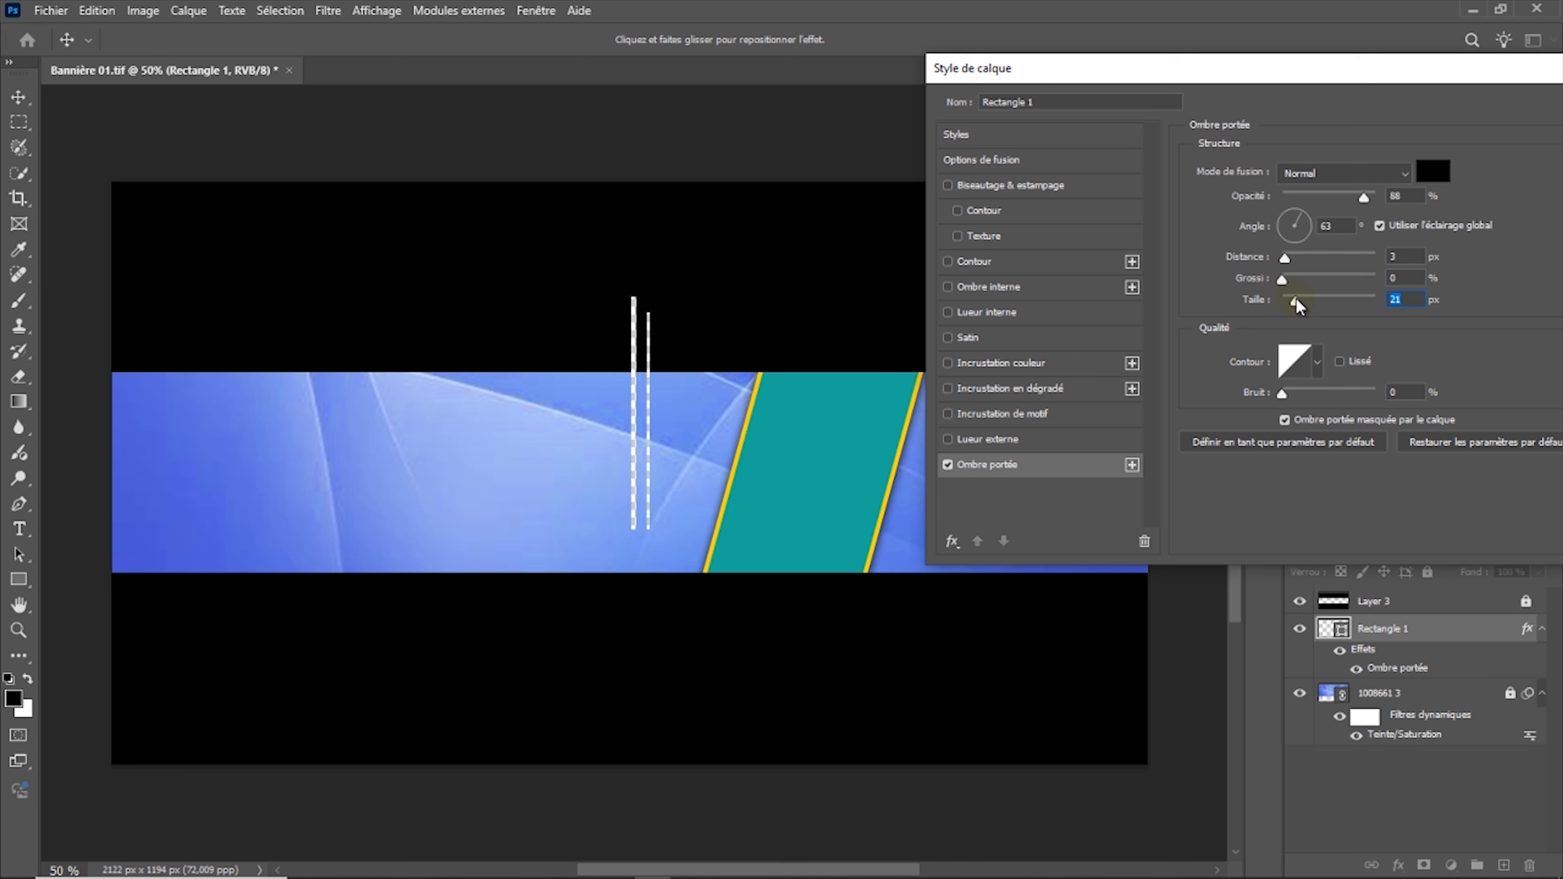
left_click_drag(1392, 58, 1093, 65)
left_click(1370, 114)
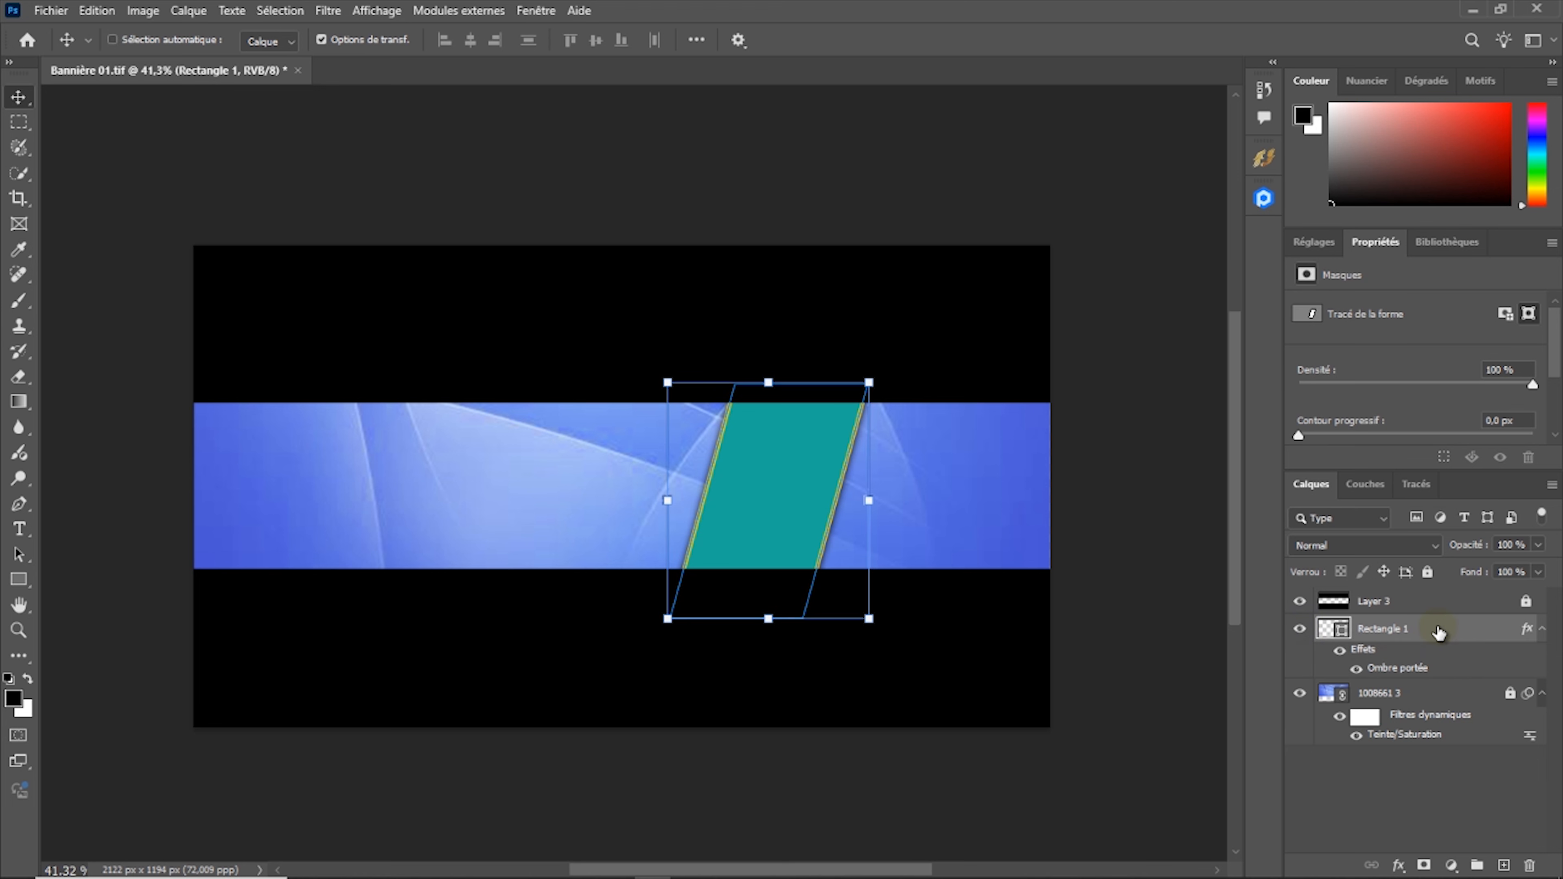
Duplicate the Rectangle 1 layer and place the two slanted shapes edge to edge on the right part of the blue strip
key("ctrl+j")
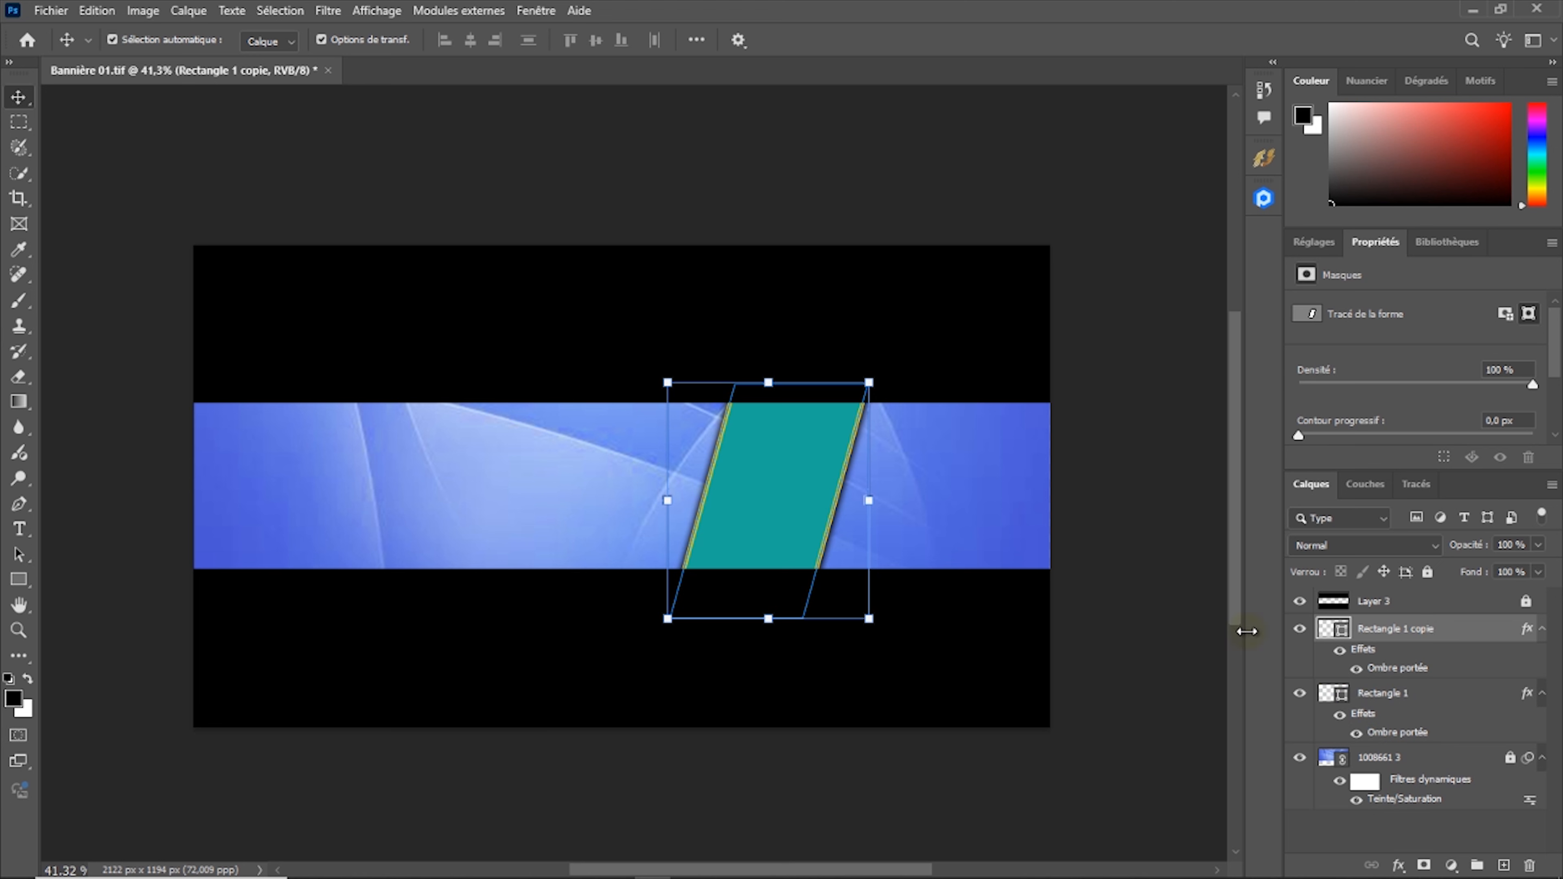
left_click_drag(770, 474, 645, 474)
left_click_drag(818, 482, 925, 483)
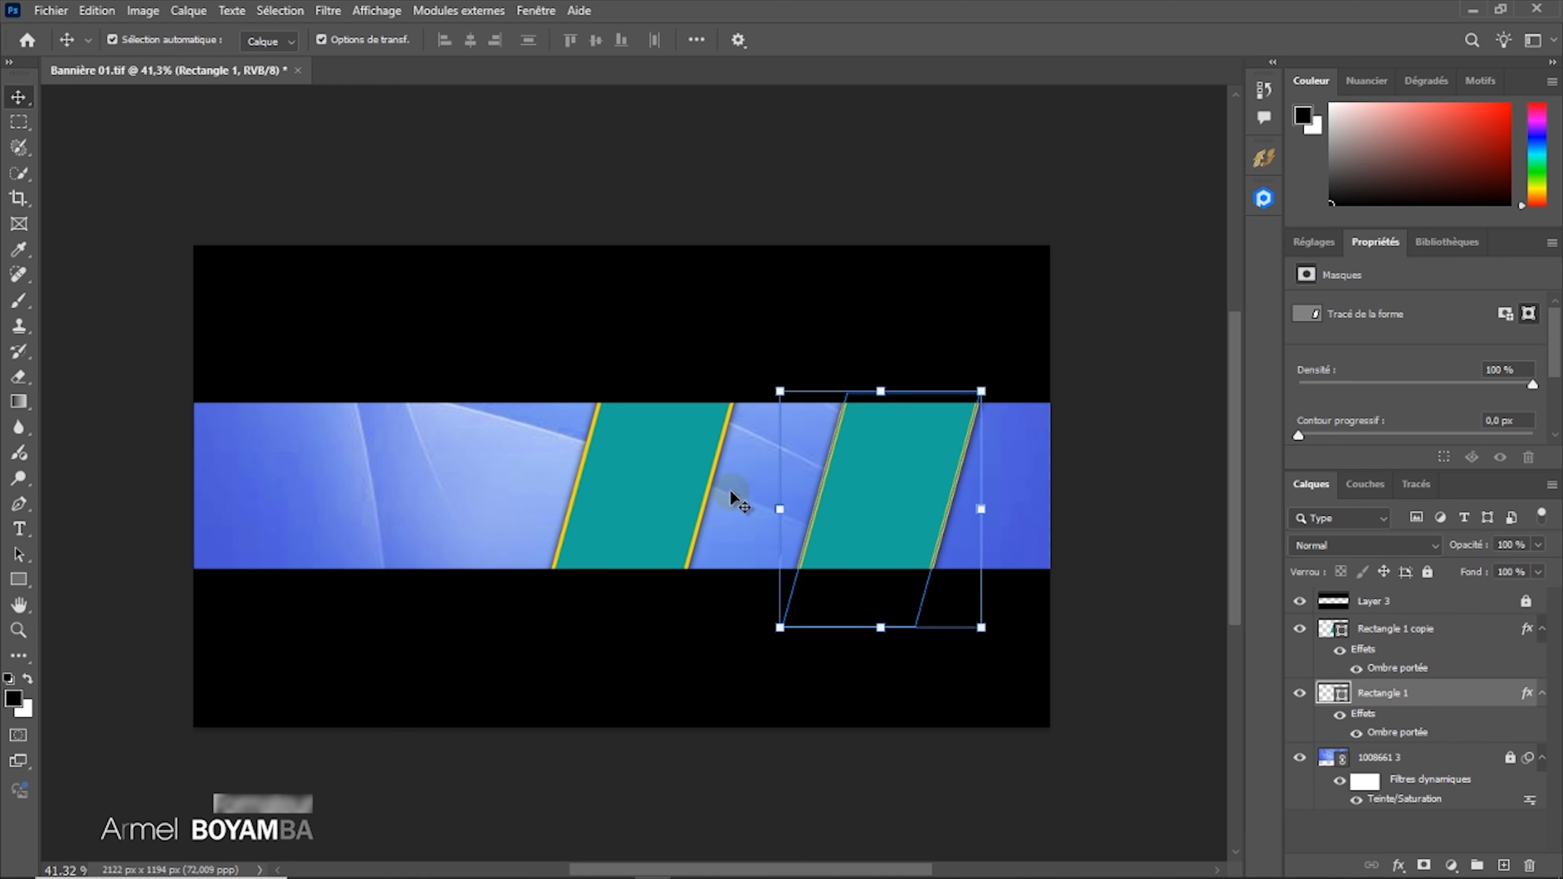
scroll(729, 489, "up", 2)
scroll(692, 468, "up", 1)
left_click_drag(758, 460, 848, 474)
scroll(862, 455, "down", 3)
left_click(1025, 131)
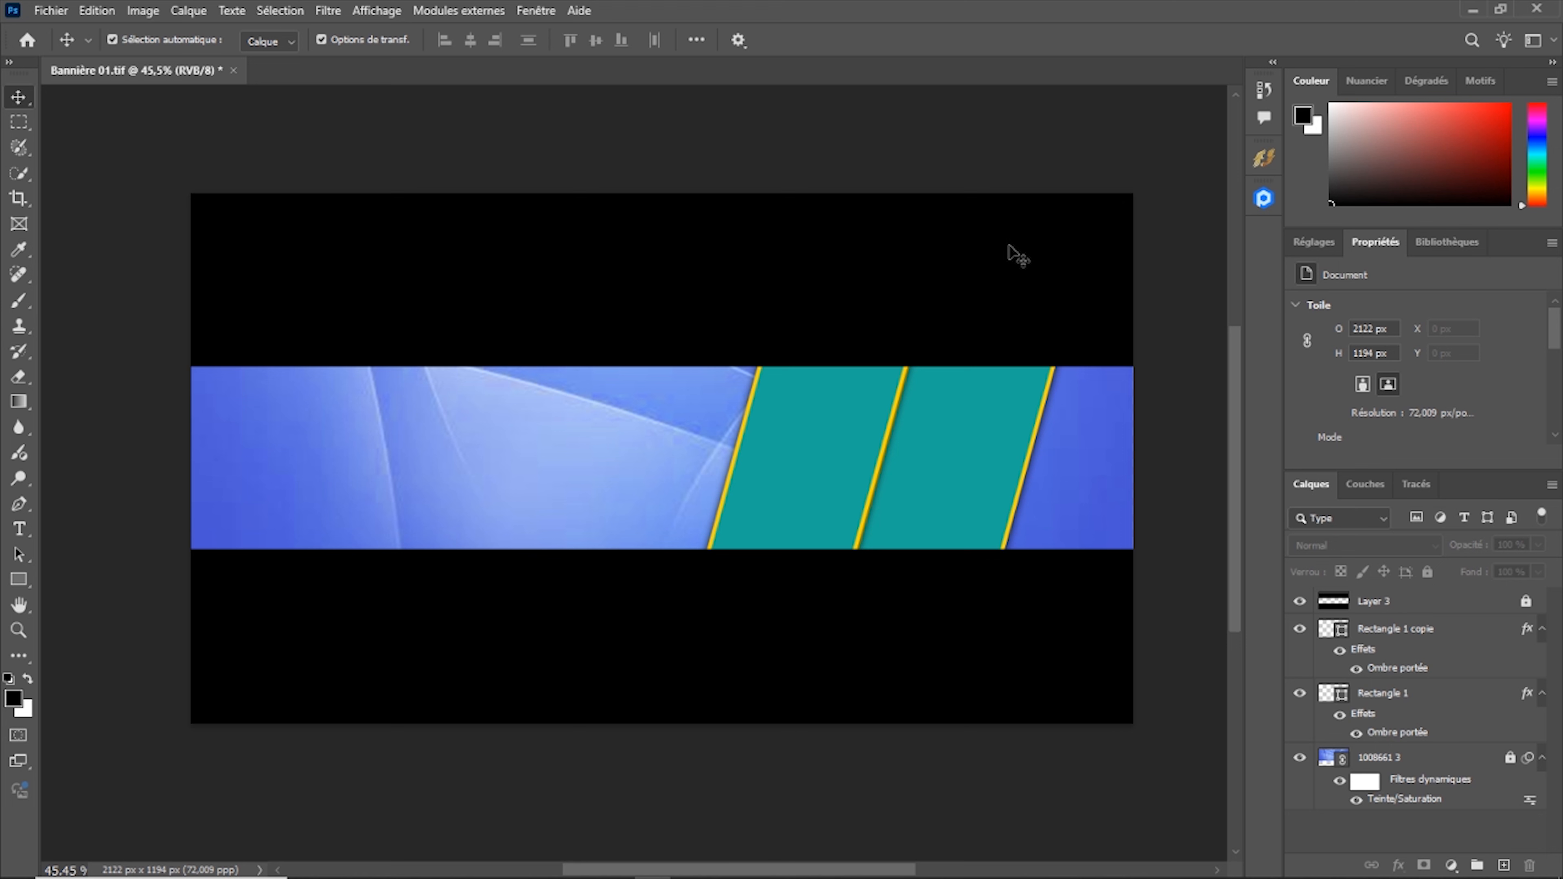
Place the photo pexels-emediong1 as a linked image directly above the Rectangle 1 copie layer
left_click(824, 447)
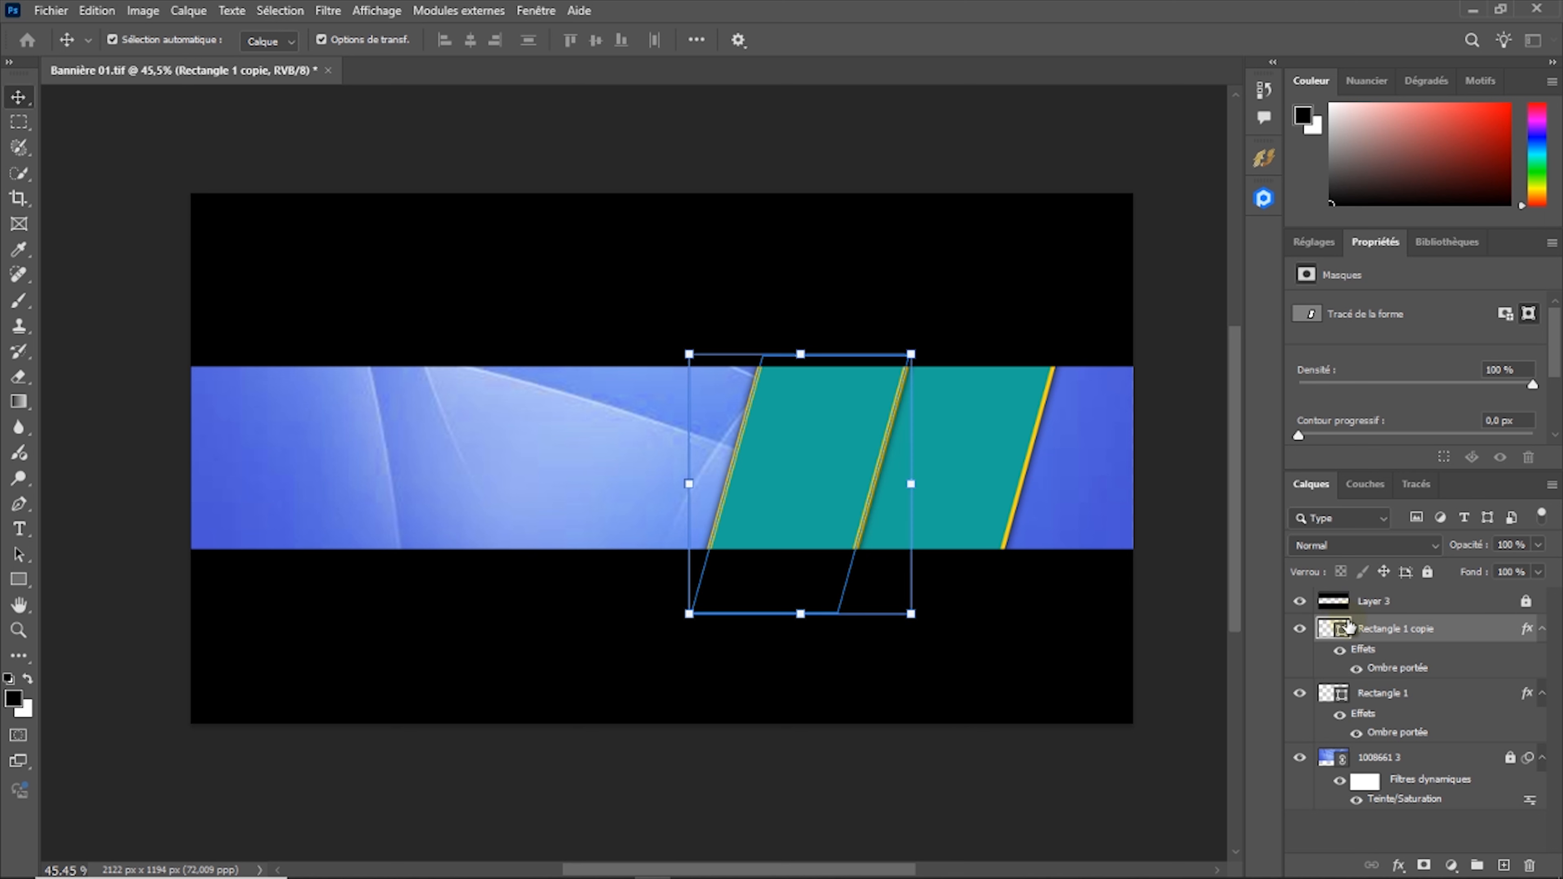
left_click(825, 452)
left_click(52, 12)
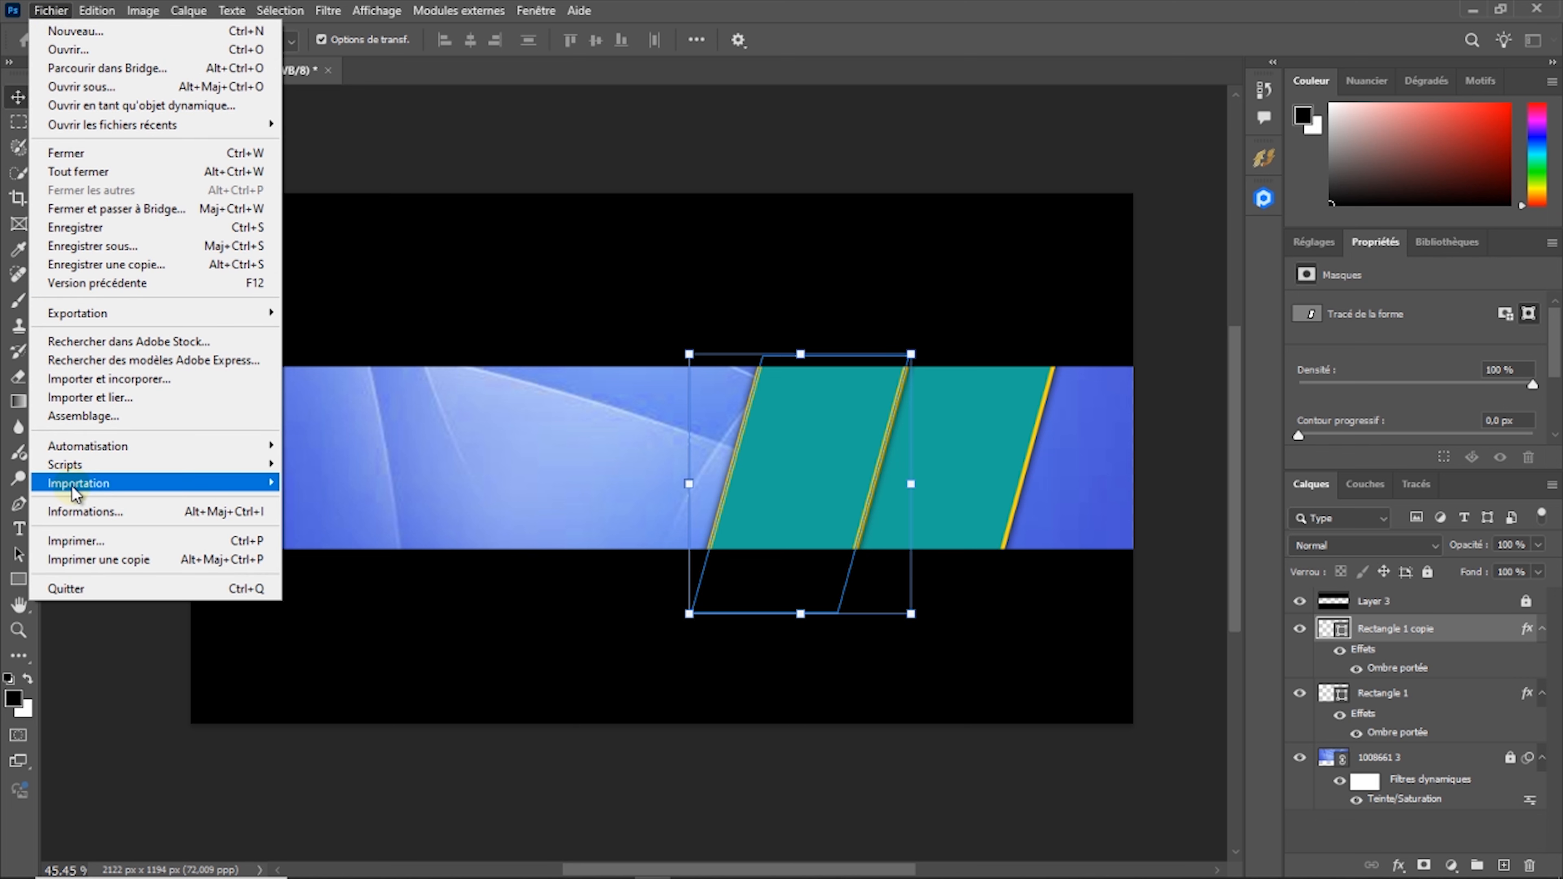
left_click(126, 397)
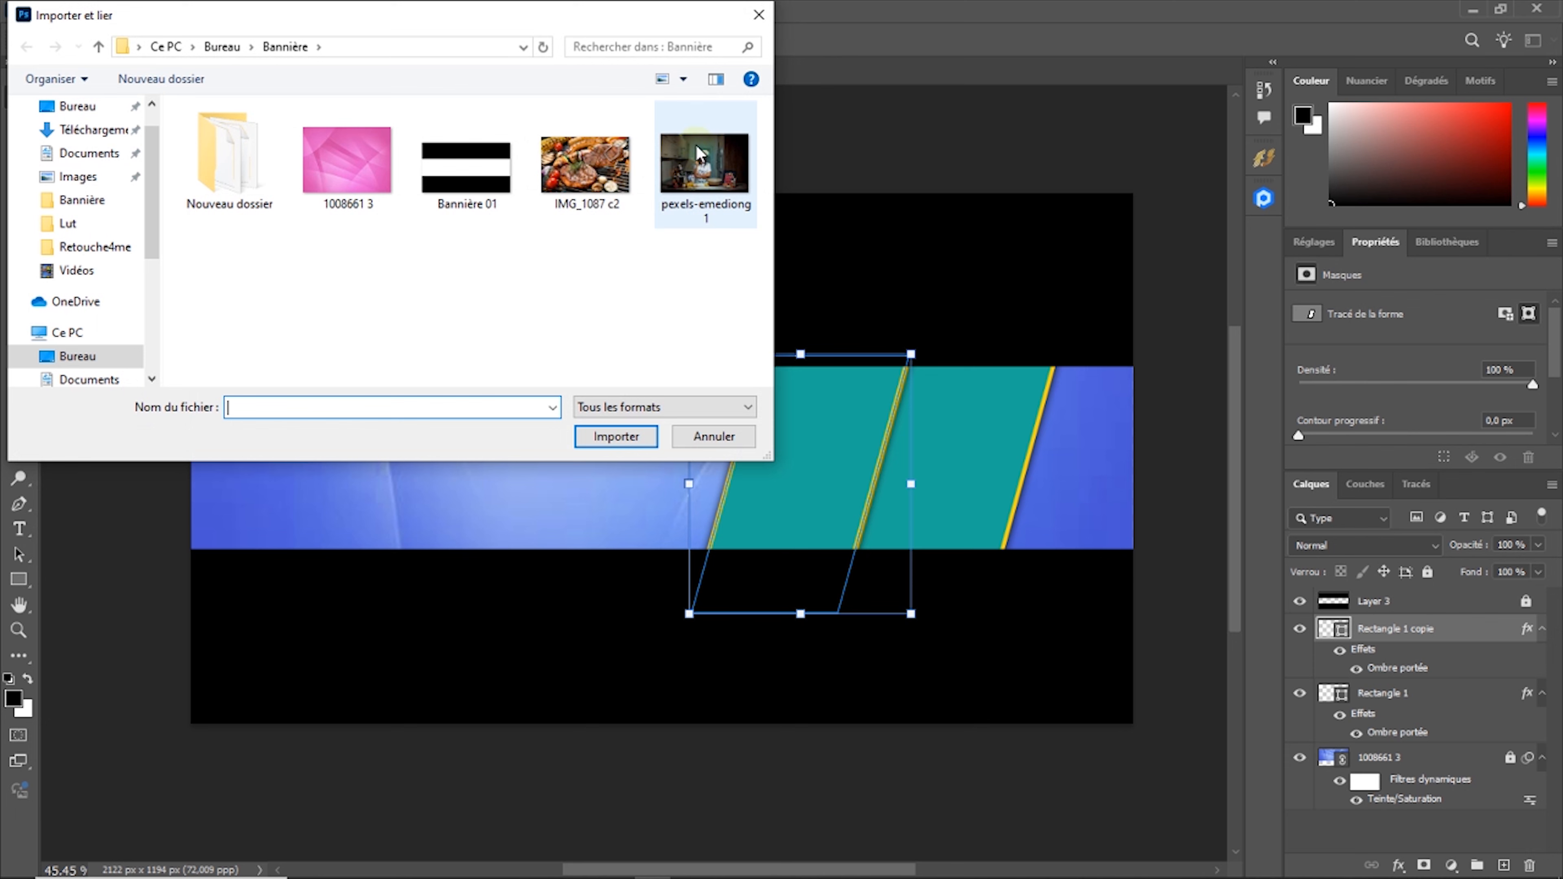
double_click(696, 151)
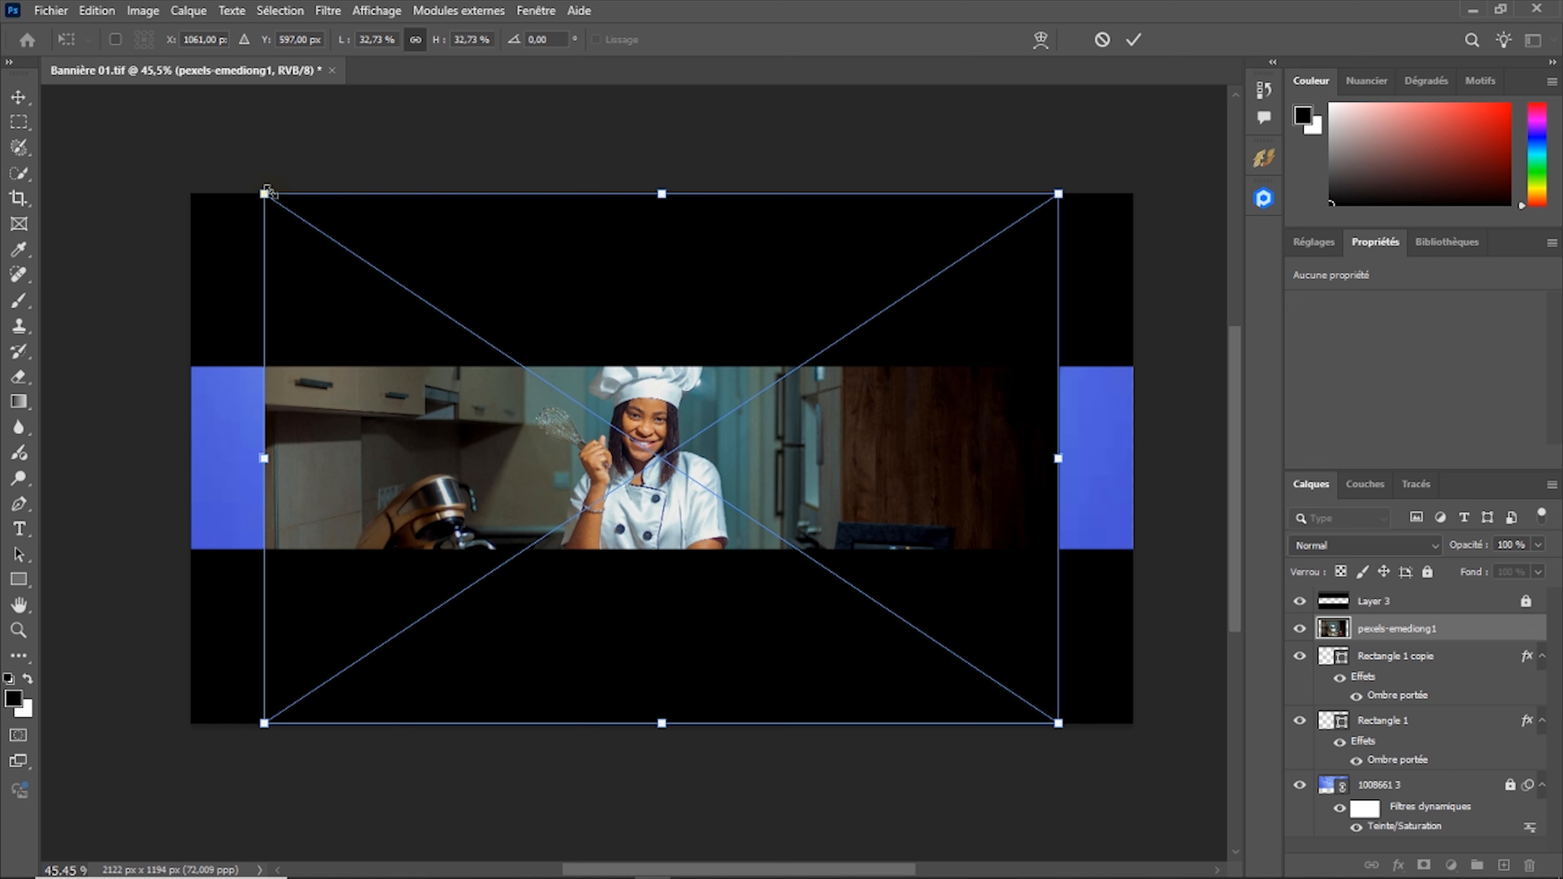
Scale the placed chef photo to about 16 % and position it over the left slanted shape
left_click_drag(265, 192, 618, 429)
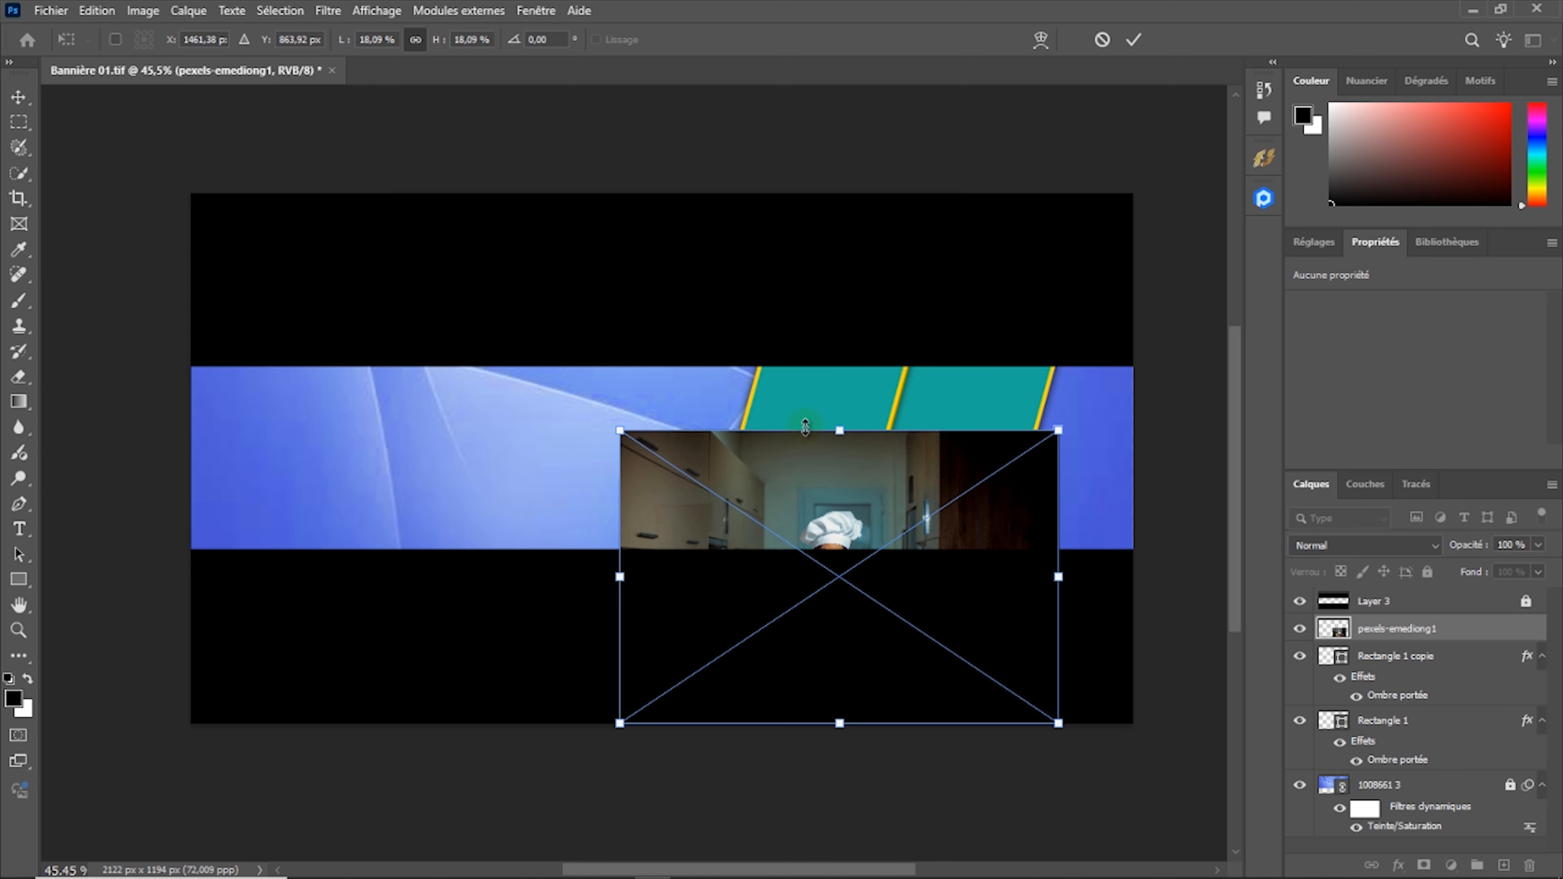
left_click_drag(836, 421, 837, 329)
left_click_drag(1057, 629, 978, 564)
left_click(1133, 39)
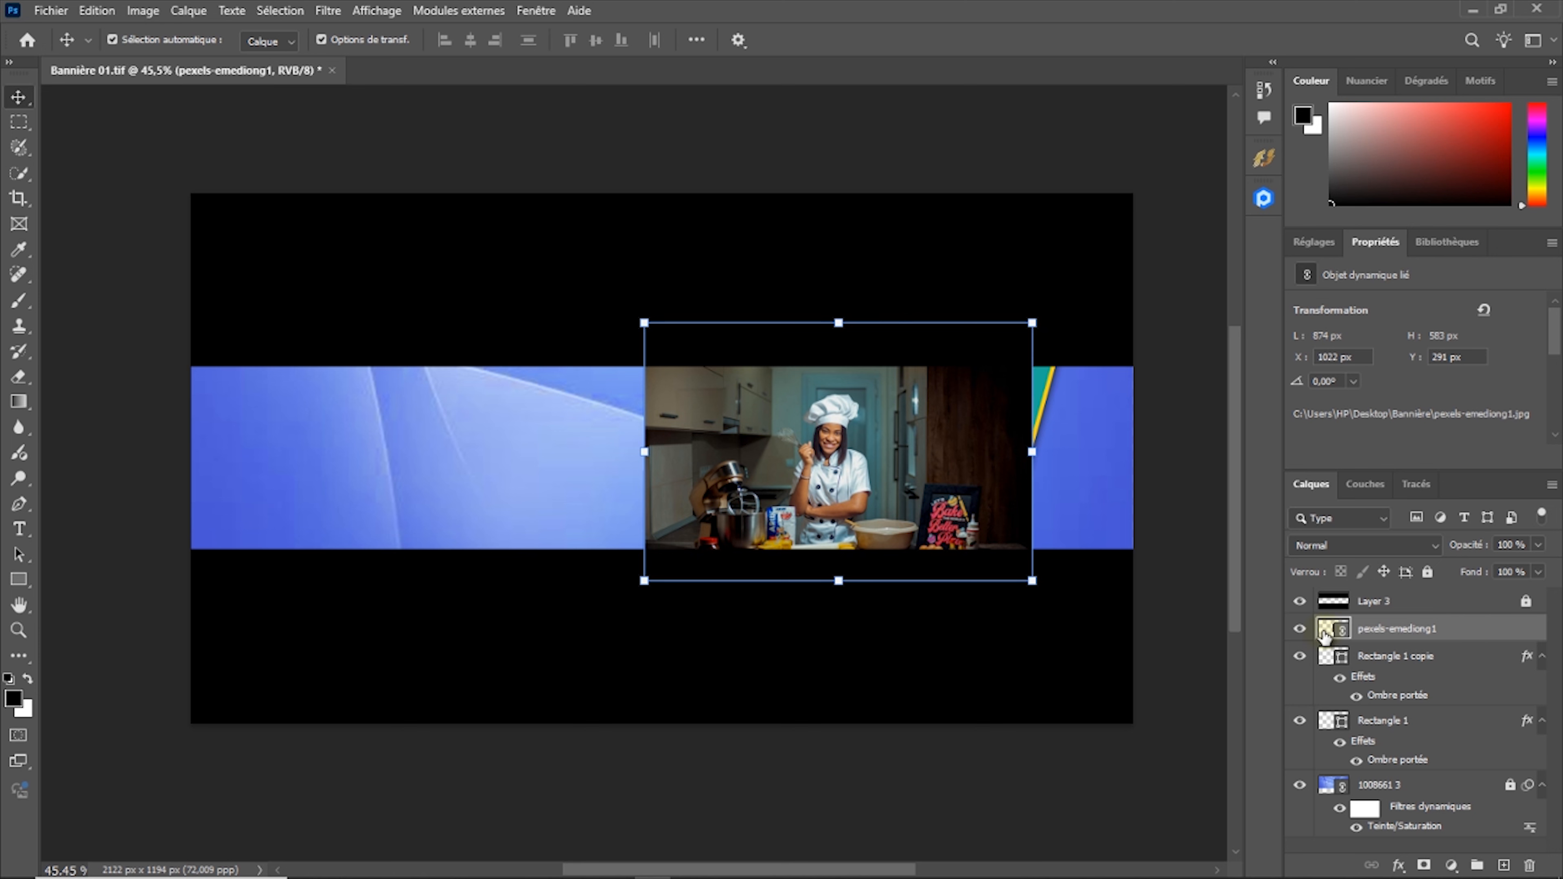
Clip the pexels-emediong1 photo to the Rectangle 1 copie shape with a clipping mask
left_click(1300, 629)
left_click(1301, 631)
right_click(1492, 638)
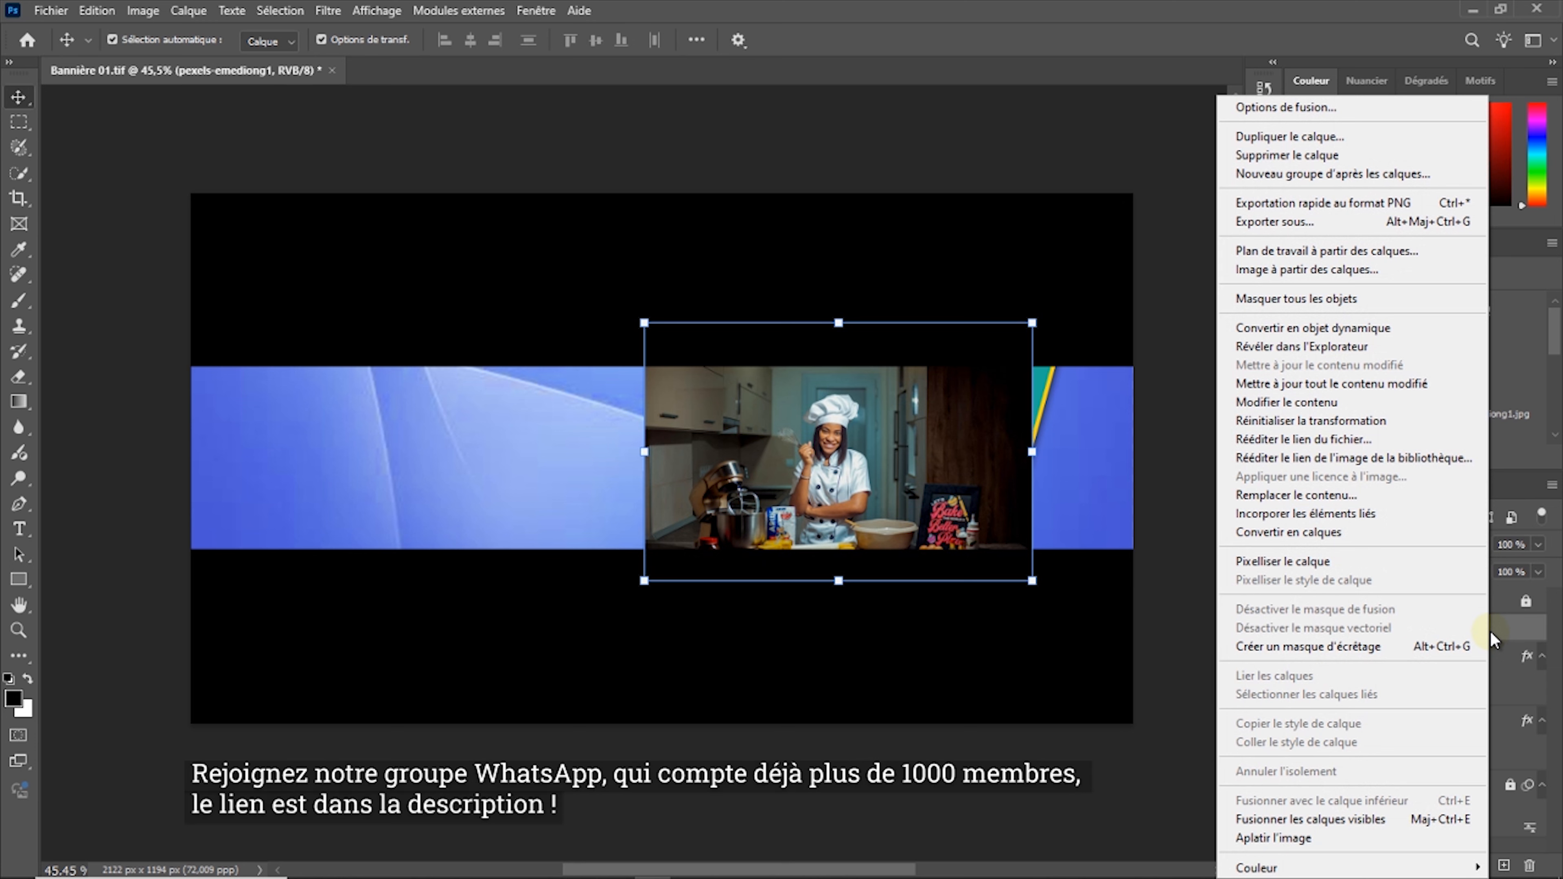
left_click(1337, 646)
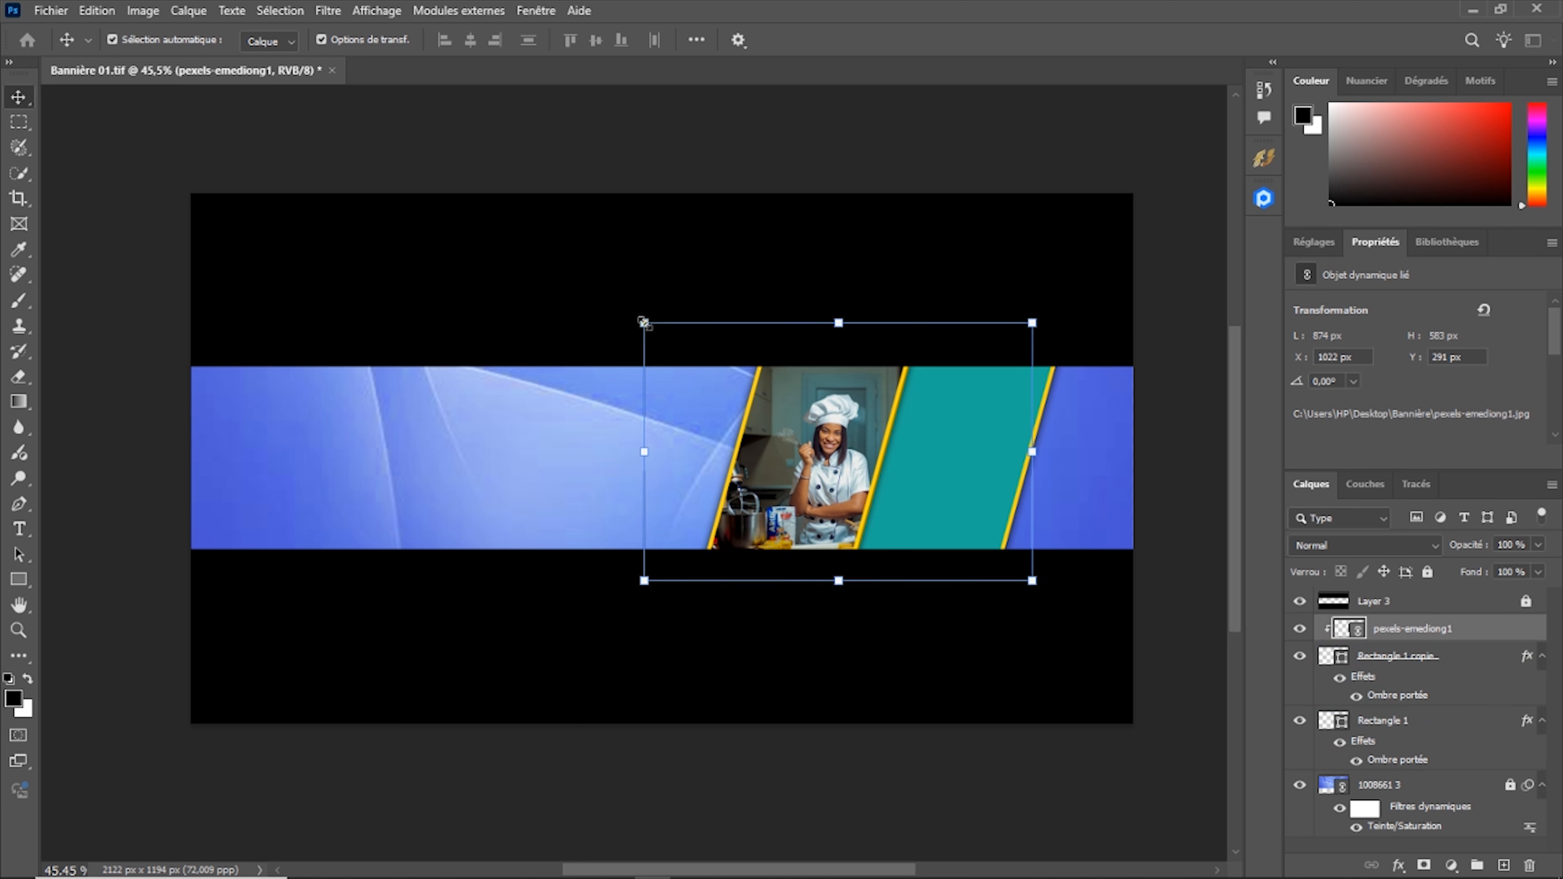
Enlarge the clipped chef photo to about 1169 × 780 px and center the chef inside the left slanted shape
left_click(643, 322)
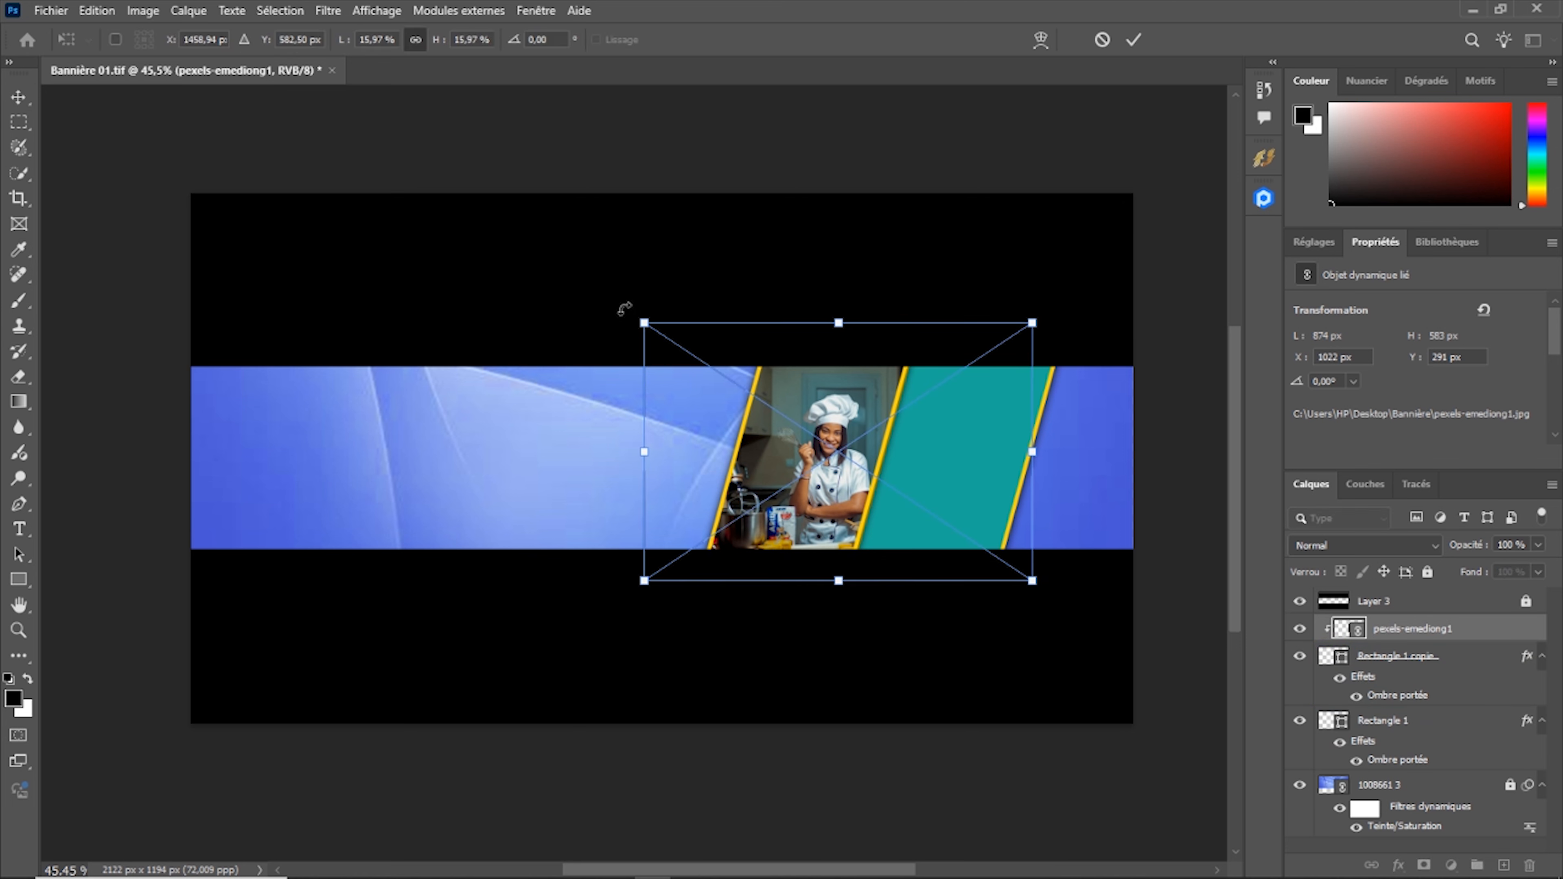
left_click_drag(639, 318, 595, 289)
left_click_drag(1032, 581, 1093, 621)
left_click_drag(807, 509, 807, 511)
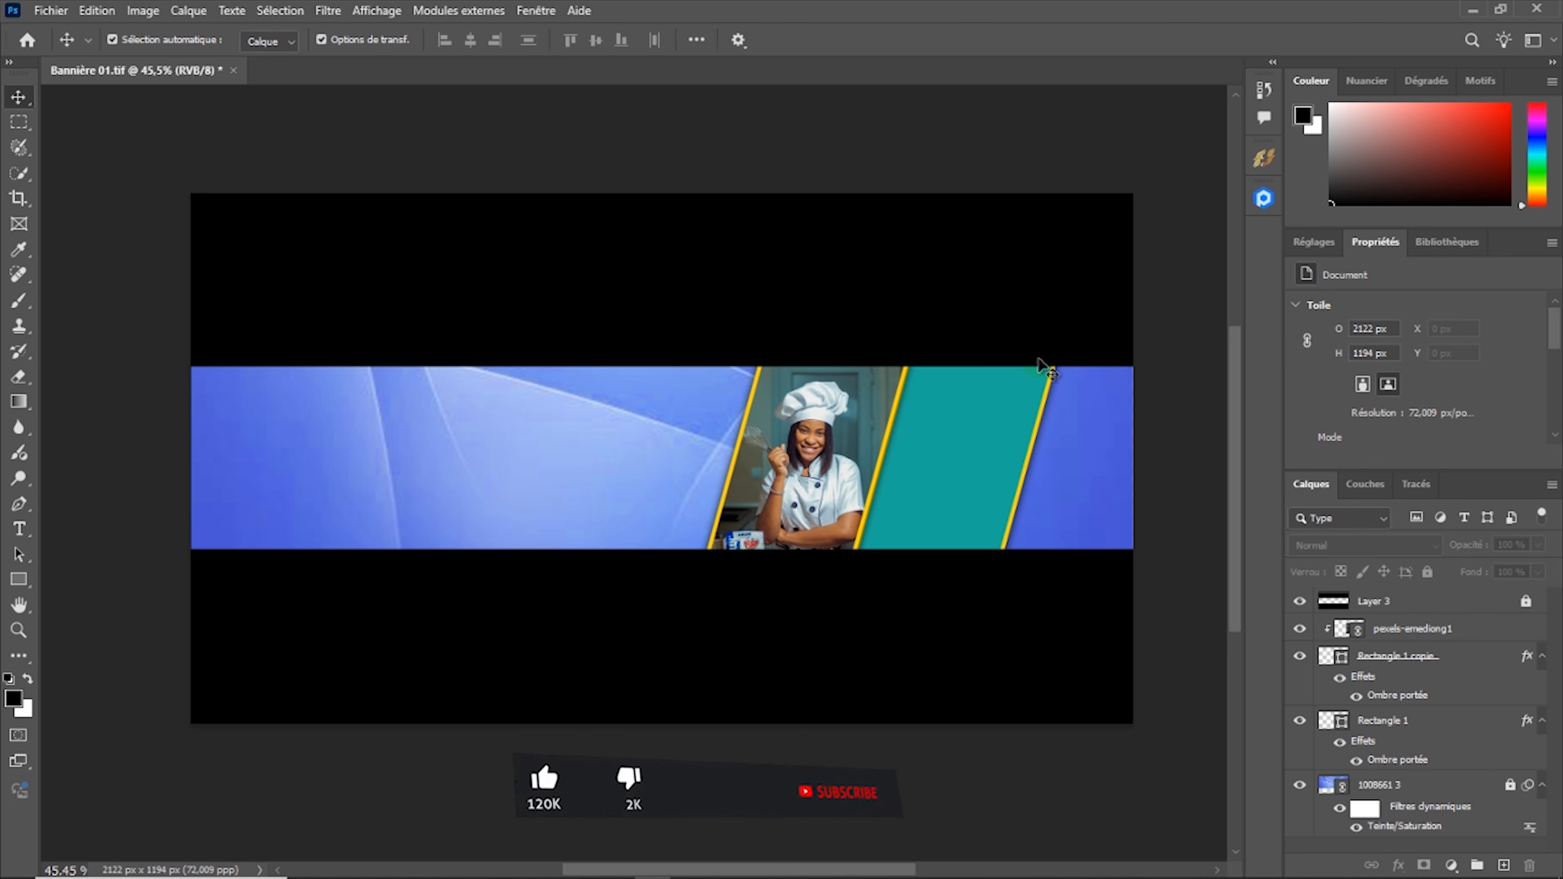
Place the photo IMG_1087 c2 as a linked image directly above the Rectangle 1 layer and position it over the right slanted shape
left_click(973, 419)
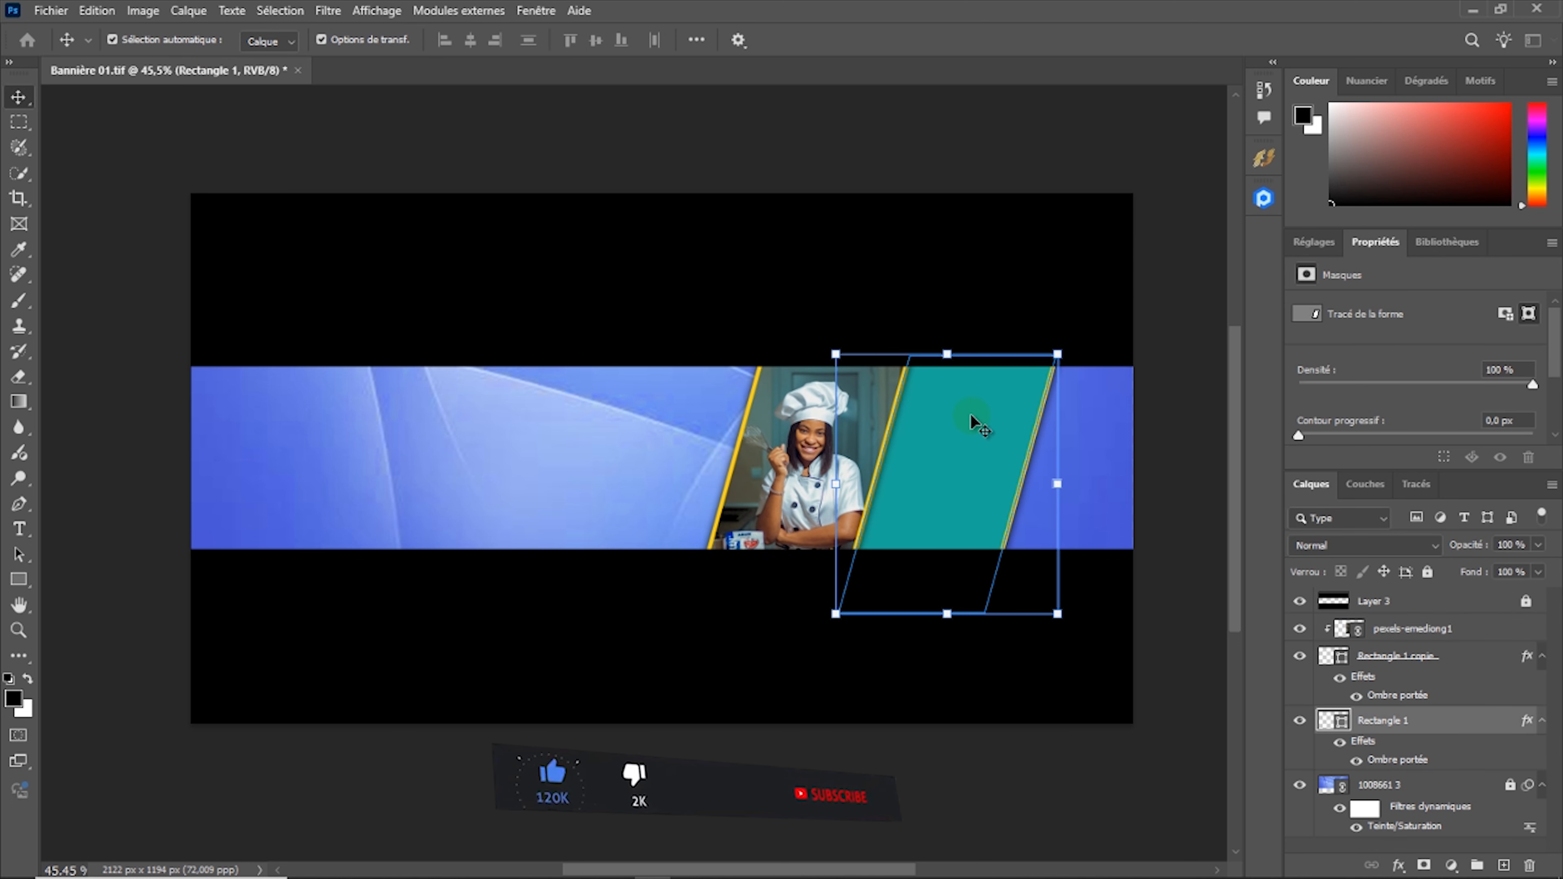
left_click(1300, 722)
left_click(1300, 722)
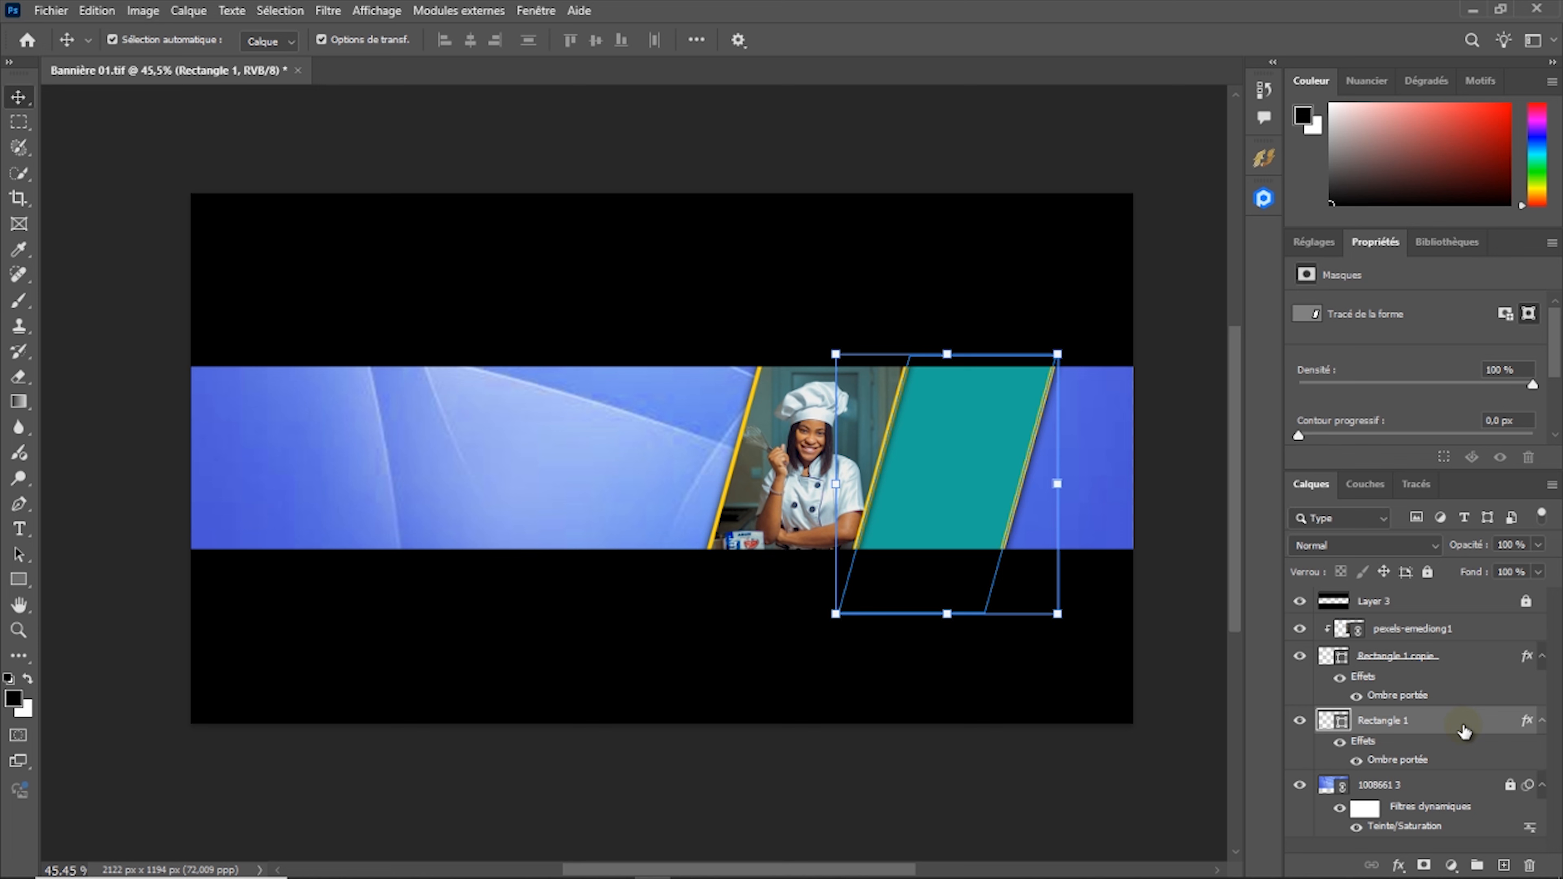
left_click(43, 10)
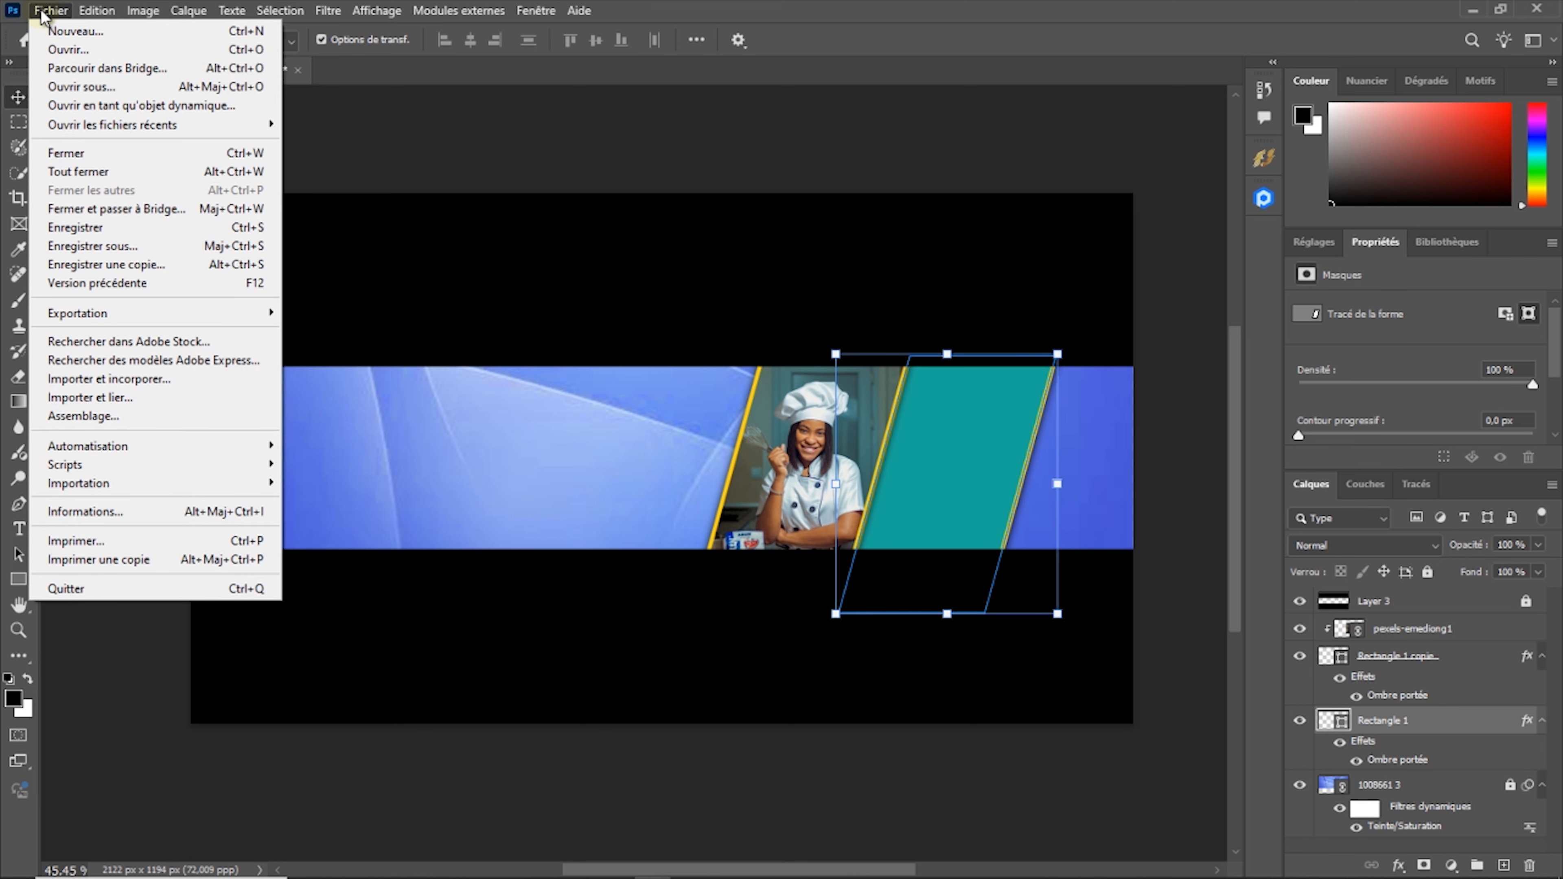
left_click(86, 398)
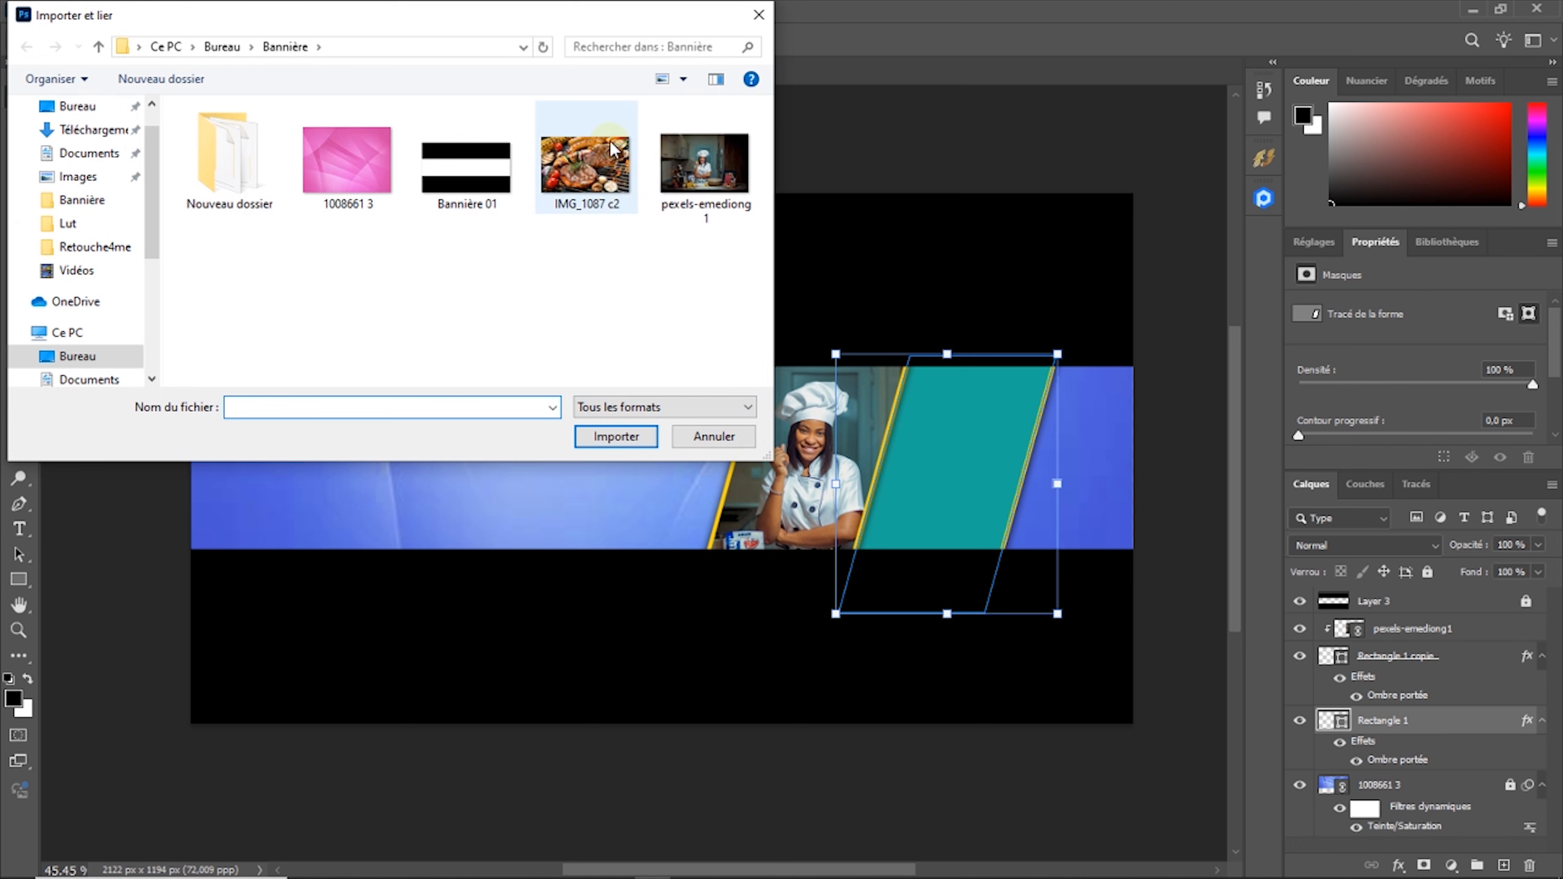
double_click(613, 148)
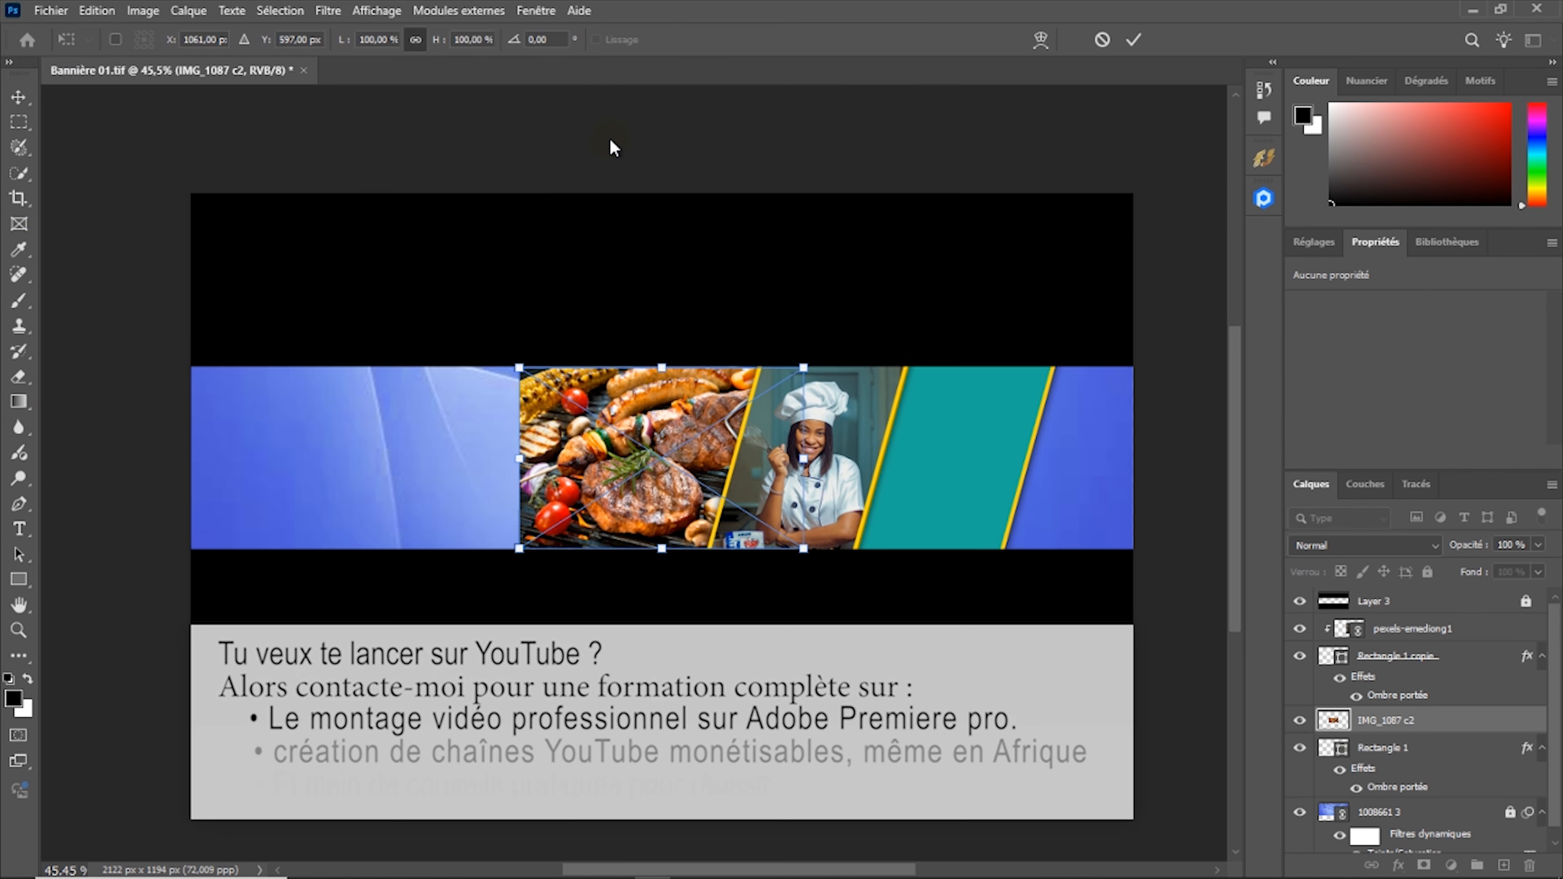
left_click_drag(681, 376, 963, 417)
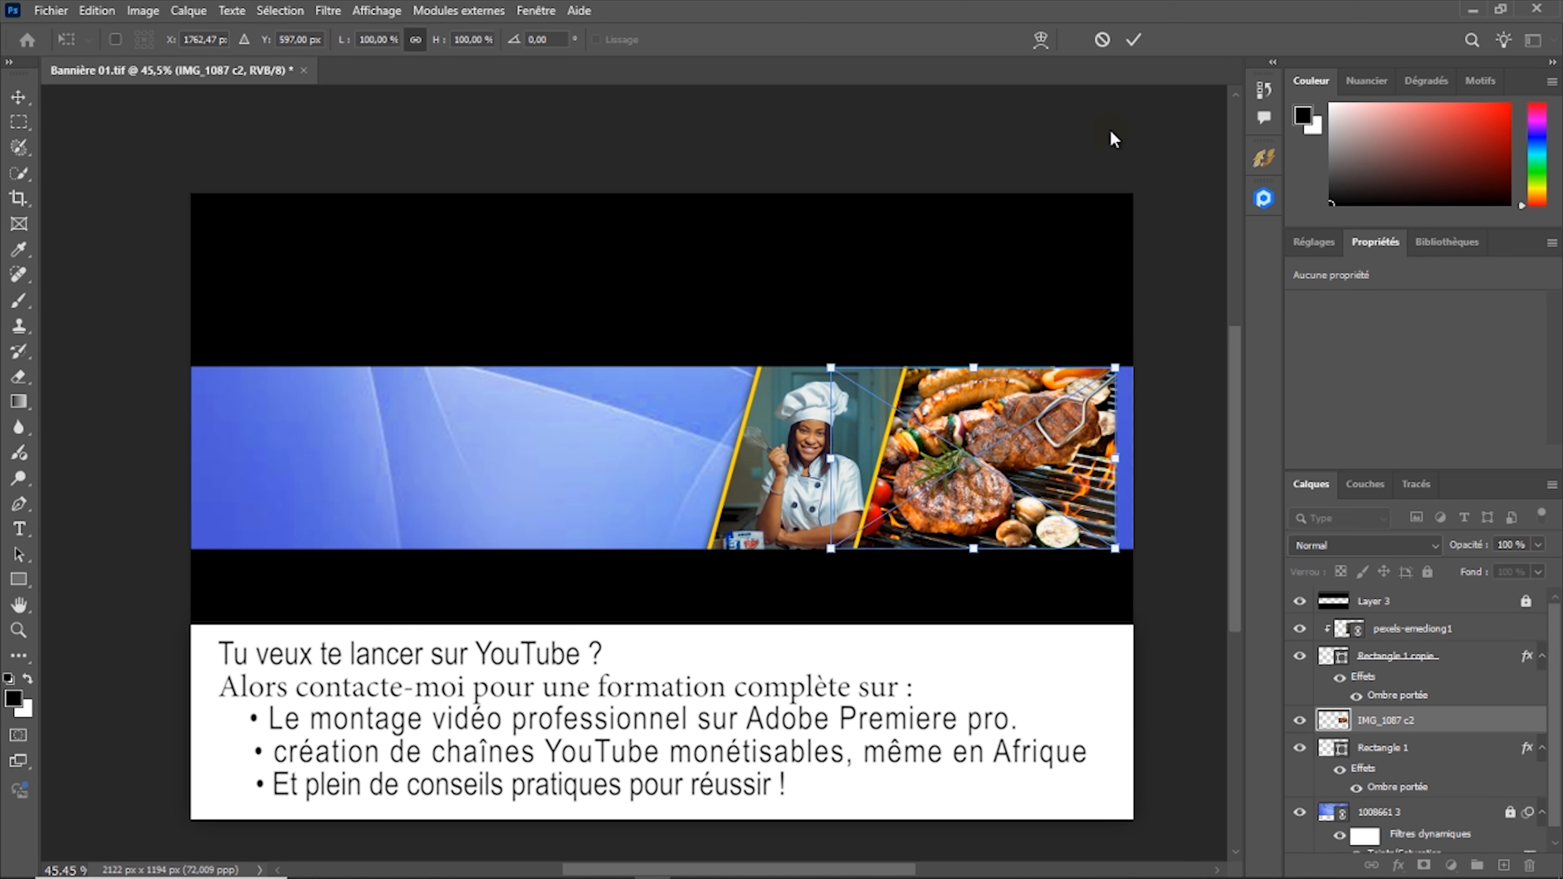
left_click(1134, 39)
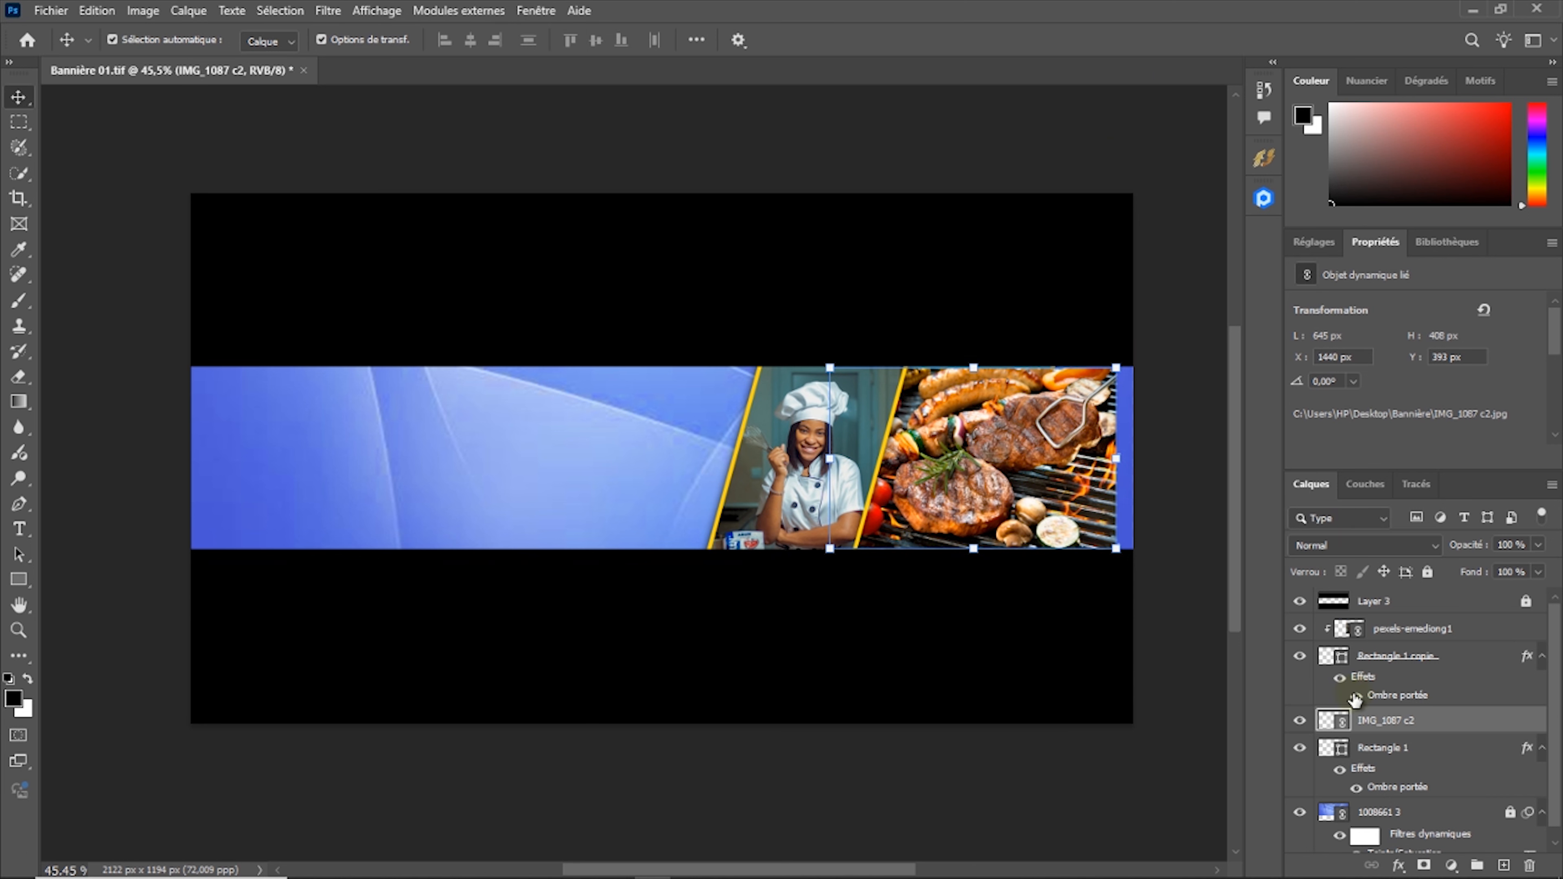
Clip the IMG_1087 c2 photo to the Rectangle 1 shape with a clipping mask
left_click(1300, 722)
left_click(1300, 722)
right_click(1465, 722)
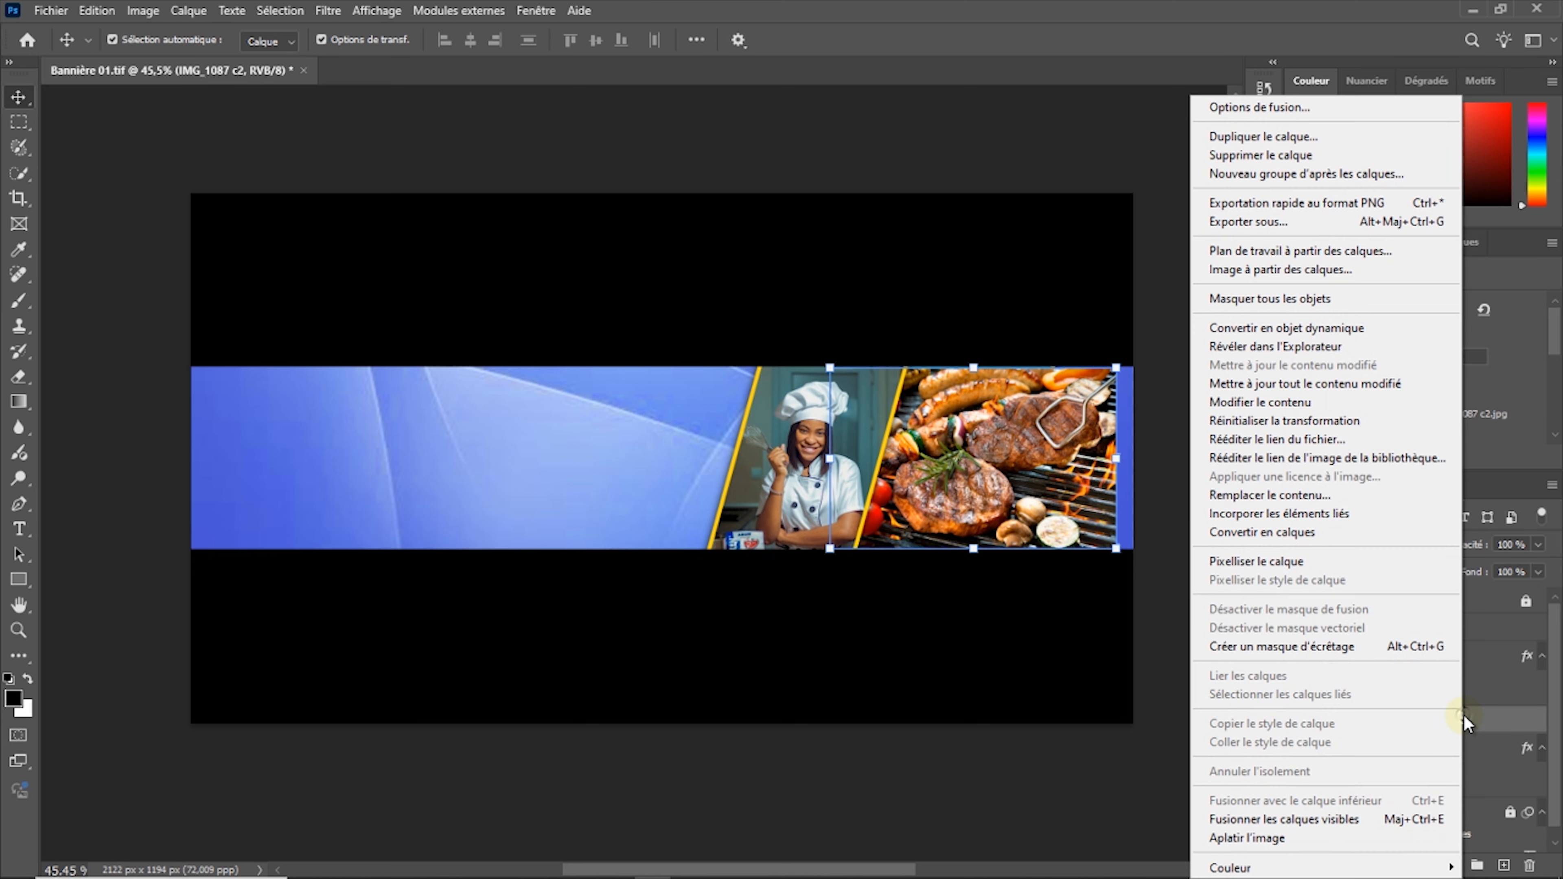
left_click(1272, 649)
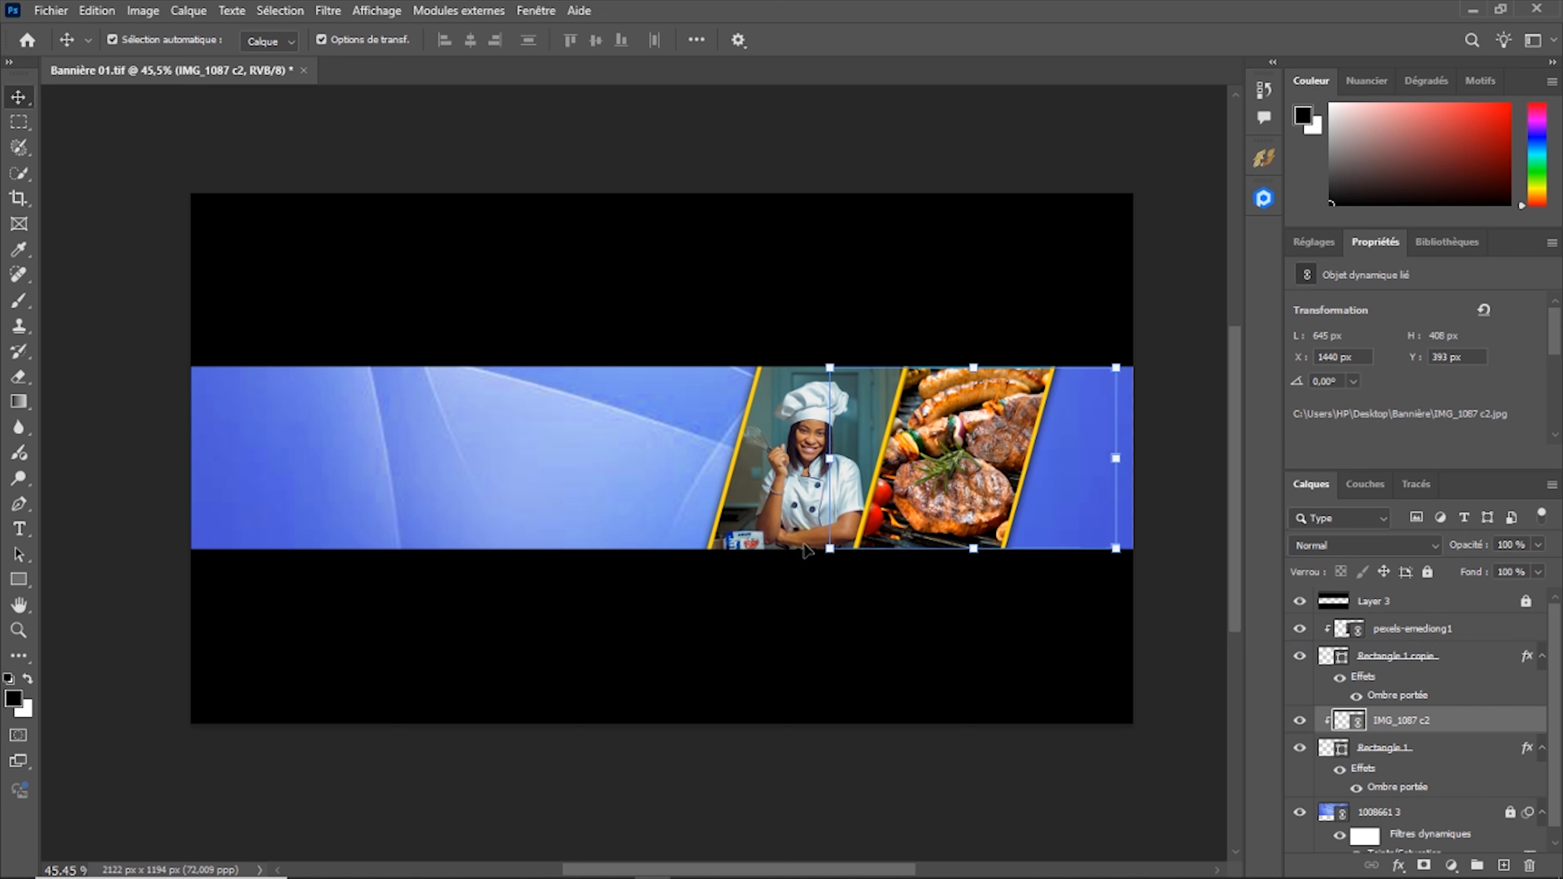
Scale the grilled meat photo to about 119 % and adjust its position inside the right slanted shape
left_click_drag(826, 549, 783, 608)
left_click_drag(983, 407, 1001, 402)
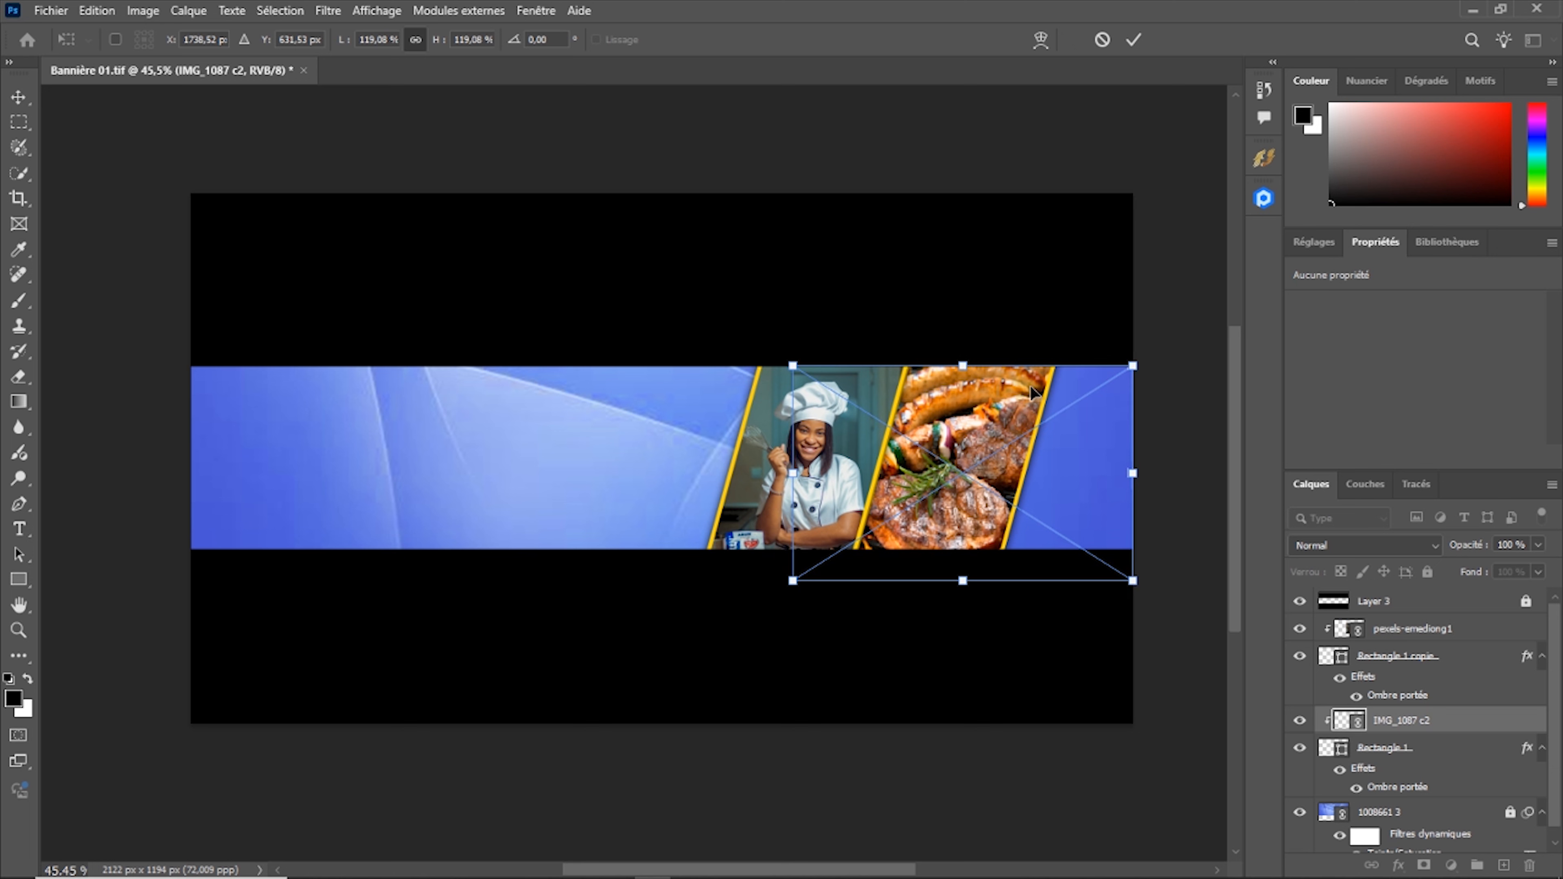
left_click(1135, 40)
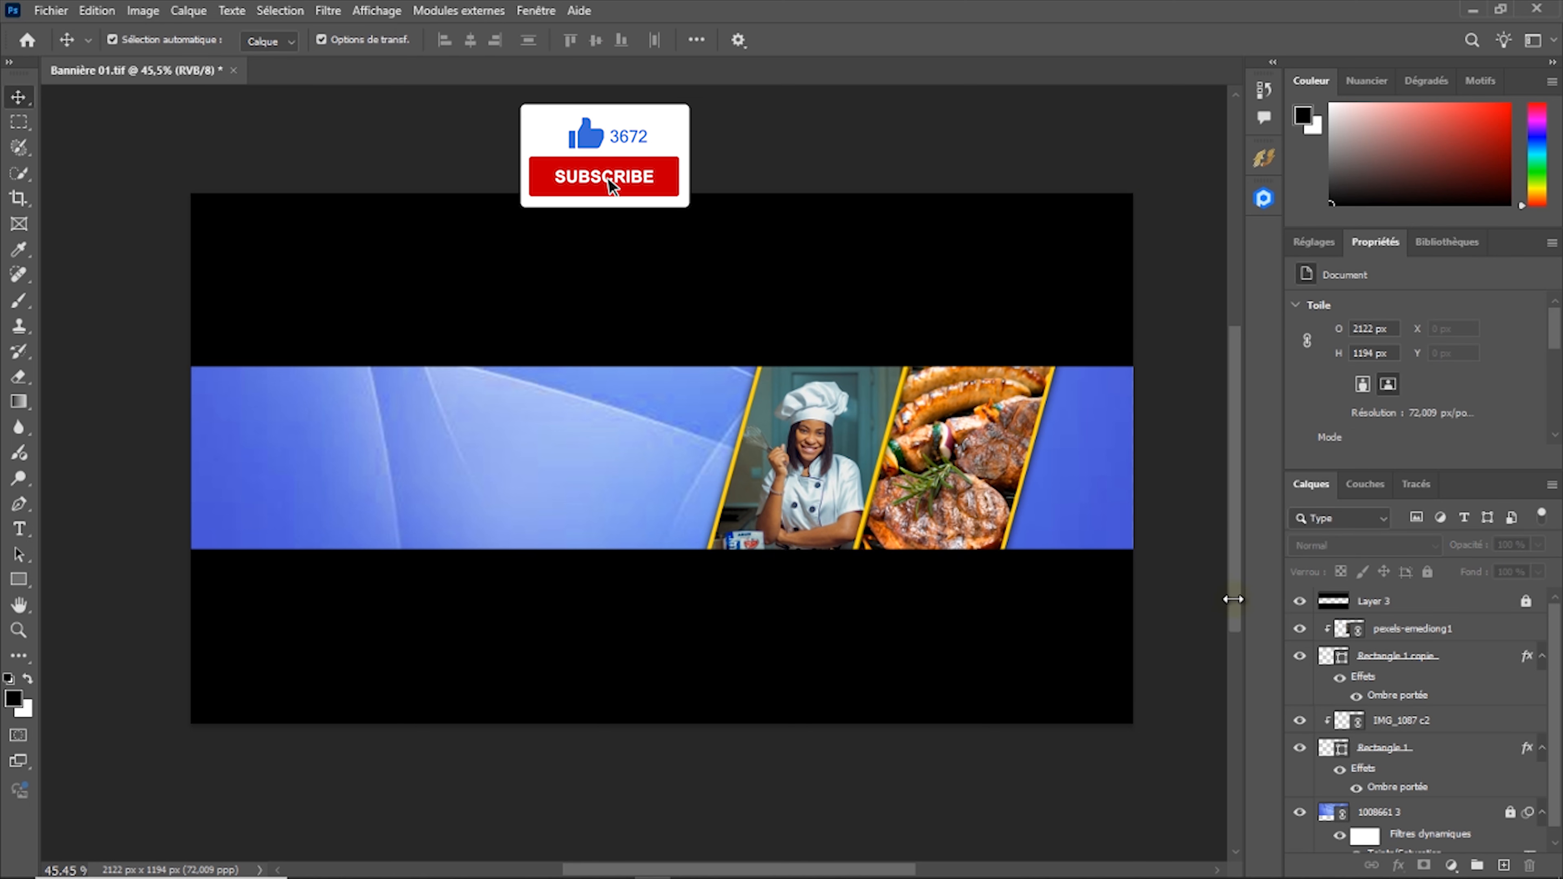
Group all layers from pexels-emediong1 down to the blue background 1008661 3
left_click(1410, 628)
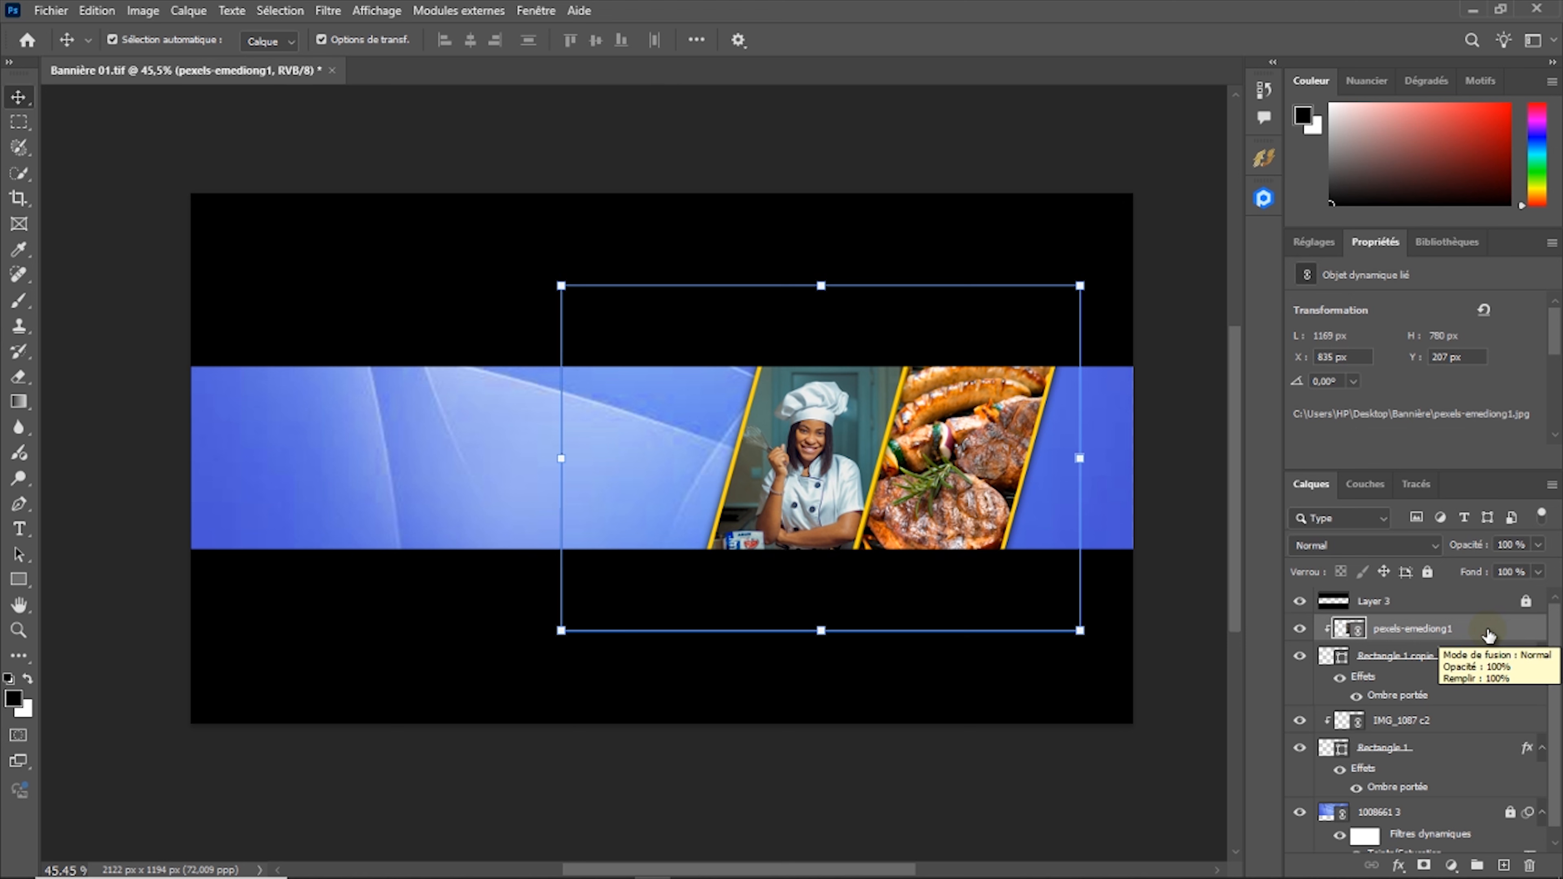
left_click(1461, 818, "shift")
key("ctrl")
key("ctrl+g")
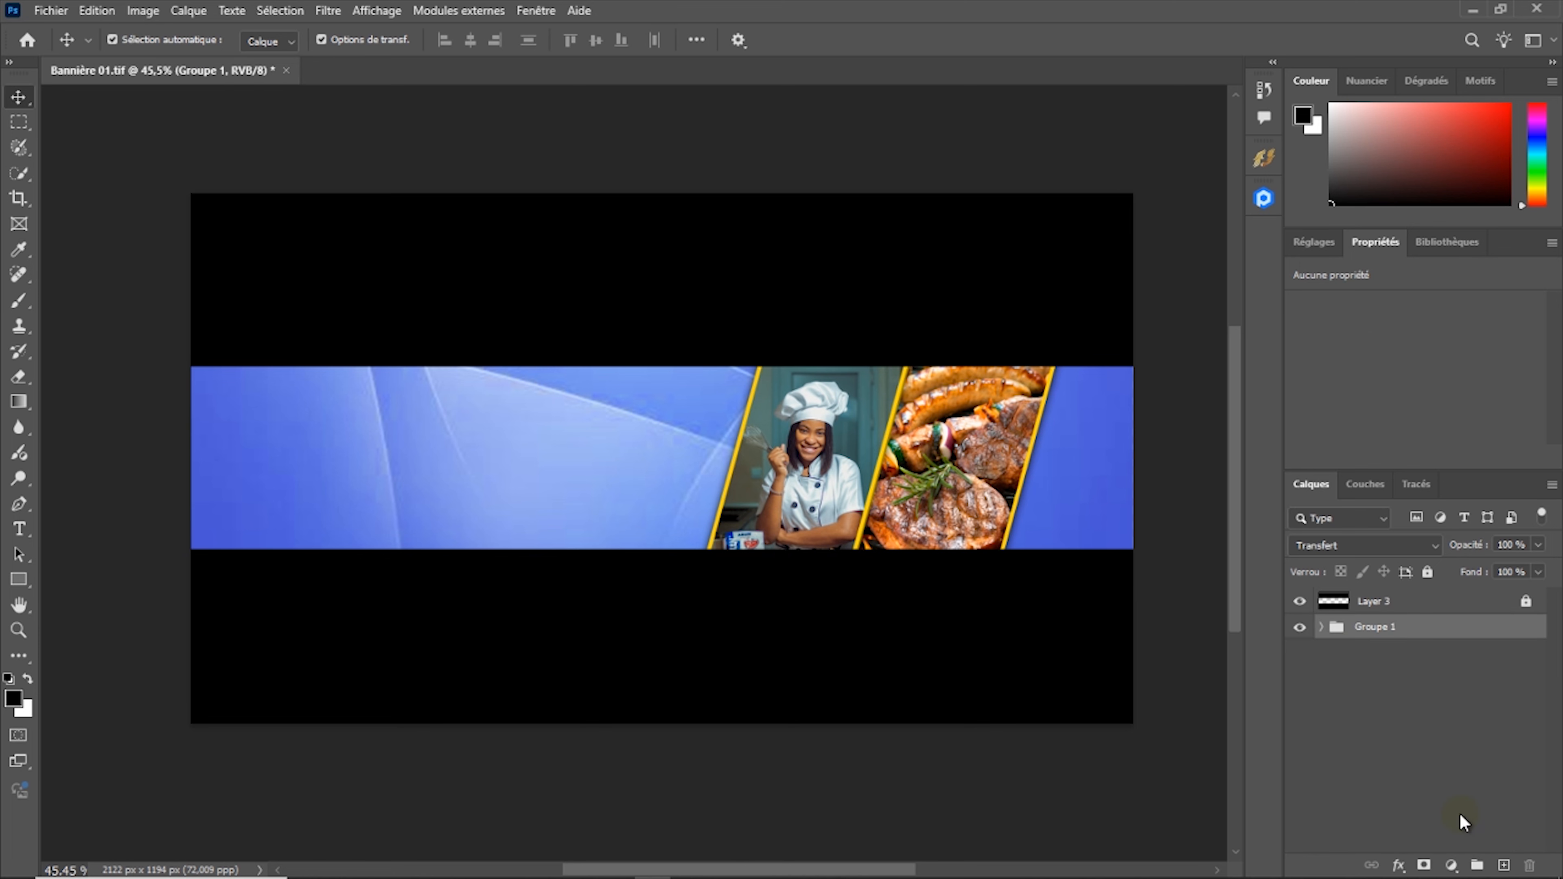
Check the new layer group's content by hiding and showing it, and fully lock the group
left_click(1300, 627)
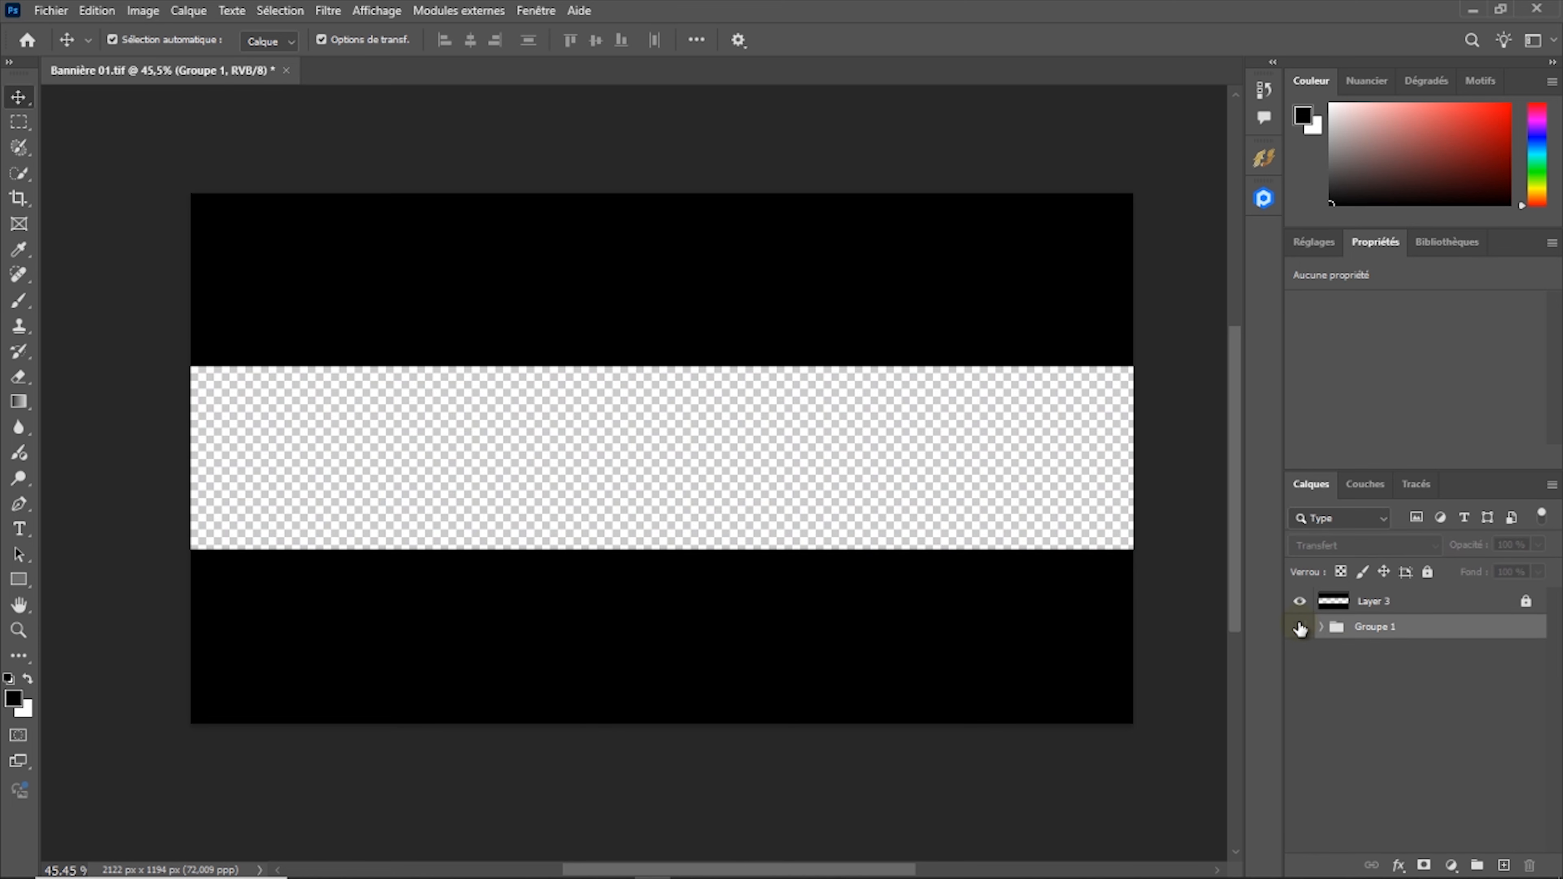
left_click(1300, 627)
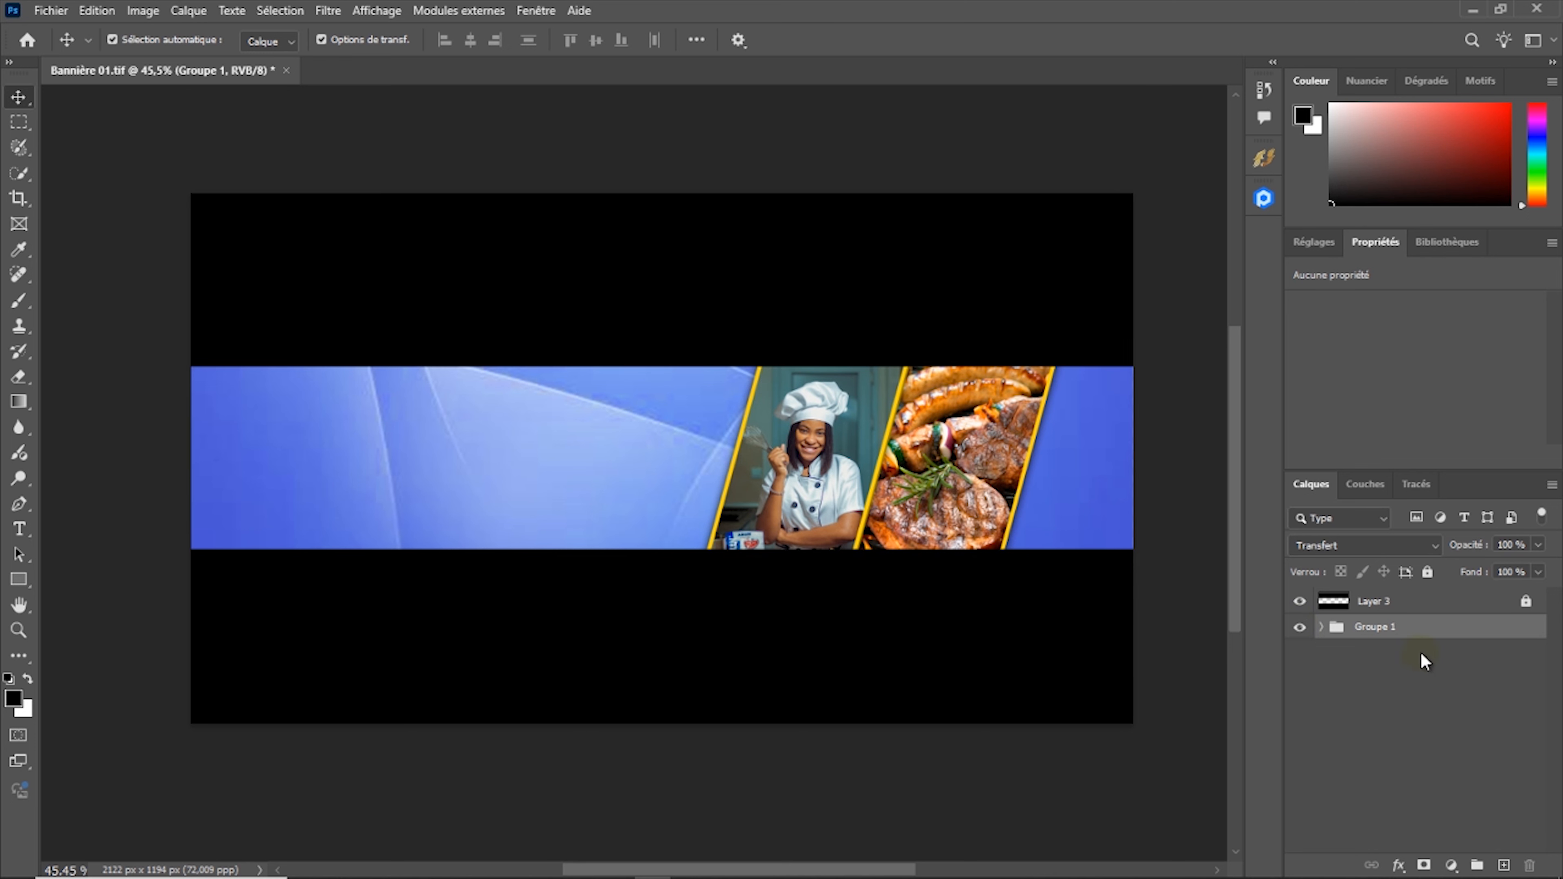
left_click(1428, 572)
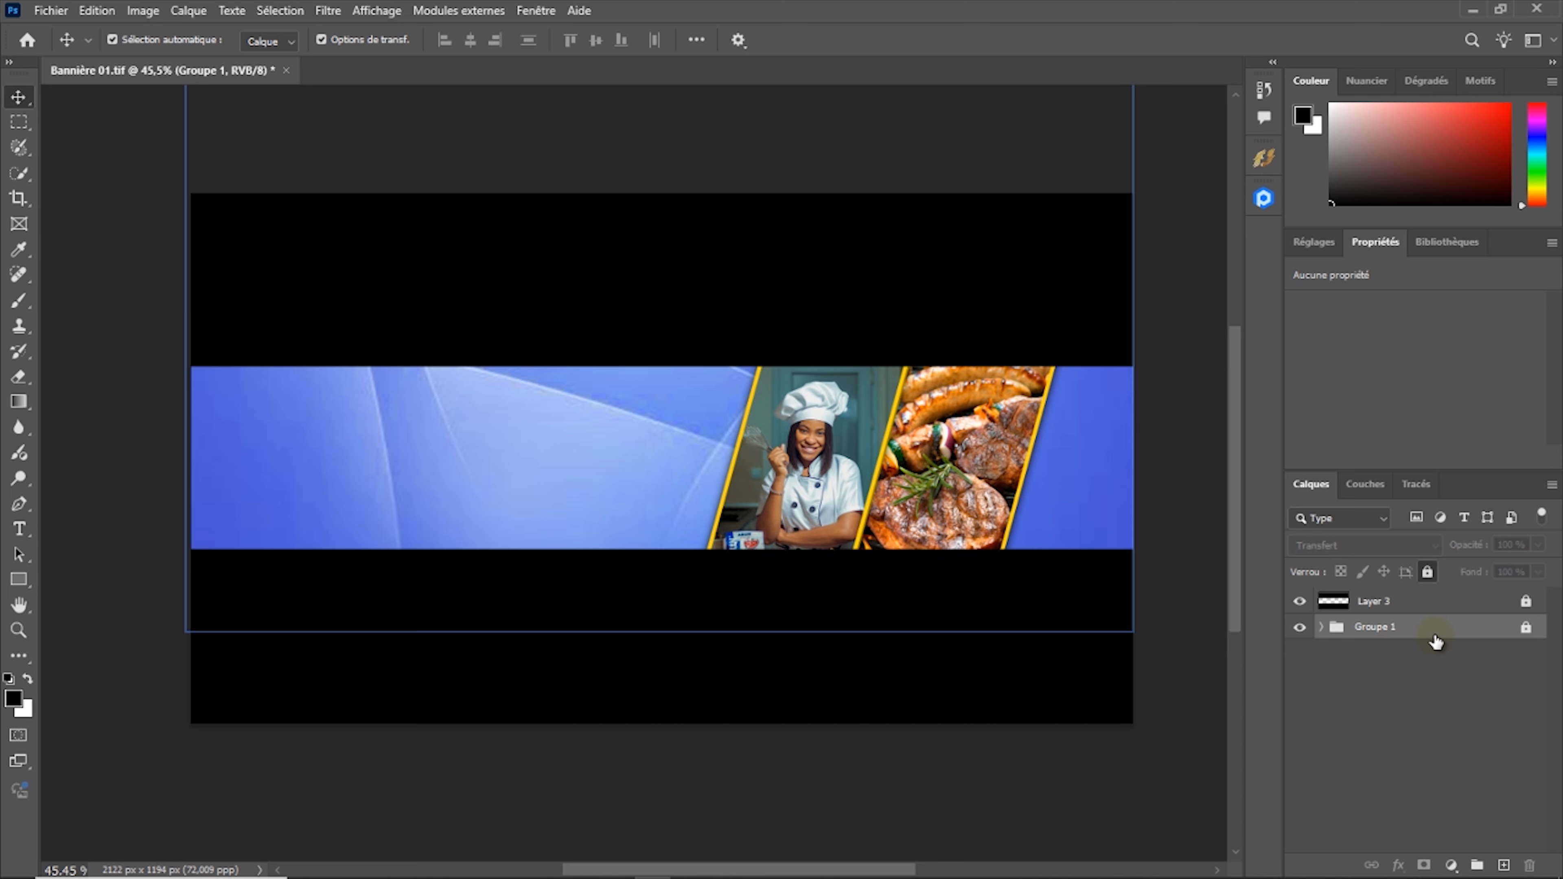
left_click(1374, 601)
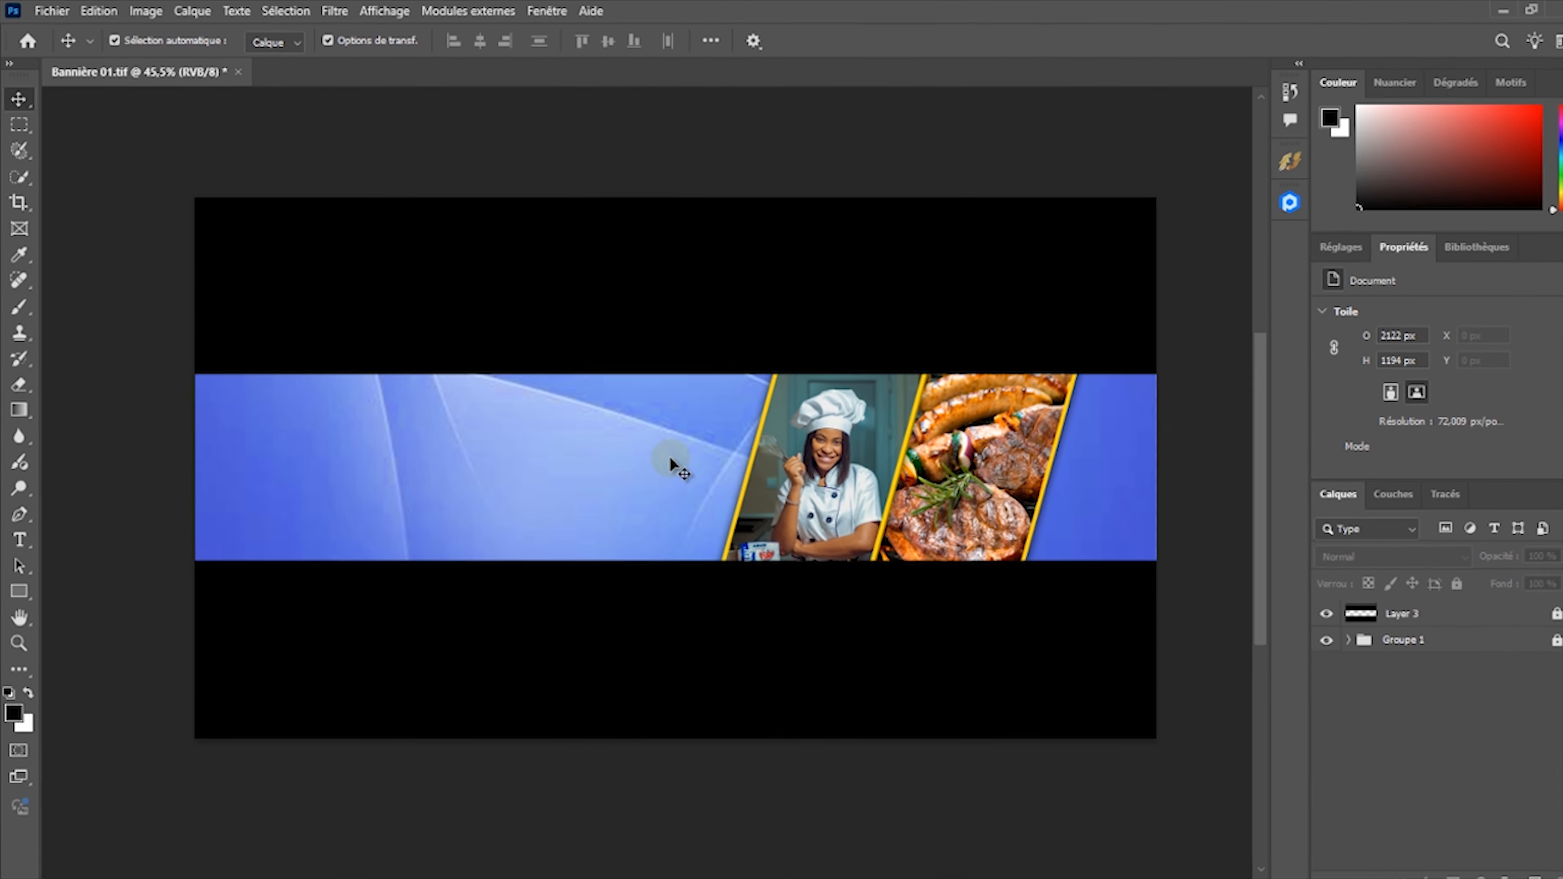
Set the Type tool's font to Impact Regular
left_click(18, 528)
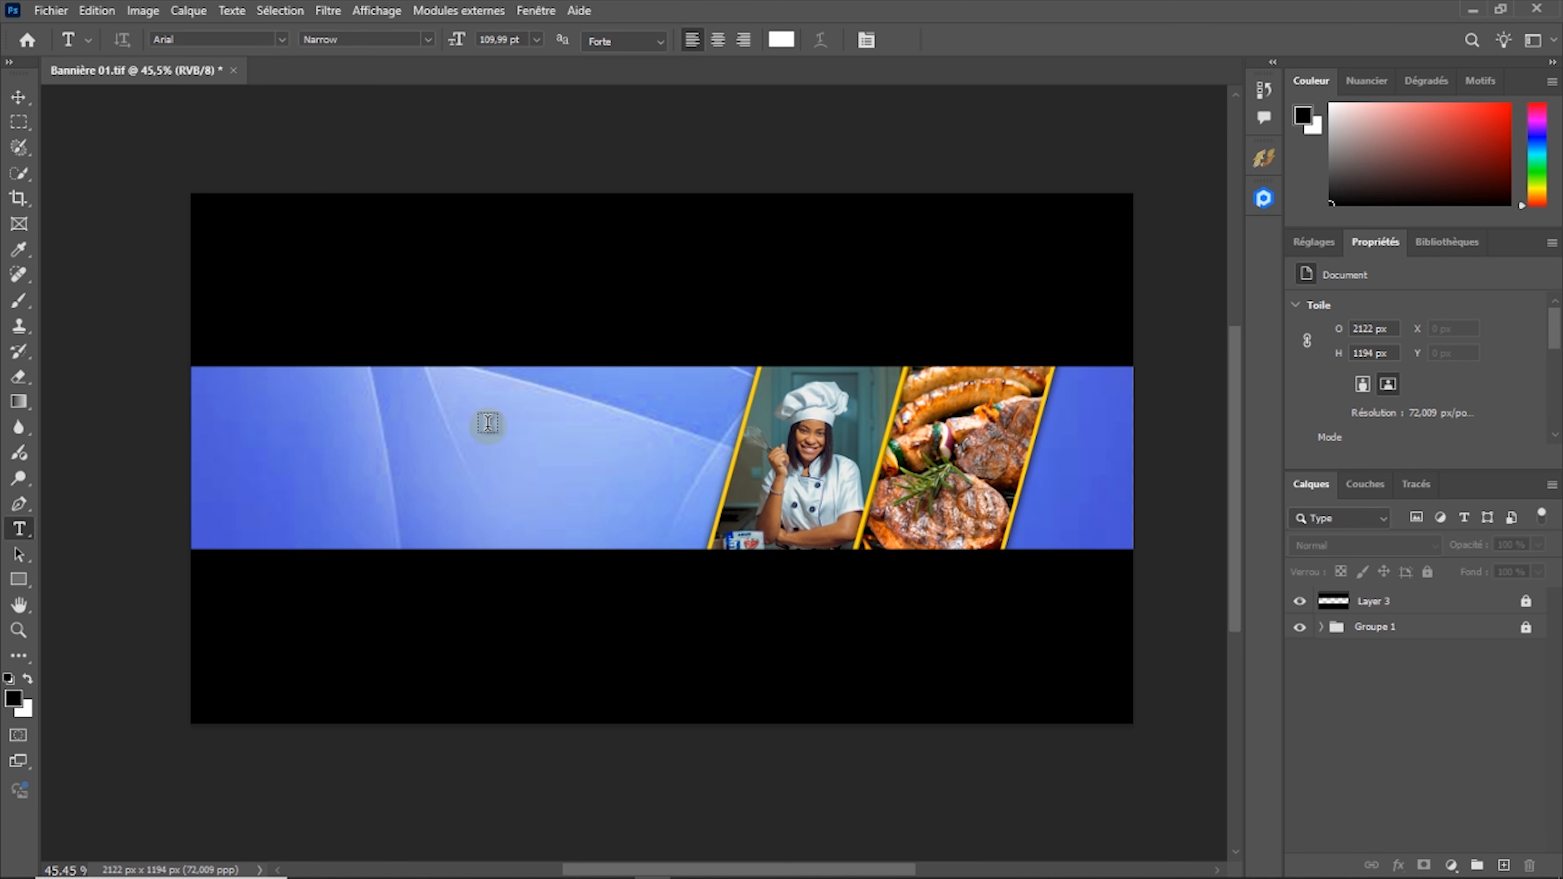
left_click(204, 39)
type("im")
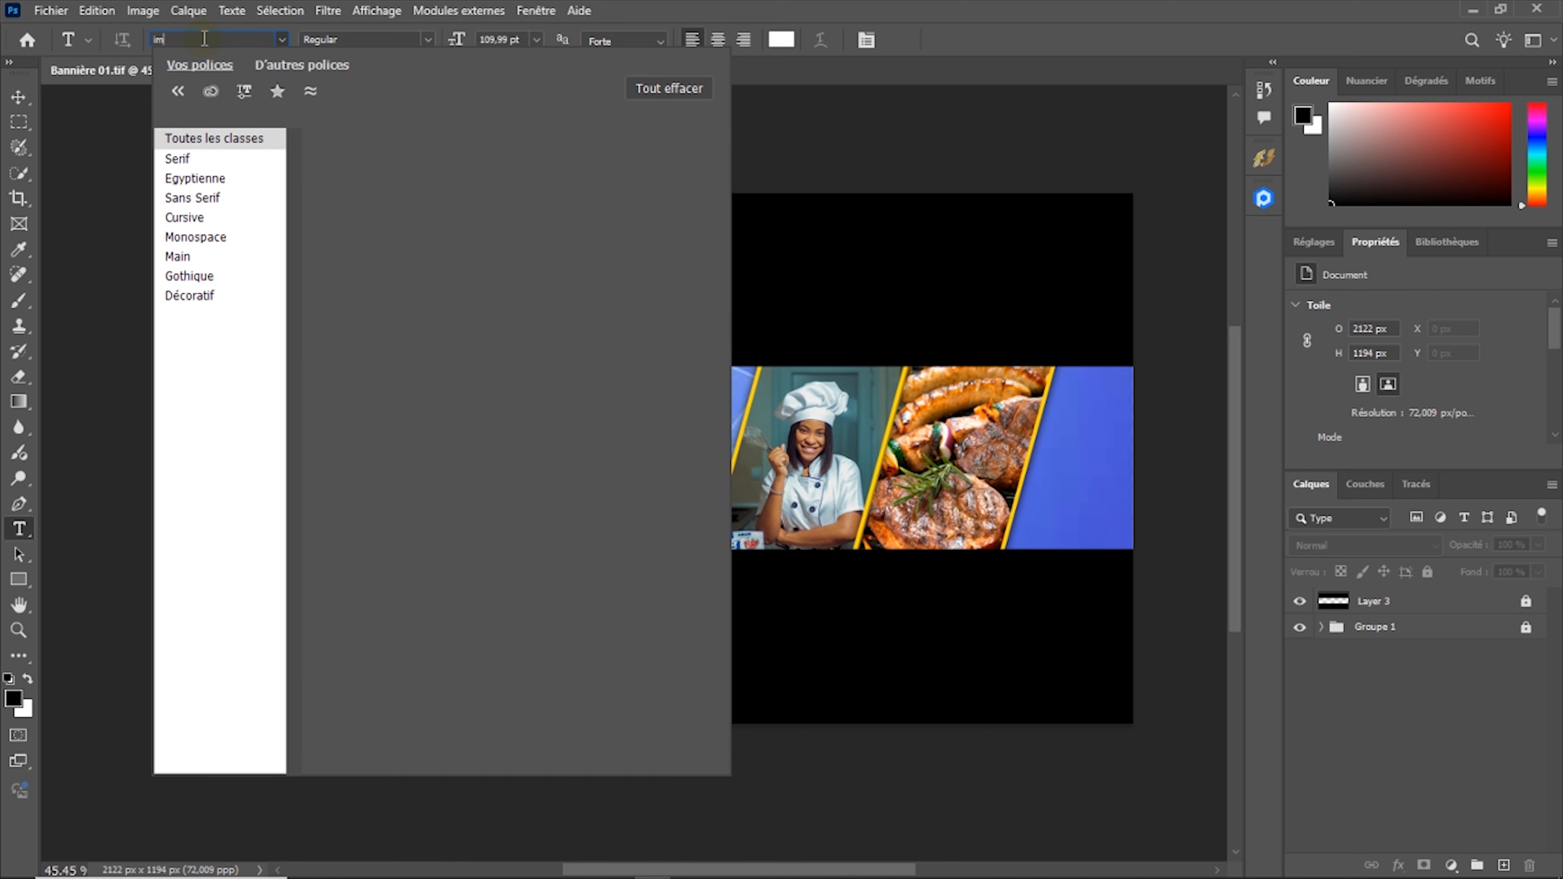
type("pact")
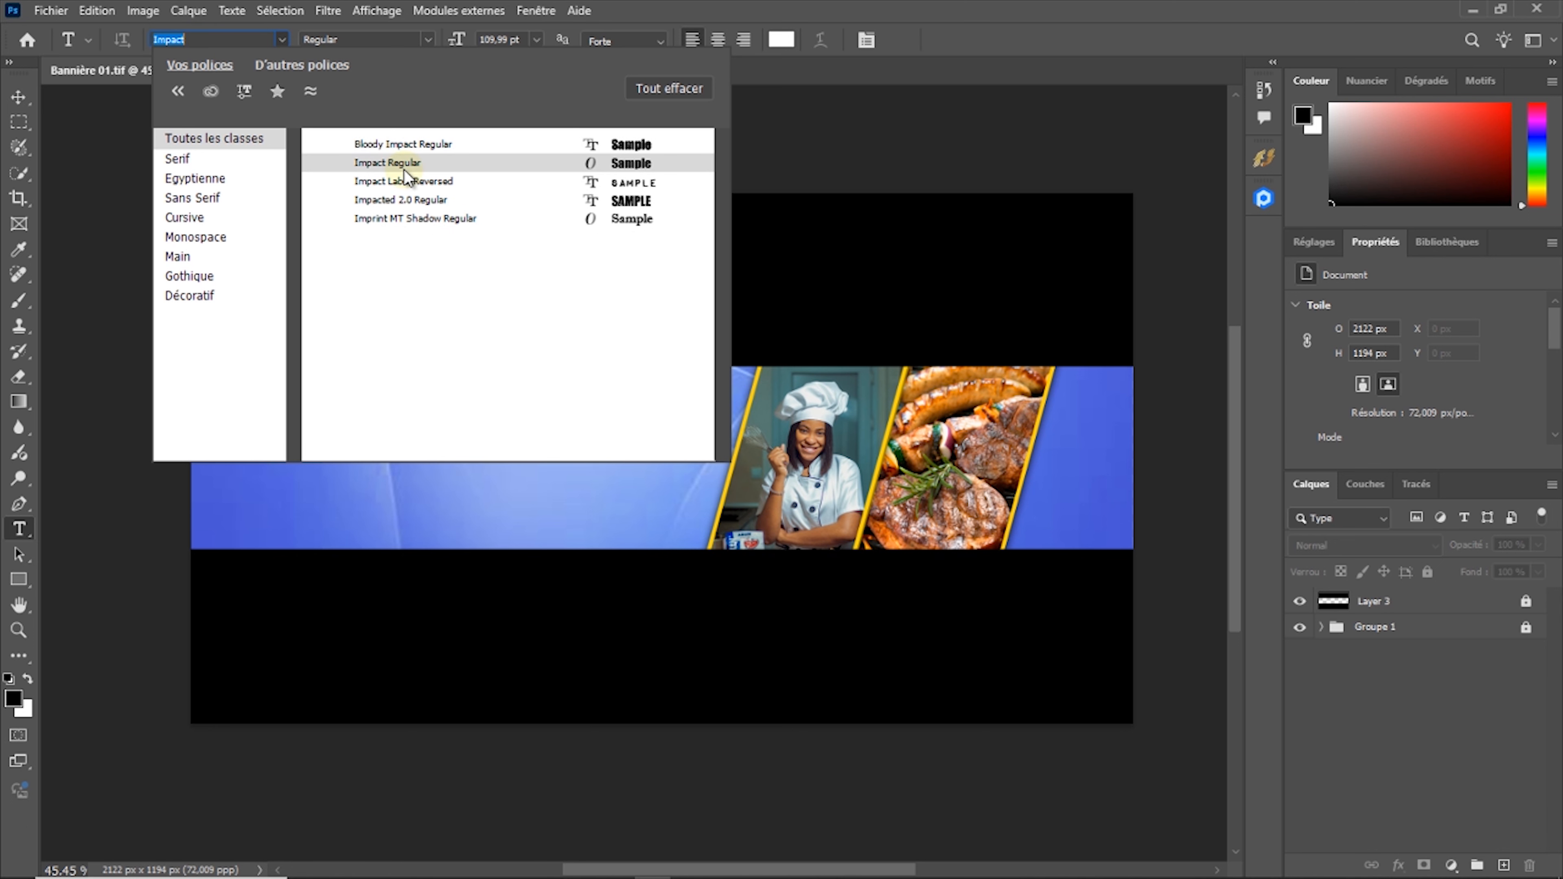
left_click(405, 169)
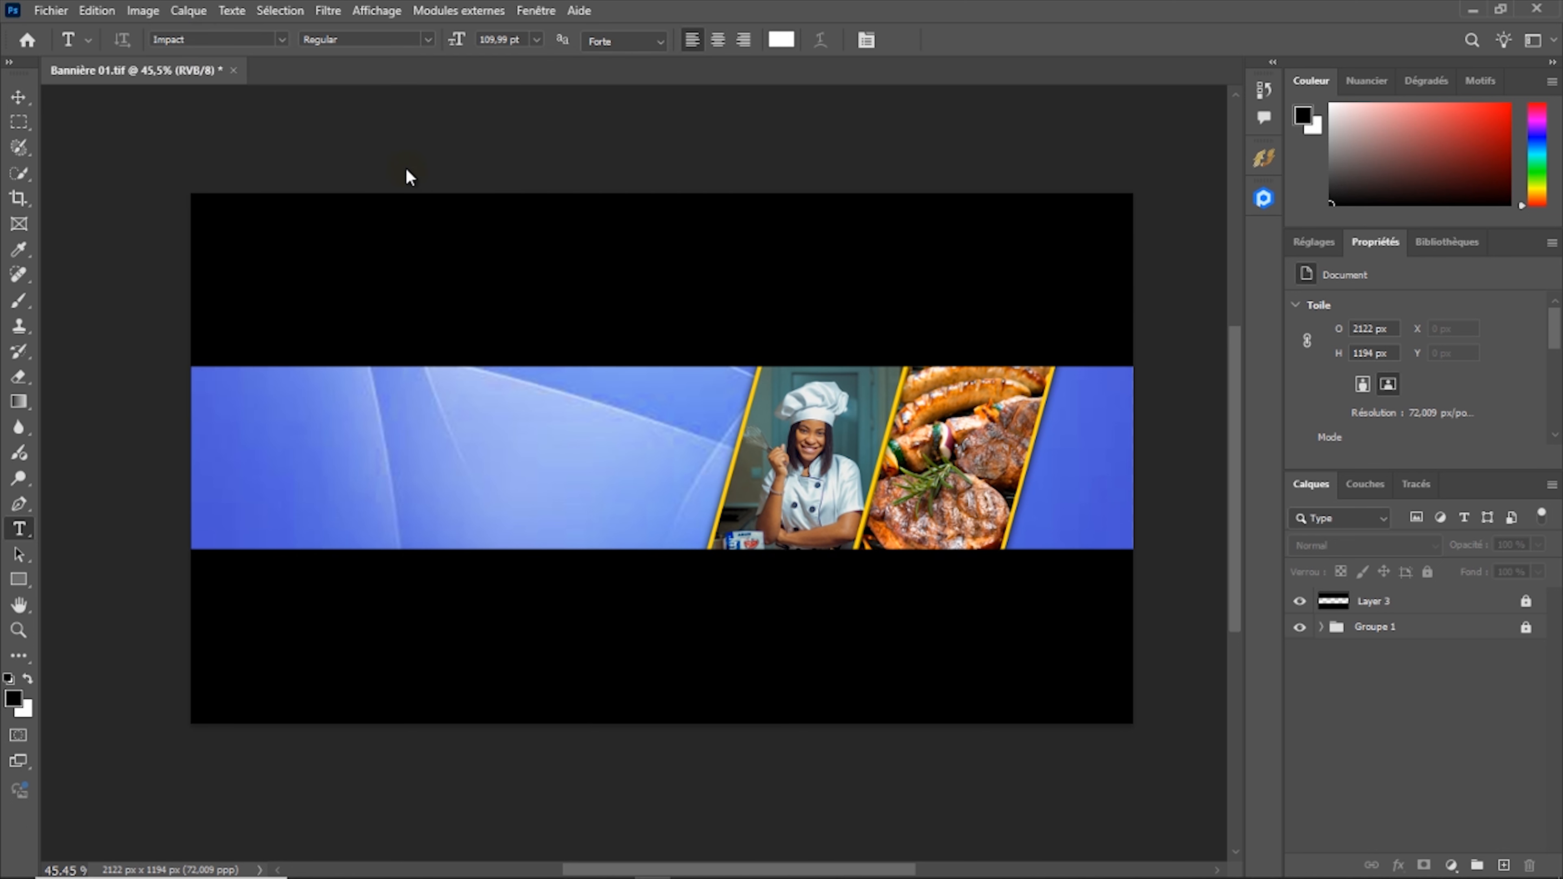
Set the text color to the yellow ffd404 sampled from the outline of the slanted shapes
left_click(781, 39)
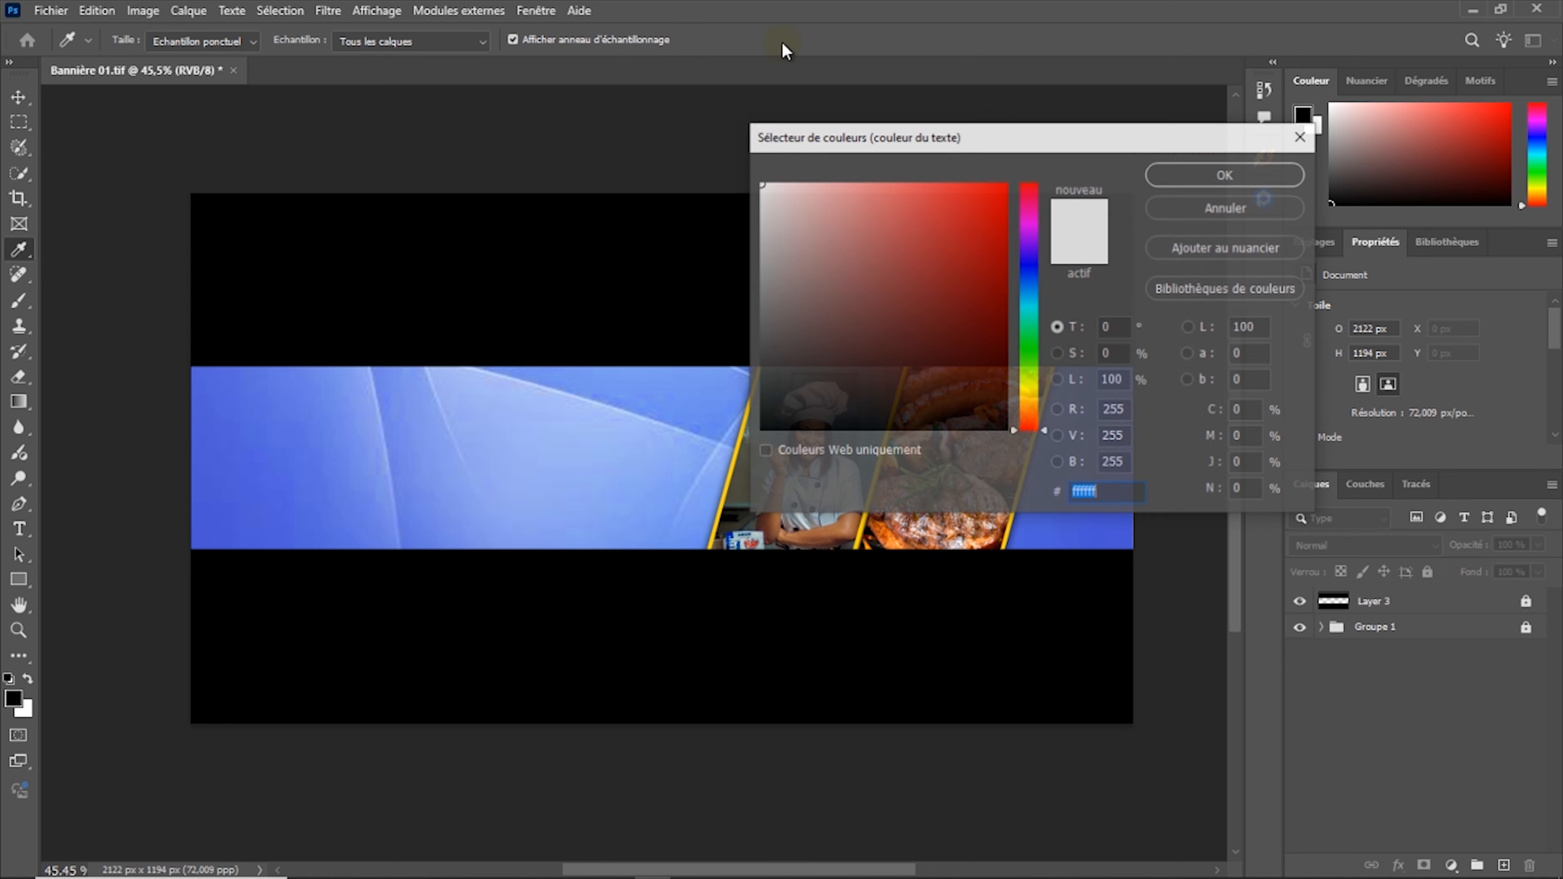
left_click_drag(1038, 149, 1286, 133)
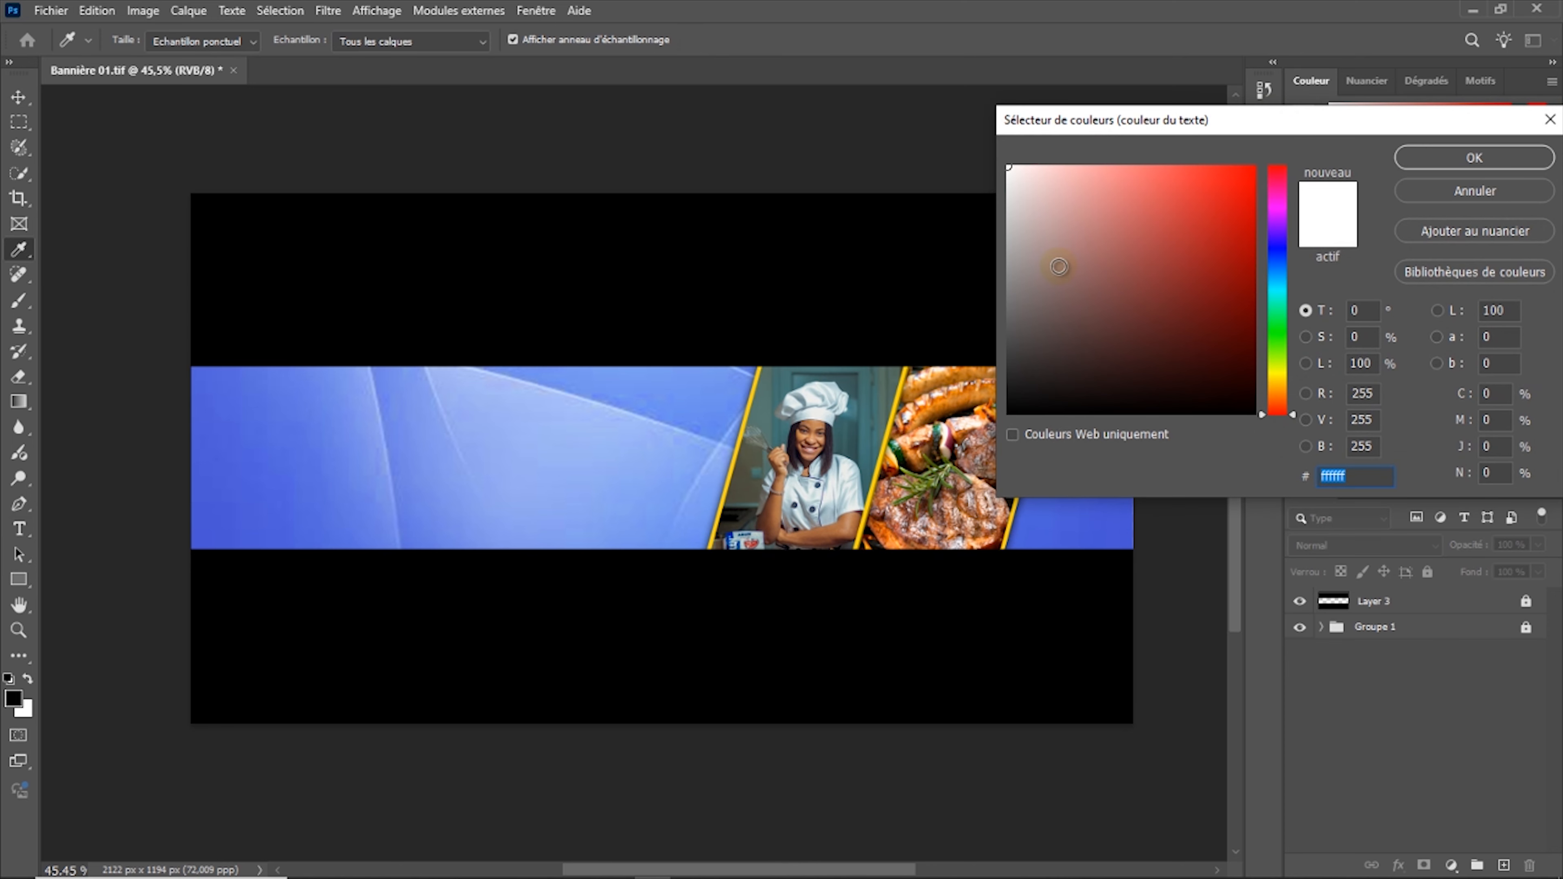
left_click(895, 422)
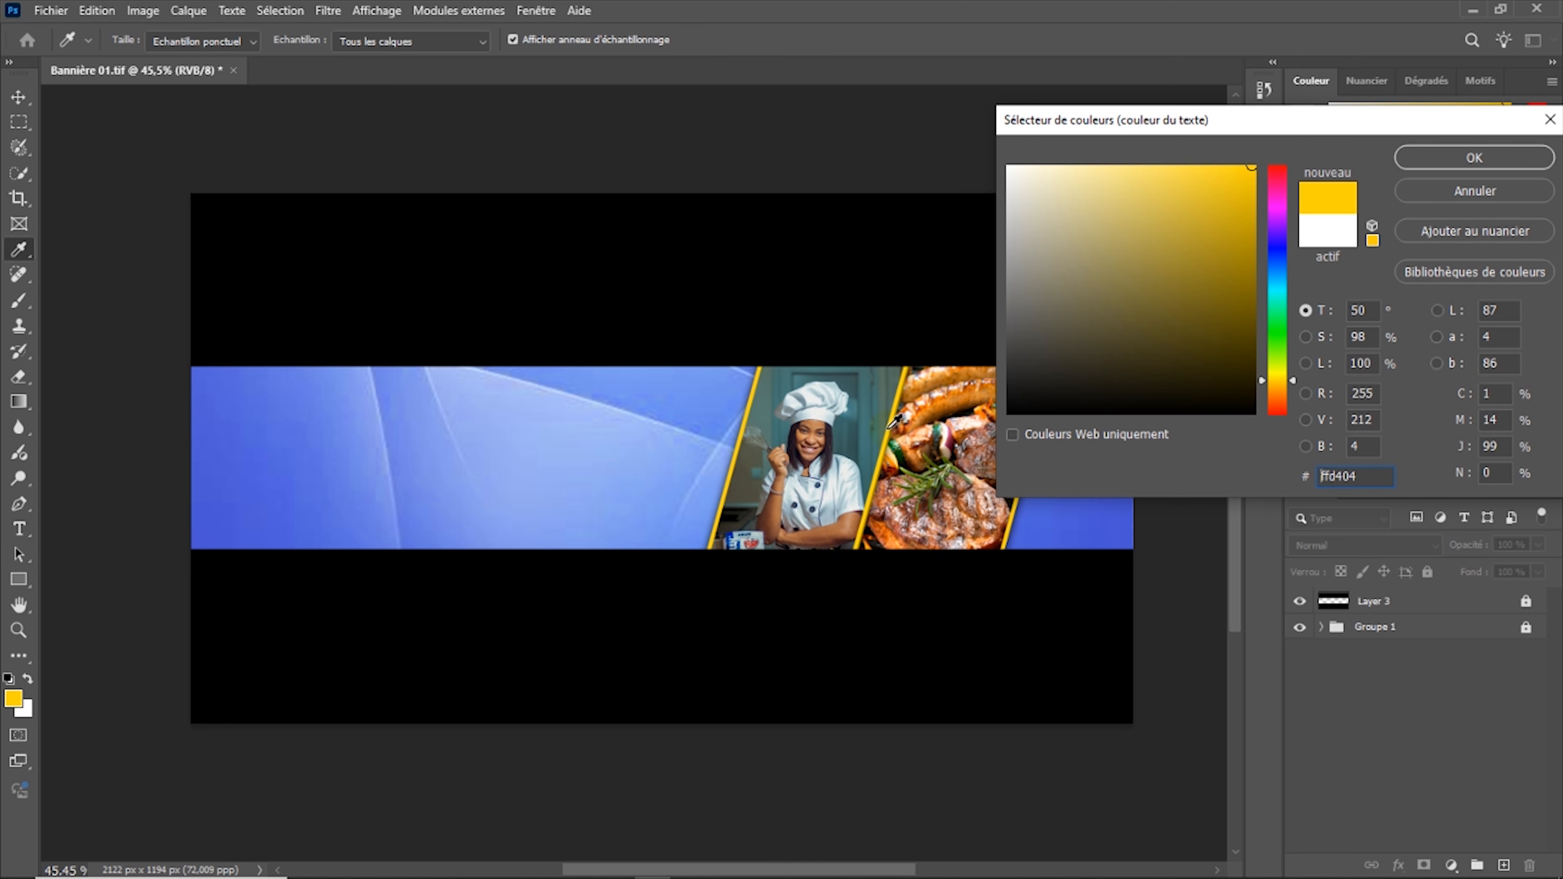
left_click(1444, 158)
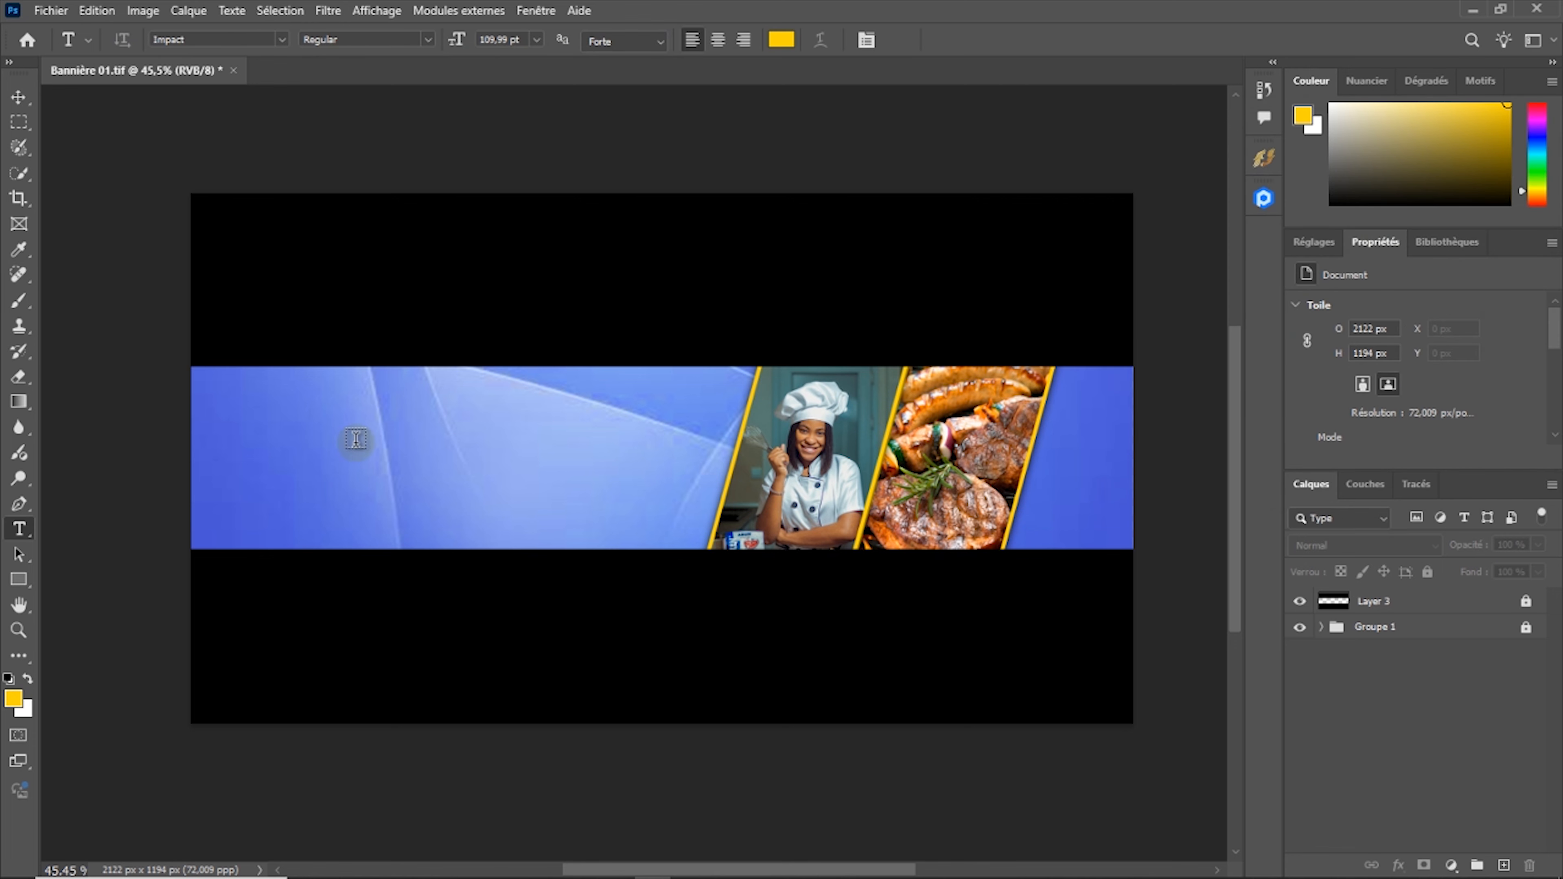
Add the title RYTHA BM CUISINE at about 113 pt and position it on the blue area left of the chef photo
left_click(374, 469)
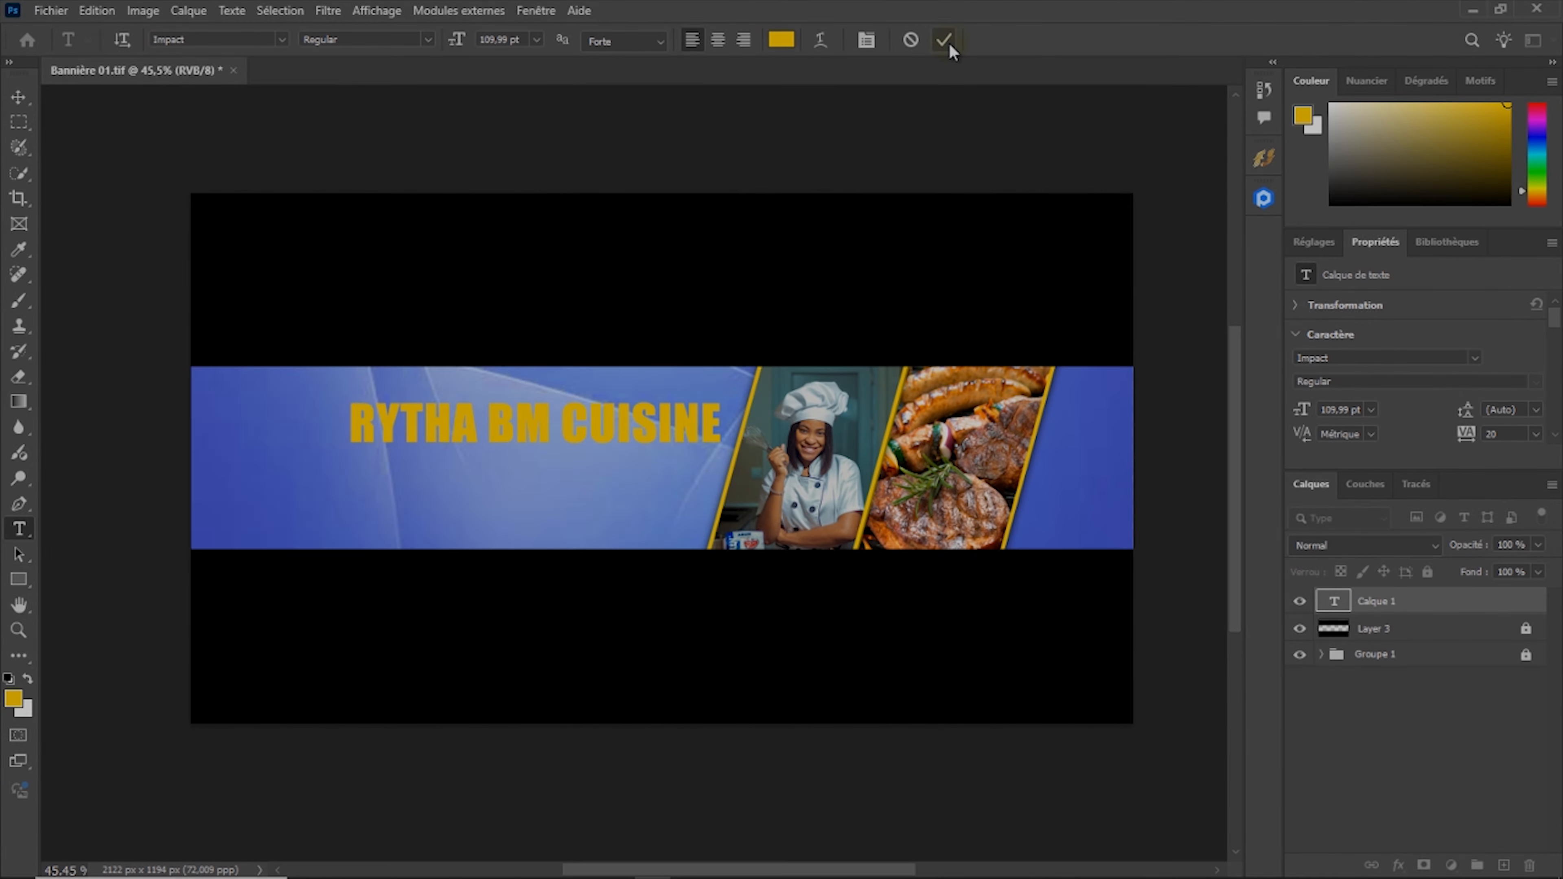
left_click(949, 41)
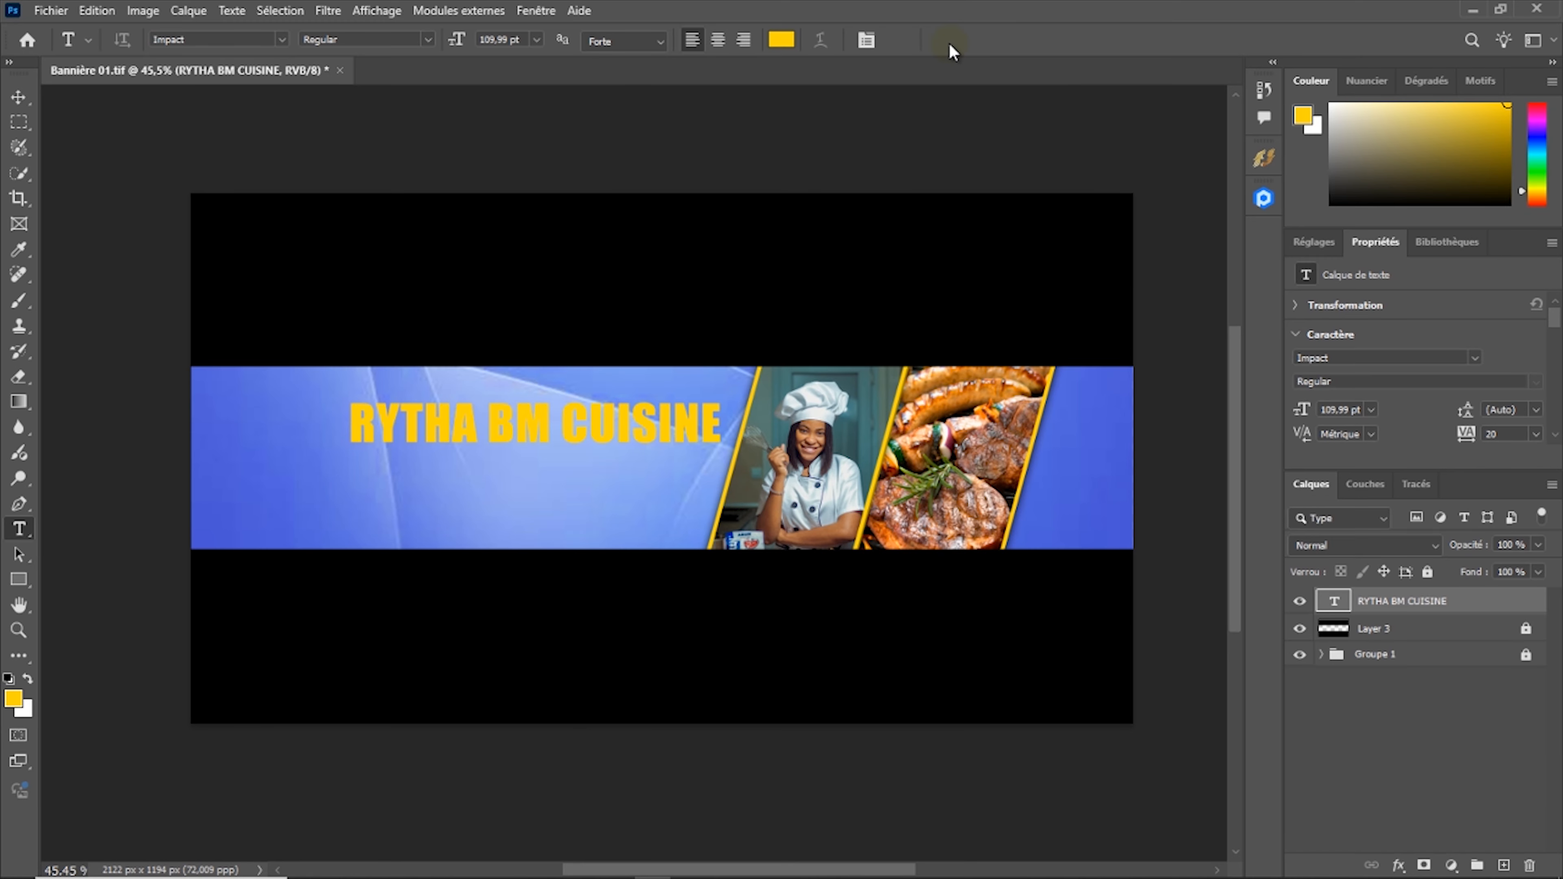
left_click(18, 96)
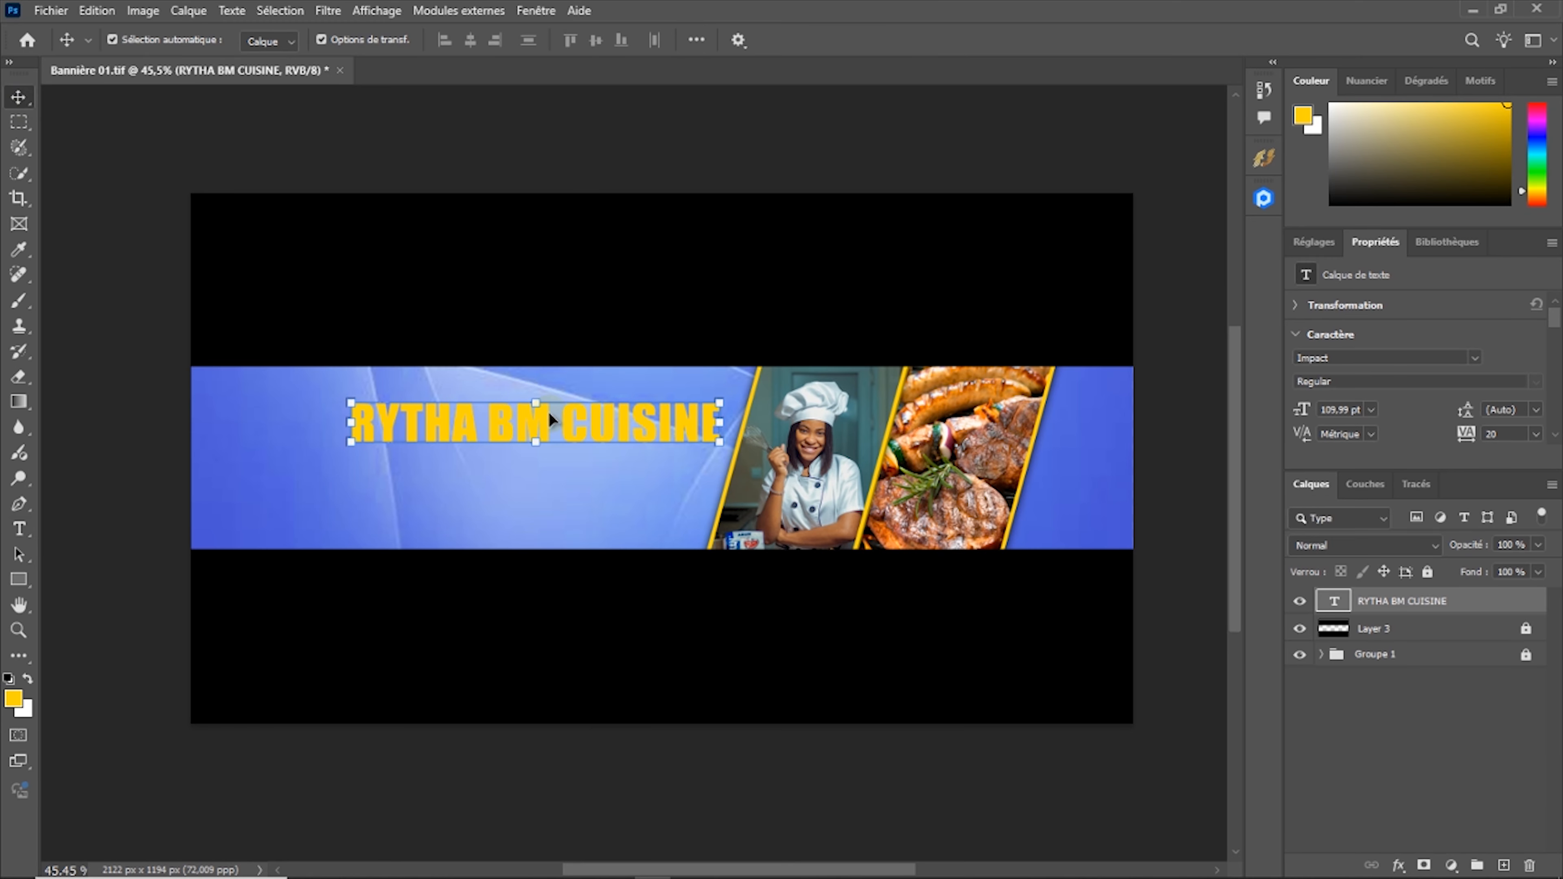
left_click_drag(559, 419, 431, 446)
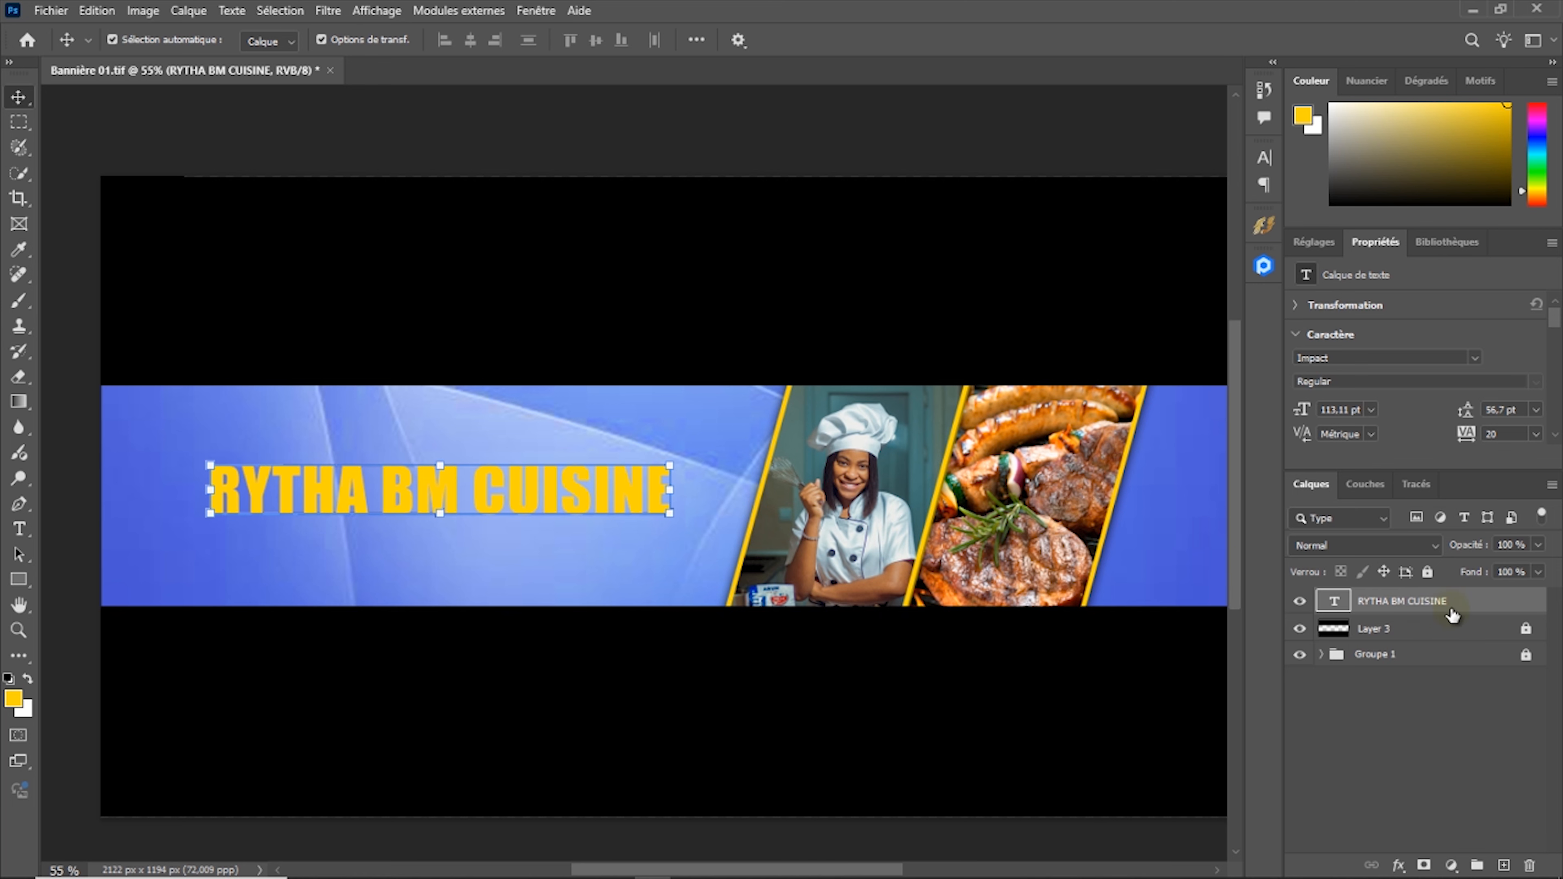
Add a drop shadow with a size of 10 px to the RYTHA BM CUISINE title
left_click(1512, 607)
double_click(1513, 607)
left_click_drag(781, 92, 950, 84)
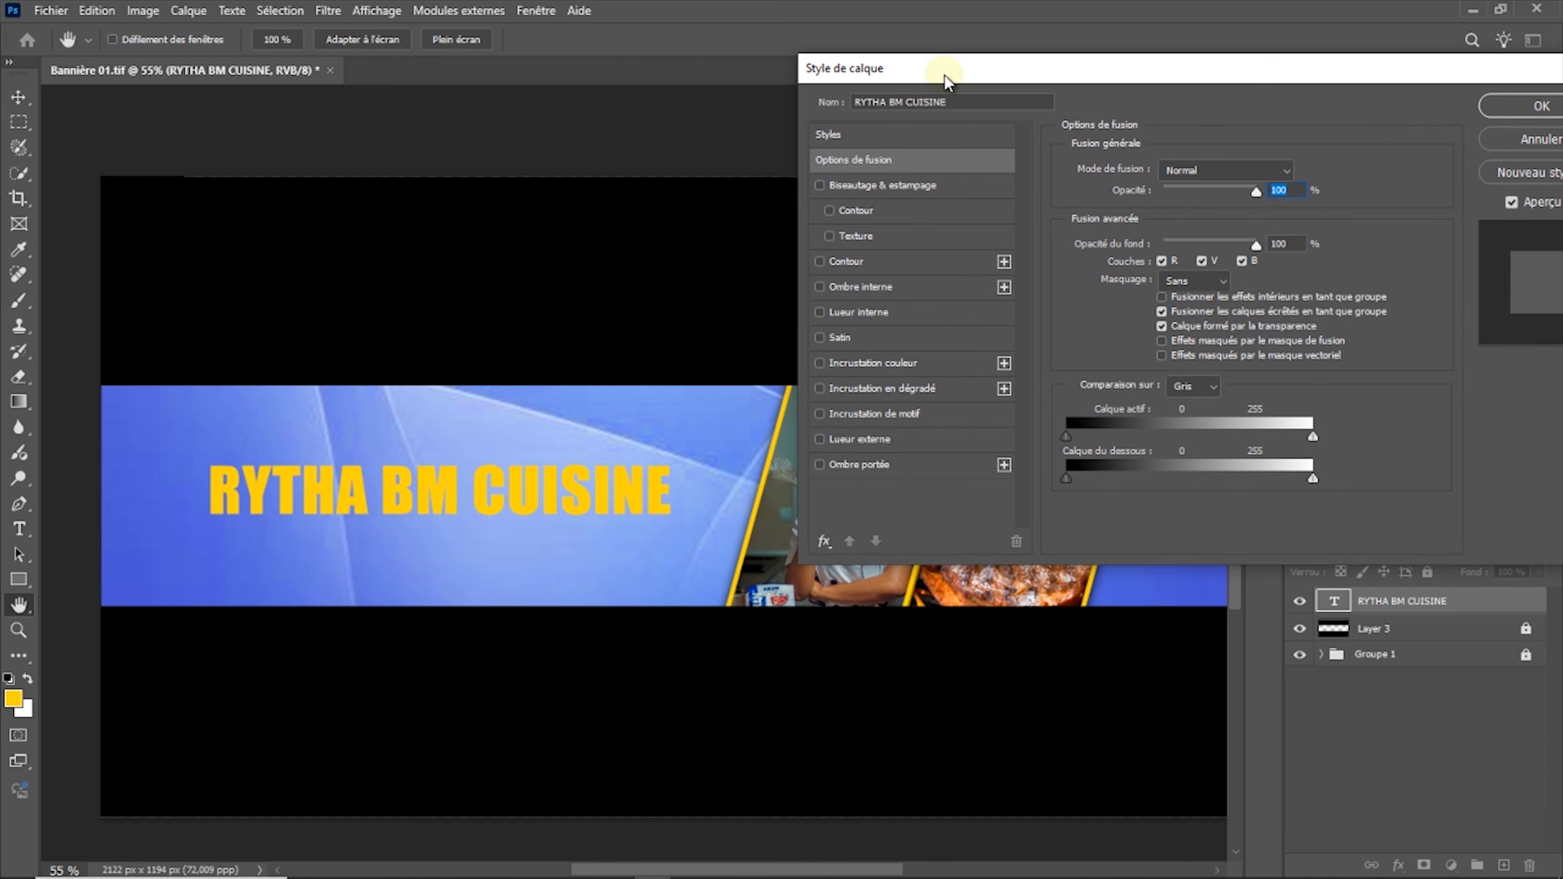
left_click(845, 467)
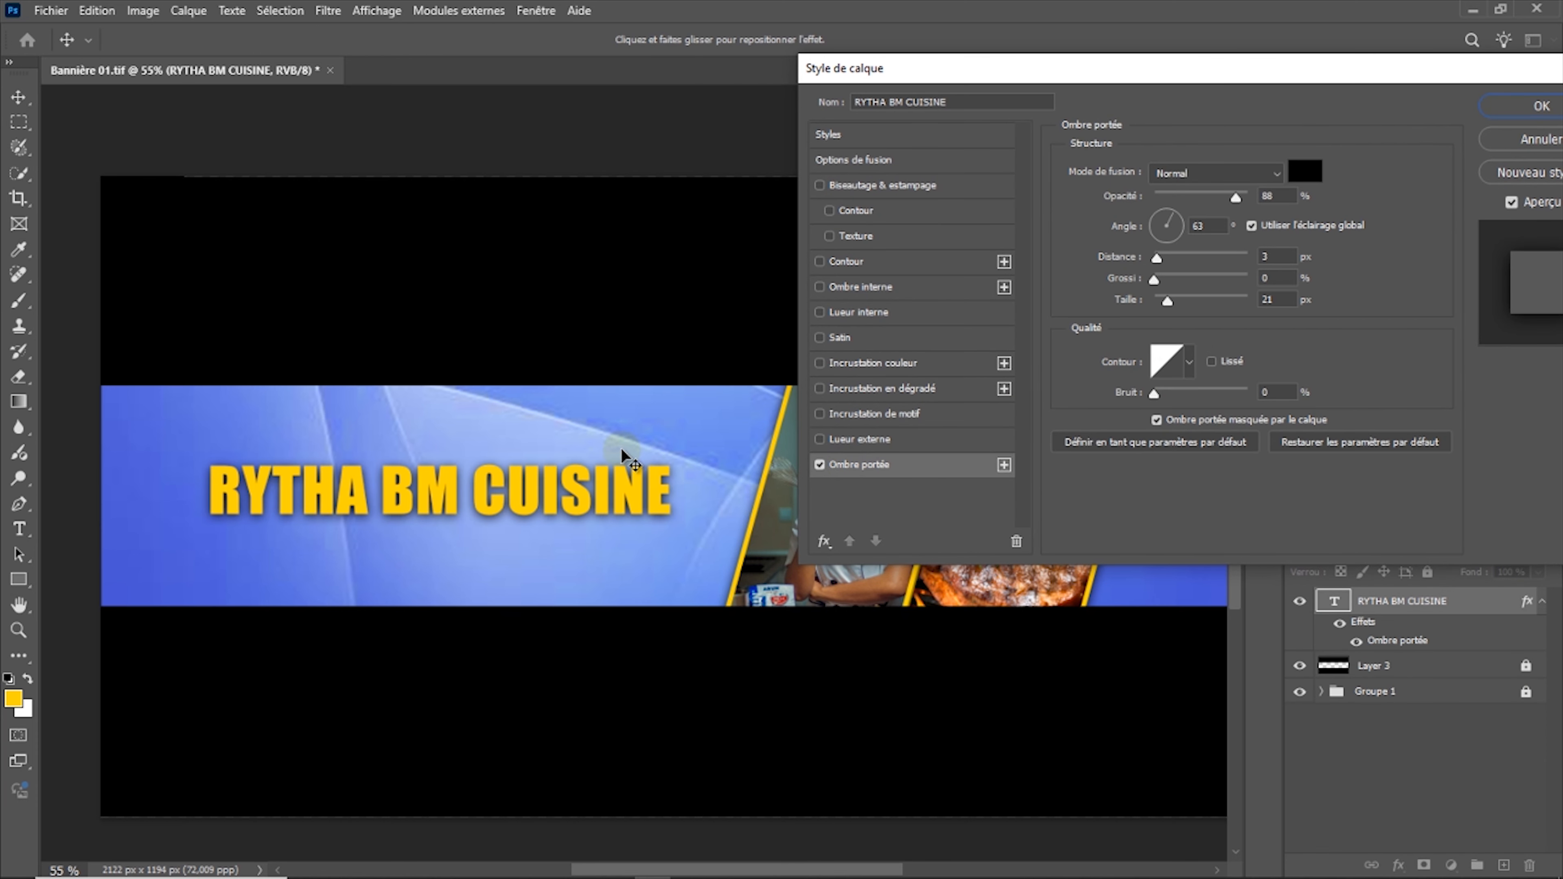
left_click_drag(1169, 304, 1166, 304)
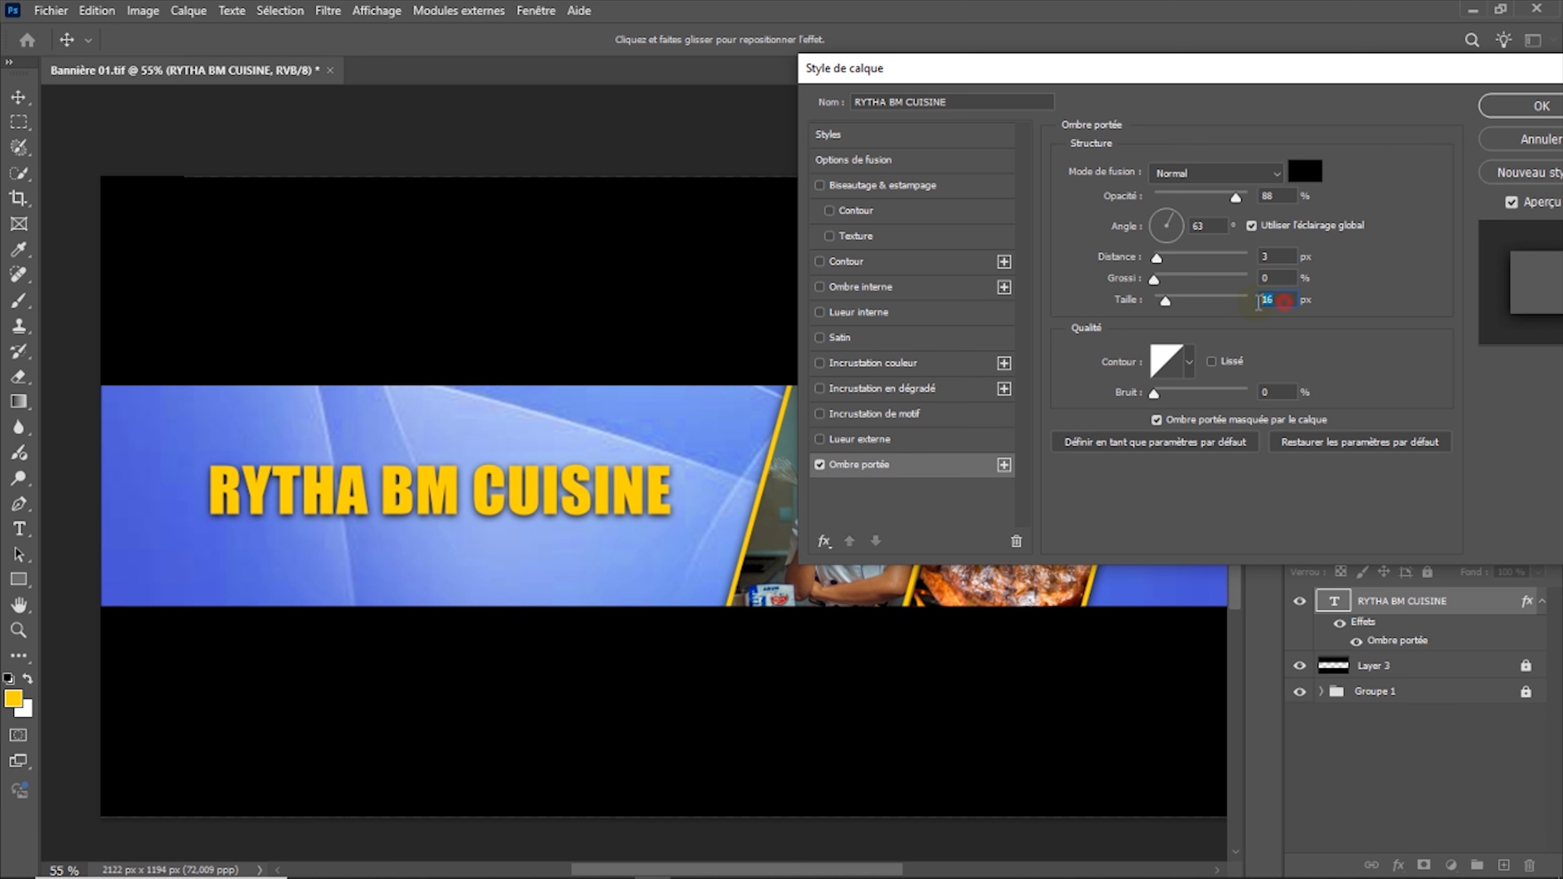
type("10")
left_click(1519, 111)
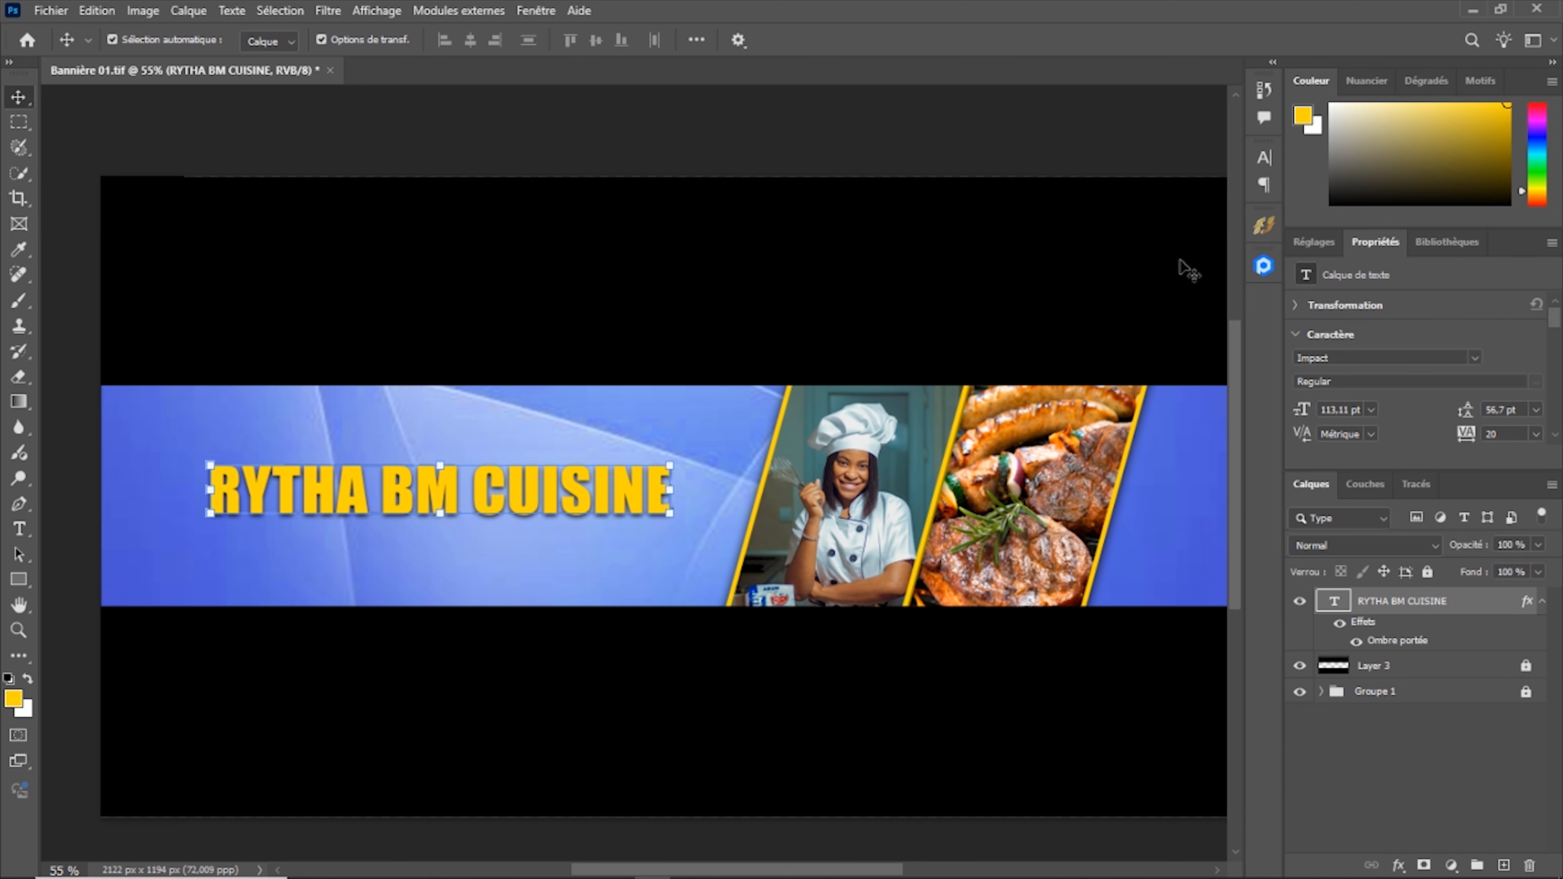
Lock the RYTHA BM CUISINE layer and add the text Bienvenue sur la chaîne just above the title
left_click(1428, 574)
key("ctrl+minus")
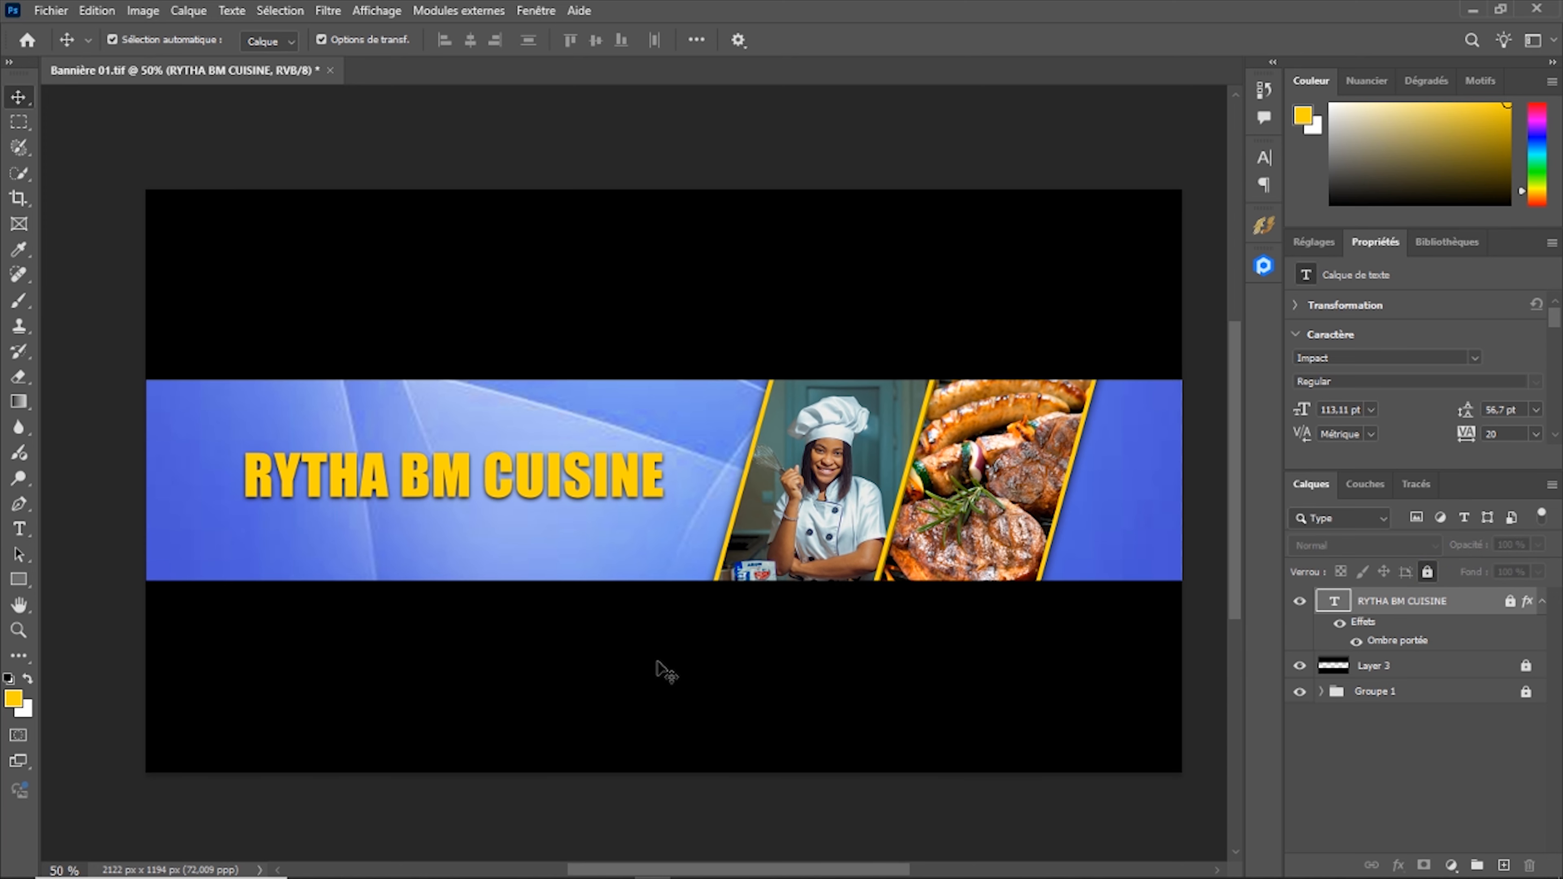
left_click(20, 530)
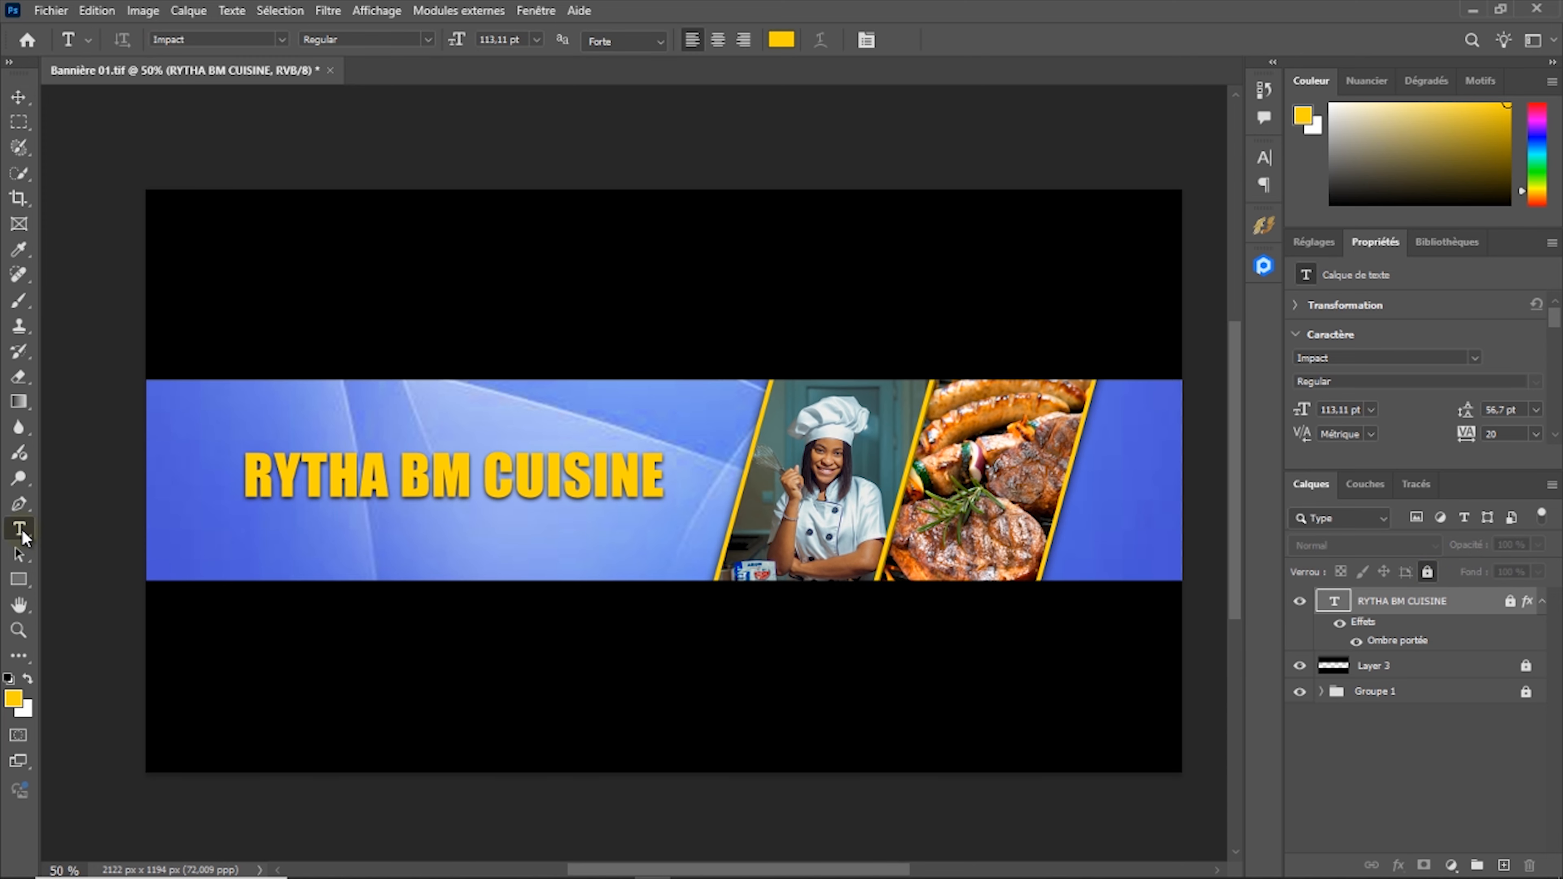
left_click(330, 429)
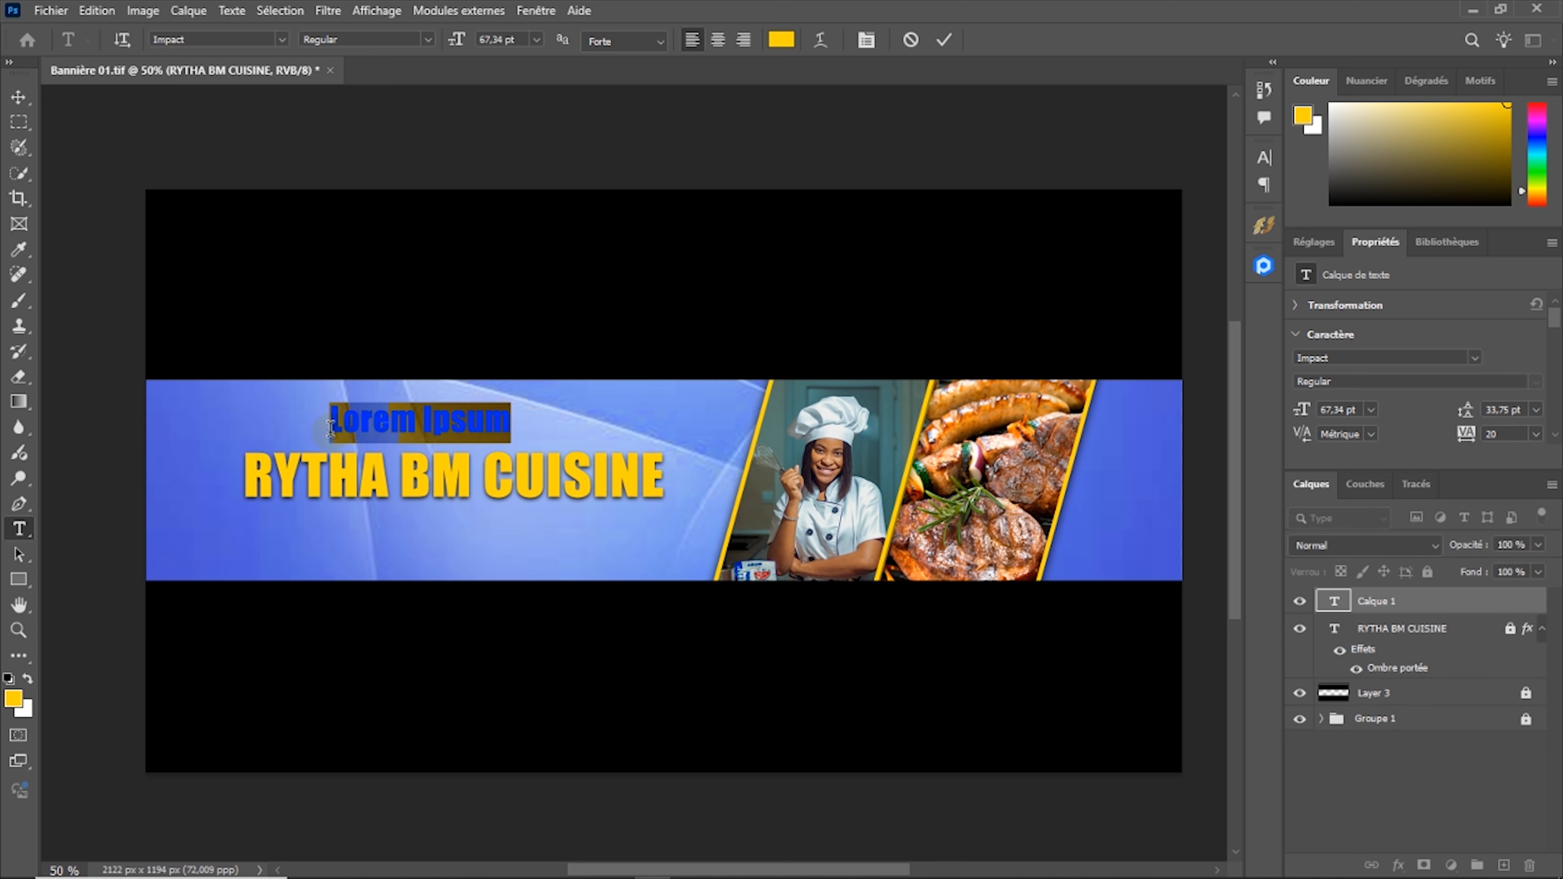
type("Bienvenue sur la chaine")
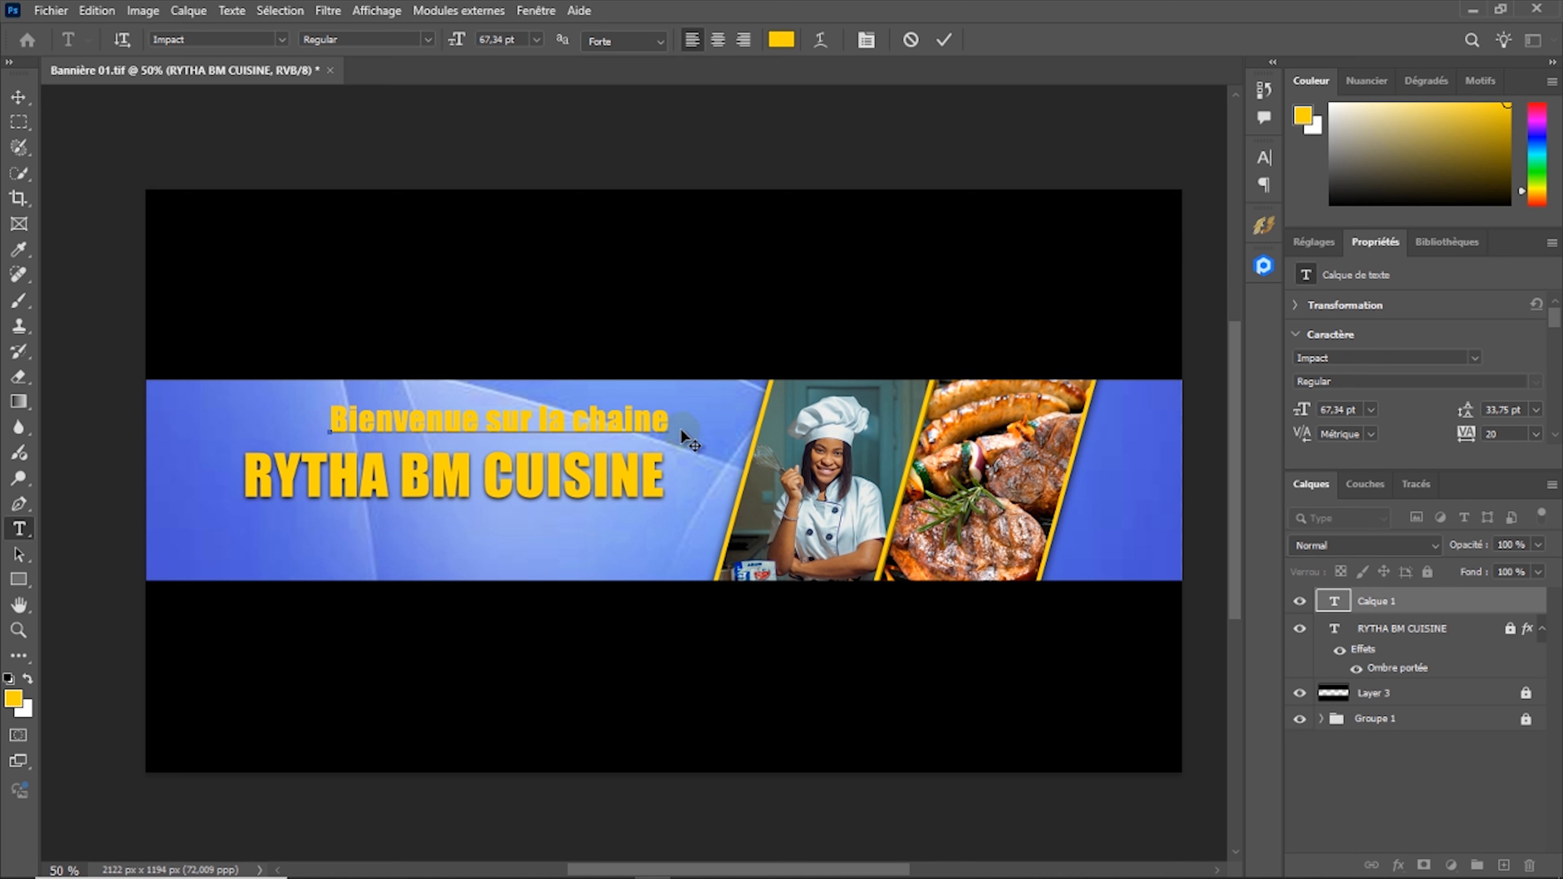
Change the font of the whole welcome line to Signature Moments Regular
left_click_drag(674, 425, 327, 421)
left_click(227, 39)
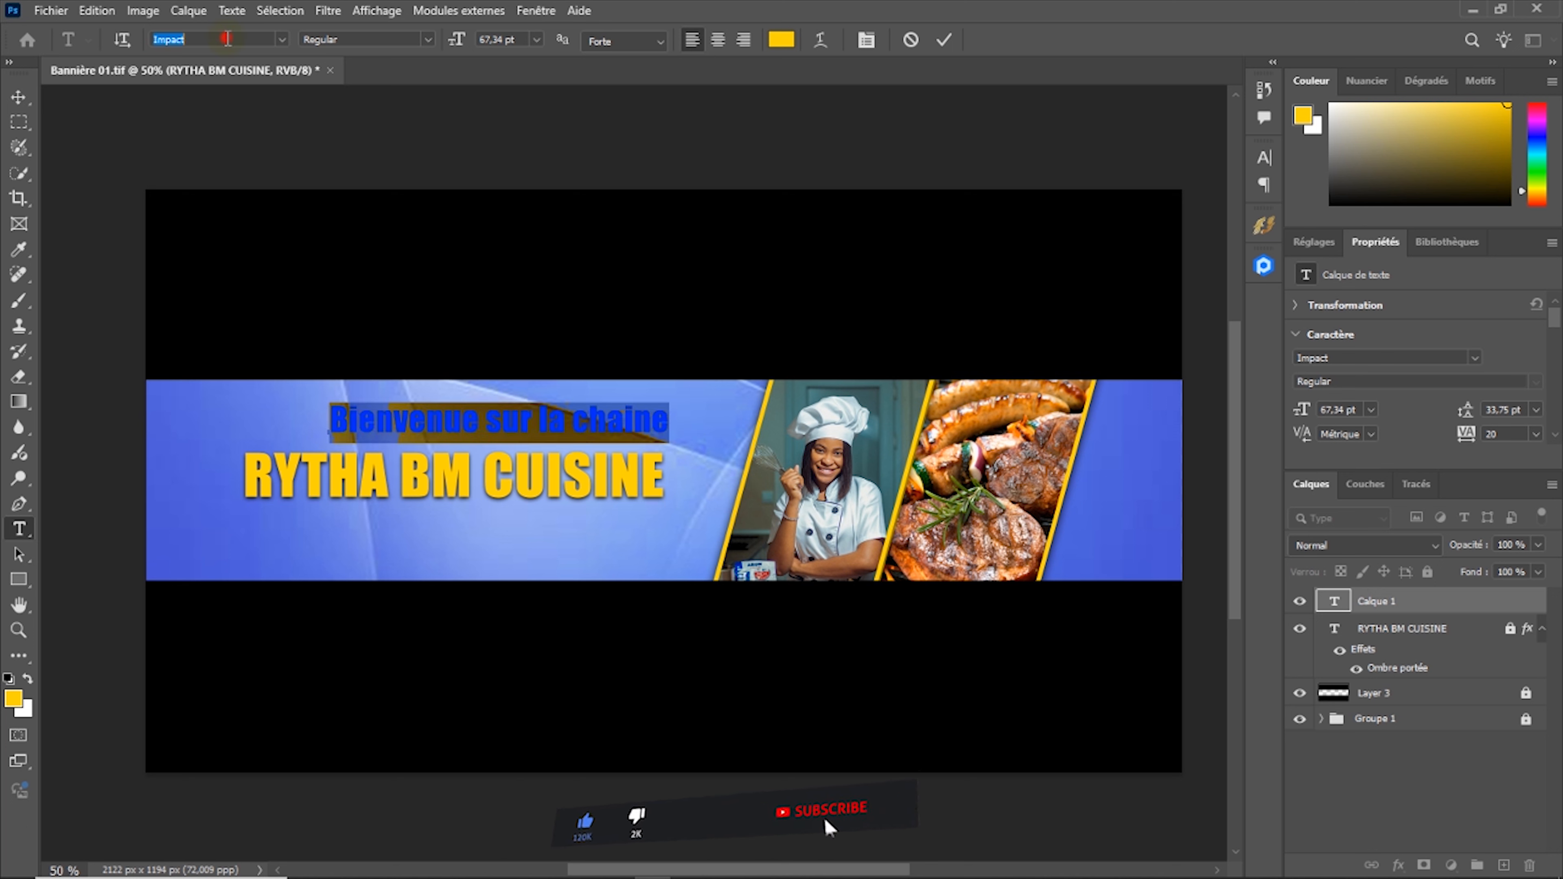
type("Signature Moments")
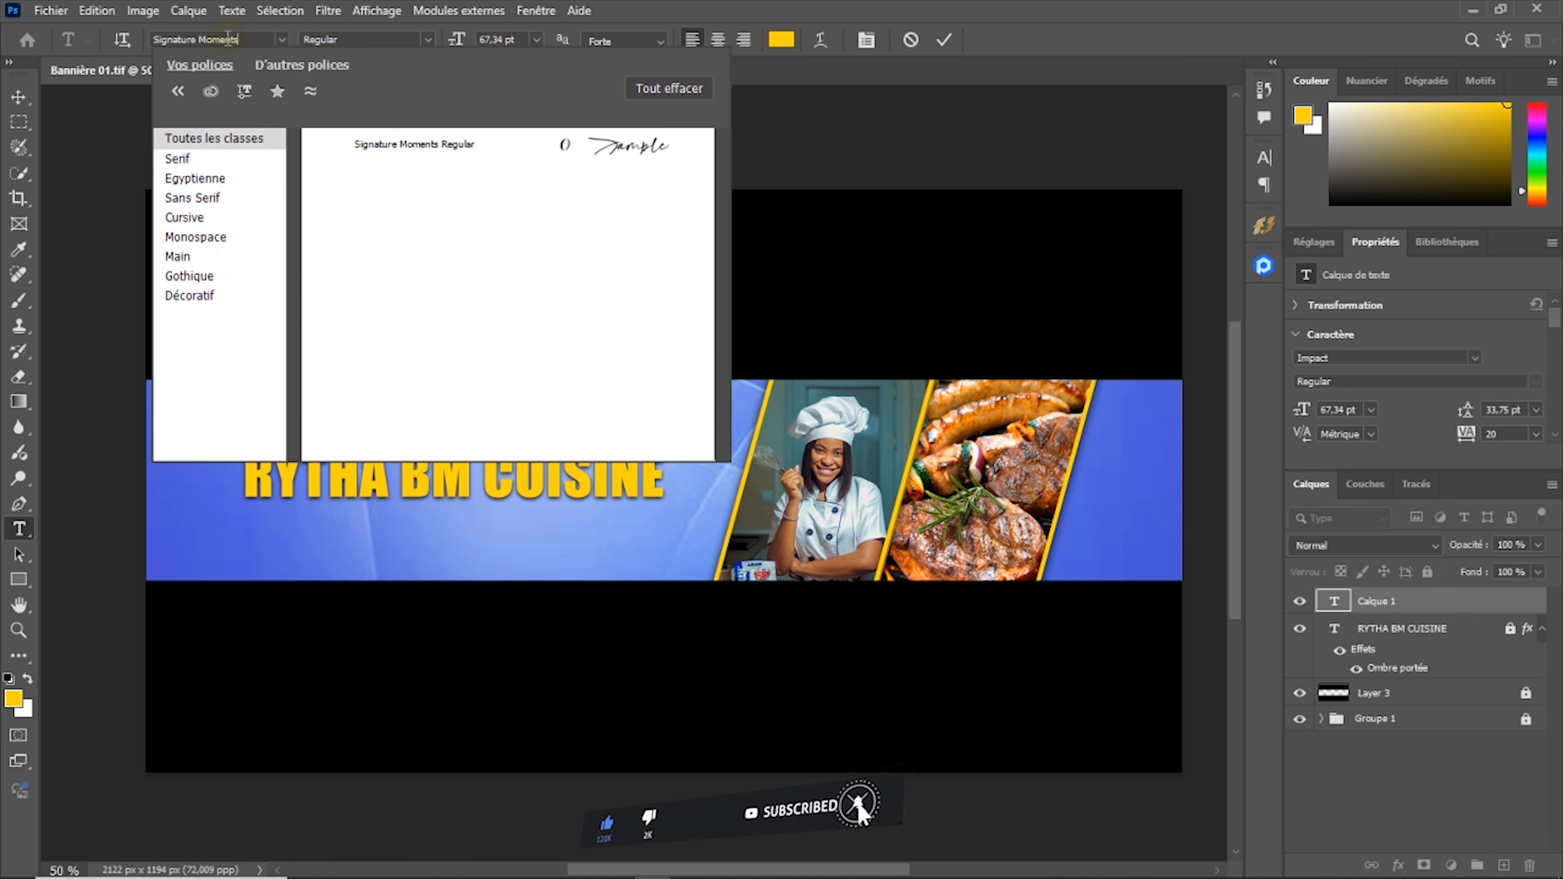
left_click(411, 145)
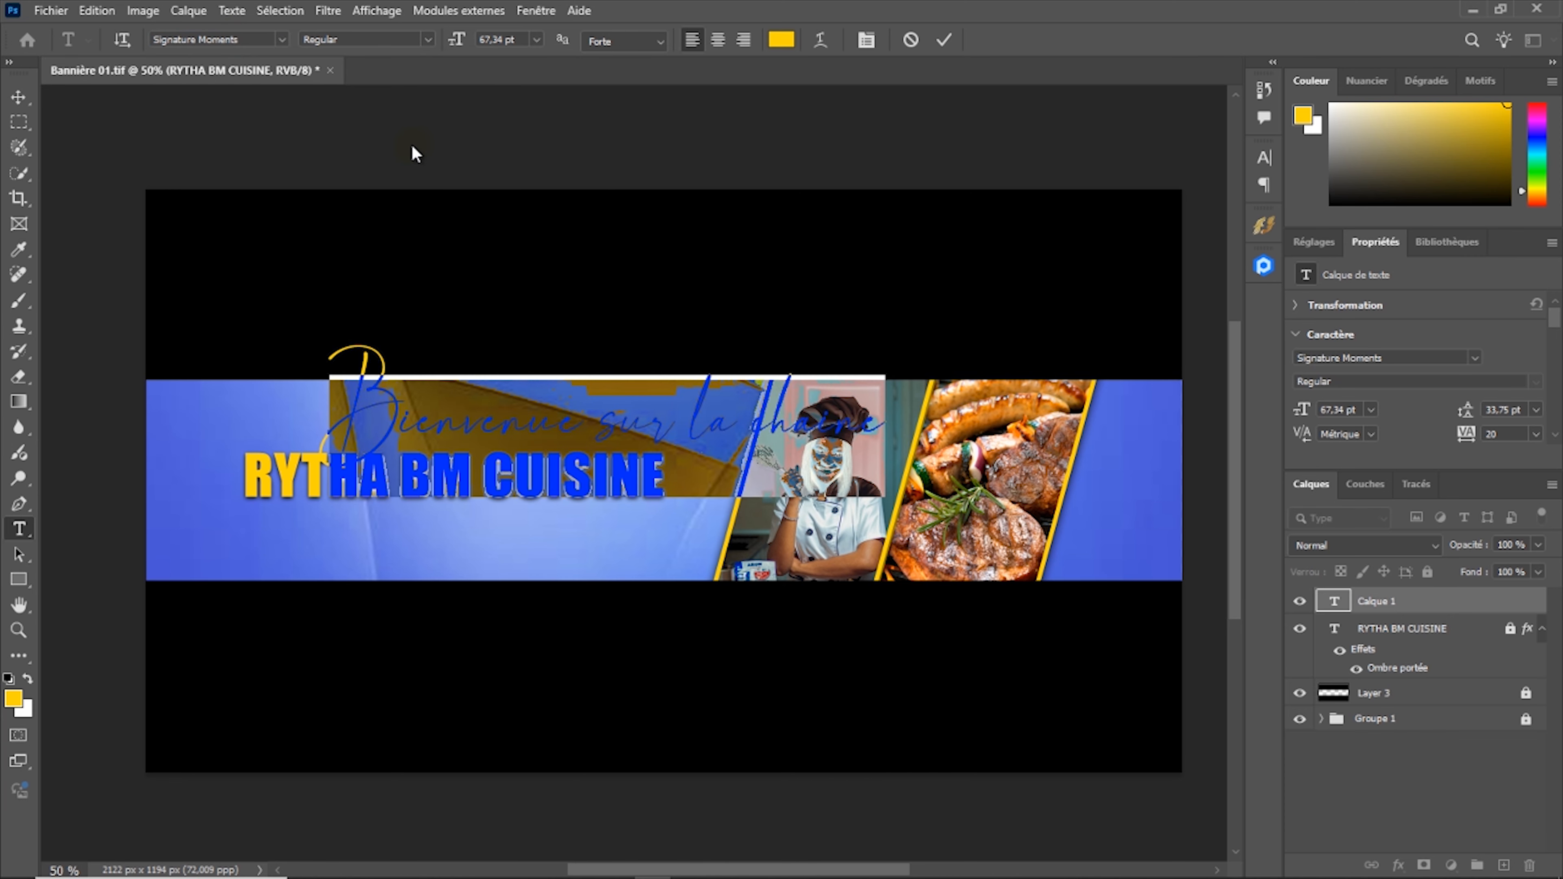
Color the welcome line white ffffff and reduce its size to 39 pt
left_click(781, 39)
left_click_drag(1092, 249, 994, 163)
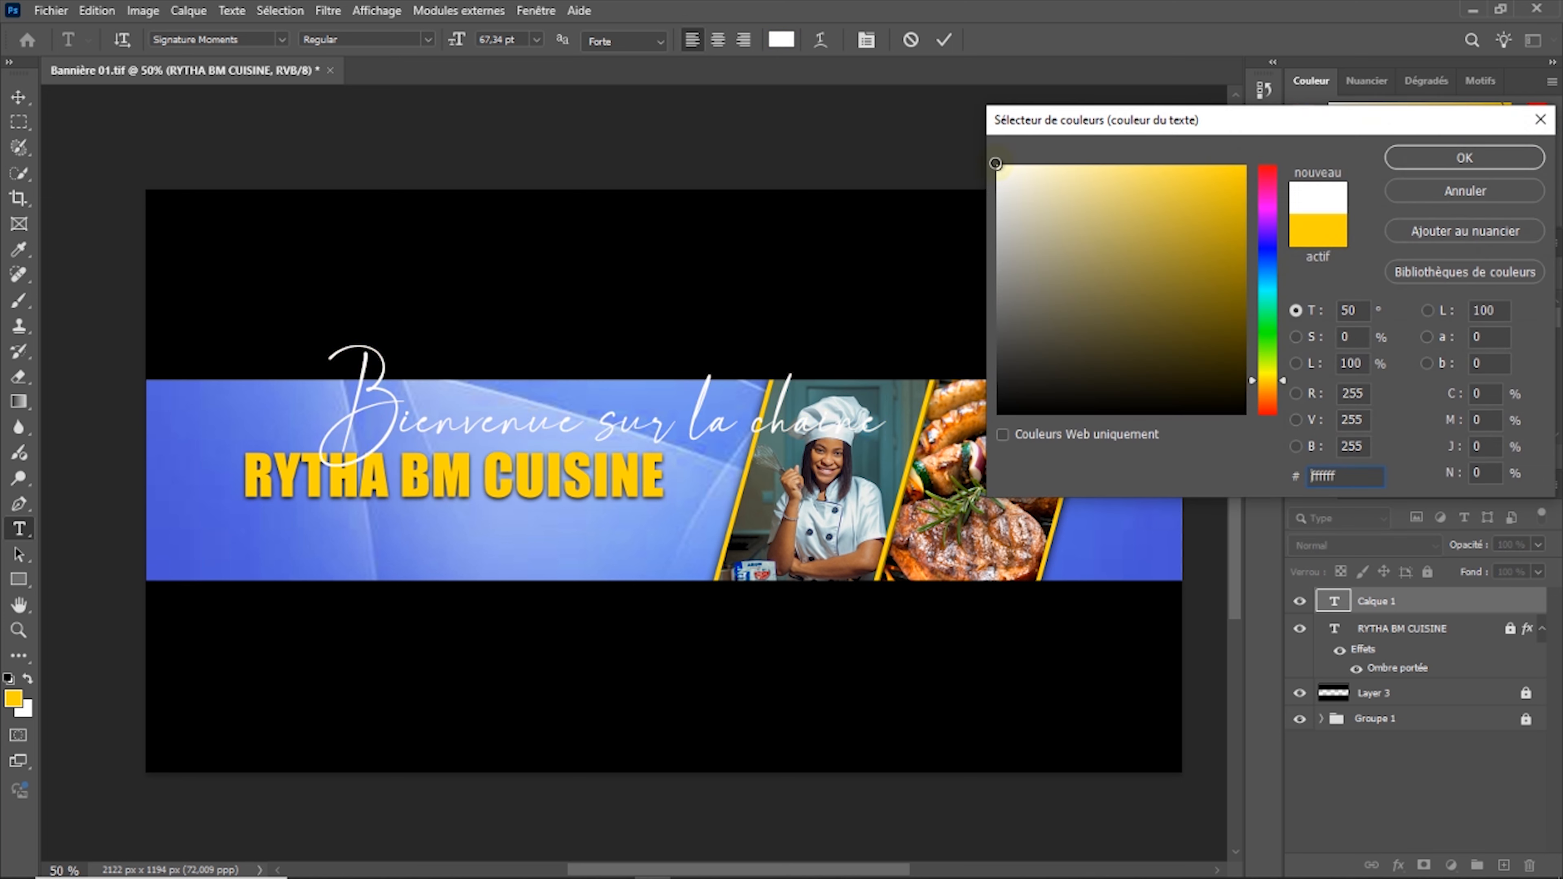
left_click(1412, 163)
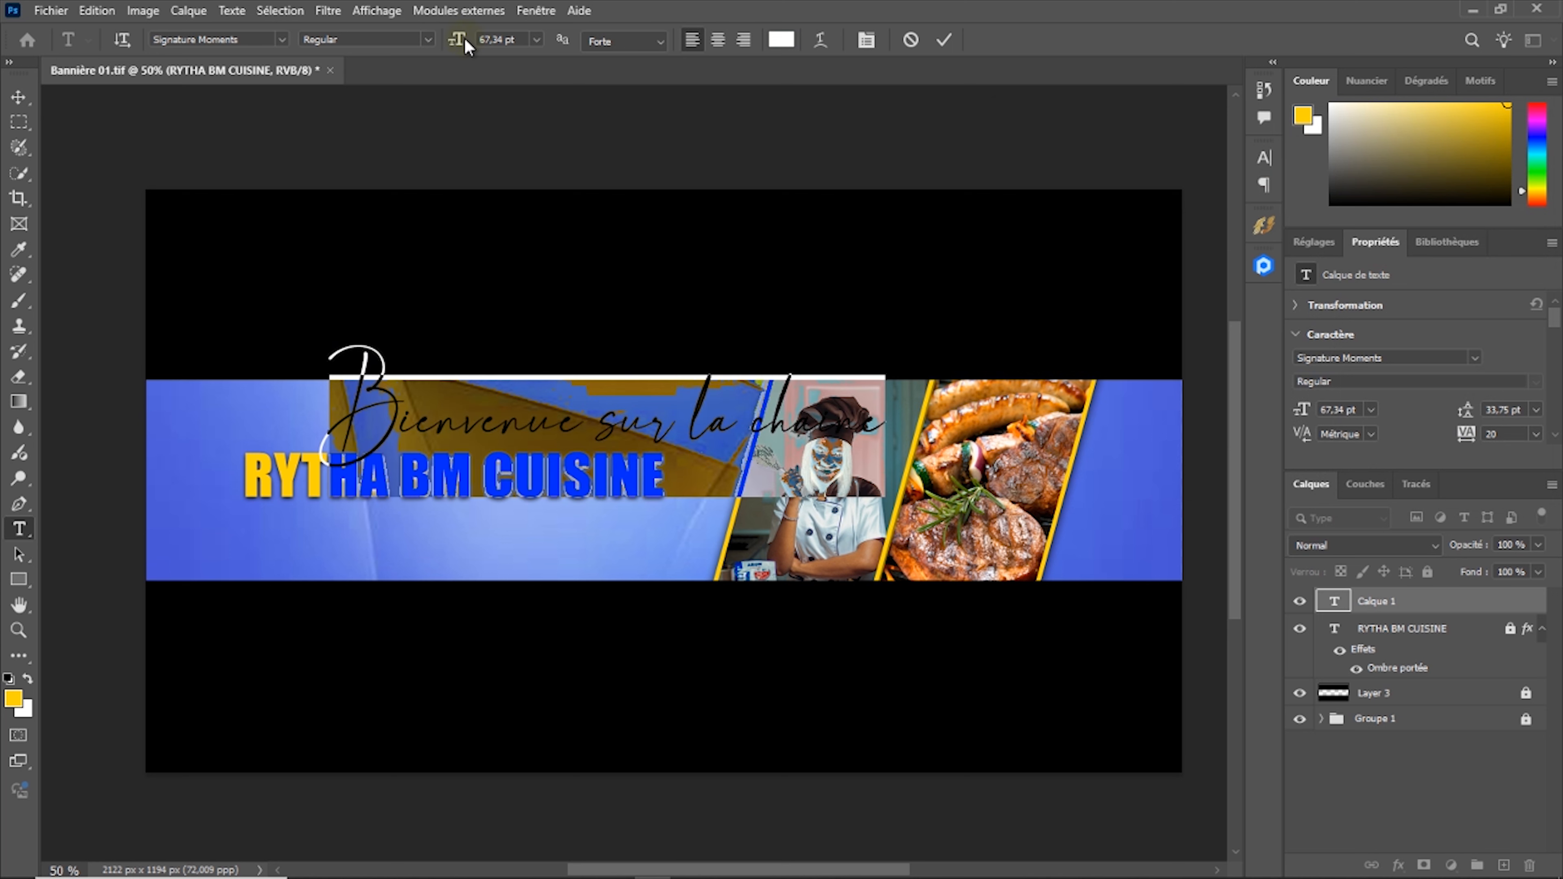
left_click_drag(465, 42, 438, 50)
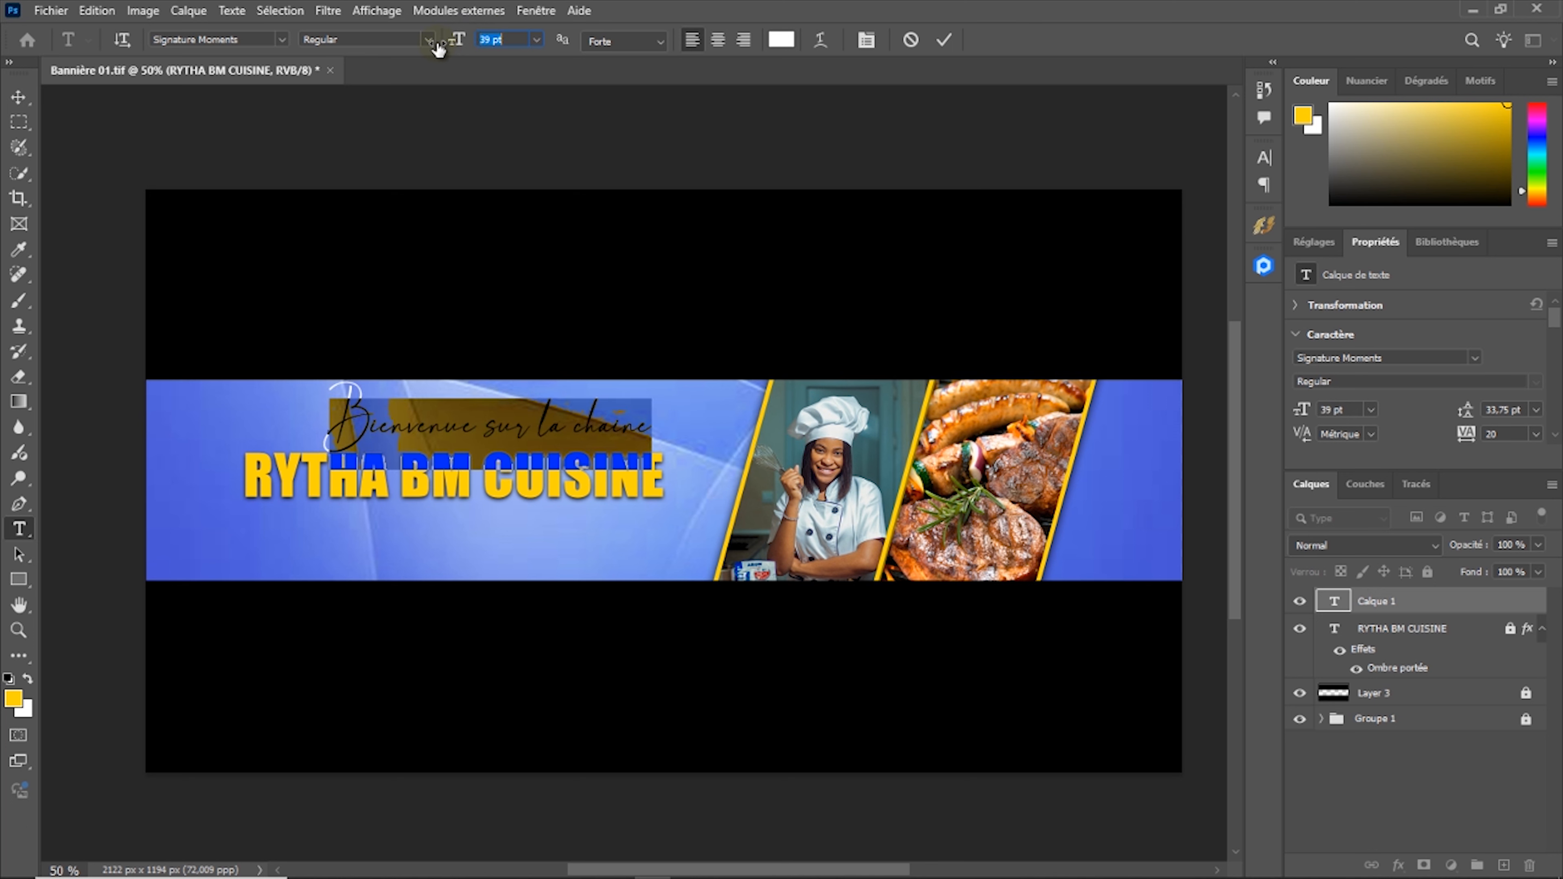
key("ctrl+Return")
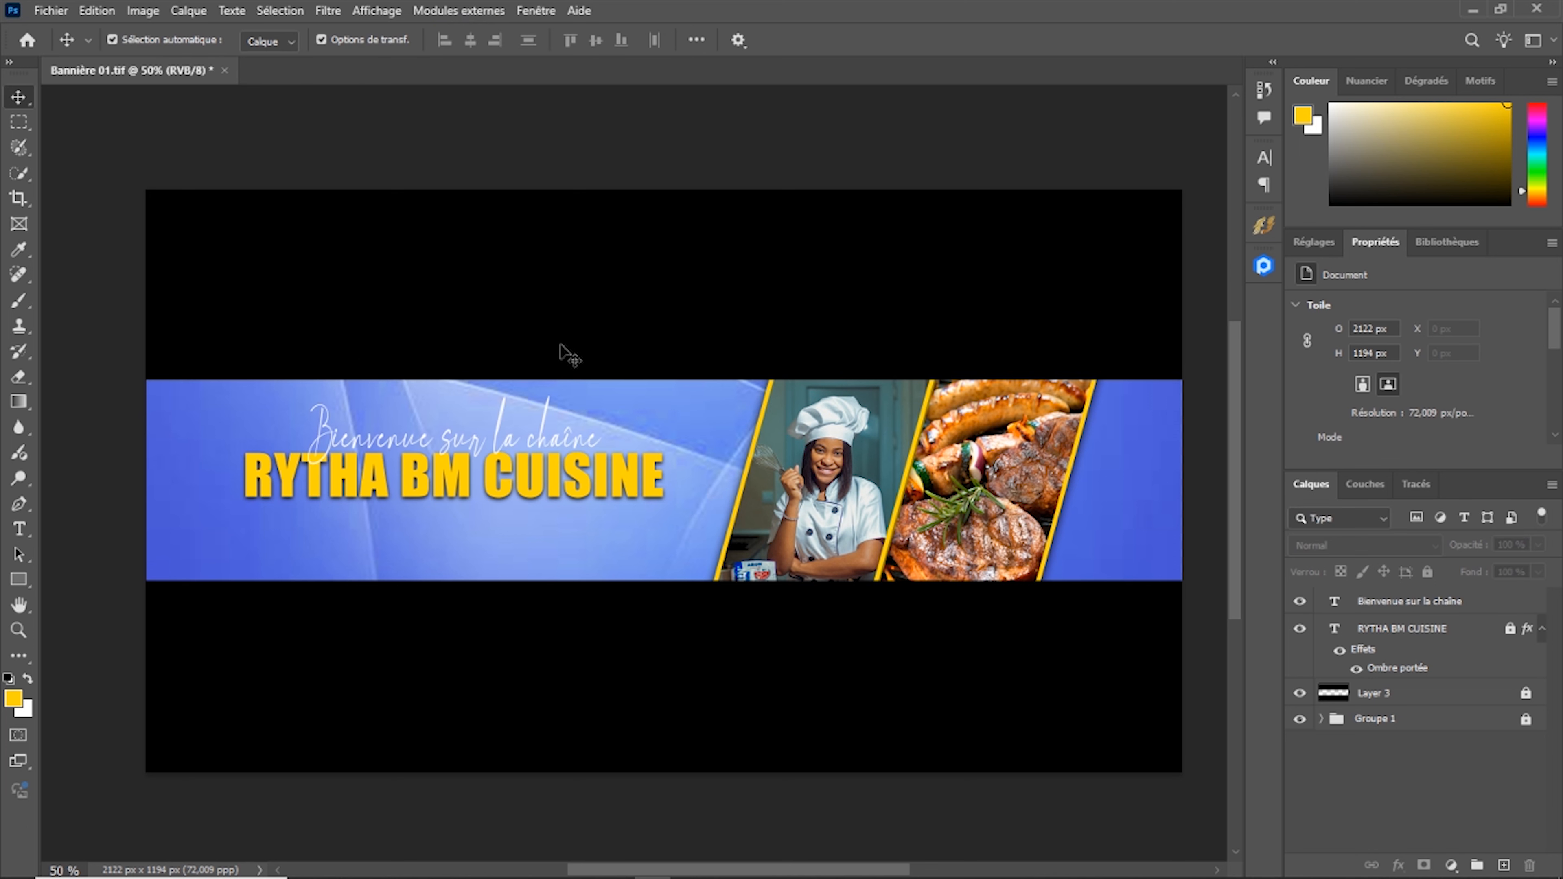
Add a drop shadow with a distance of 2 px and a size of 5 px to the Bienvenue sur la chaîne layer
left_click(1409, 603)
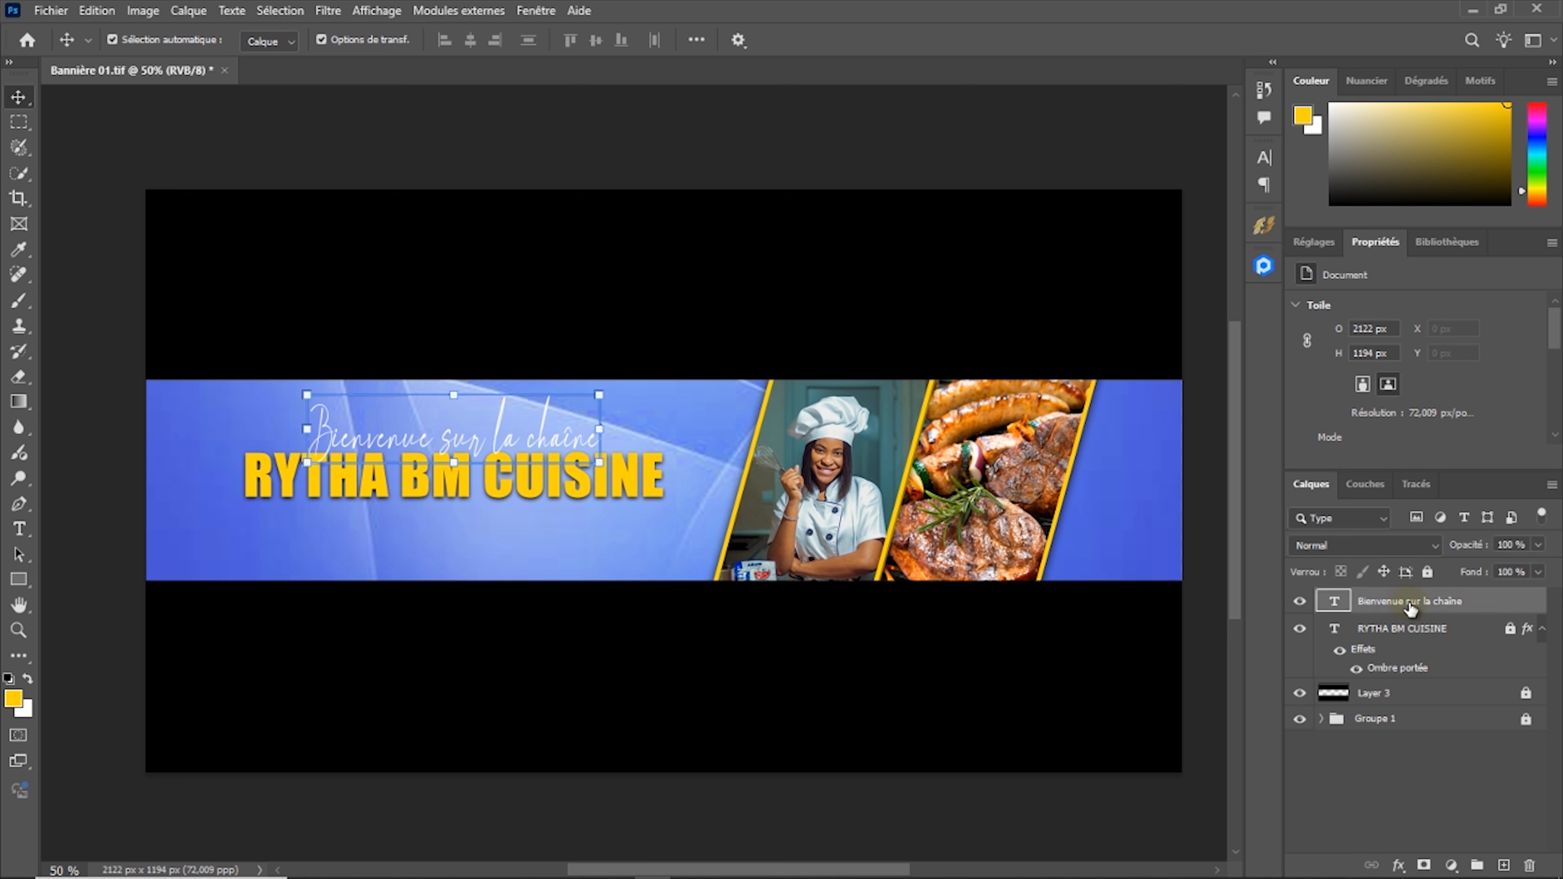
left_click(1492, 609)
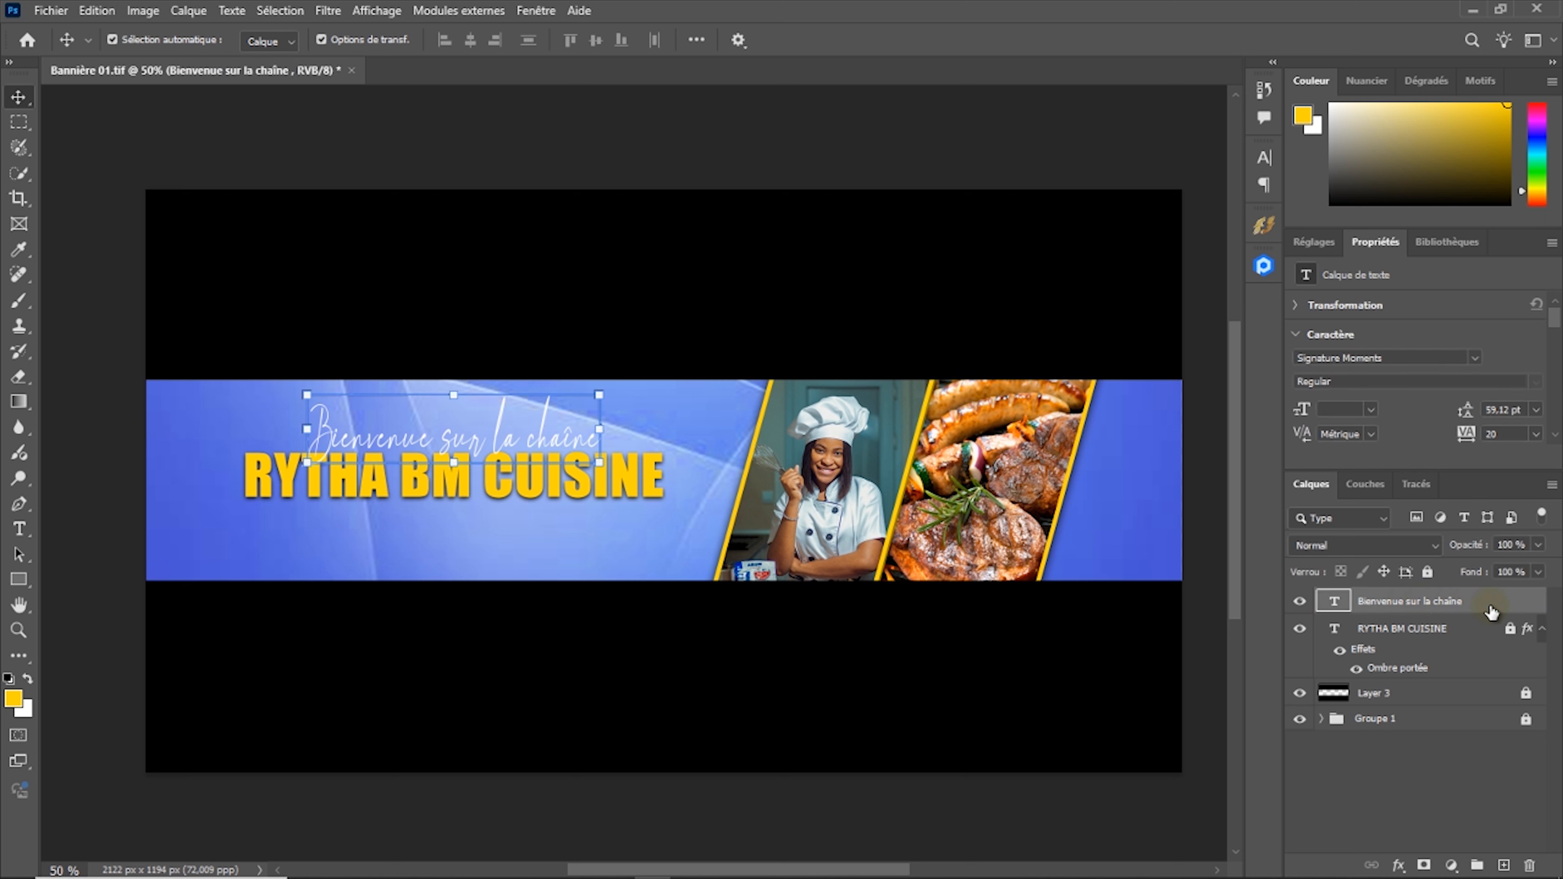
double_click(1492, 610)
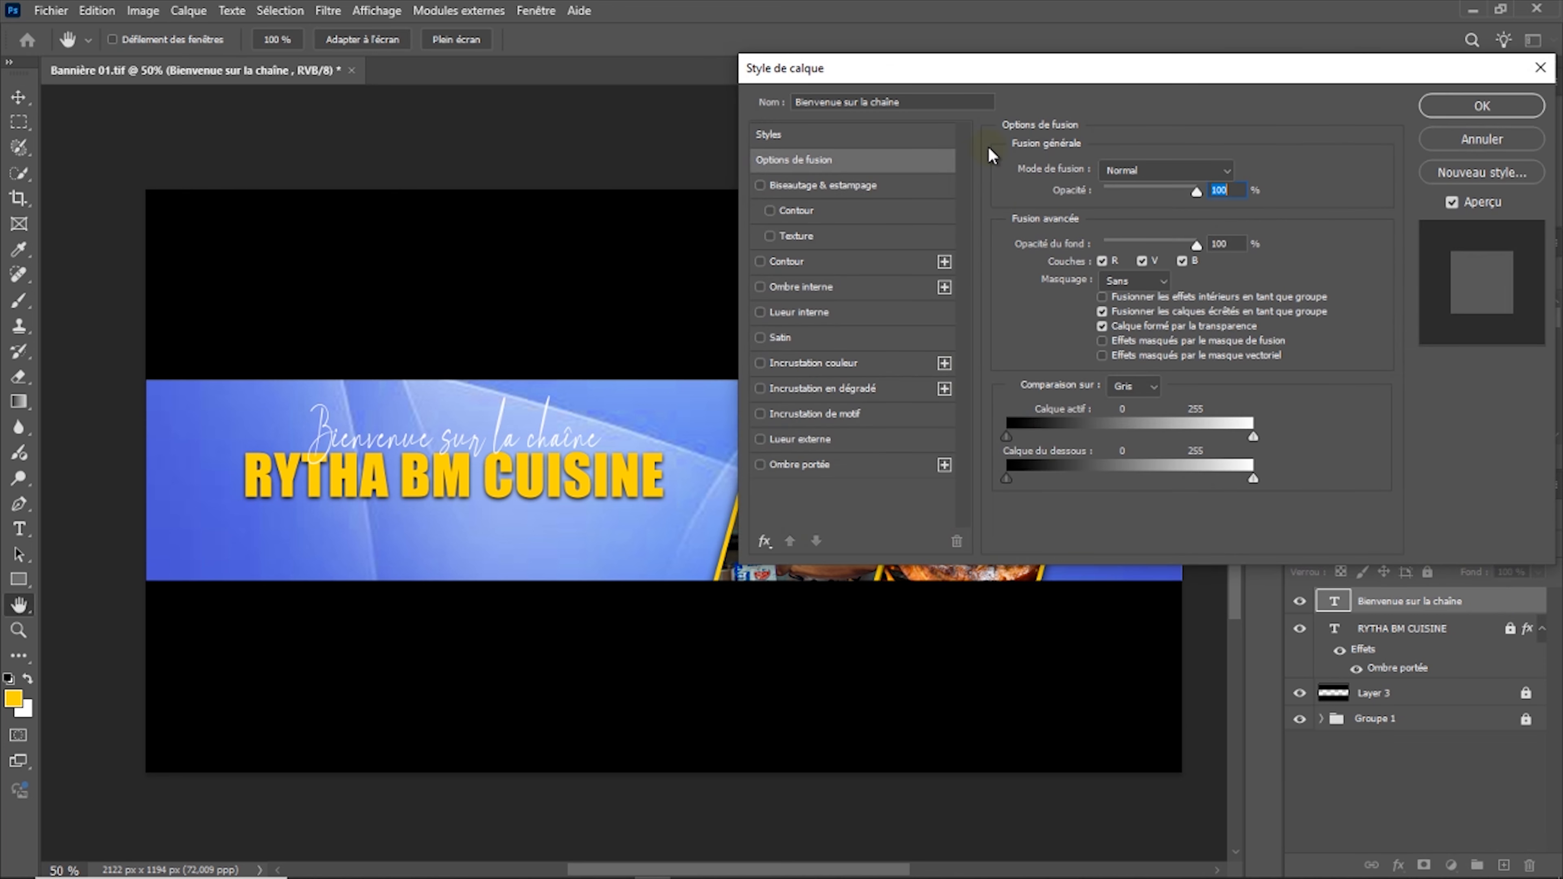
left_click_drag(877, 85, 875, 120)
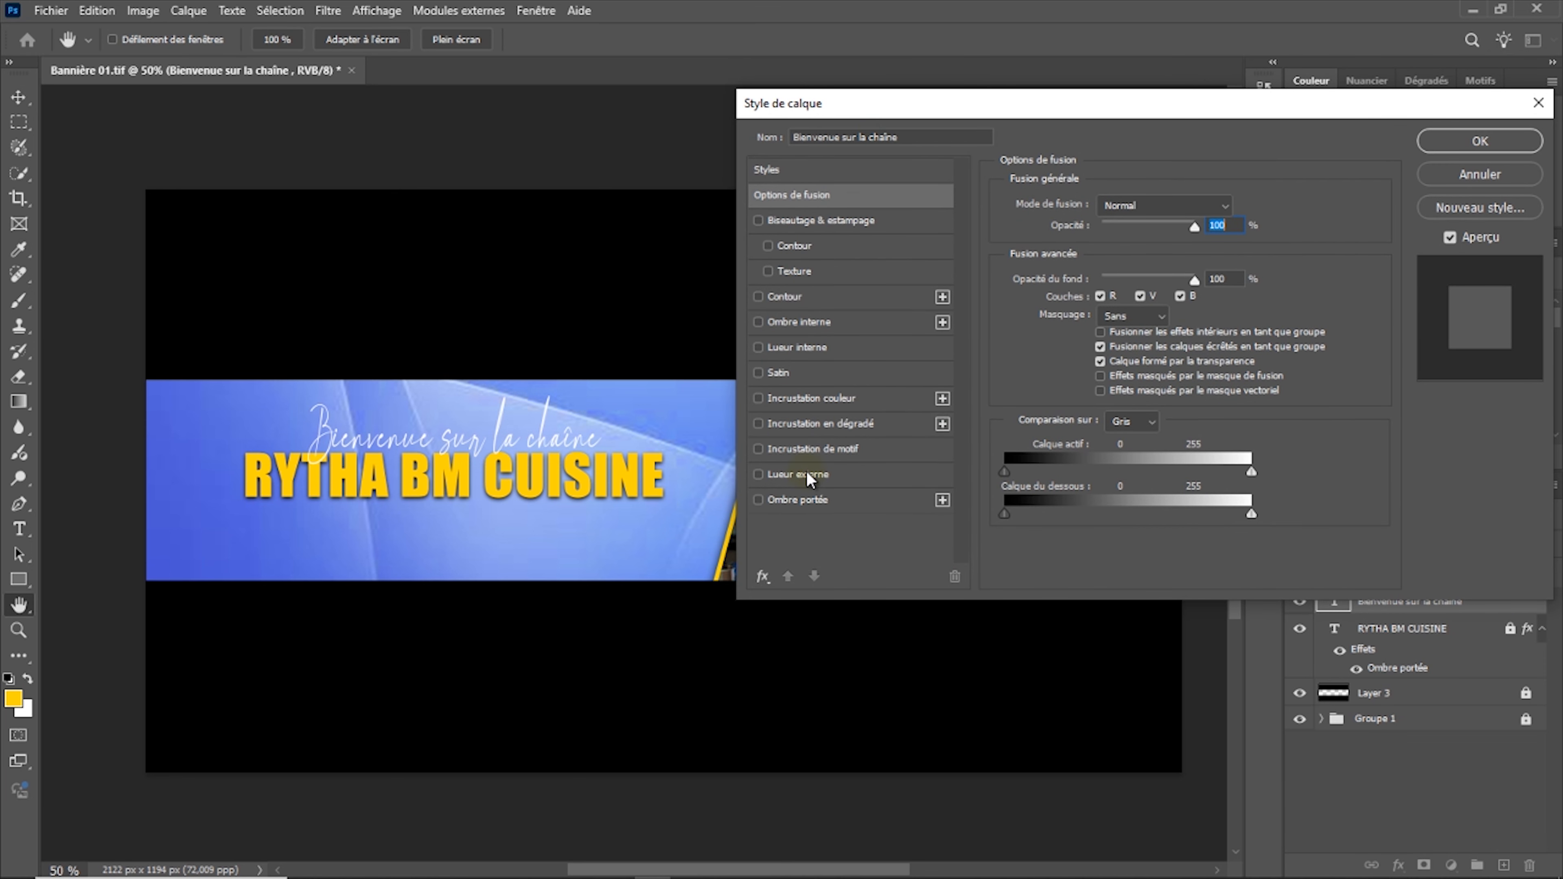
left_click(798, 500)
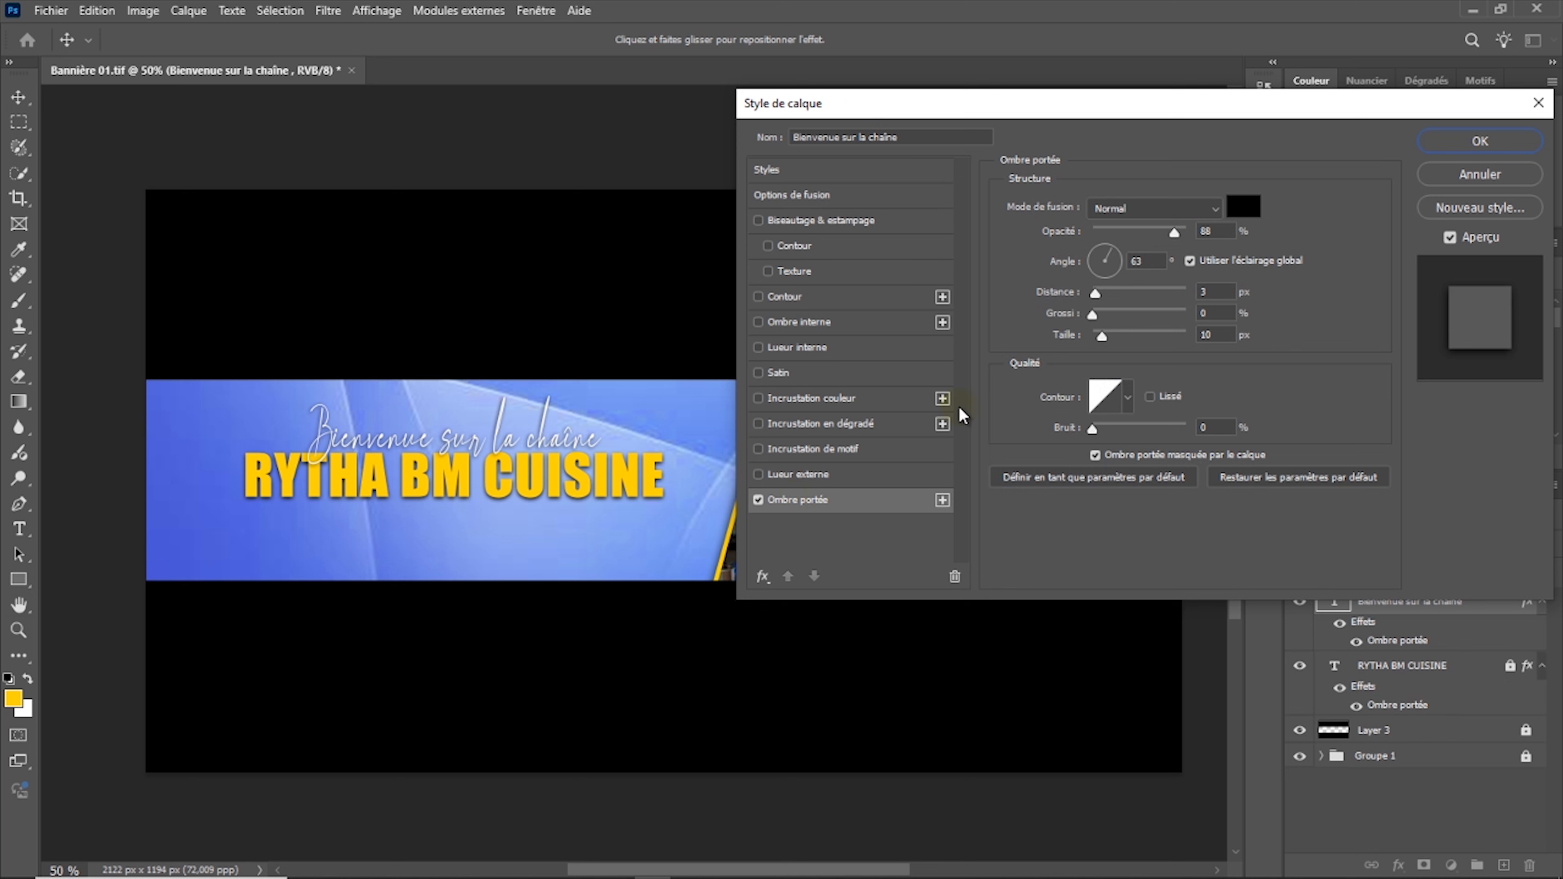
left_click_drag(1101, 333, 1100, 334)
left_click_drag(1100, 341, 1099, 339)
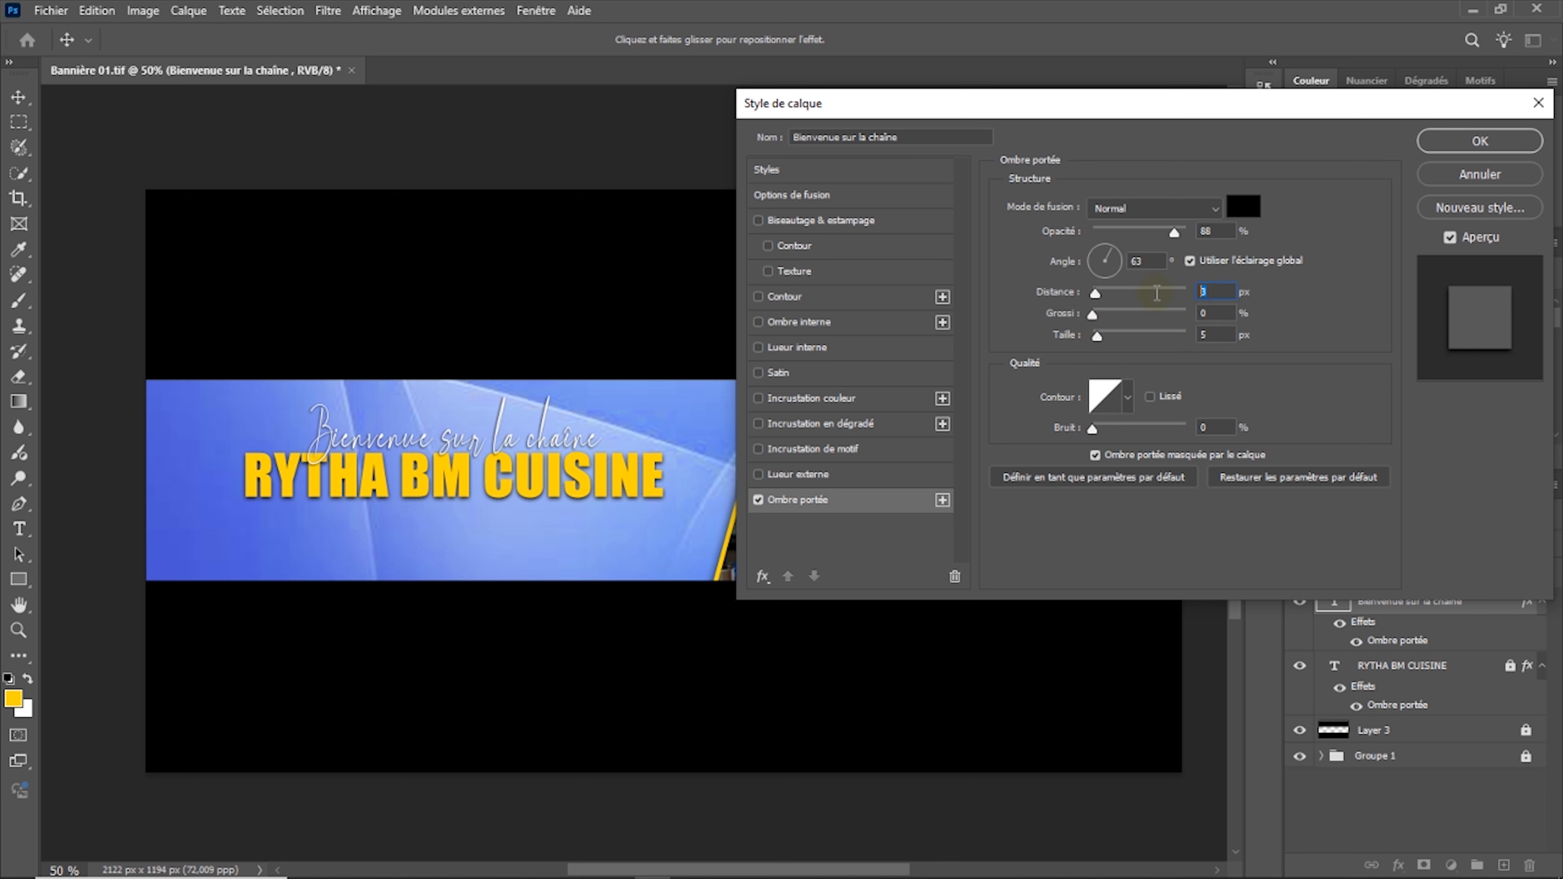
type("2")
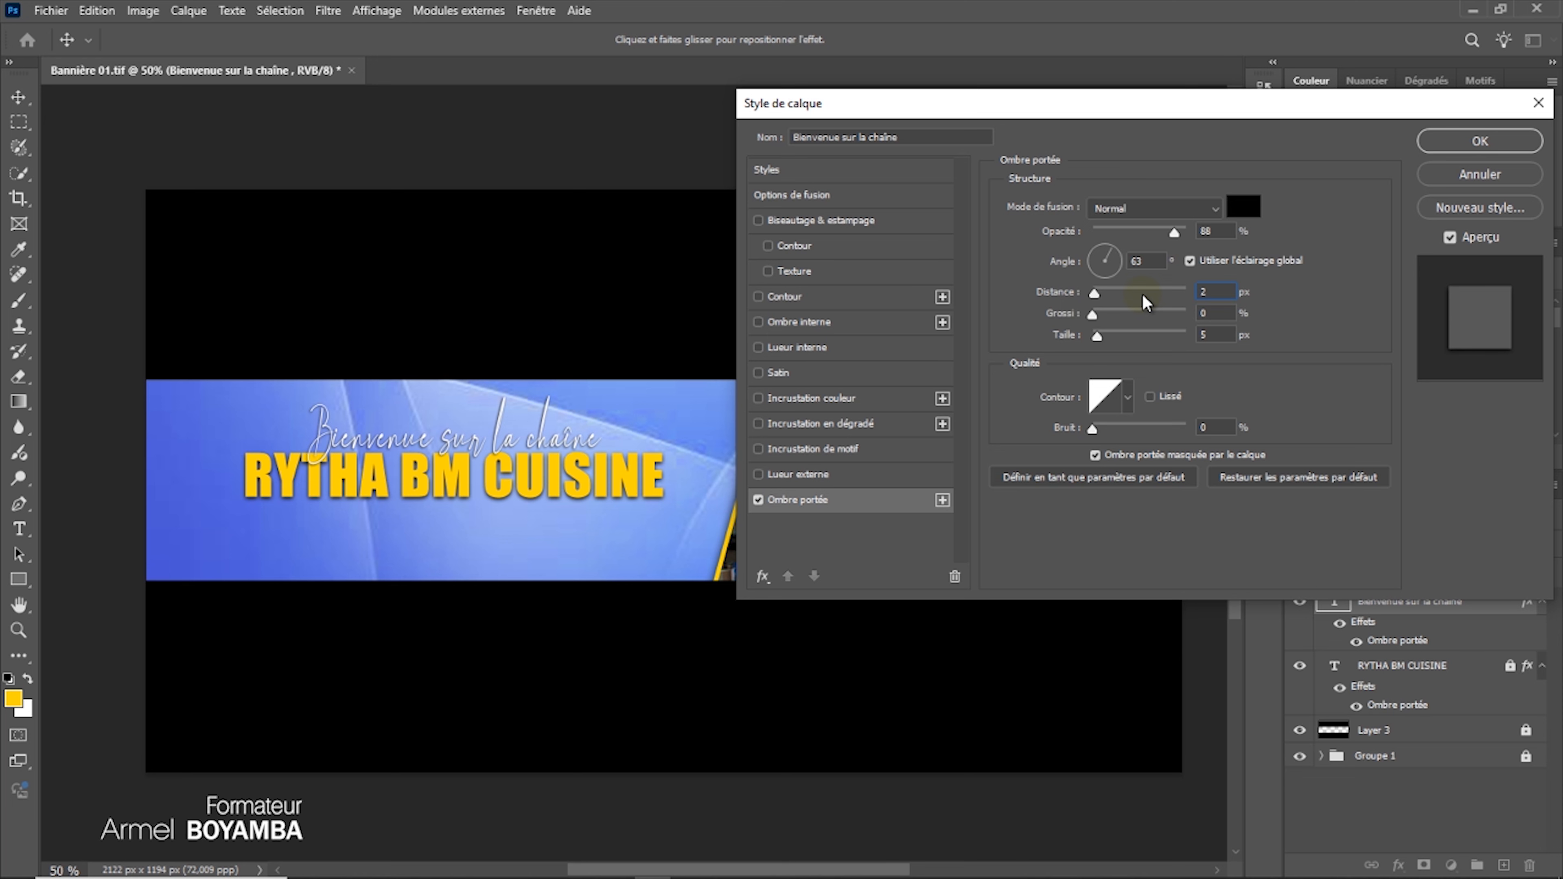
left_click(1447, 142)
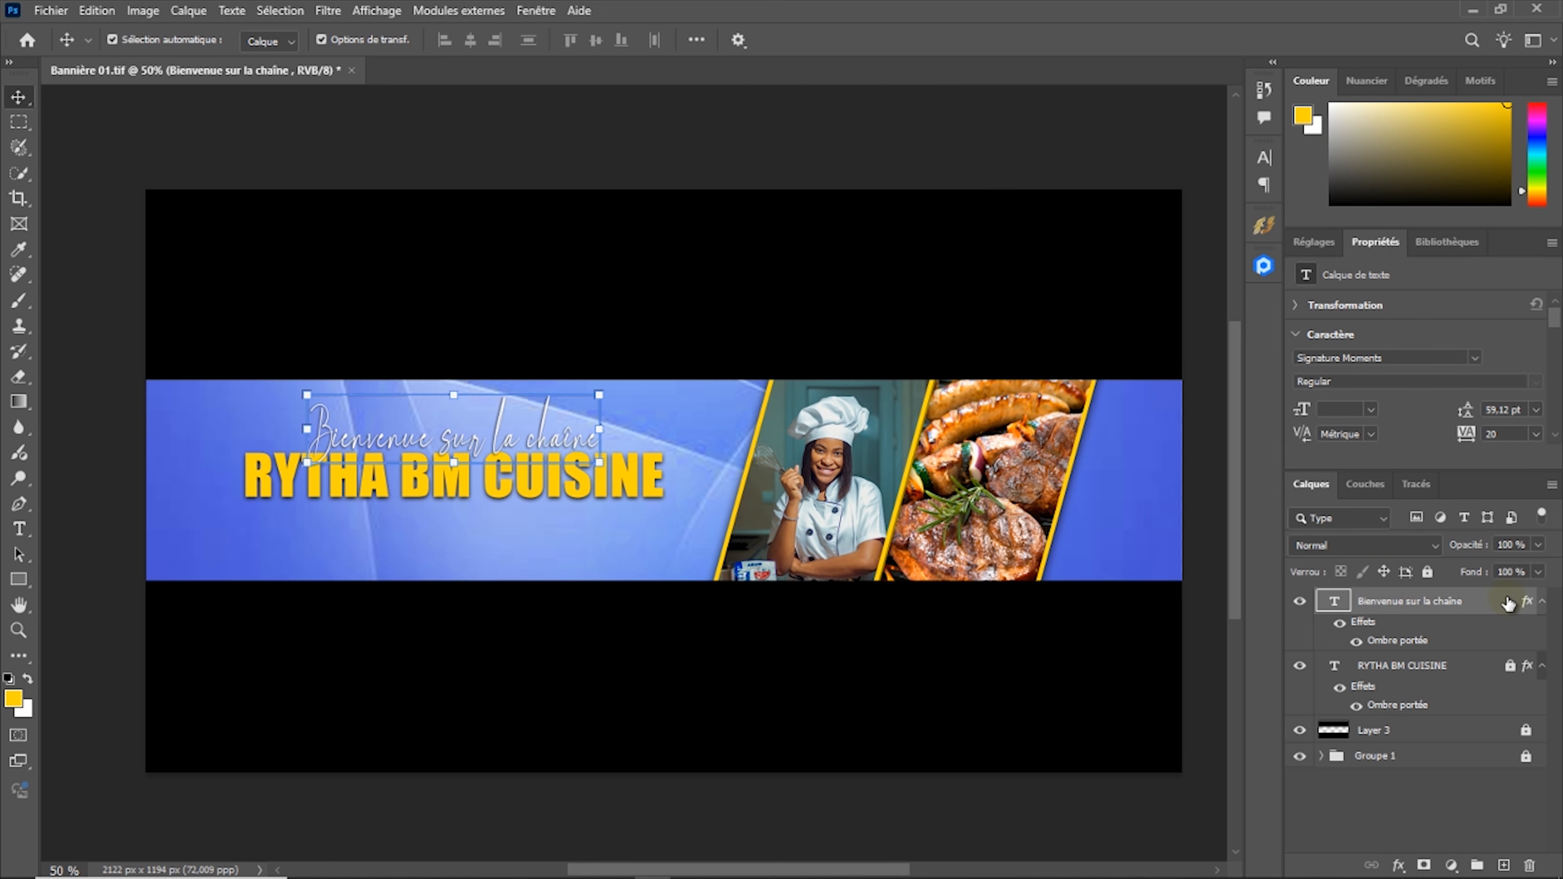
Collapse the effects of both text layers and unlock the RYTHA BM CUISINE layer
left_click(1543, 601)
left_click(1535, 629)
left_click(1543, 628)
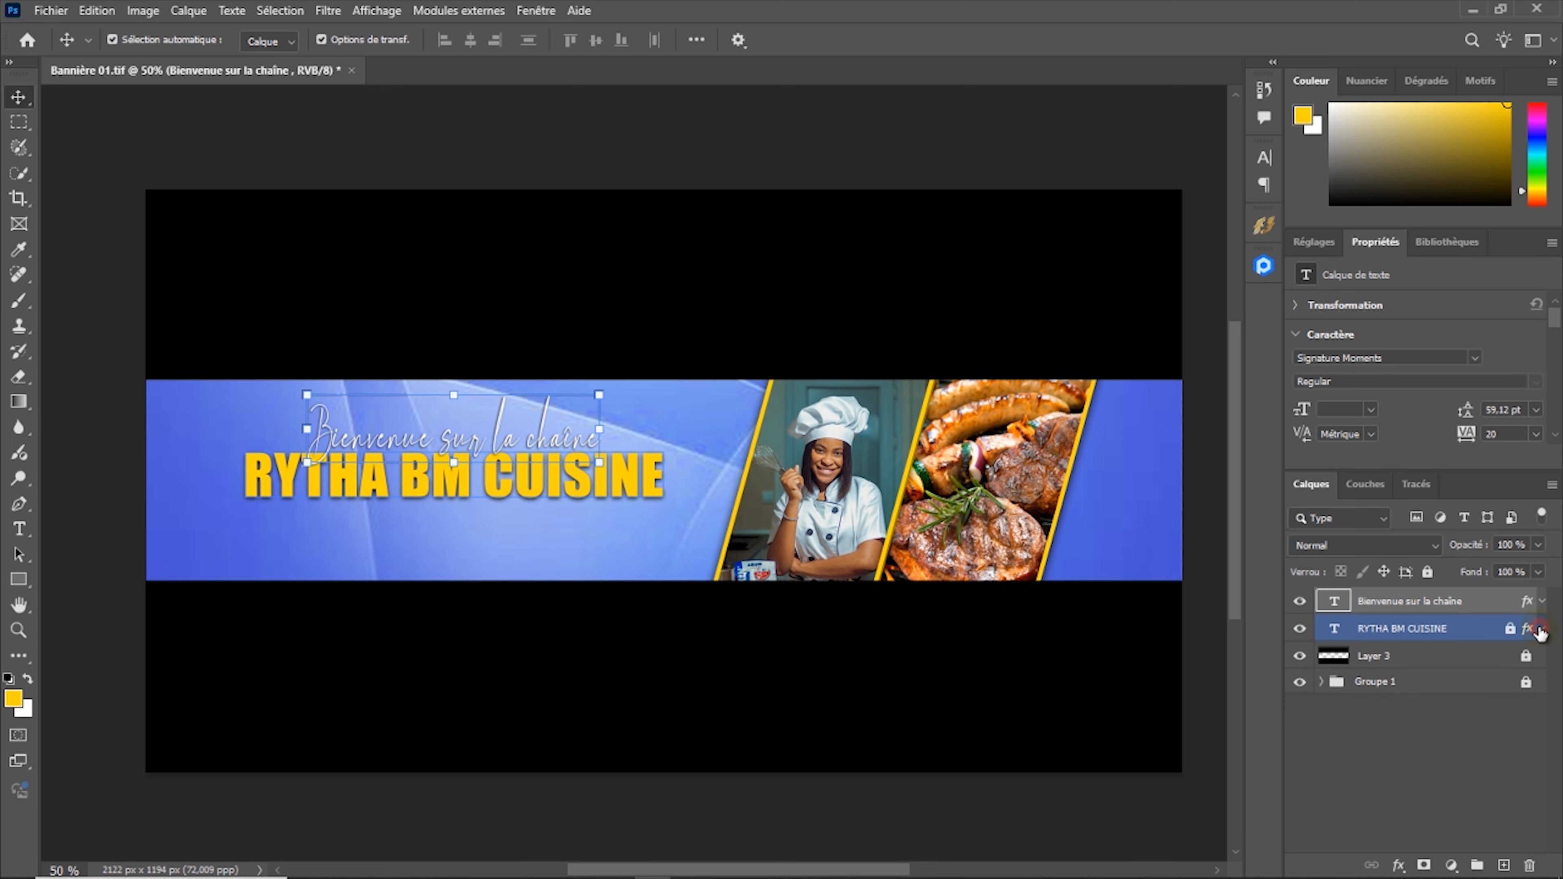
left_click(1506, 604)
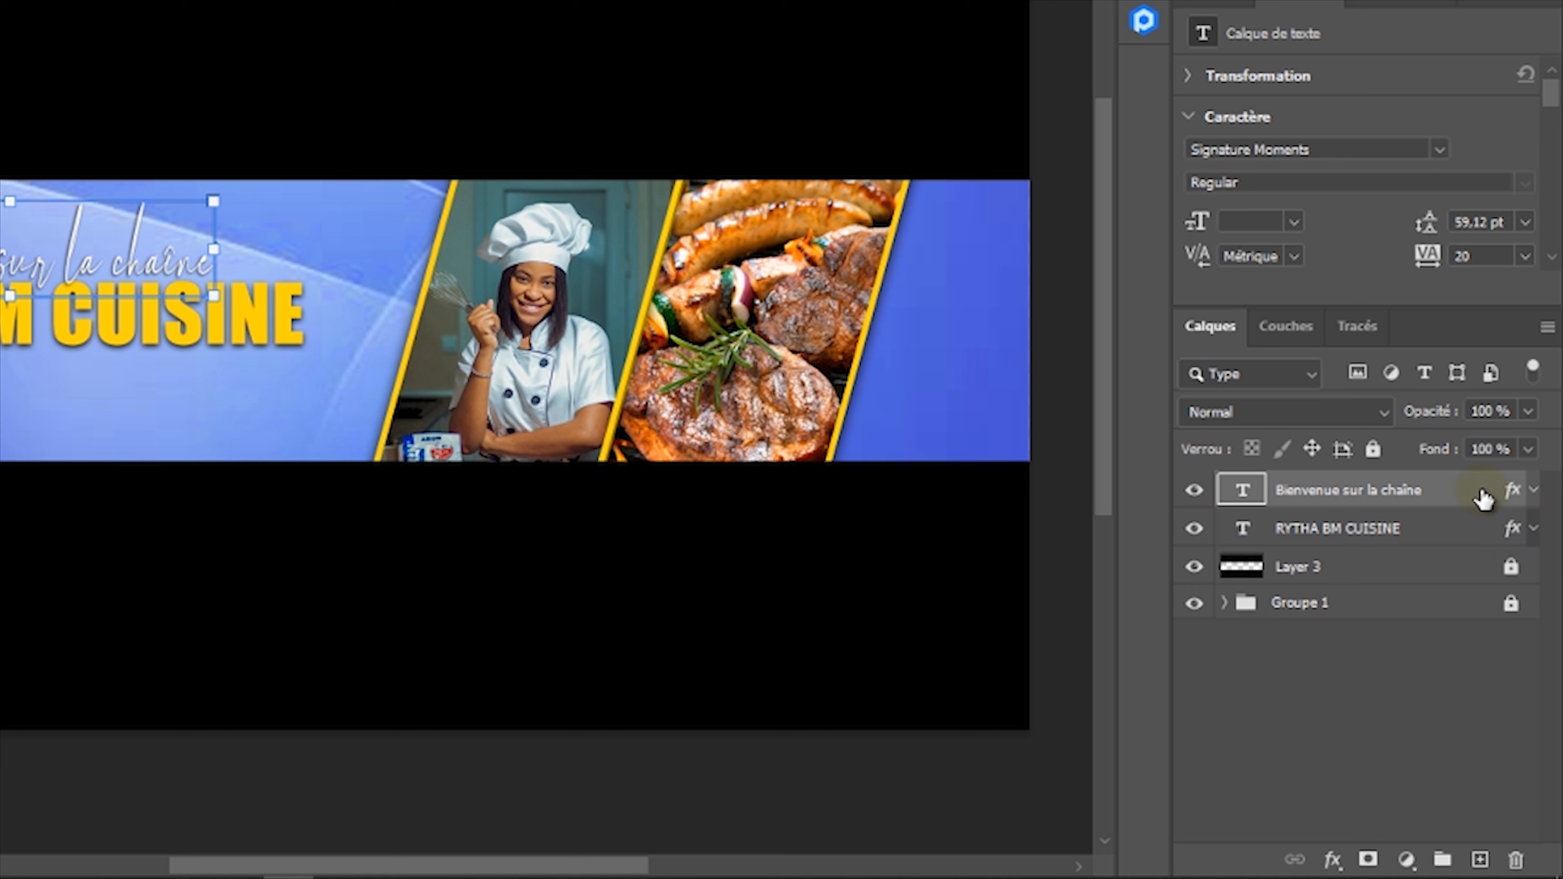
Group the Bienvenue sur la chaîne and RYTHA BM CUISINE layers and lock the group
left_click(1462, 530, "shift")
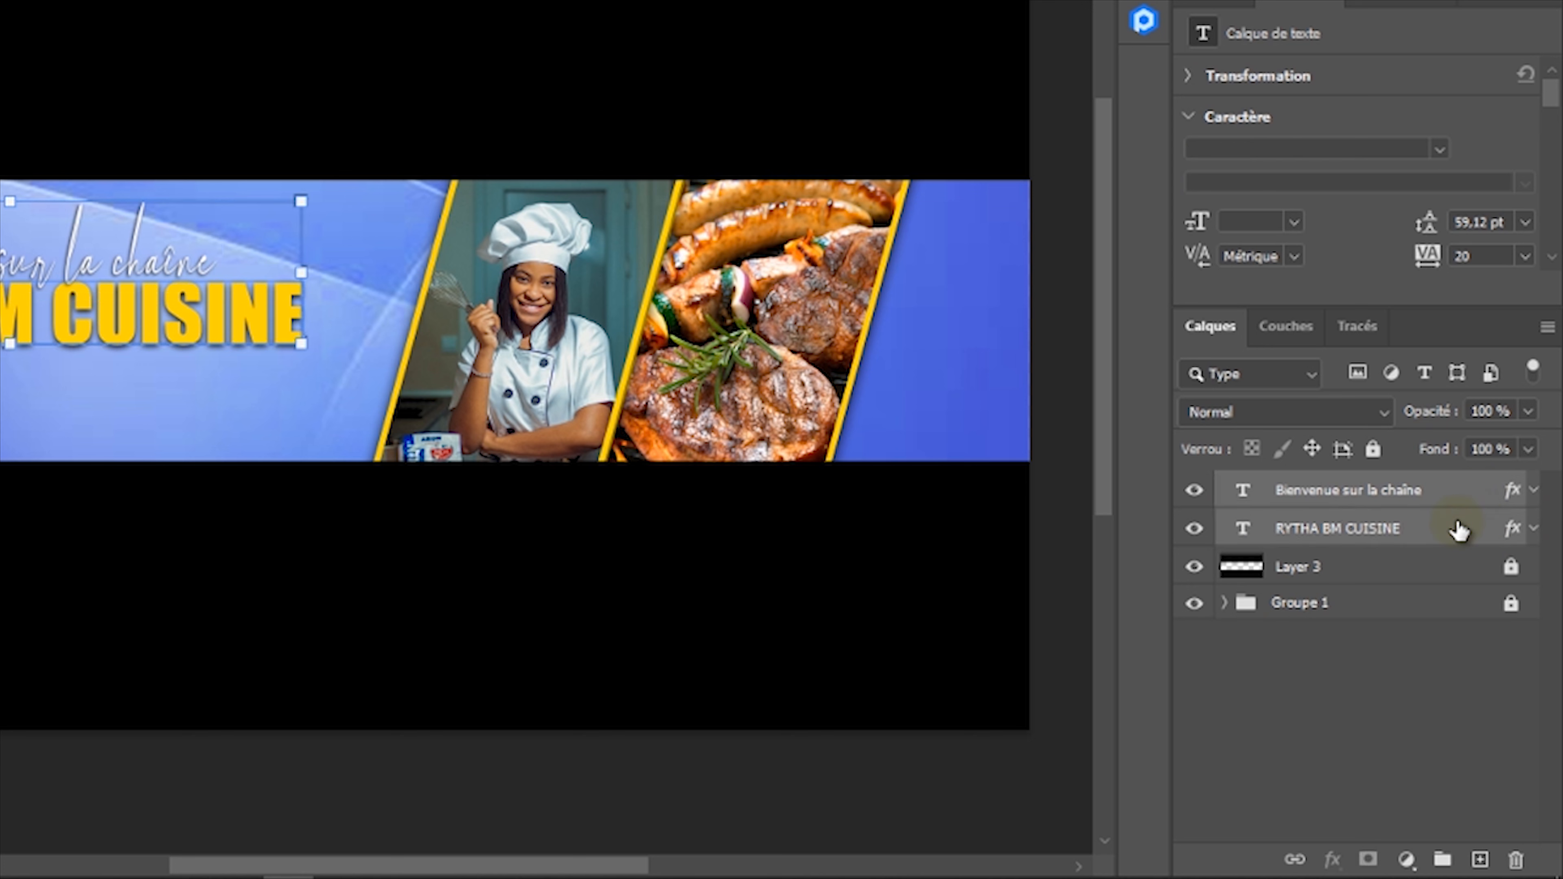
key("ctrl+g")
left_click(1458, 524)
left_click(1265, 491)
left_click(1194, 488)
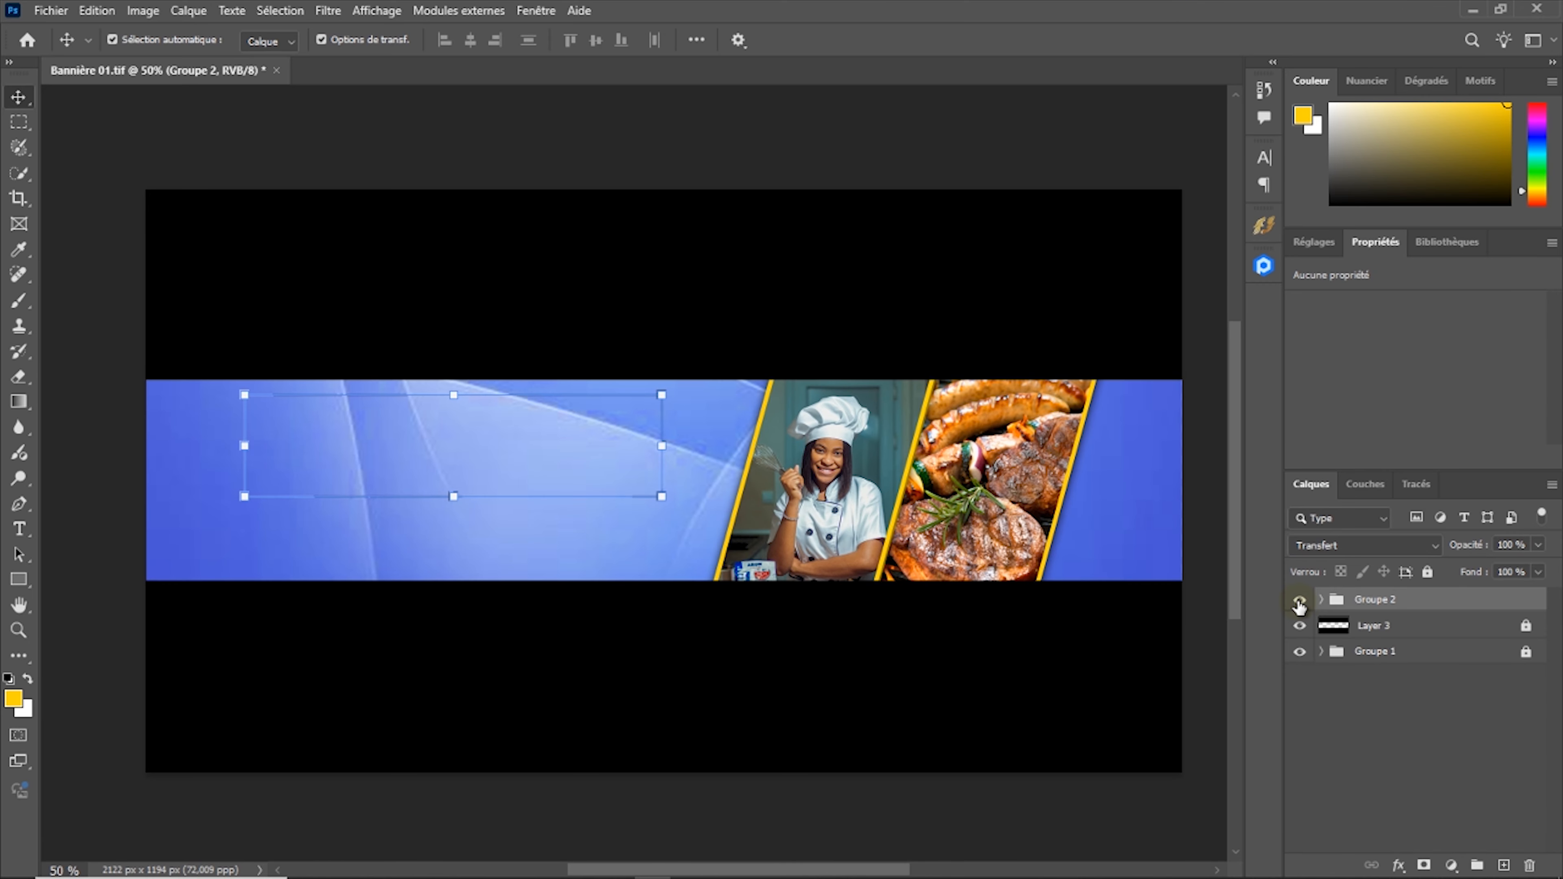
left_click(1299, 602)
left_click(1428, 572)
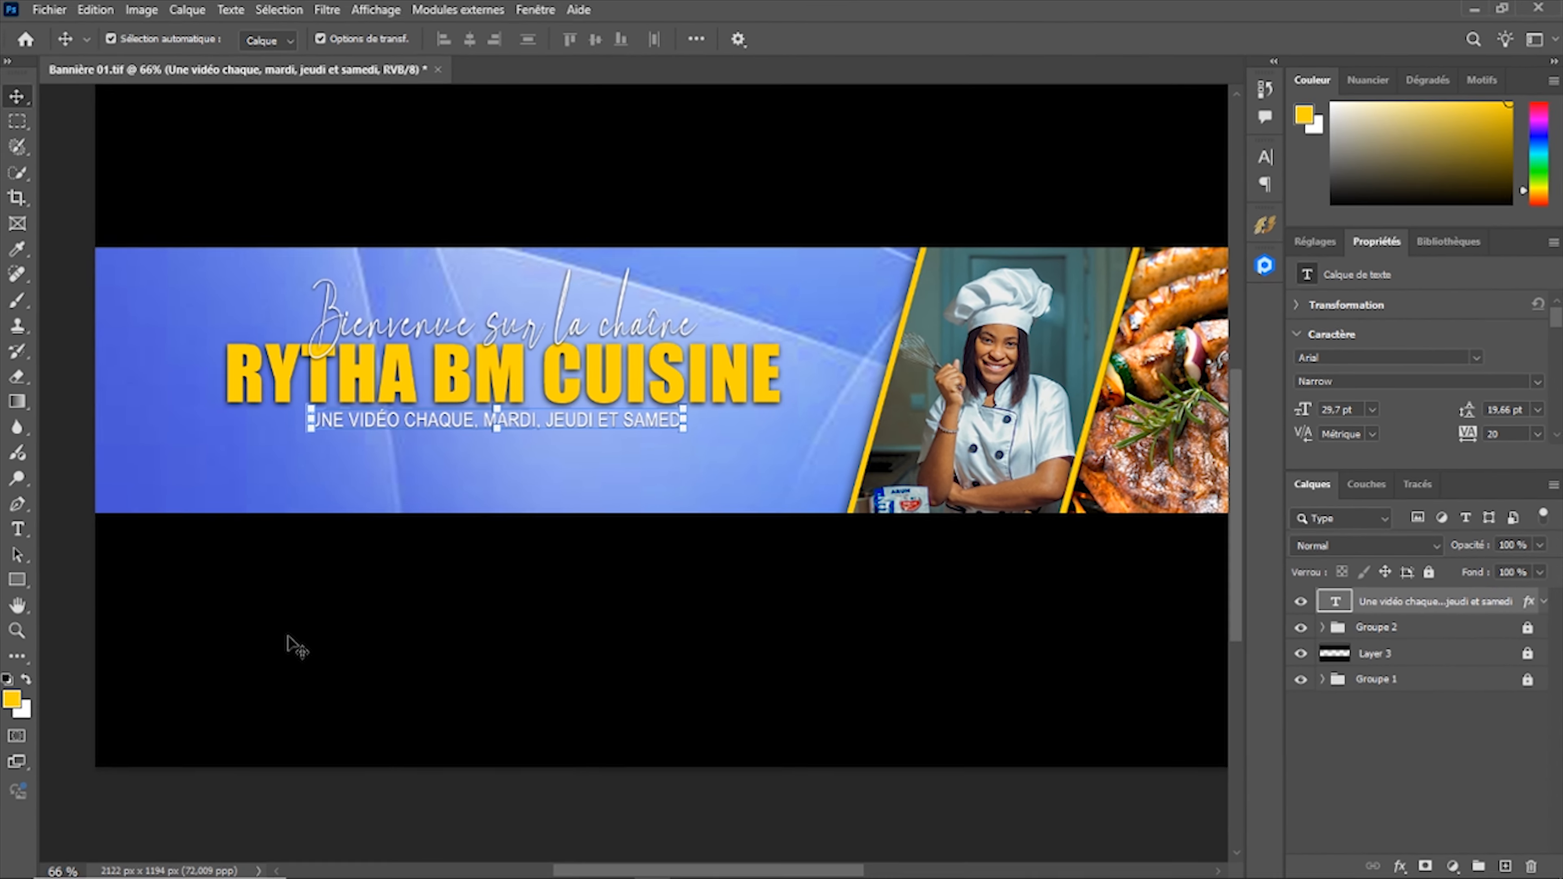
Set the Rectangle tool's fill color to red ff0404
left_click(18, 580)
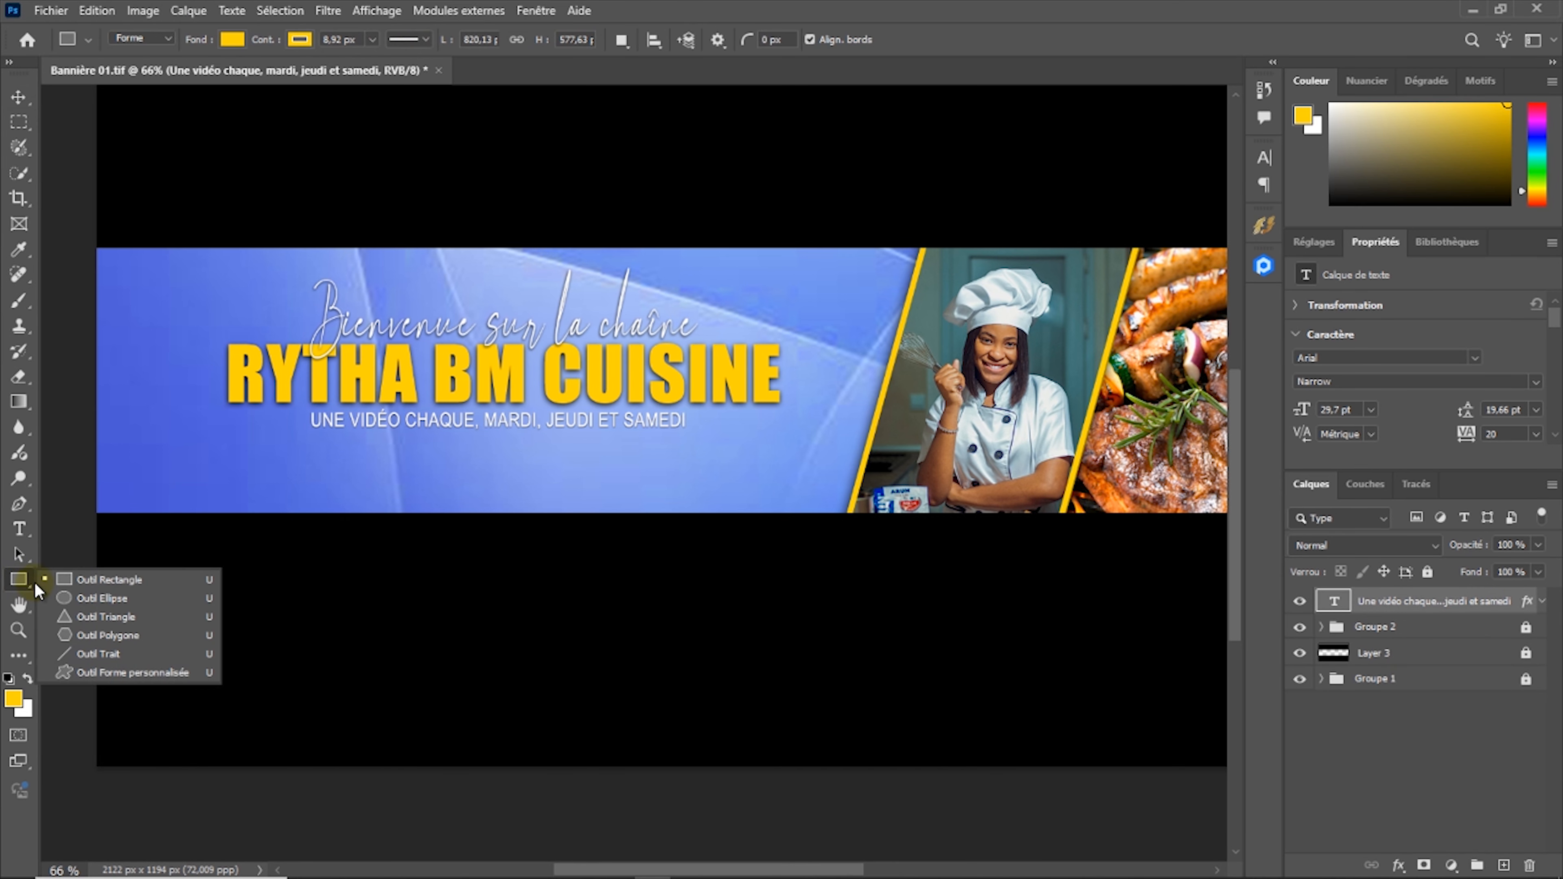
left_click(78, 582)
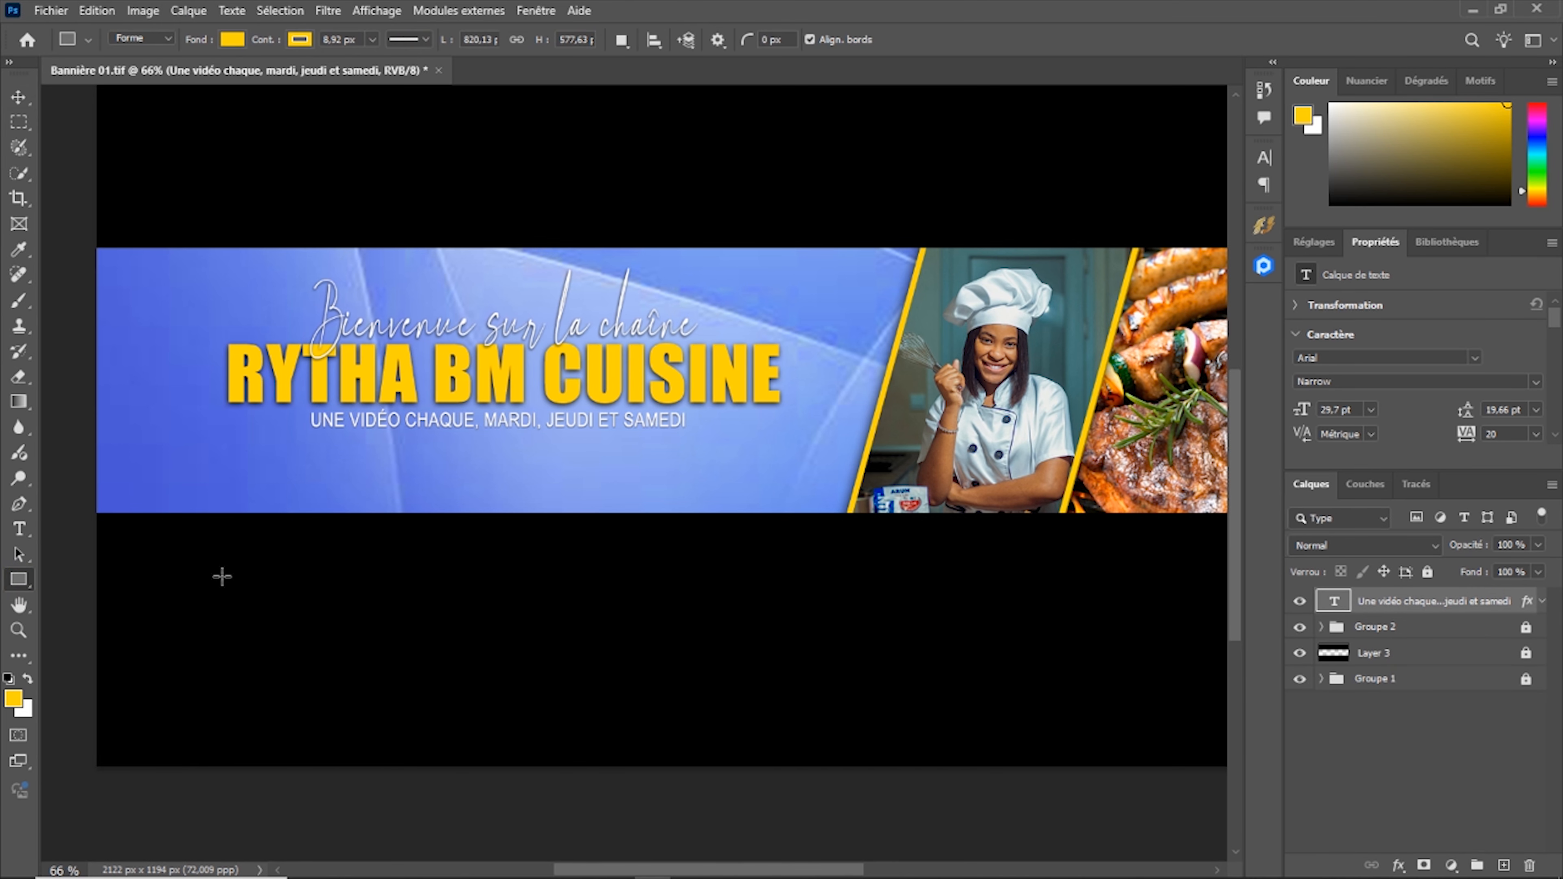
left_click(233, 40)
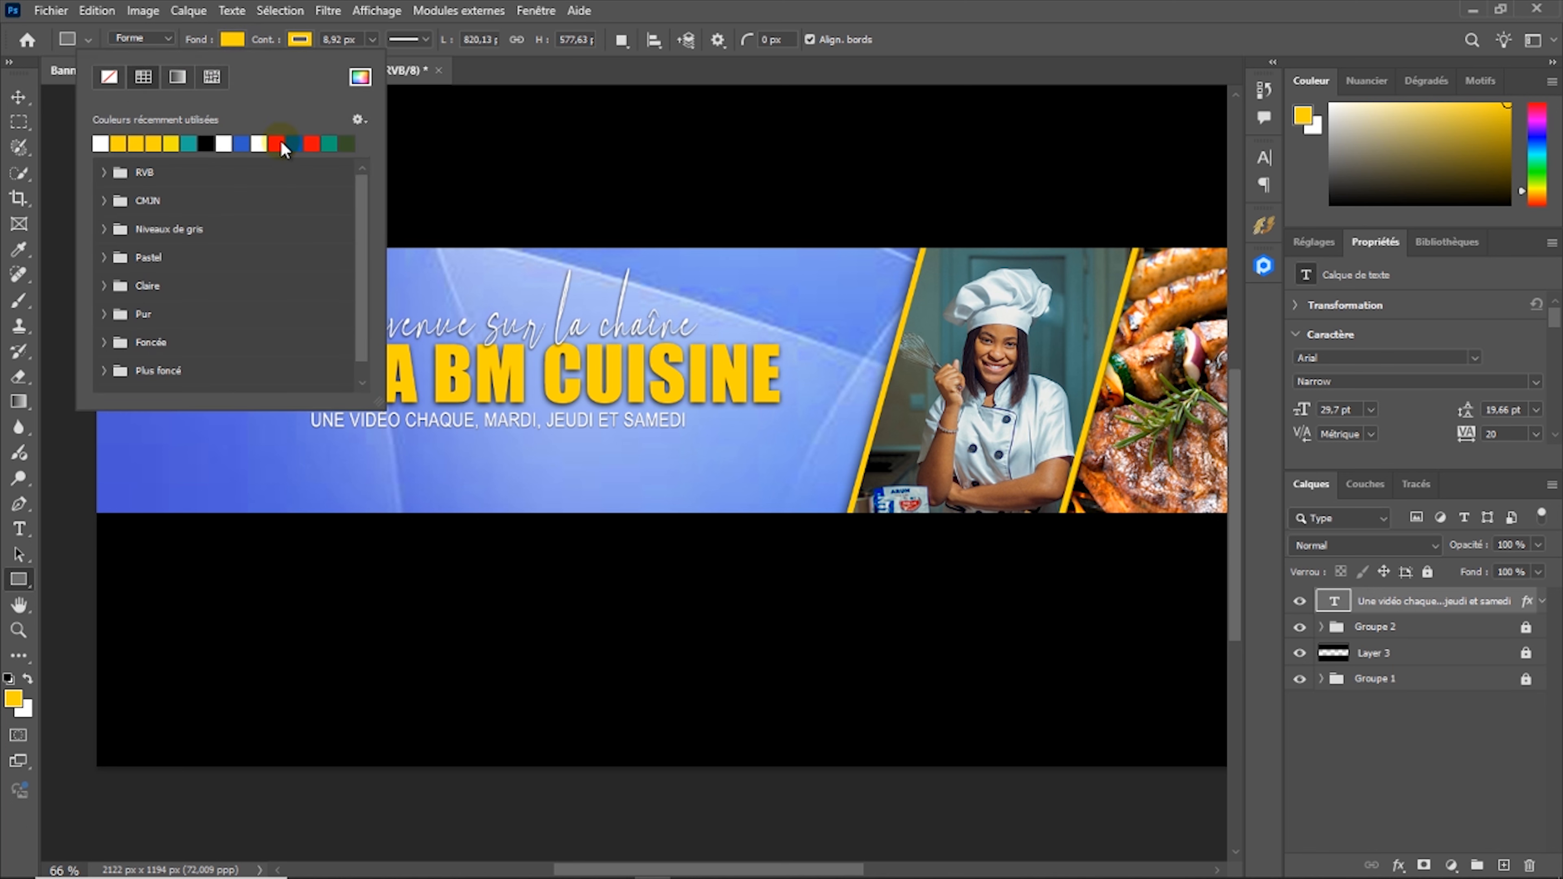
left_click(368, 79)
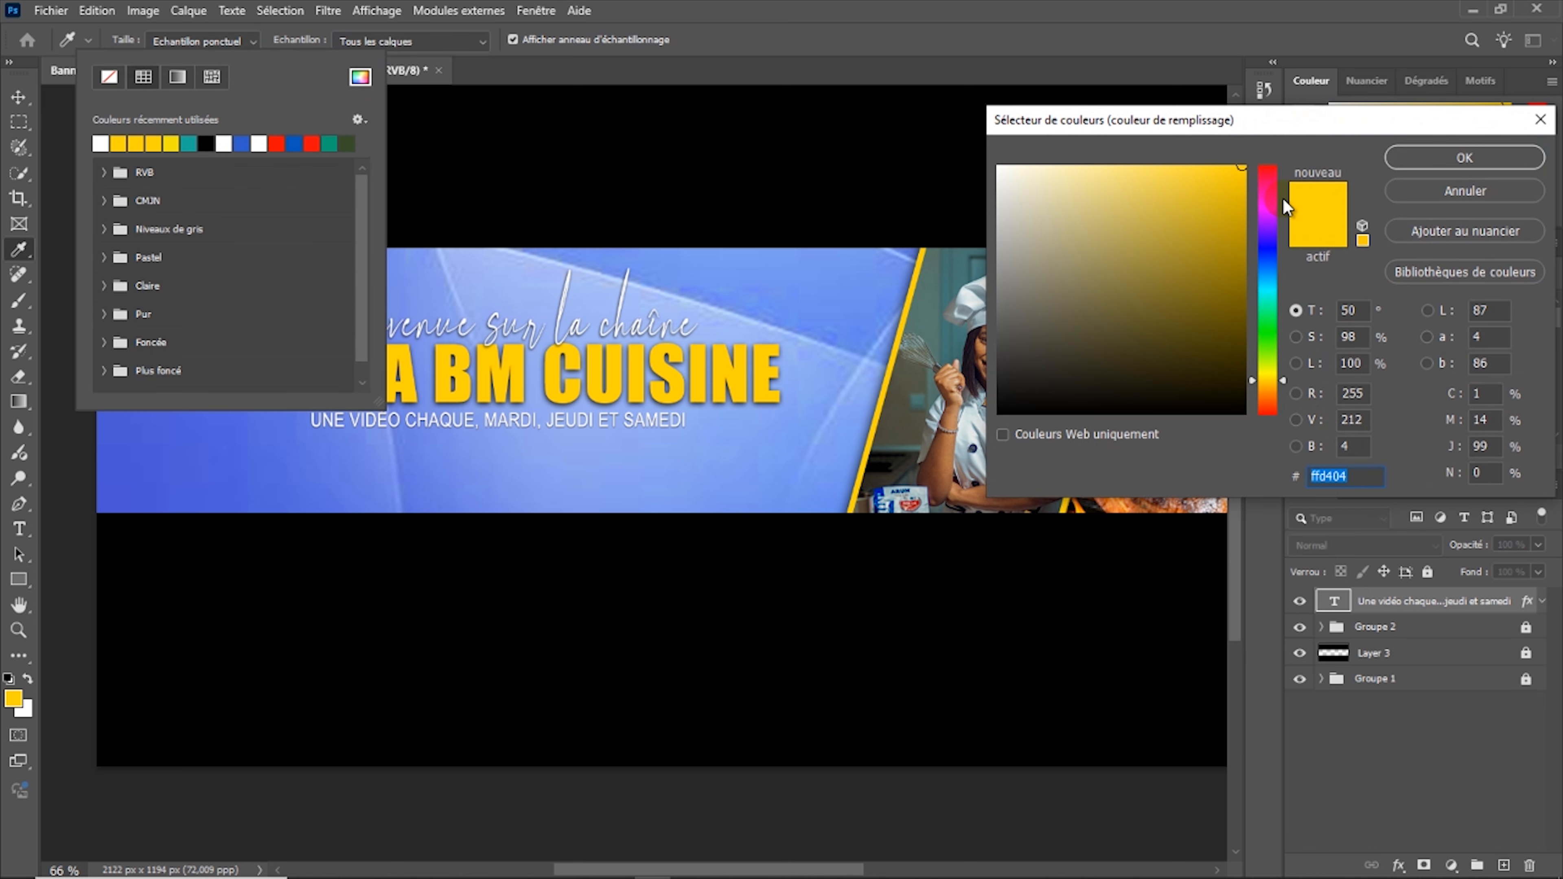
left_click(1274, 166)
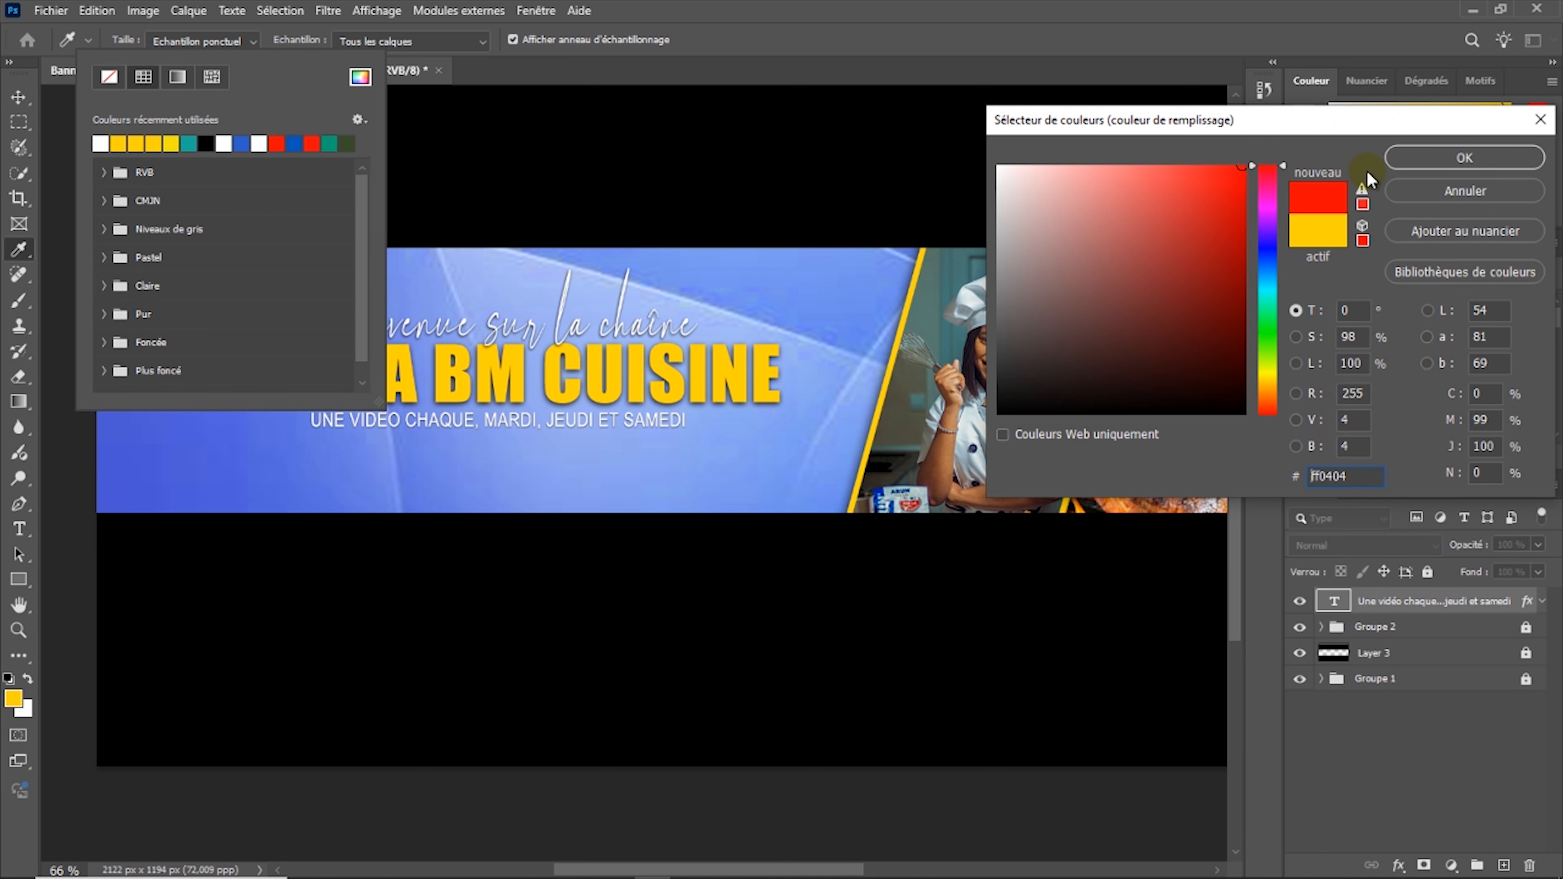
left_click(1415, 158)
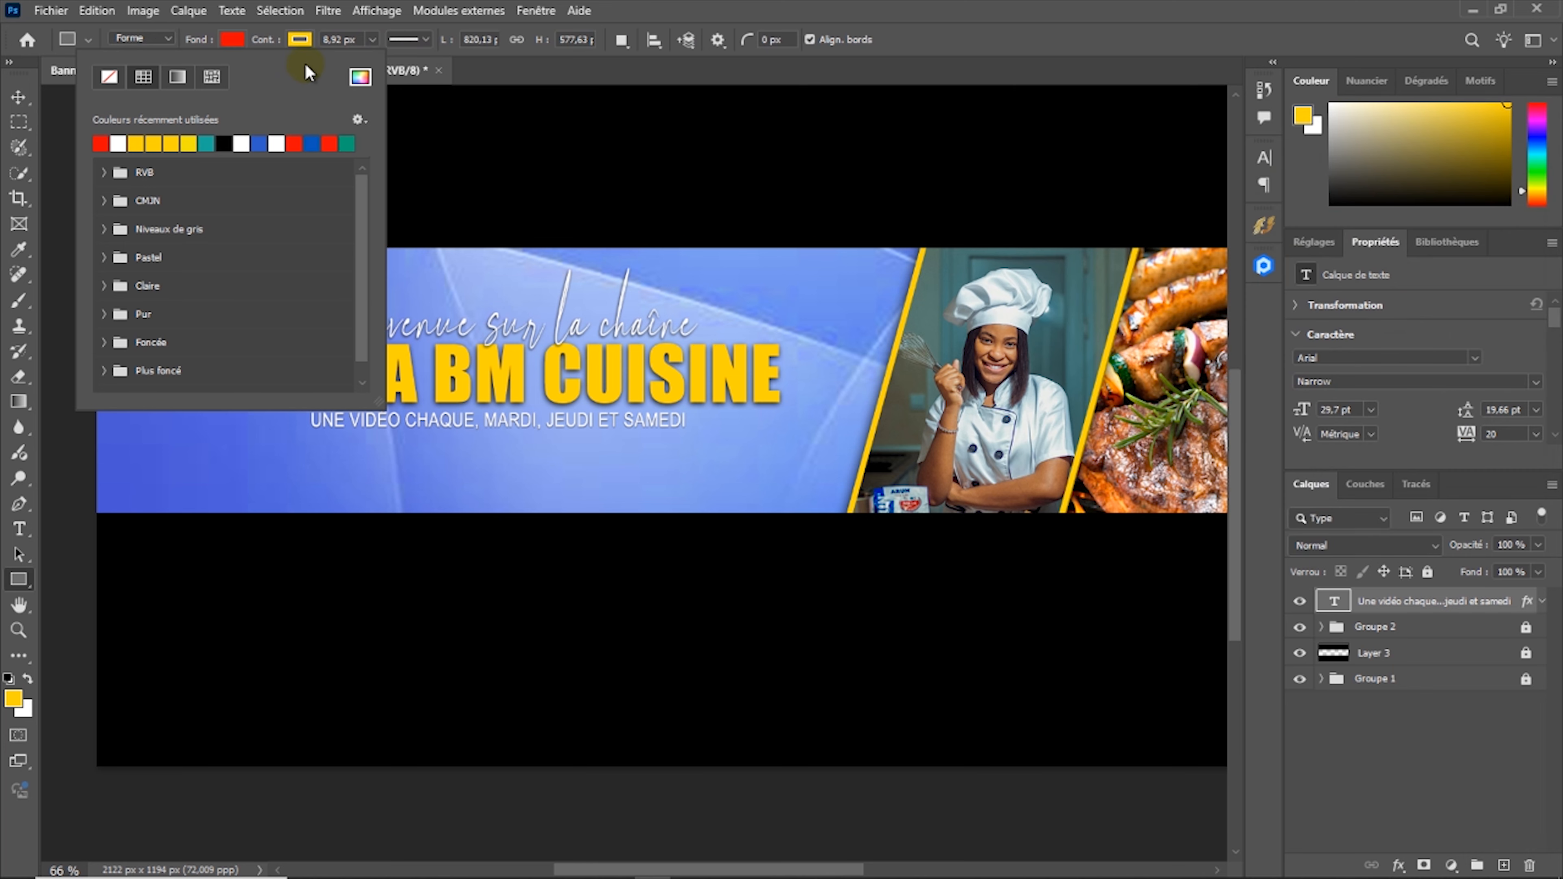
Remove the shape stroke and draw a red rectangle about 135 x 64 px below the start of the video schedule line
left_click(299, 39)
left_click(180, 74)
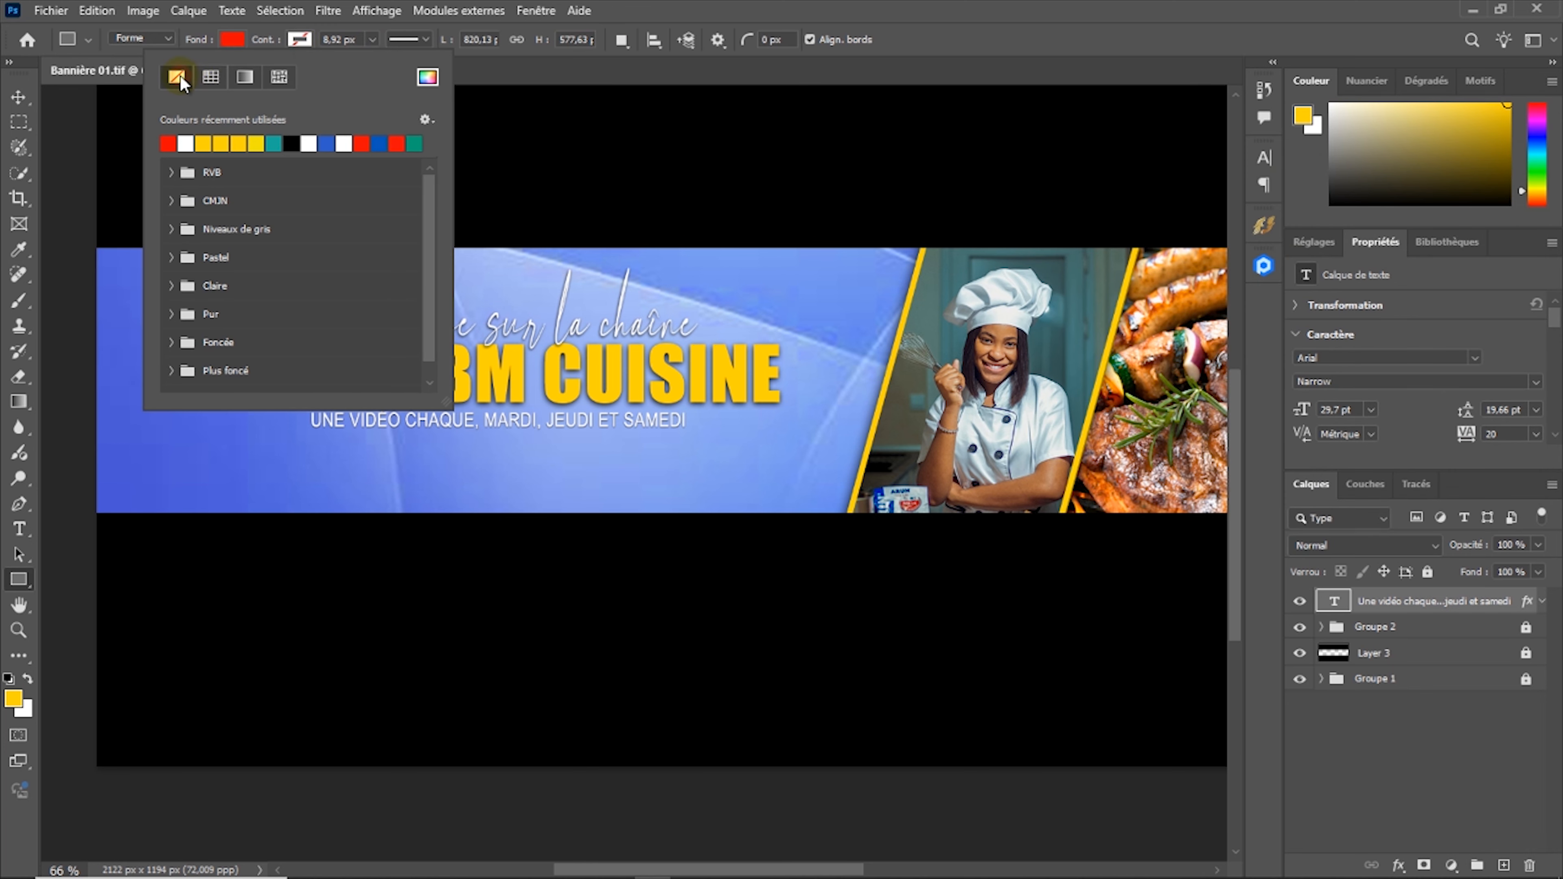
left_click(331, 441)
mouse_move(333, 444)
left_mouse_down()
mouse_move(359, 471)
mouse_move(420, 486)
left_mouse_up()
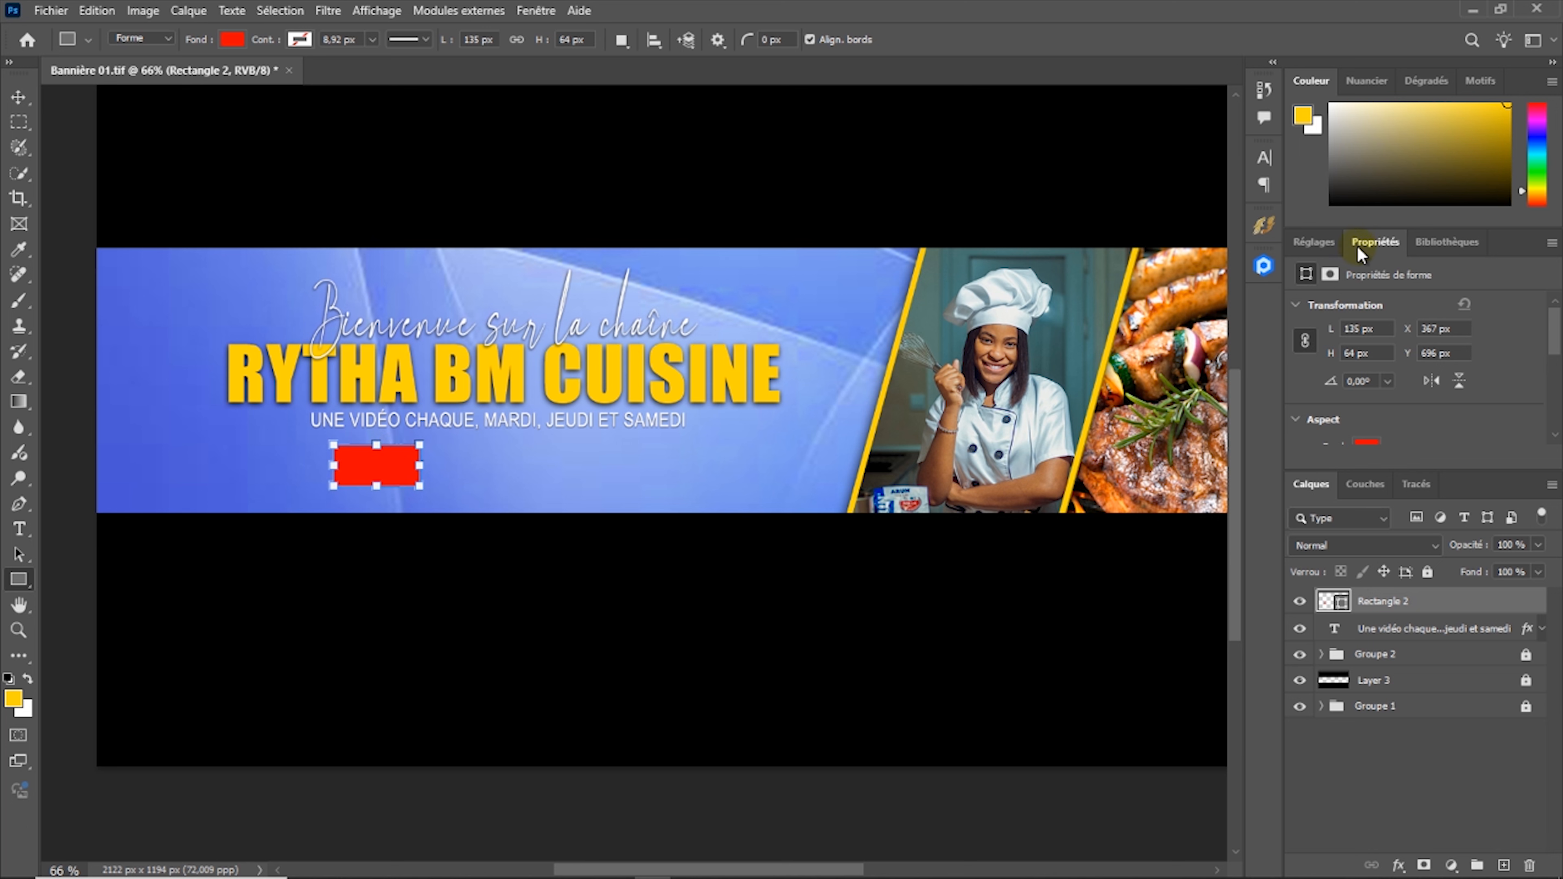
Round all four corners of the red rectangle to a linked radius of 12 px
left_click_drag(1556, 335, 1555, 373)
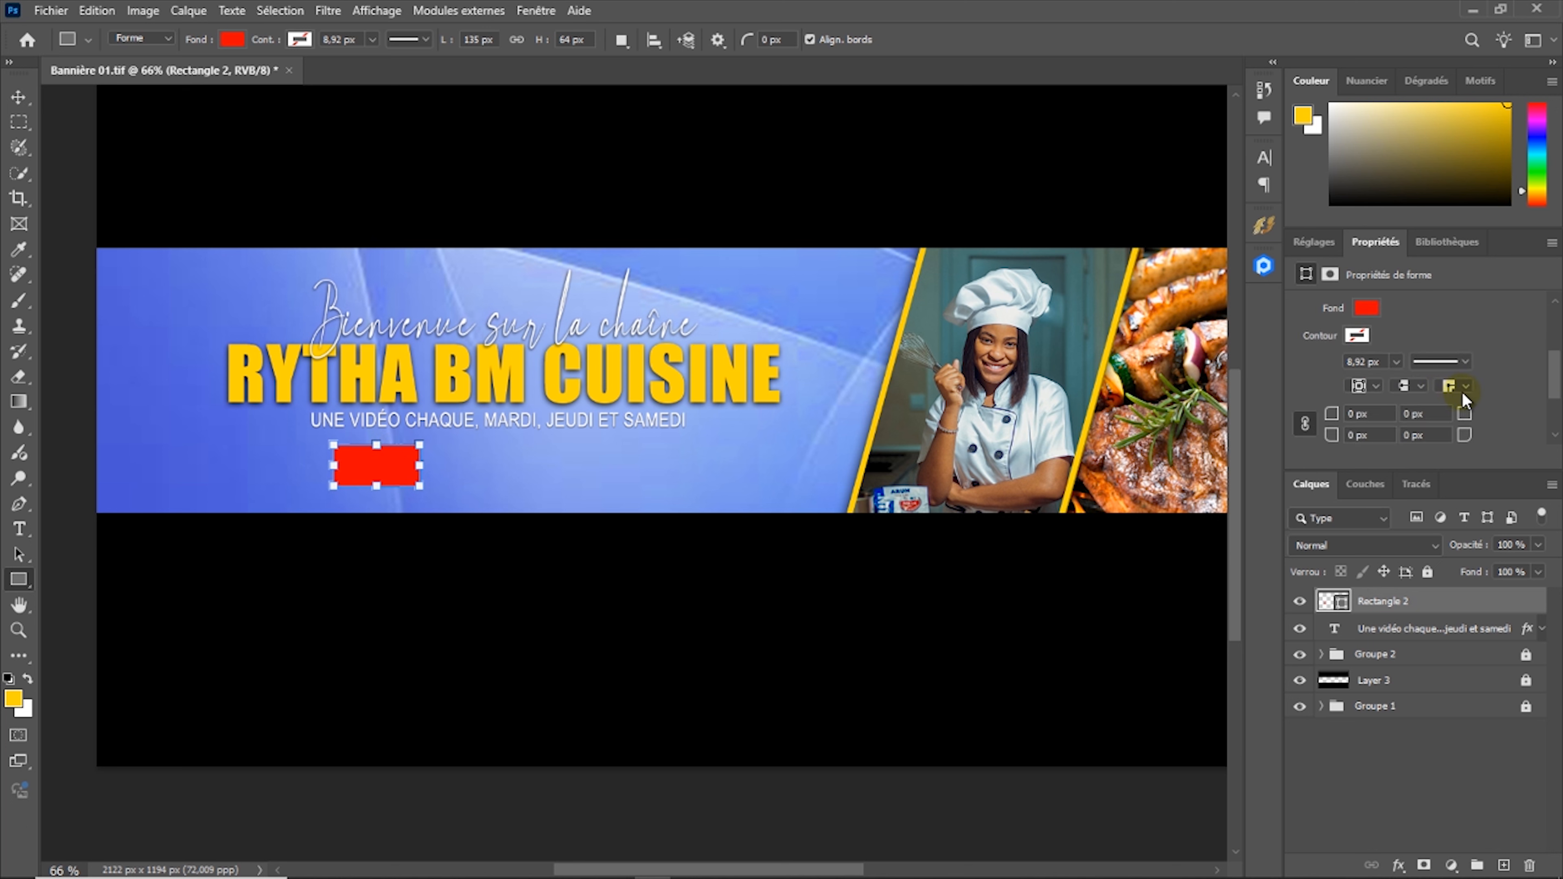
left_click_drag(1490, 413, 1459, 420)
left_click(1305, 423)
scroll(320, 469, "up", 5)
scroll(500, 520, "up", 3)
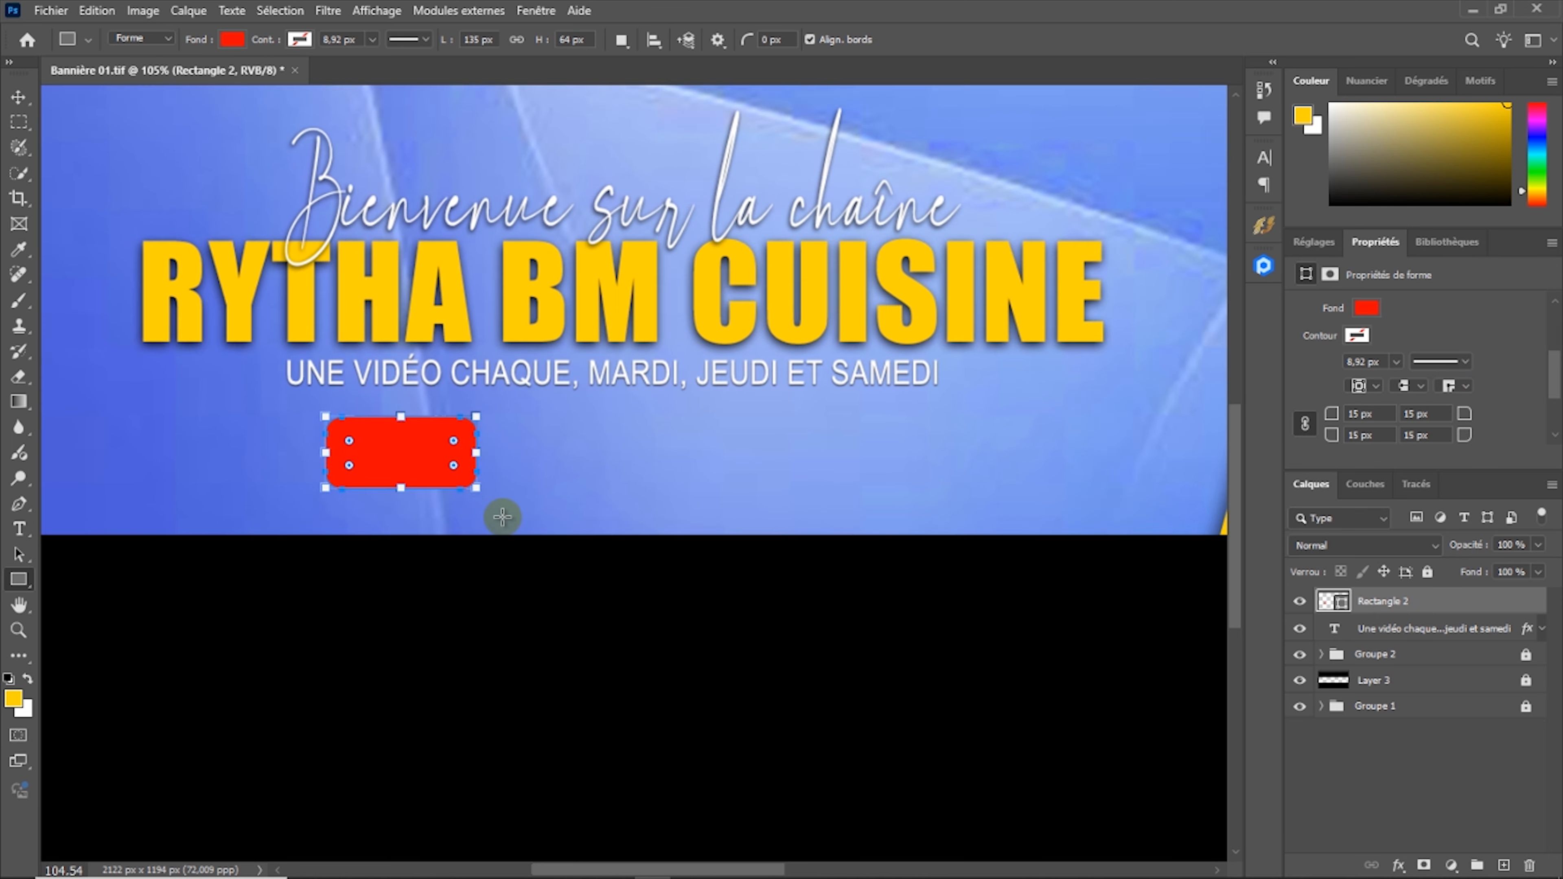
left_click_drag(1459, 417, 1456, 419)
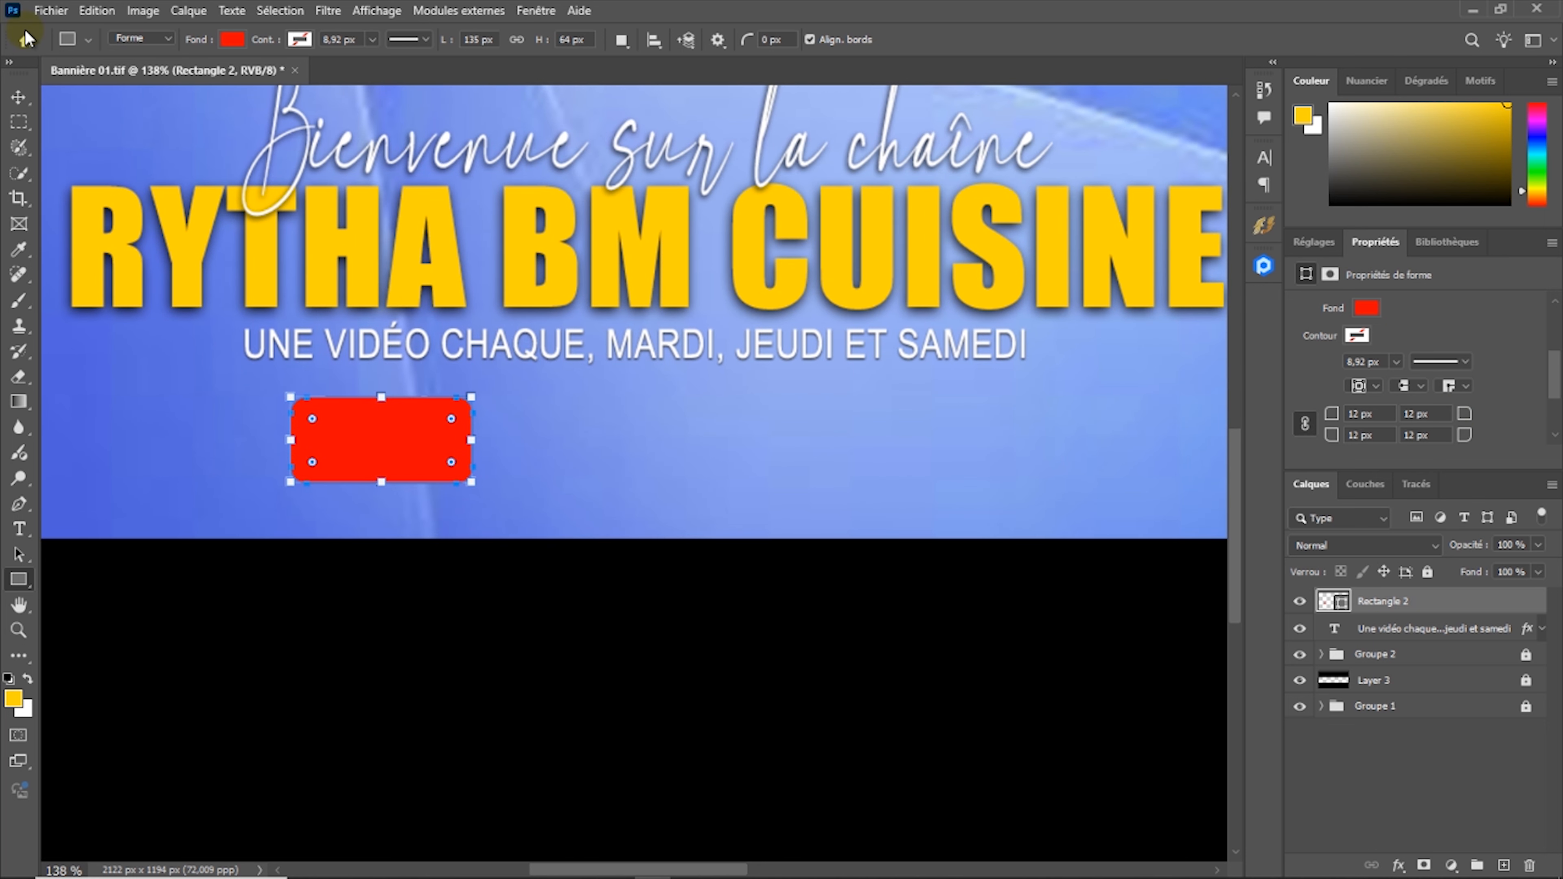
Free-transform the red rounded rectangle with unlinked proportions, making it narrower and about 49 px high
left_click(17, 106)
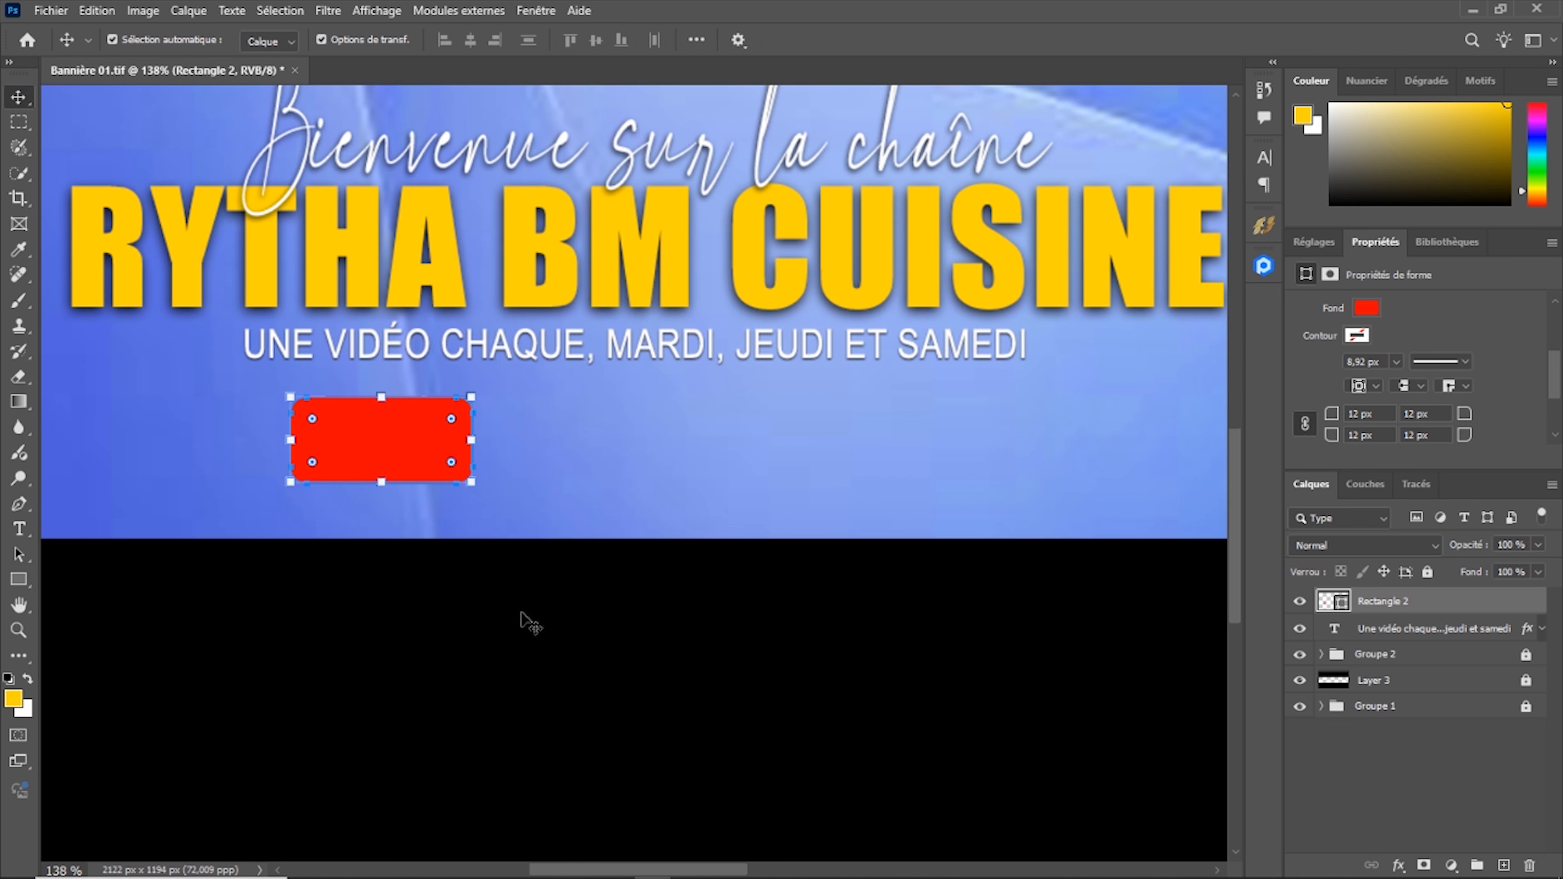
left_click(506, 586)
left_click(390, 471)
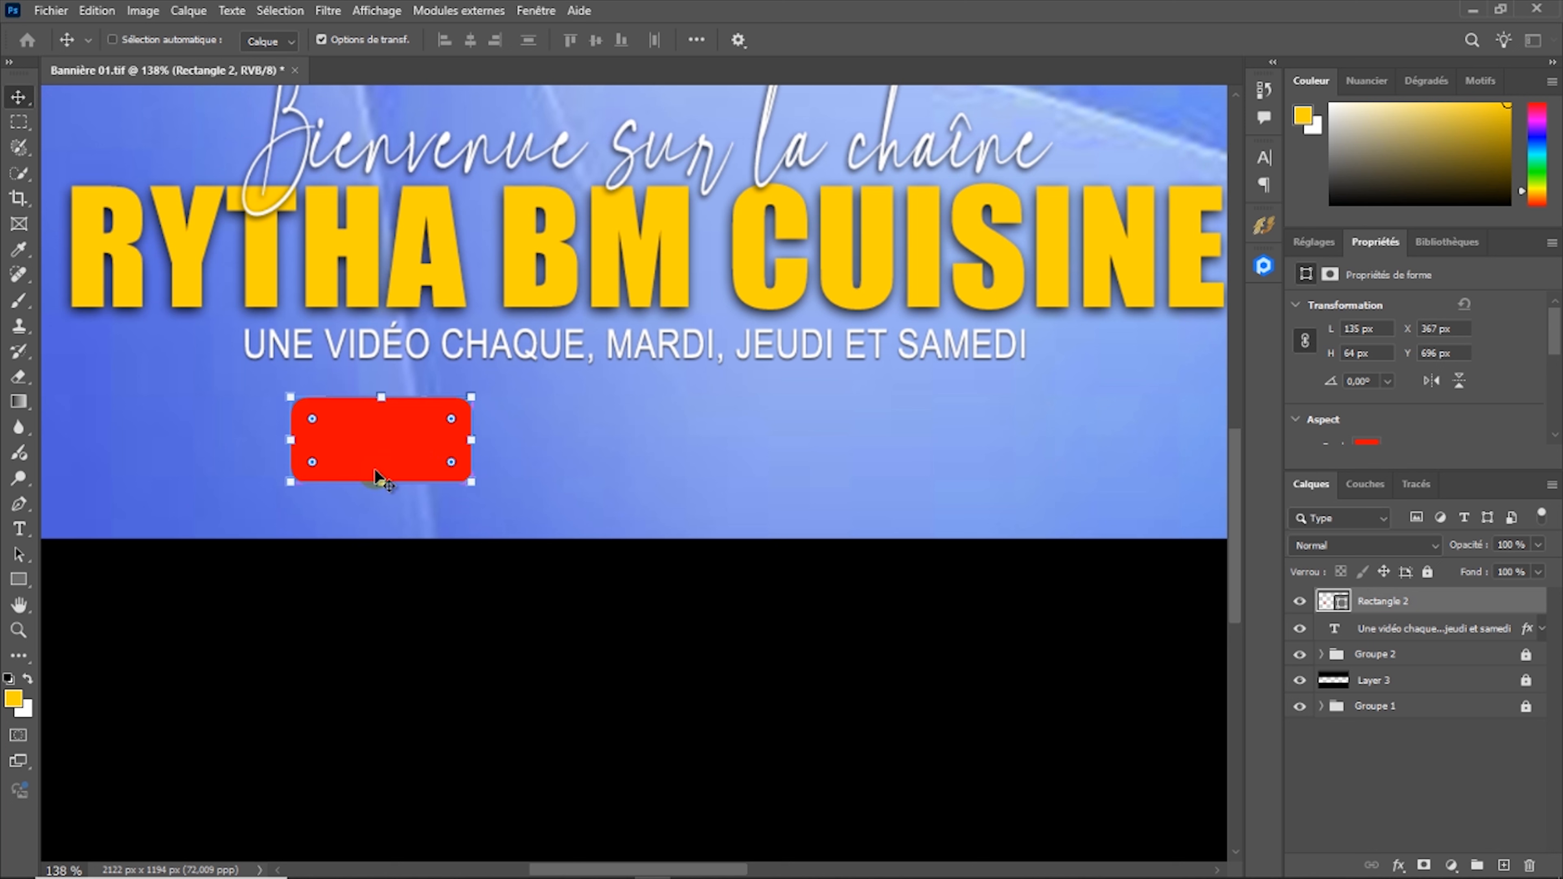
key("ctrl+t")
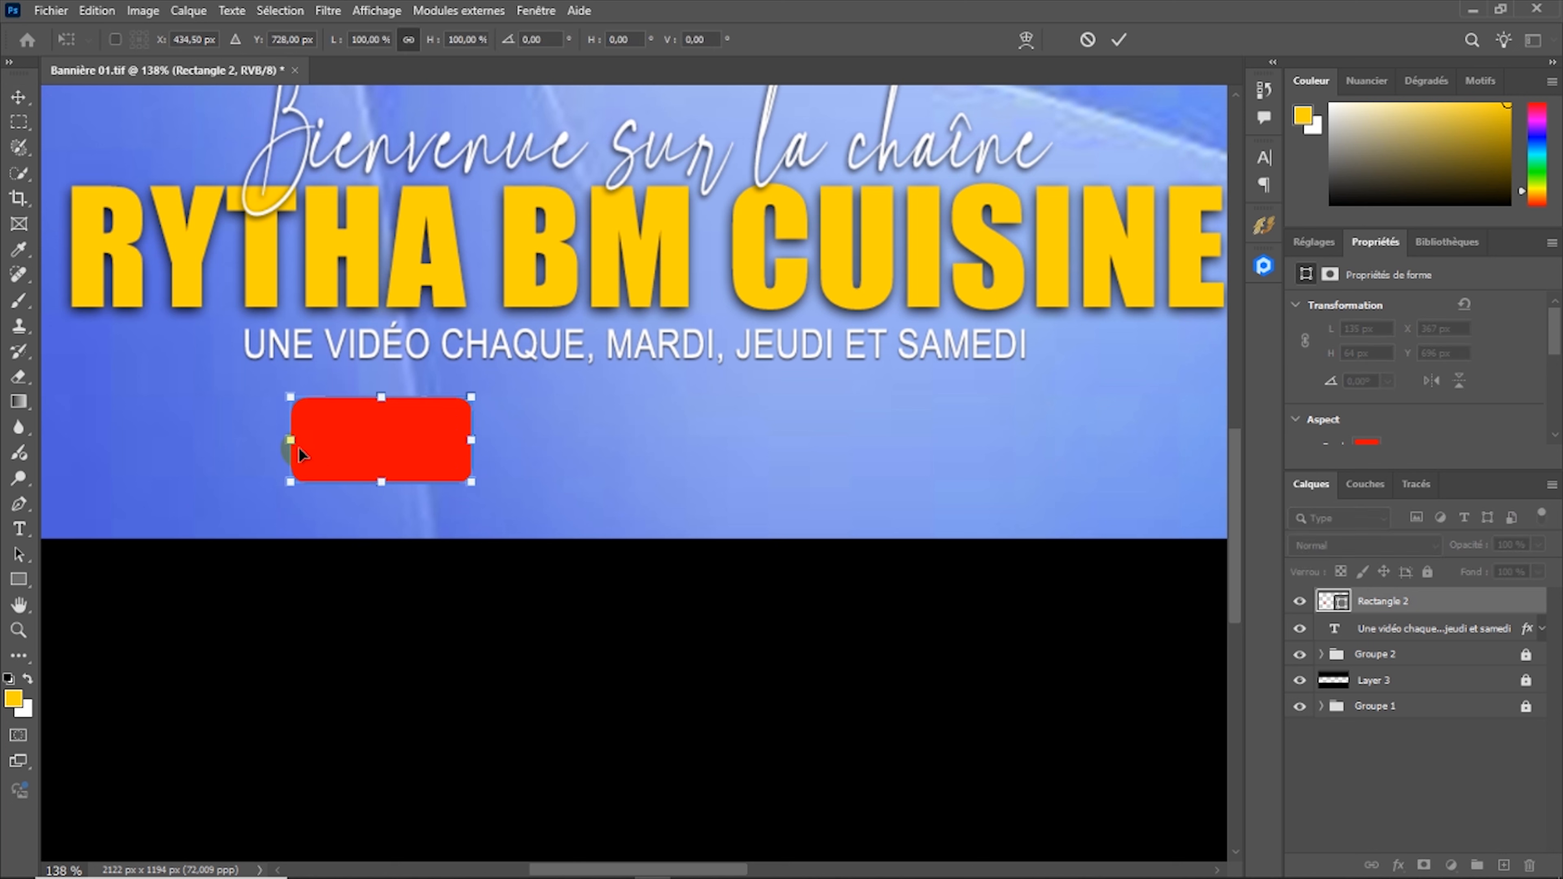
left_click(408, 39)
left_click_drag(291, 440, 338, 442)
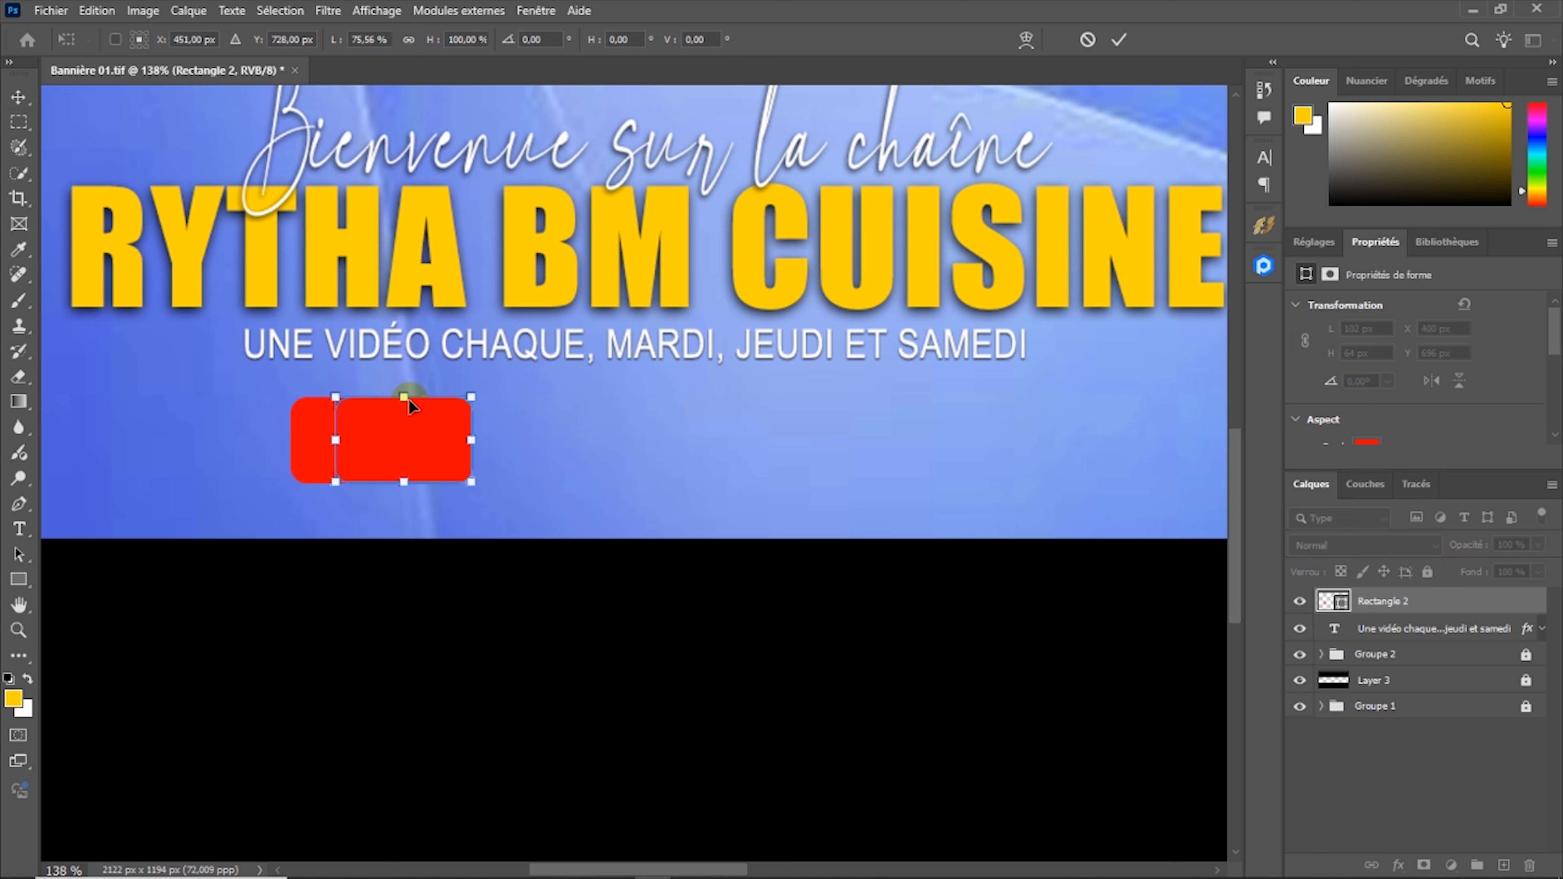
left_click_drag(406, 478, 451, 438)
left_click(1105, 45)
left_click(571, 442)
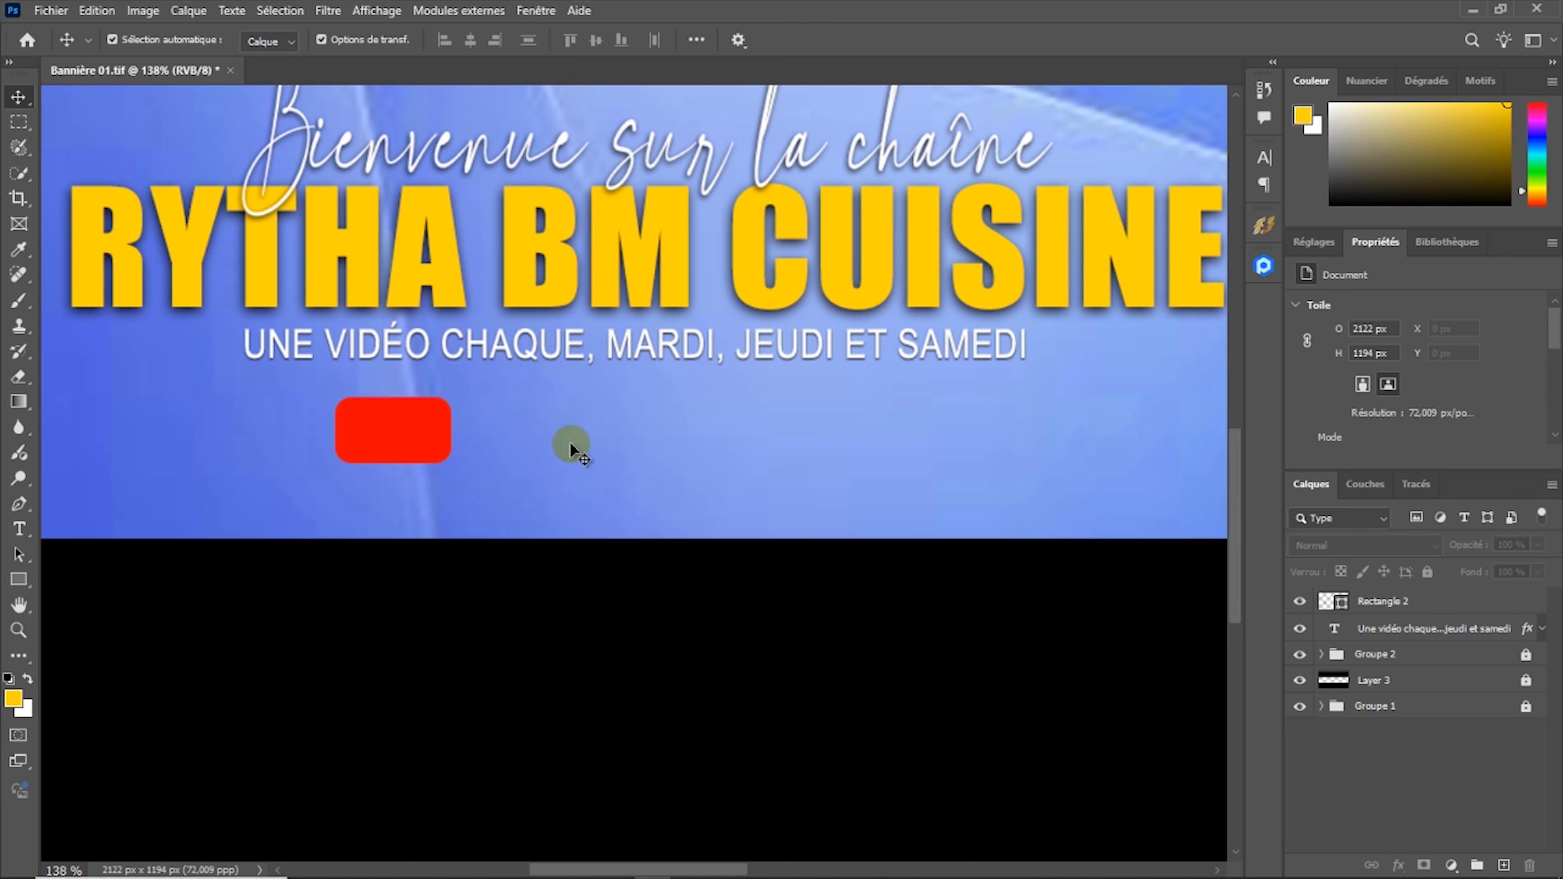
Draw a white-filled triangle about 43 x 38 px below the schedule line, beside the red rectangle
left_click(17, 579)
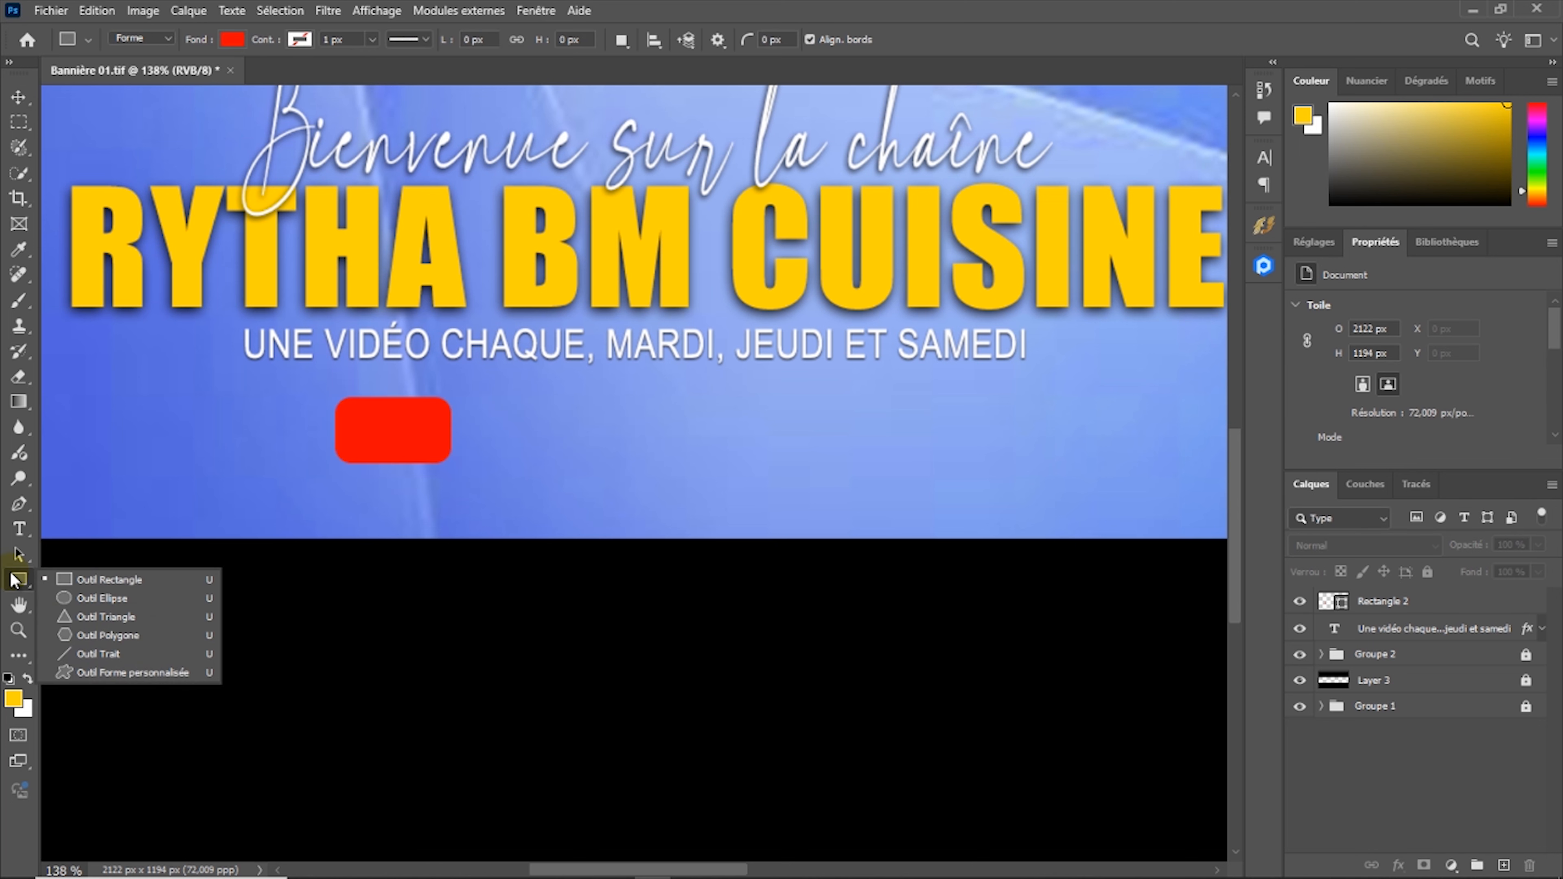
left_click(87, 612)
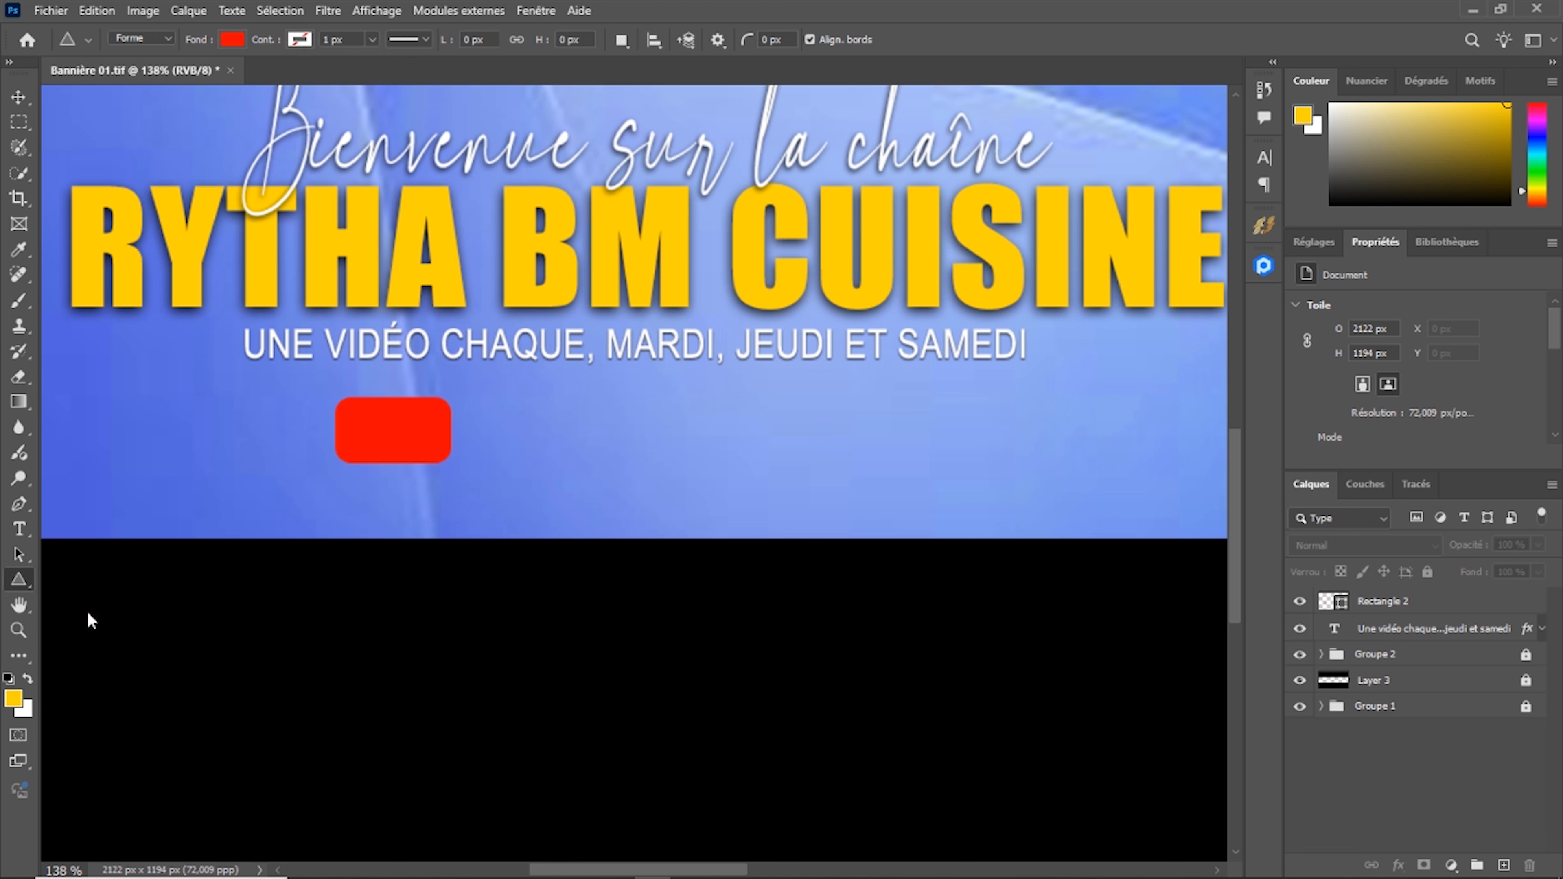
left_click(232, 40)
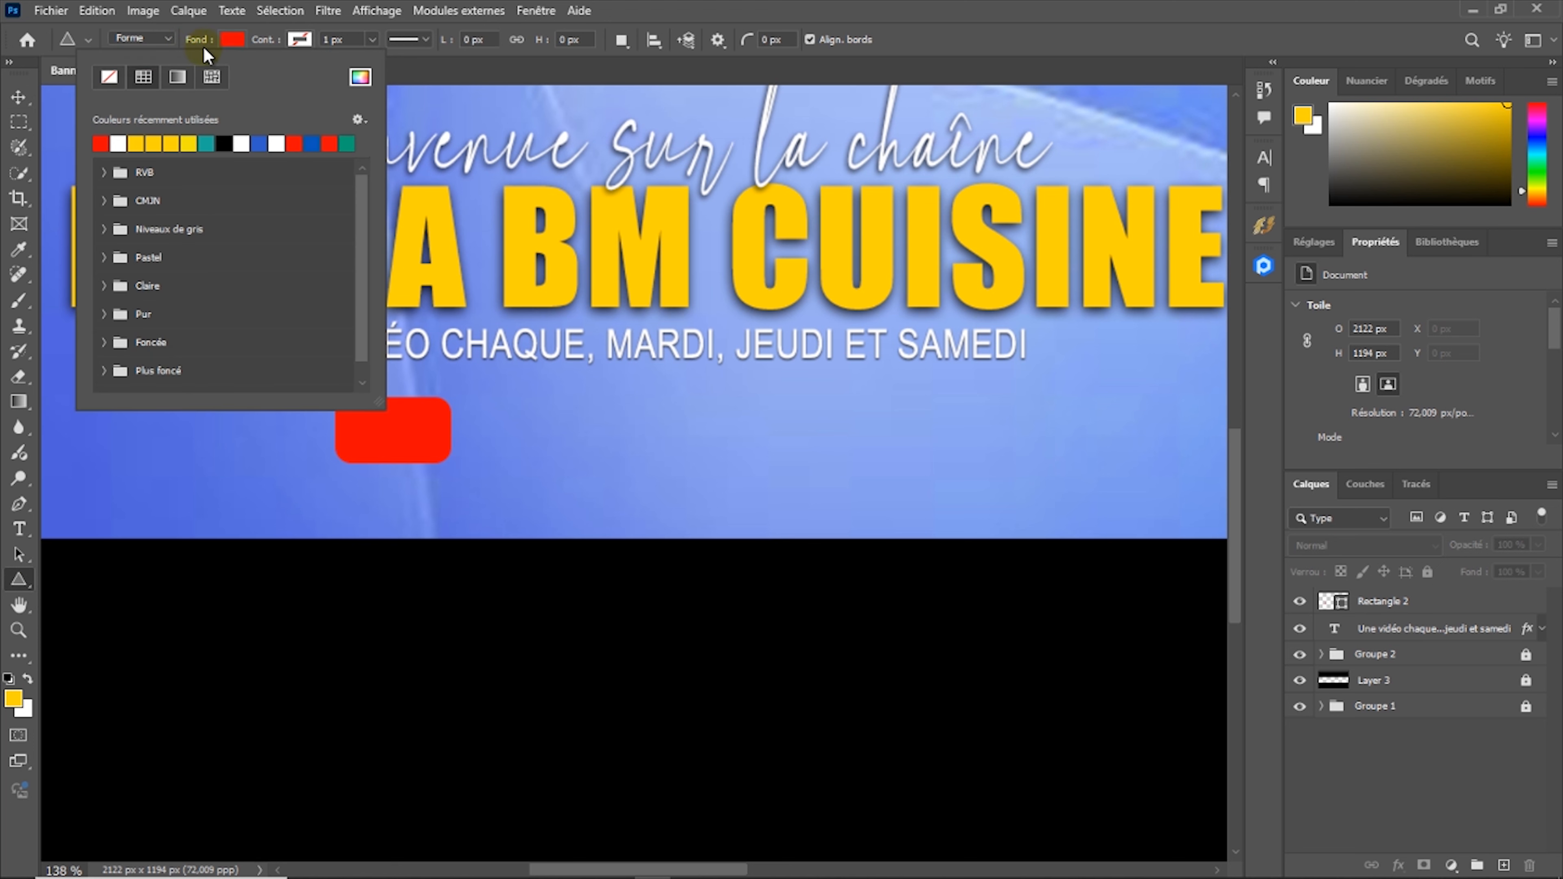
left_click(239, 38)
left_click(240, 37)
left_click(123, 141)
left_click_drag(640, 412, 705, 476)
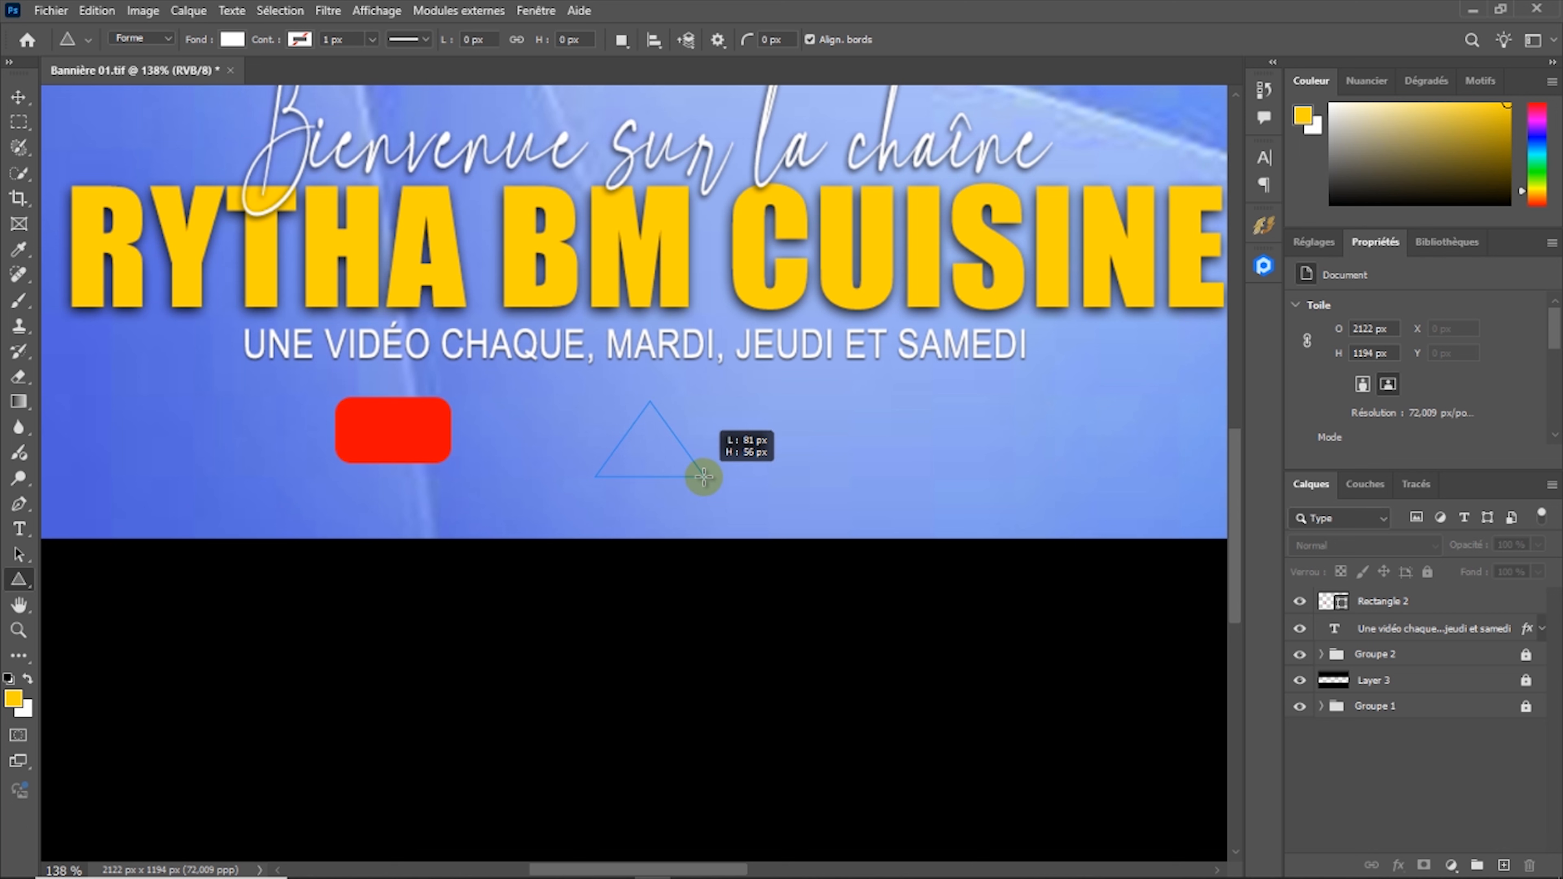
left_click_drag(705, 477, 665, 436)
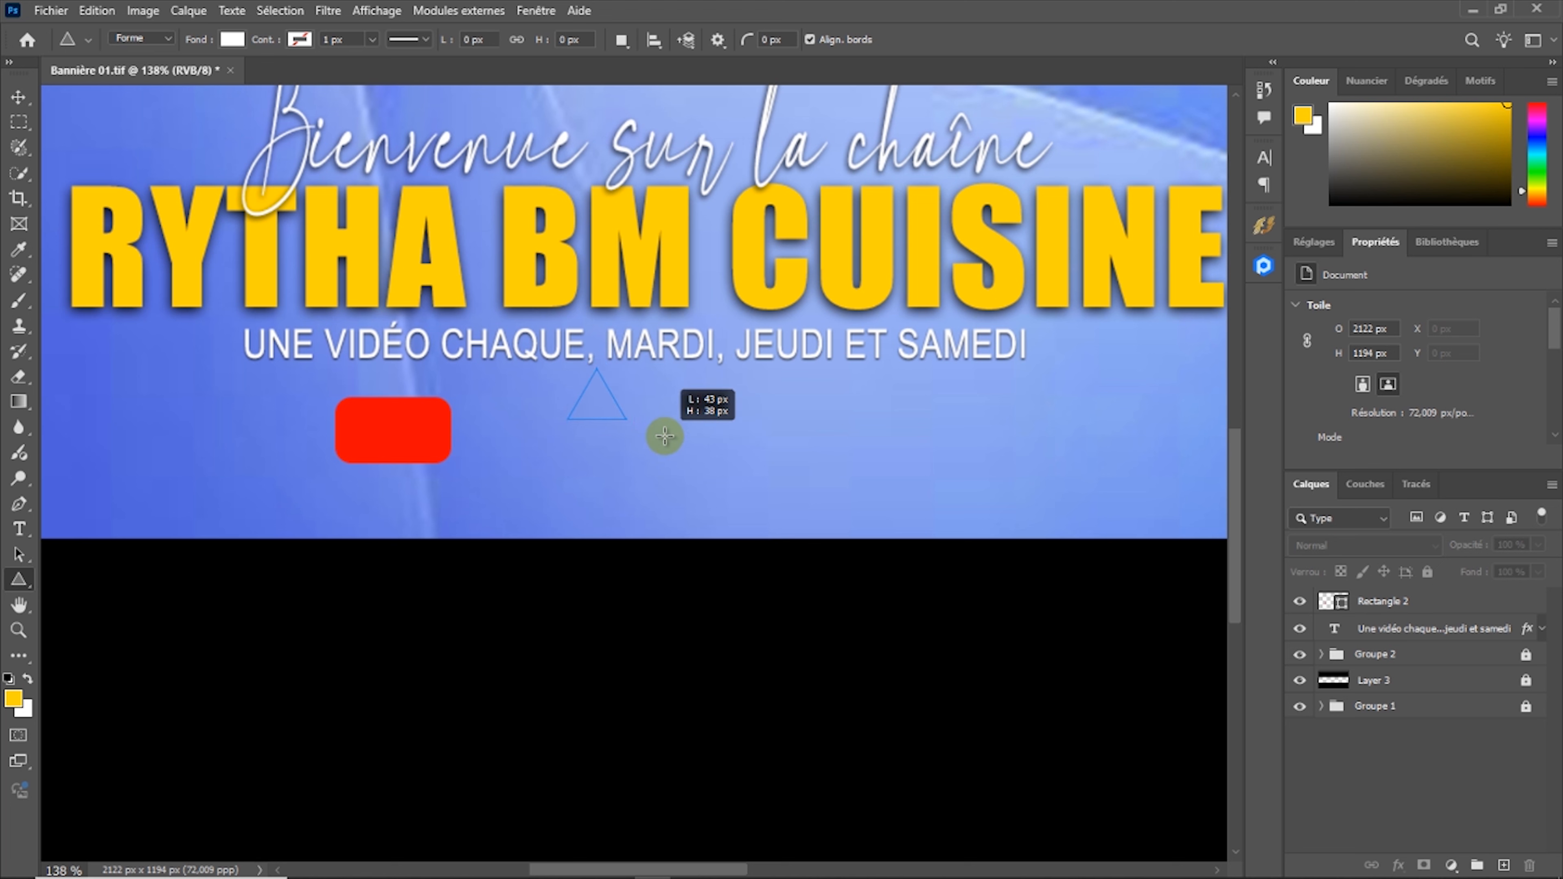
left_click_drag(665, 436, 665, 434)
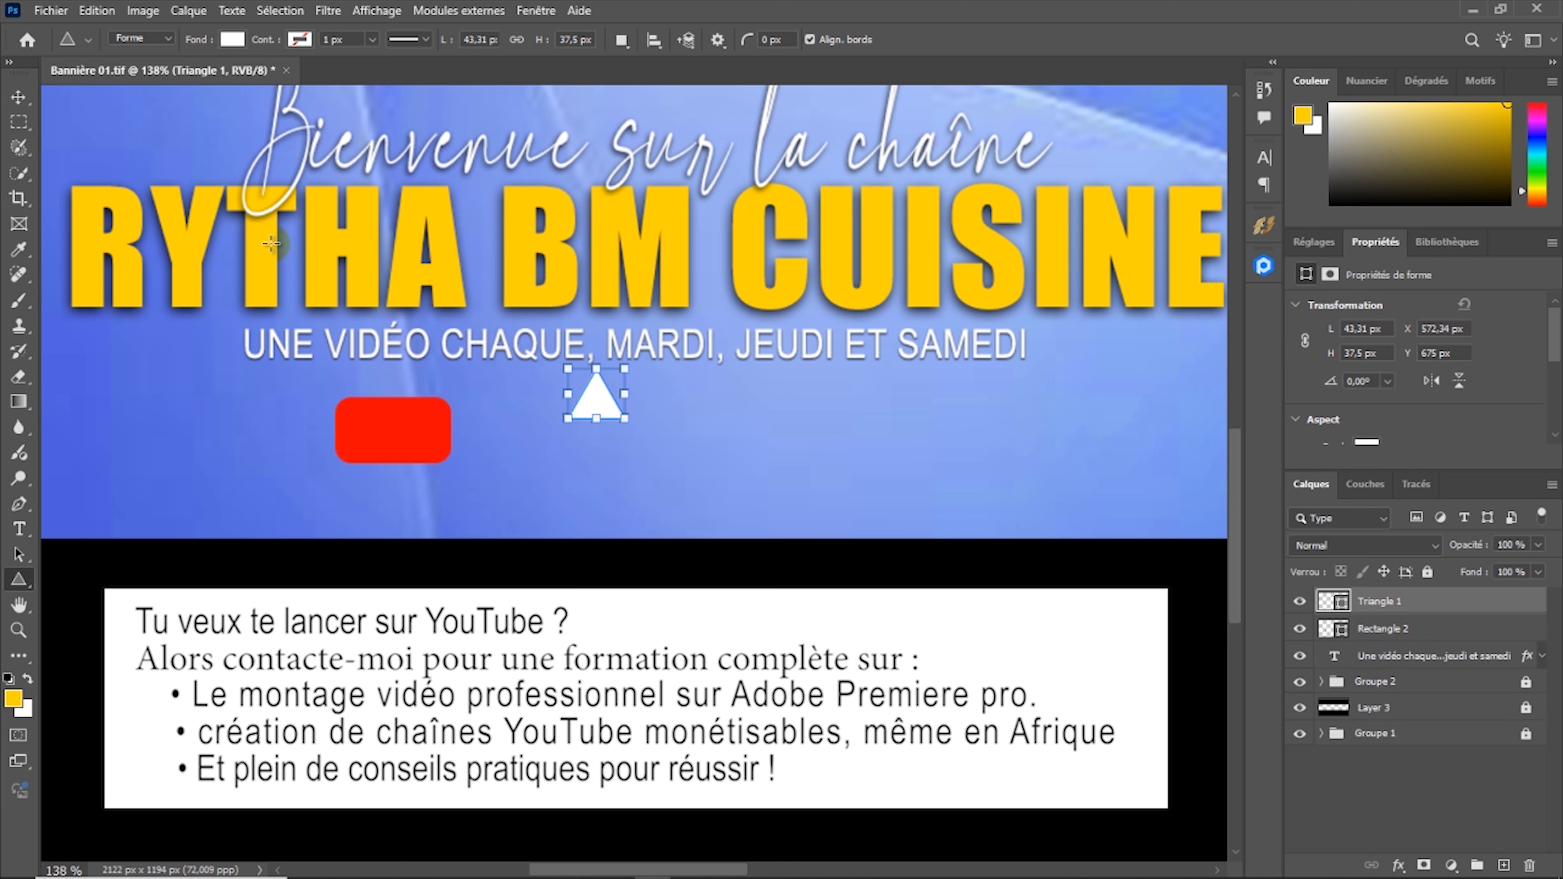
Rotate the white triangle 90° clockwise like a play symbol and apply the transformation
left_click(19, 97)
left_click(628, 397)
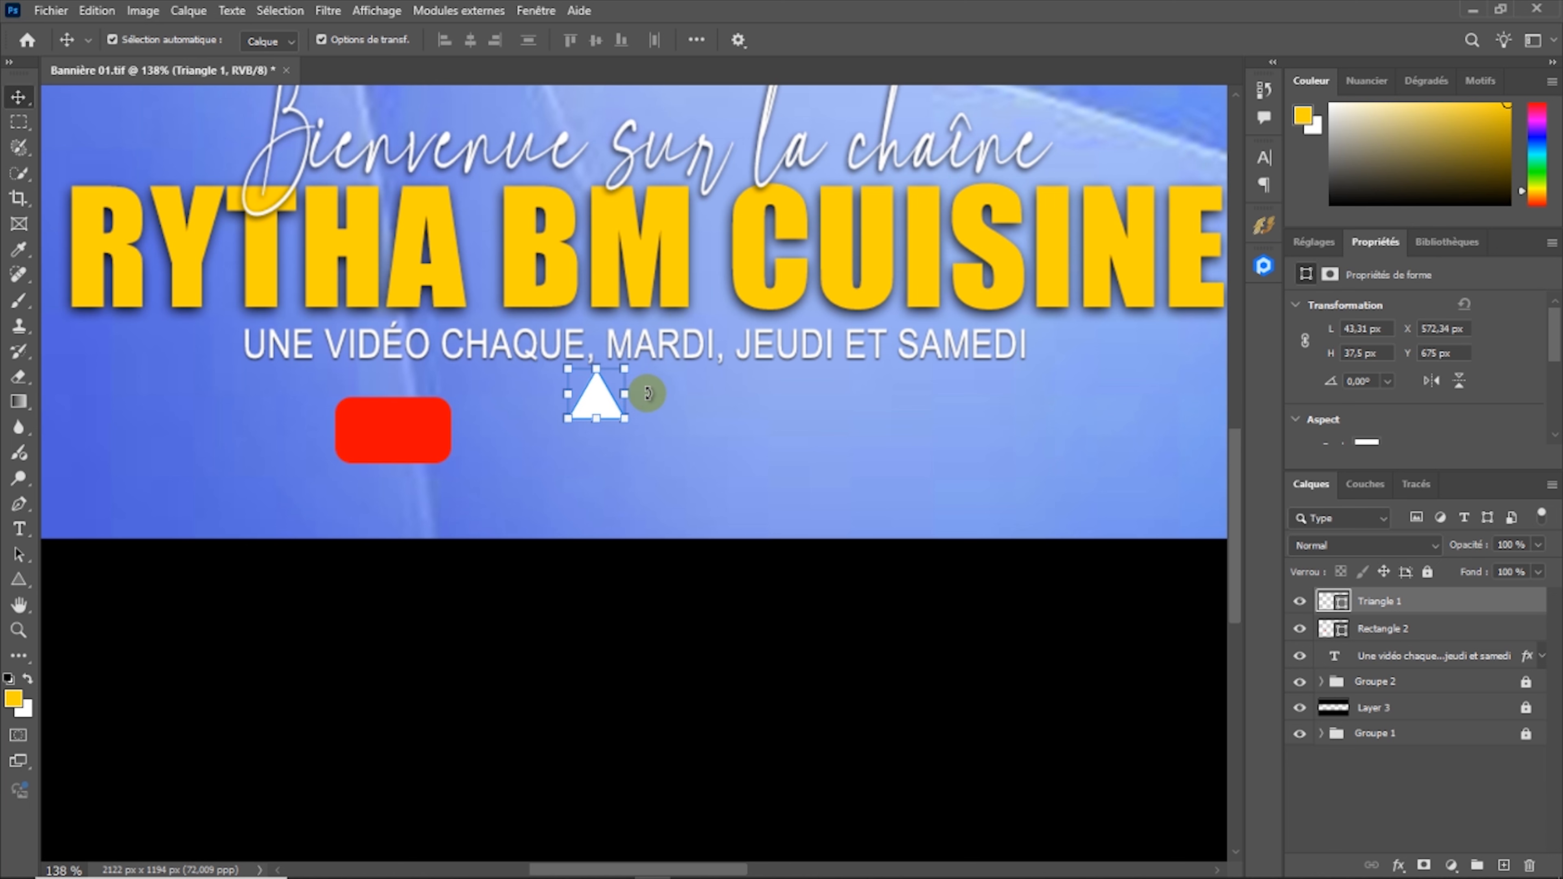
left_click(647, 393)
left_click_drag(647, 393, 605, 440)
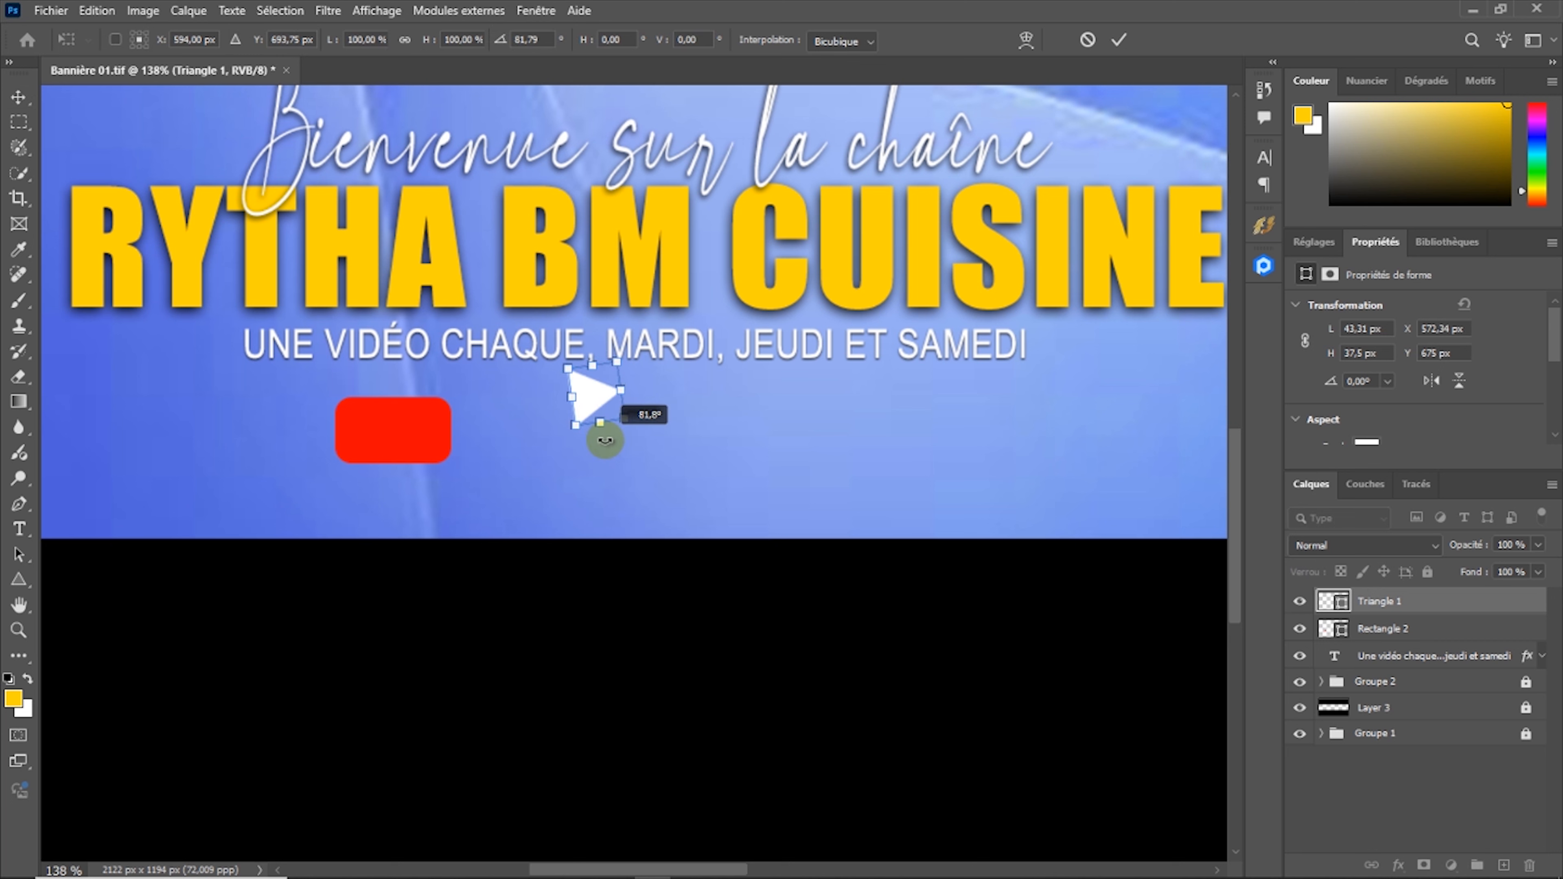
left_click_drag(605, 440, 594, 441)
left_click(1120, 50)
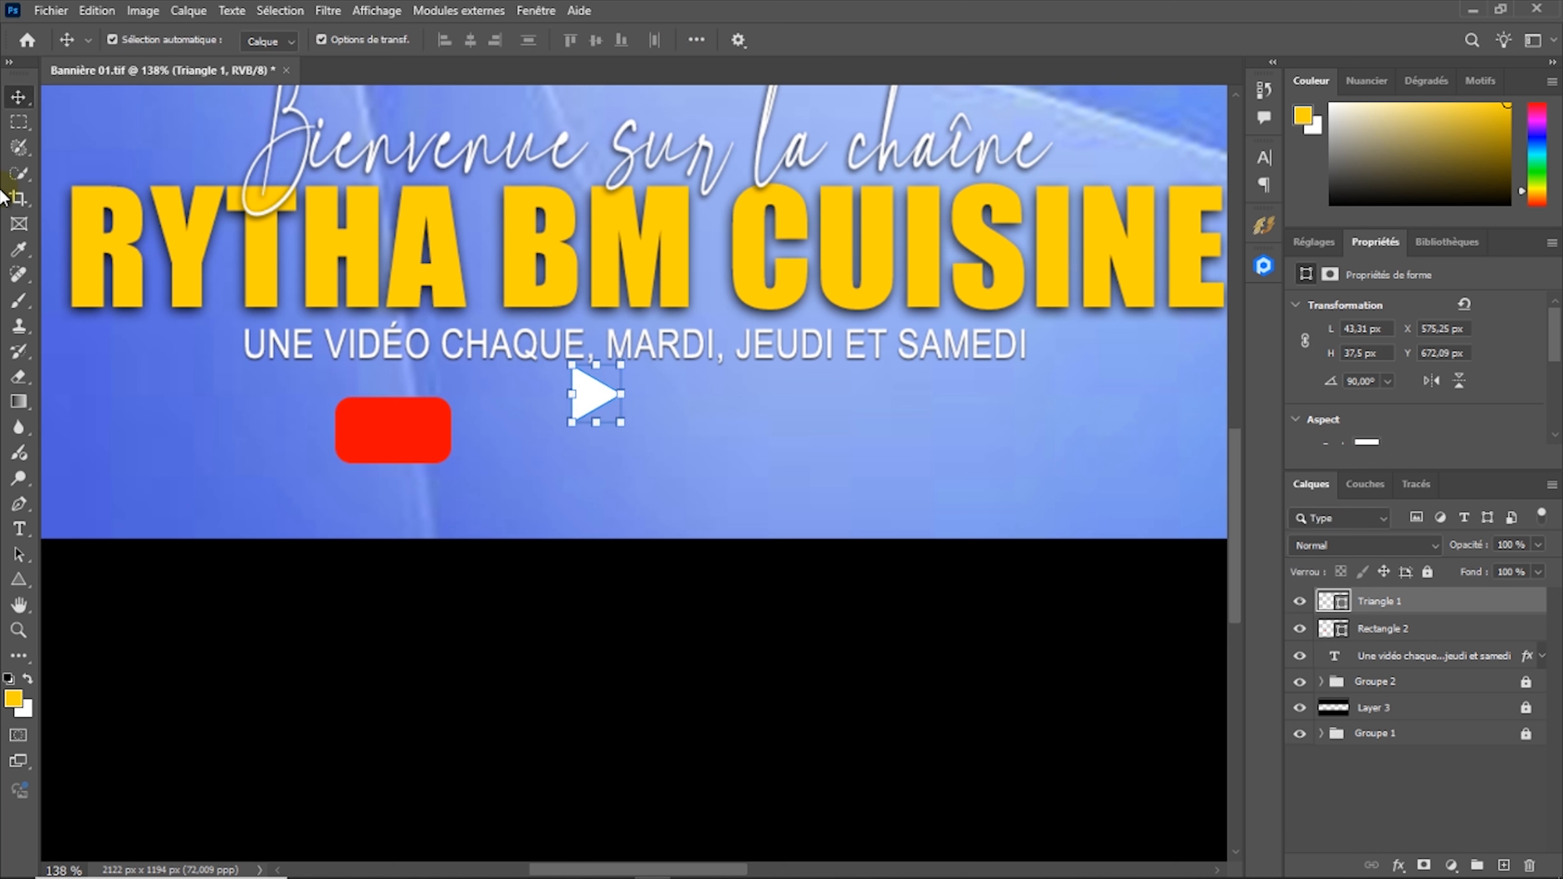
Move the white triangle onto the red rectangle and scale it down to about 35 x 30 px to form a play button
left_click(496, 442)
left_click_drag(594, 394, 402, 430)
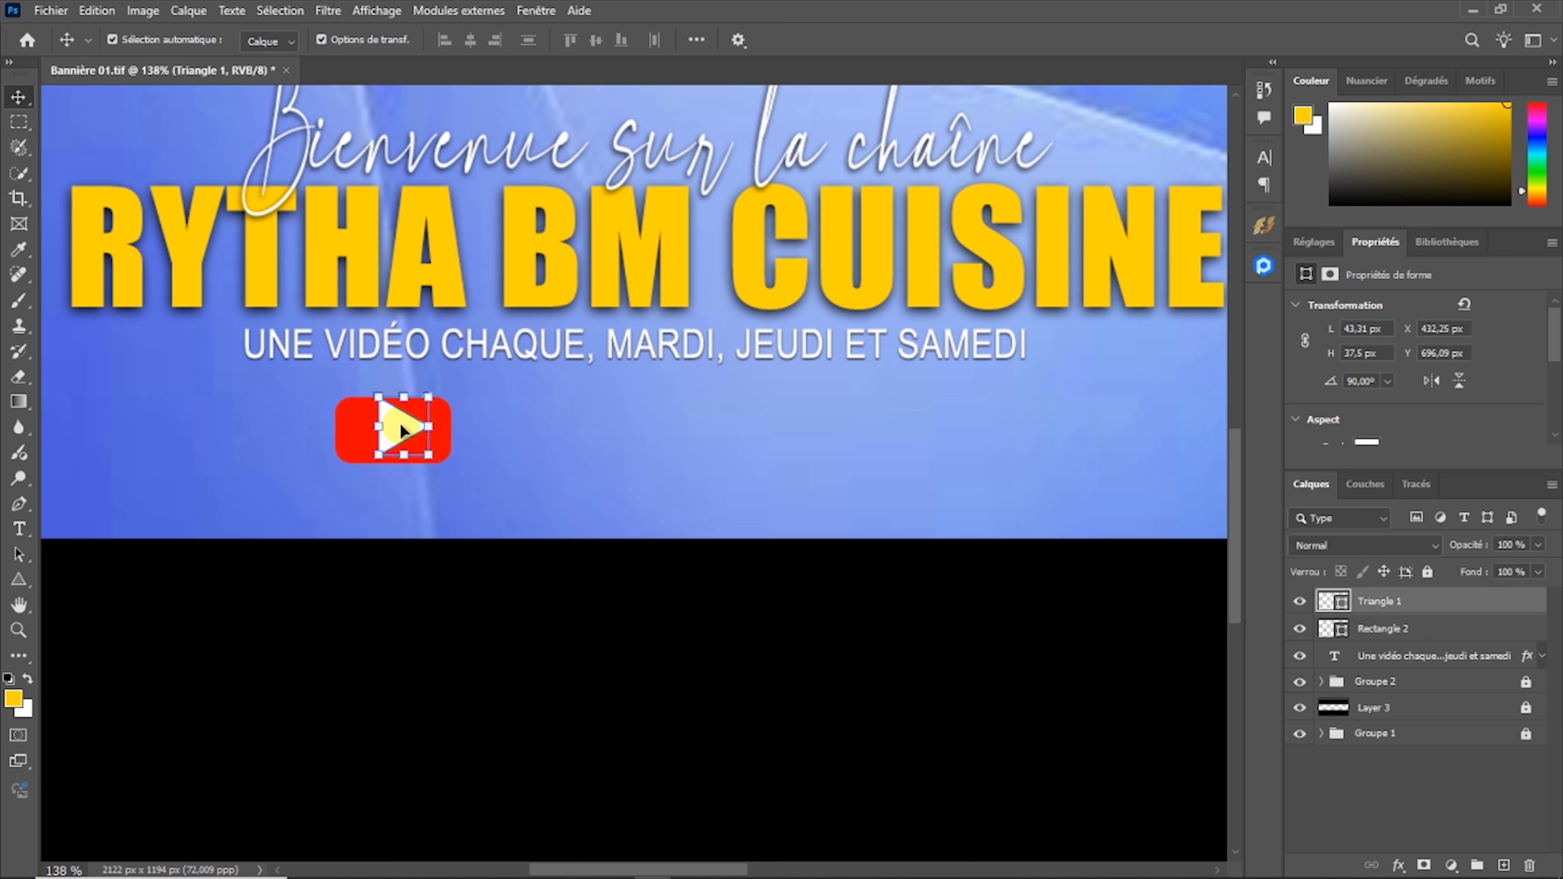
key("ctrl")
key("ctrl+t")
left_click(411, 40)
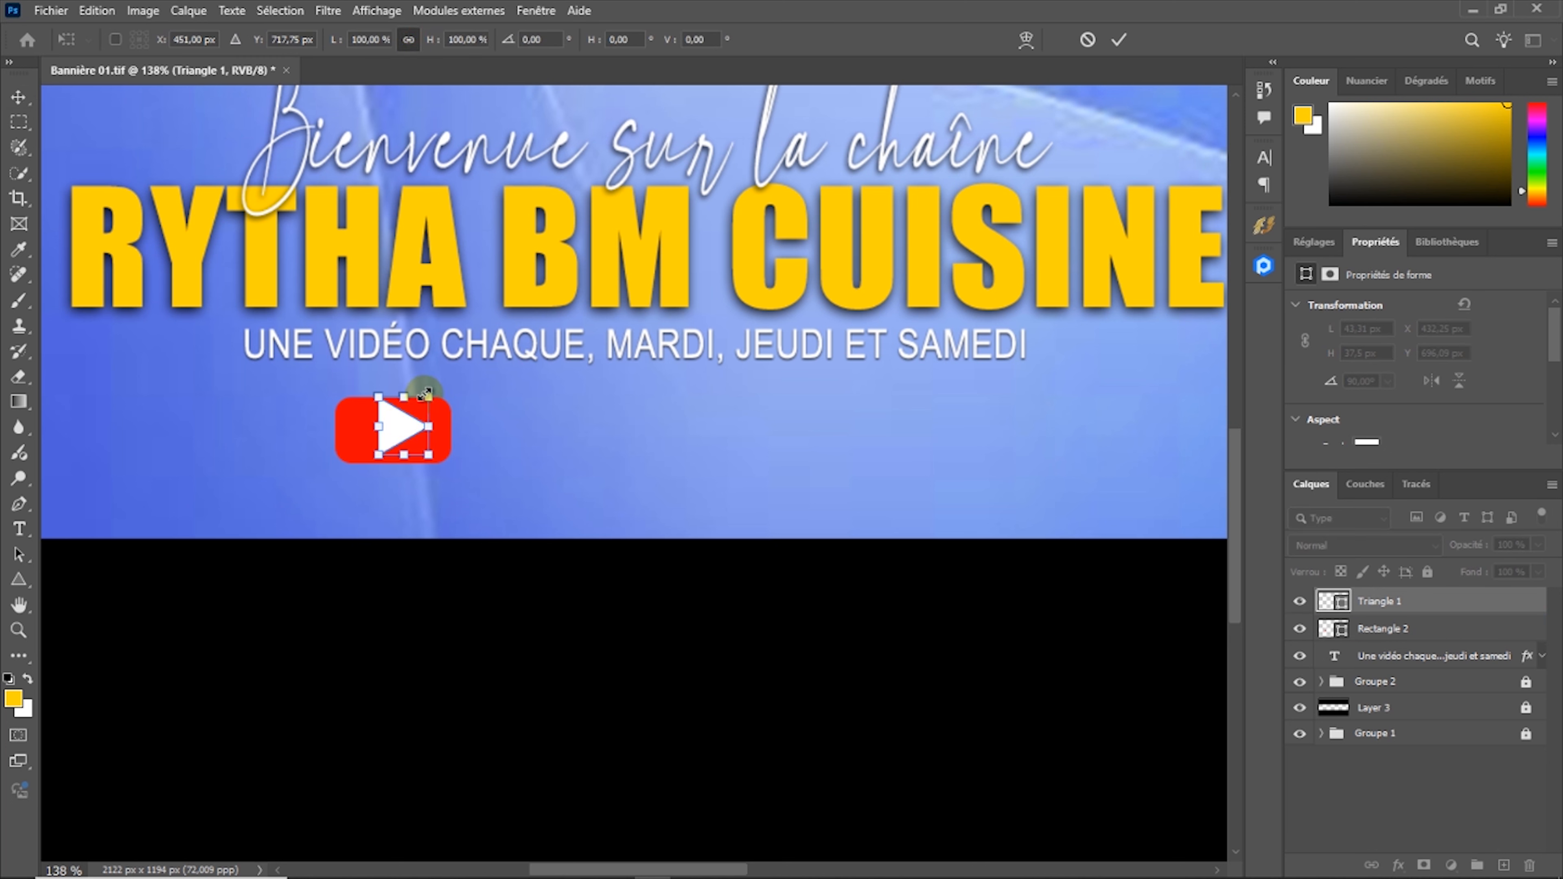
left_click_drag(428, 397, 419, 407)
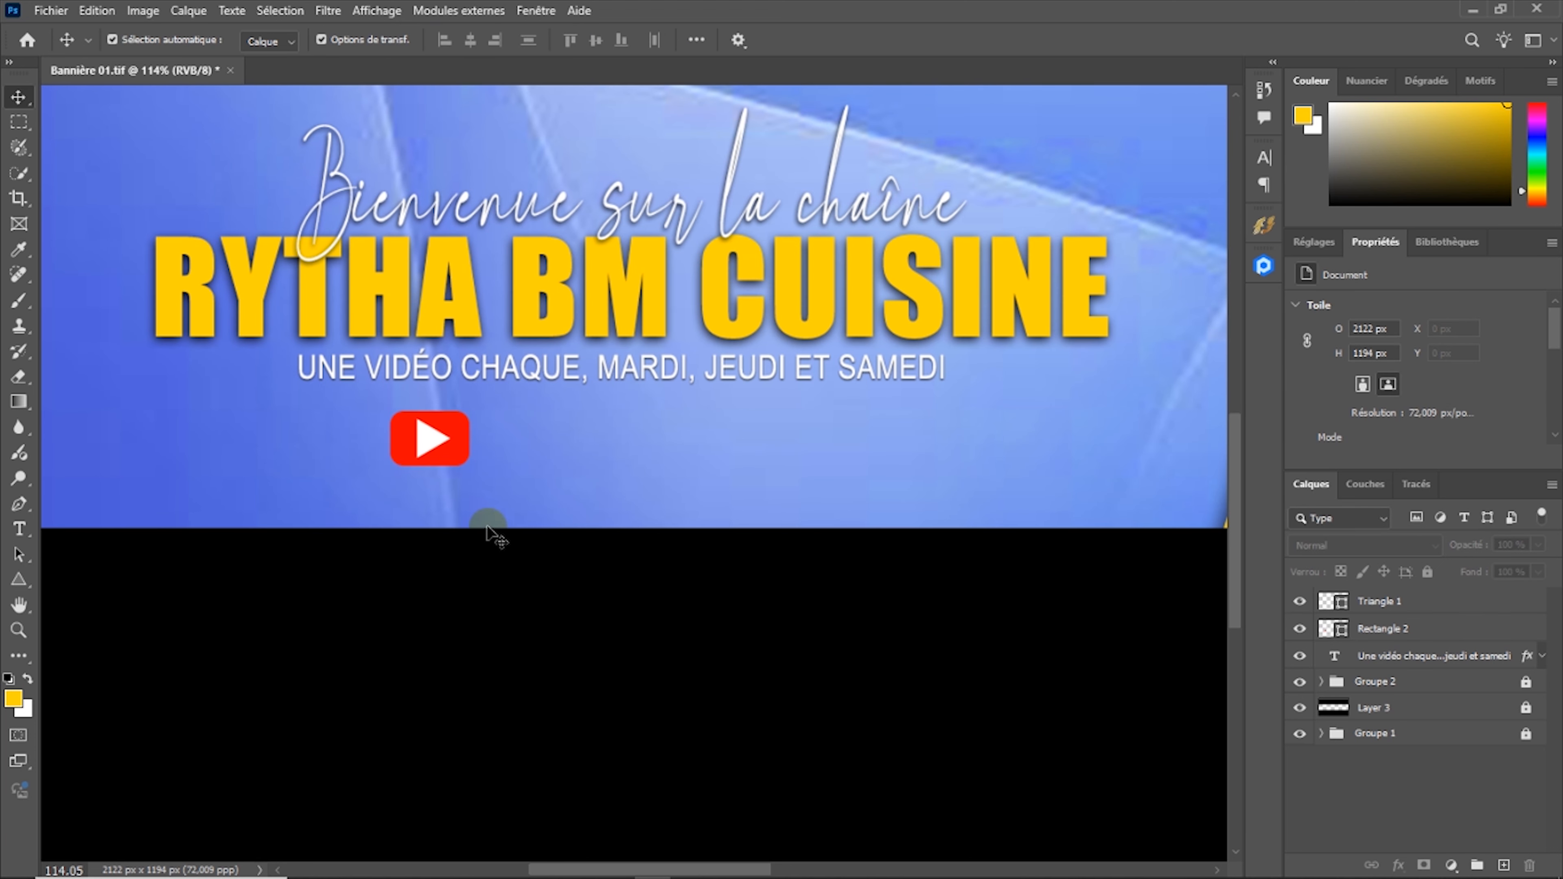
Add the white text "Abonnez-Vous" in Arial Narrow beside the red play button and shift it slightly away from the button
left_click(20, 528)
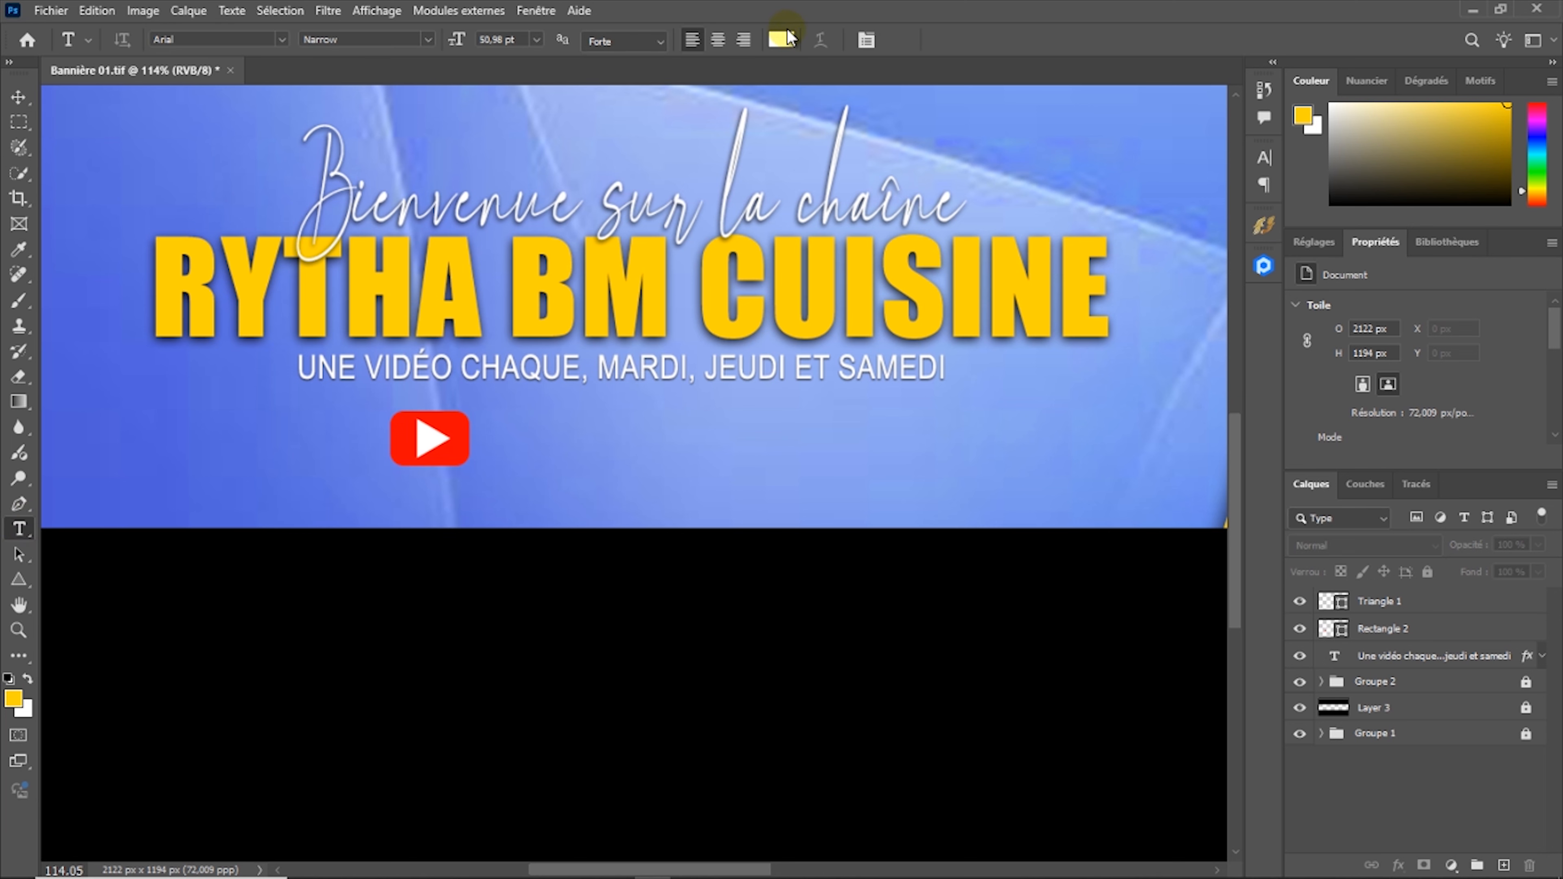
left_click(585, 470)
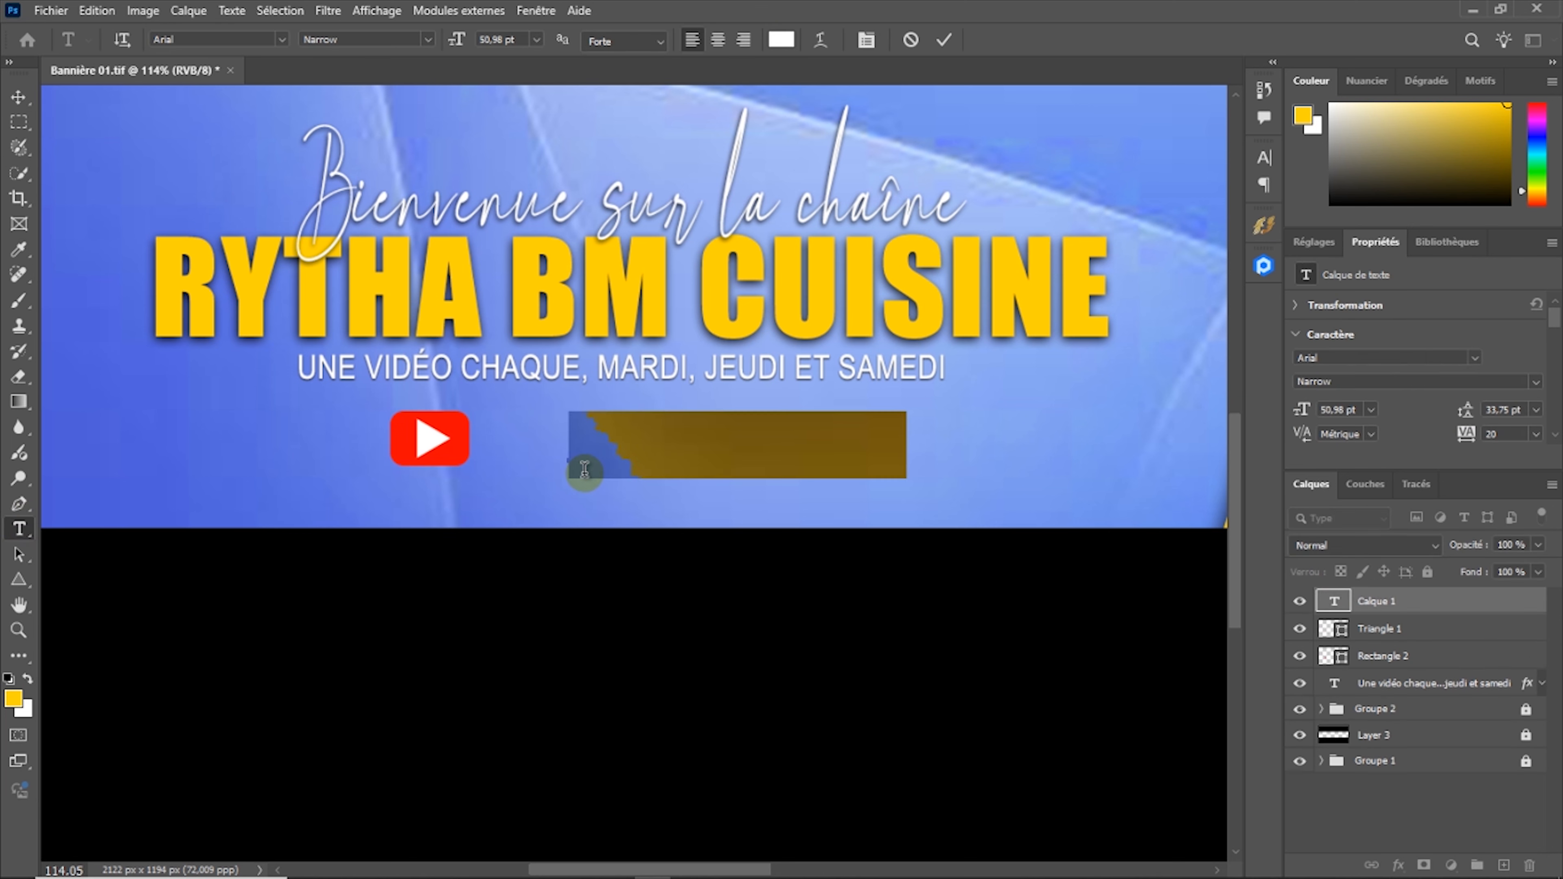
type("A")
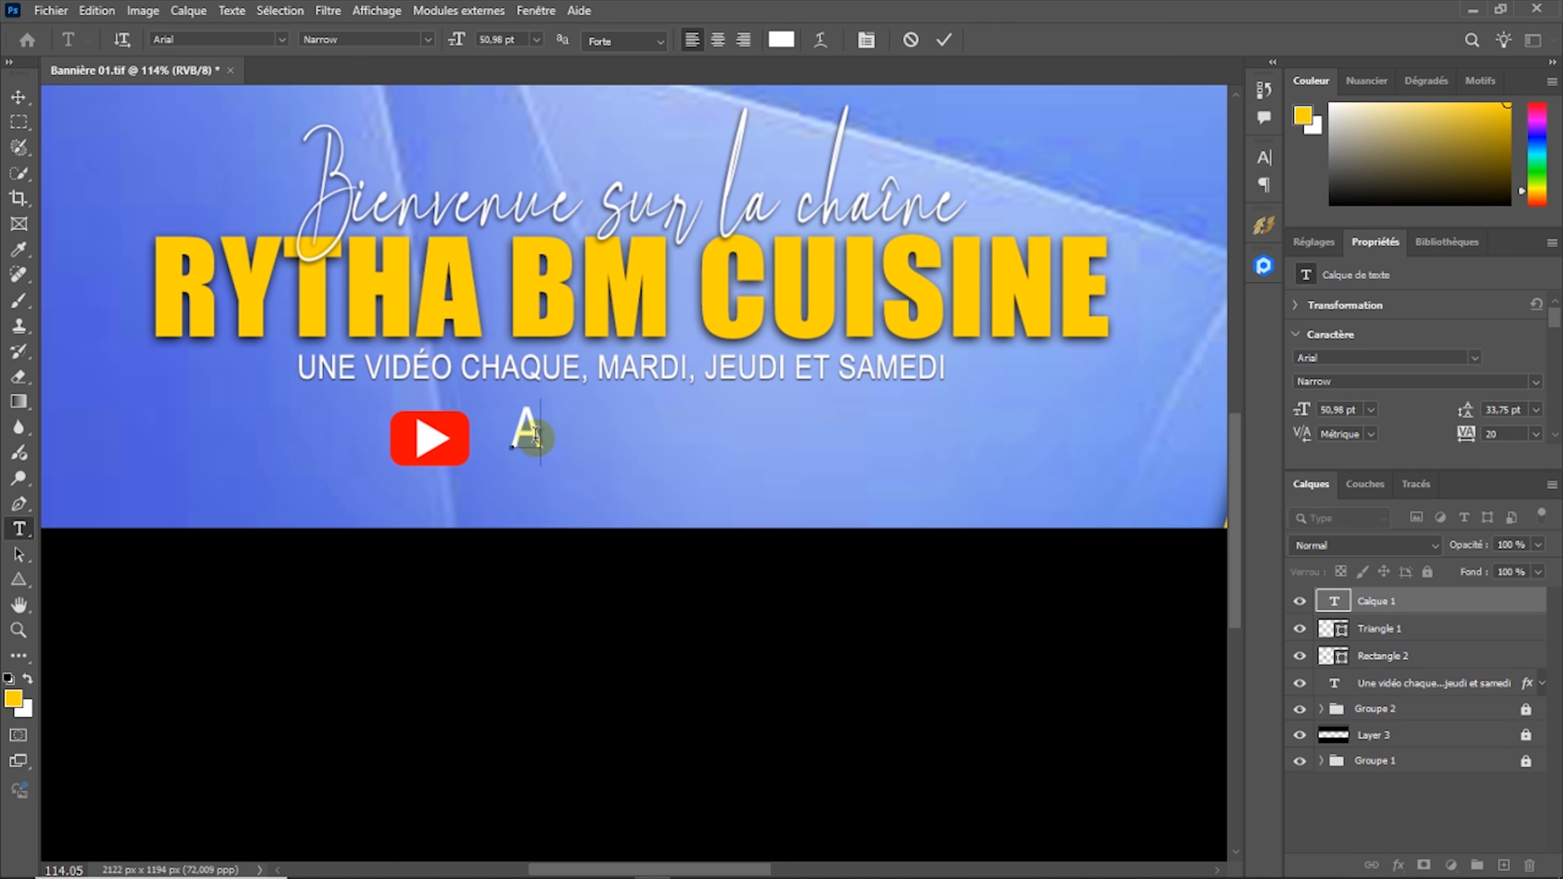
type("bonnez")
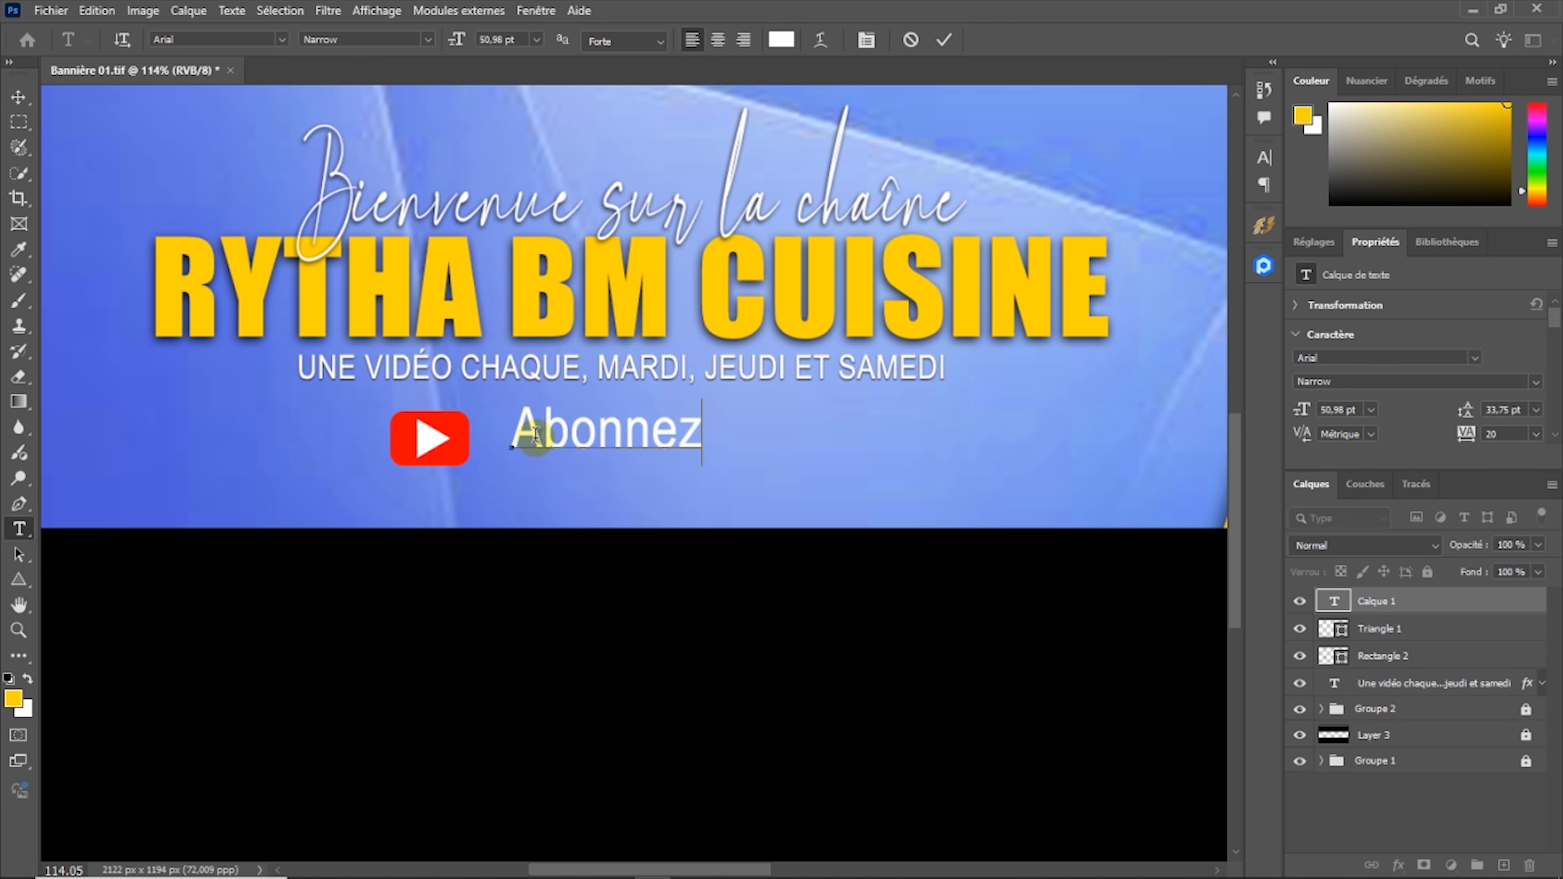
type("-Vous")
left_click_drag(1027, 500, 1056, 512)
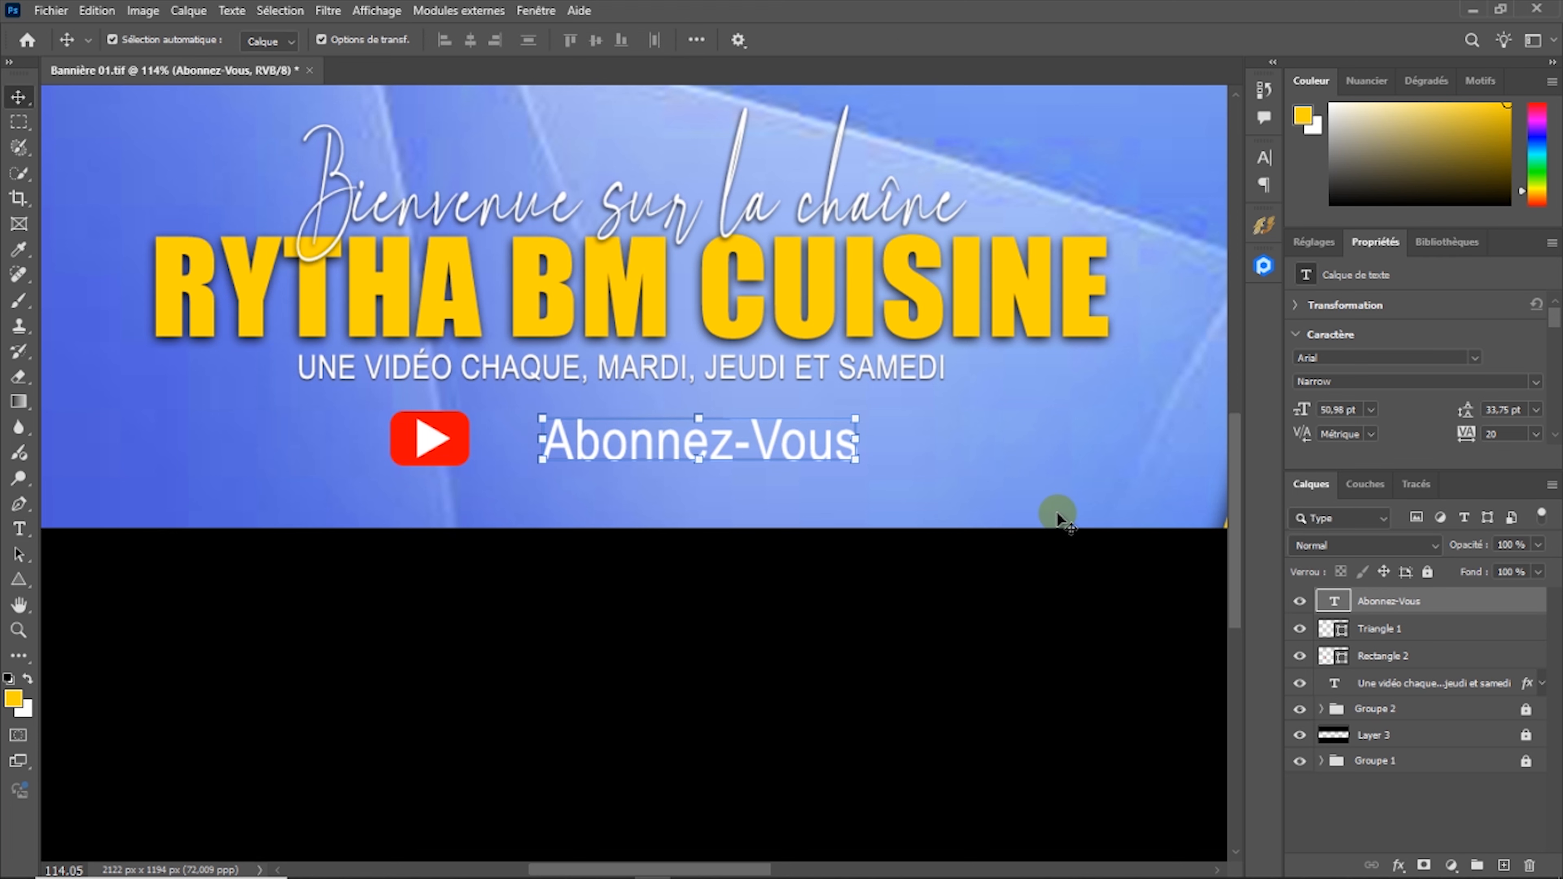
Apply a drop shadow (Ombre portée) layer style to the Abonnez-Vous text
double_click(1511, 610)
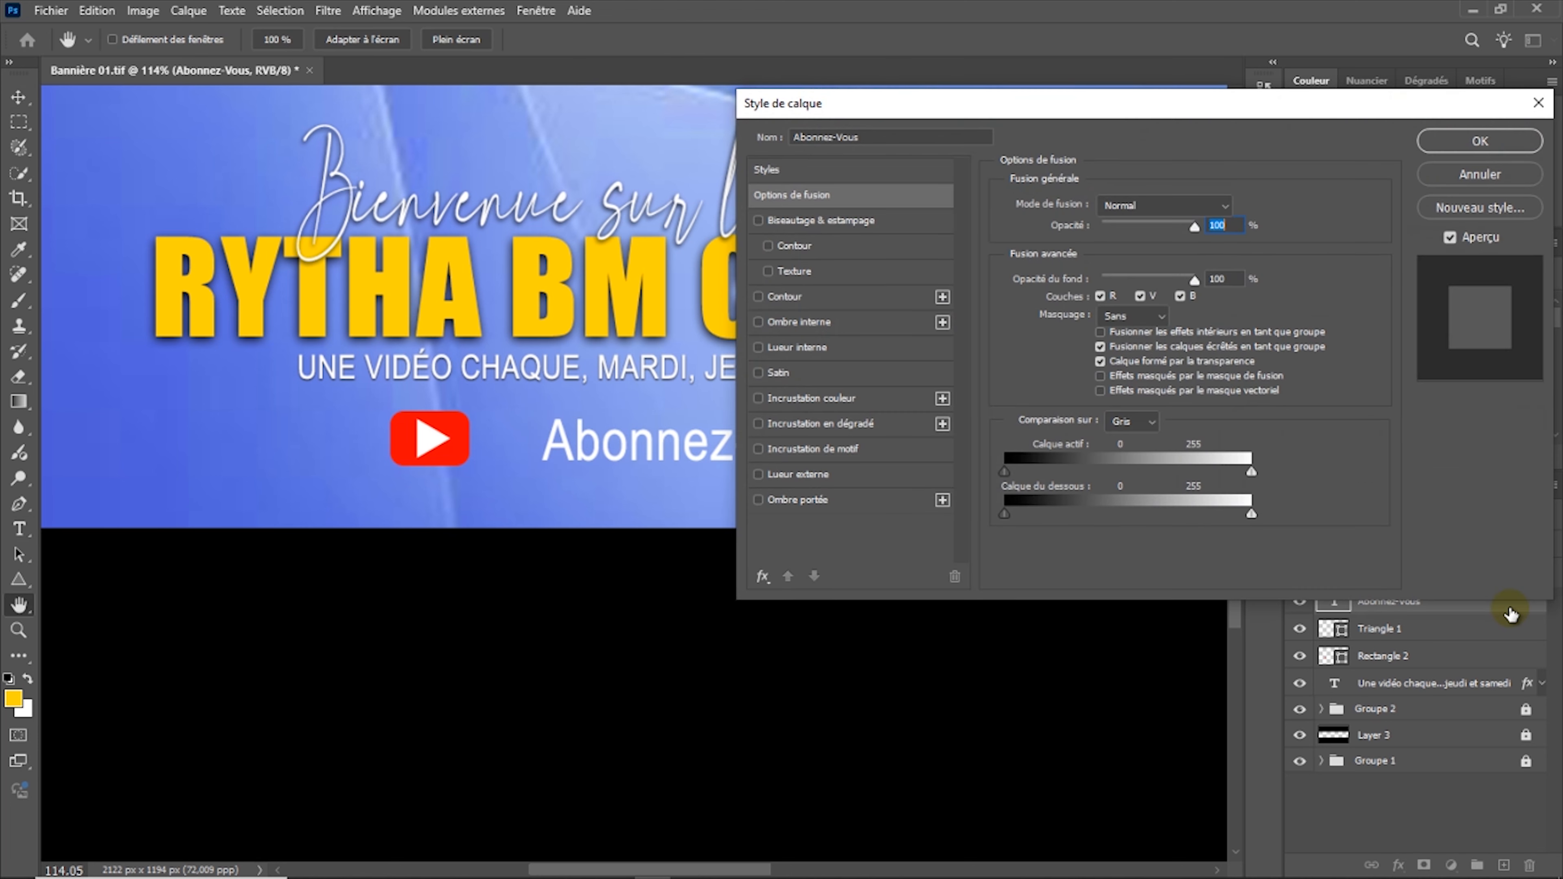
left_click(827, 504)
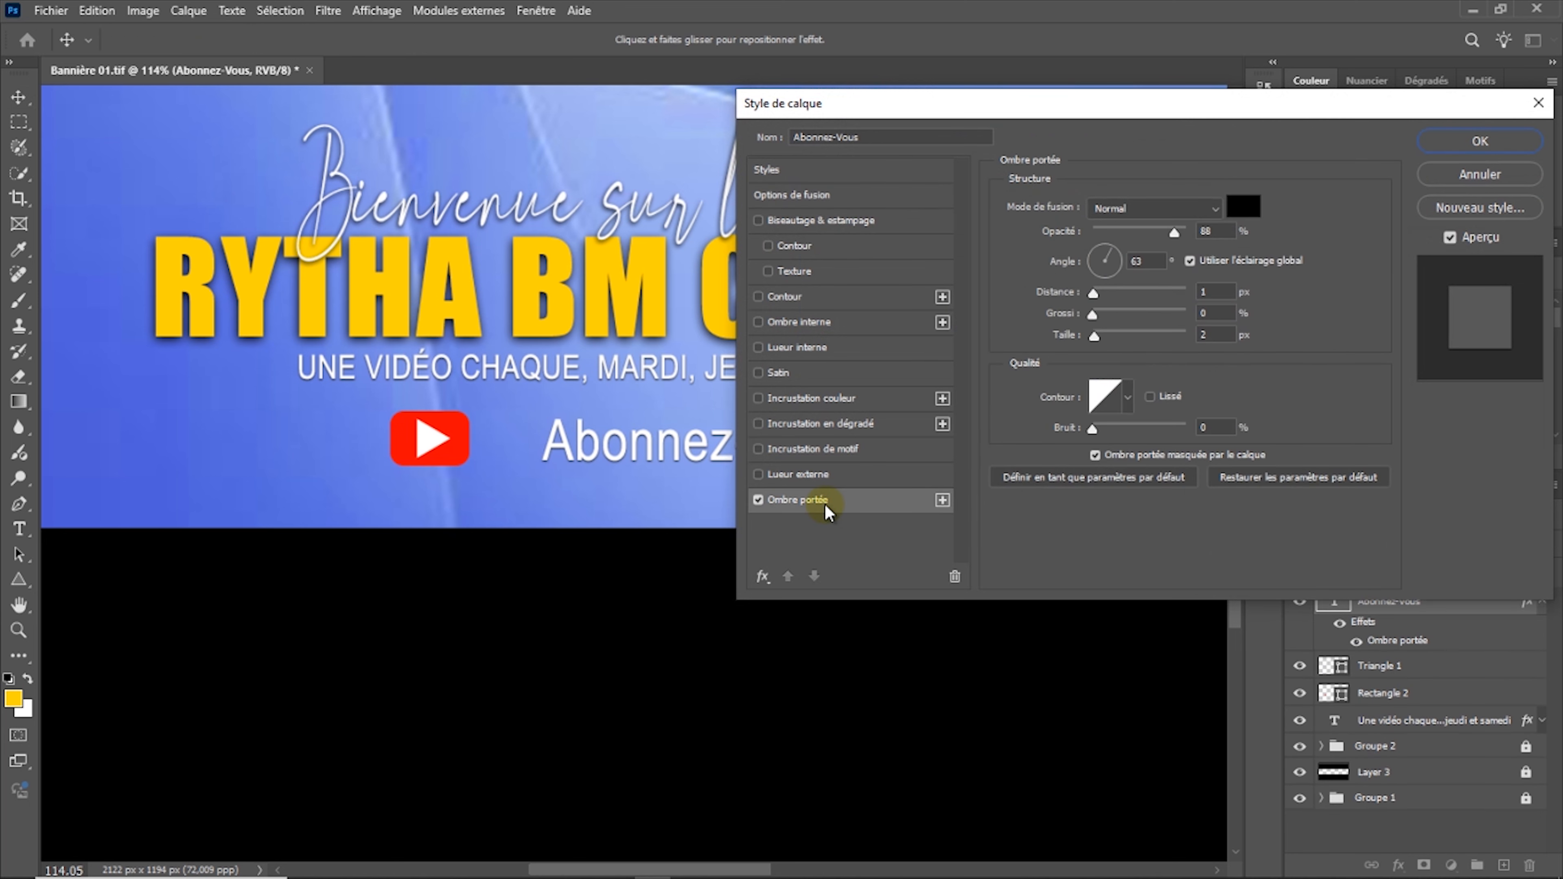
left_click(1464, 137)
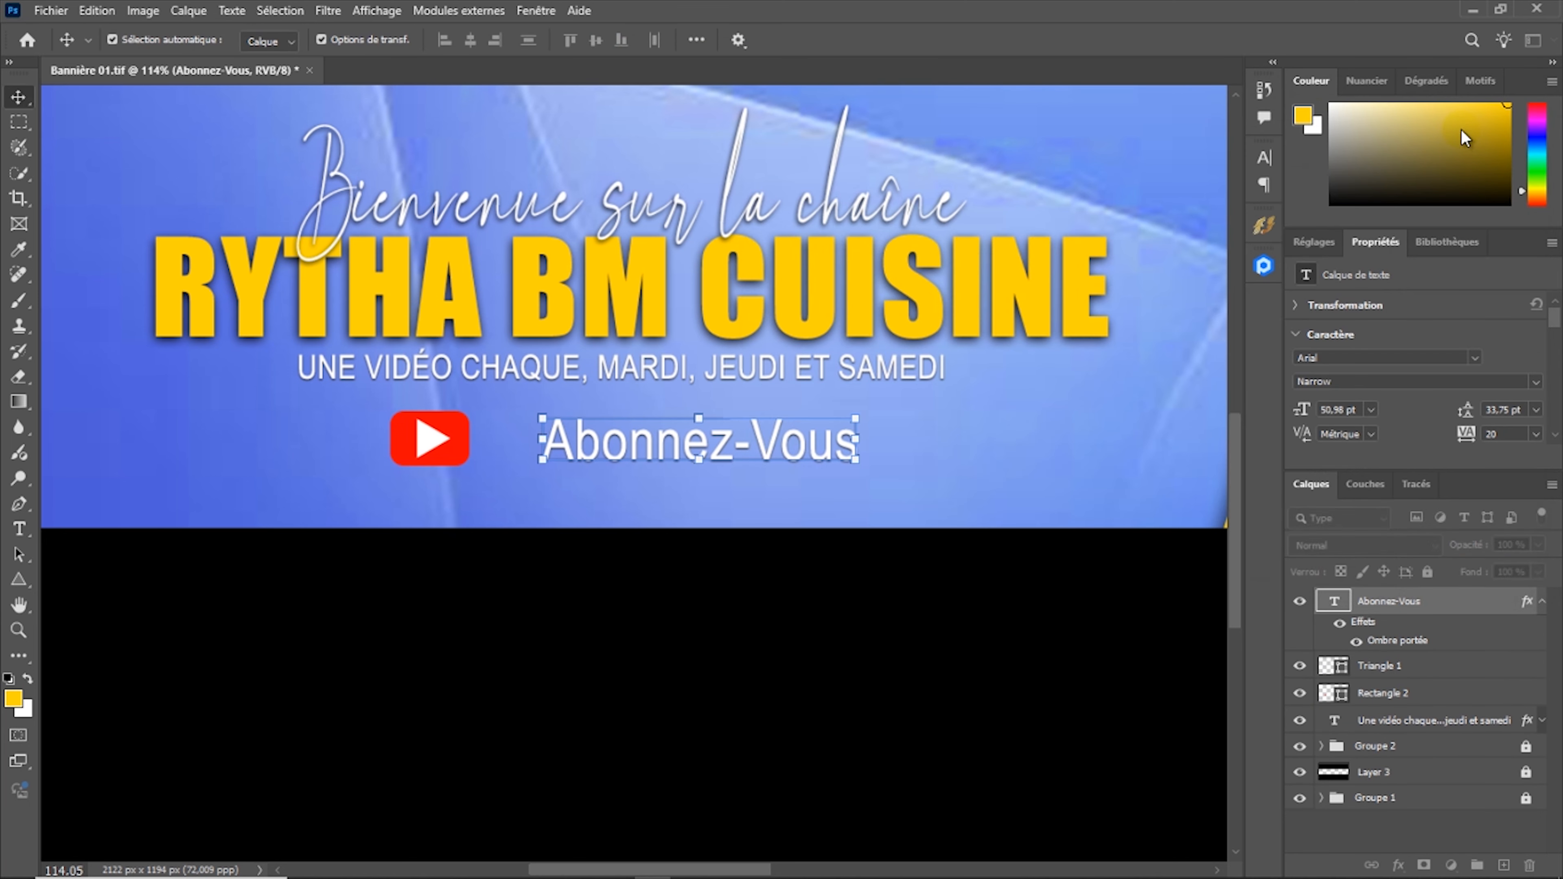
Group the Triangle 1 and Rectangle 2 layers of the play button
left_click(1427, 666)
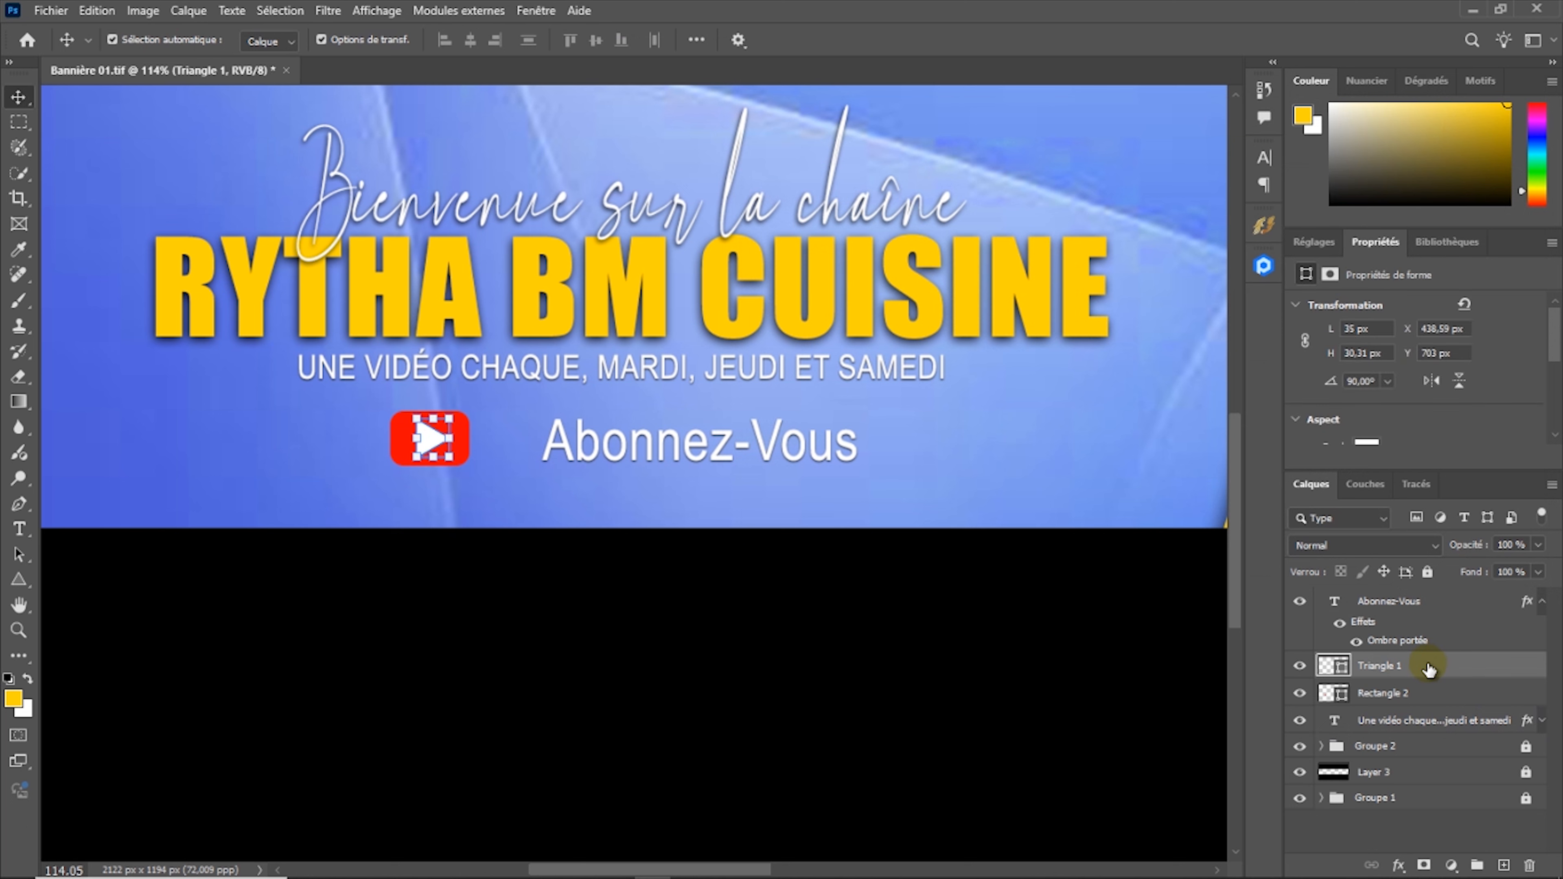
left_click(1427, 690, "ctrl")
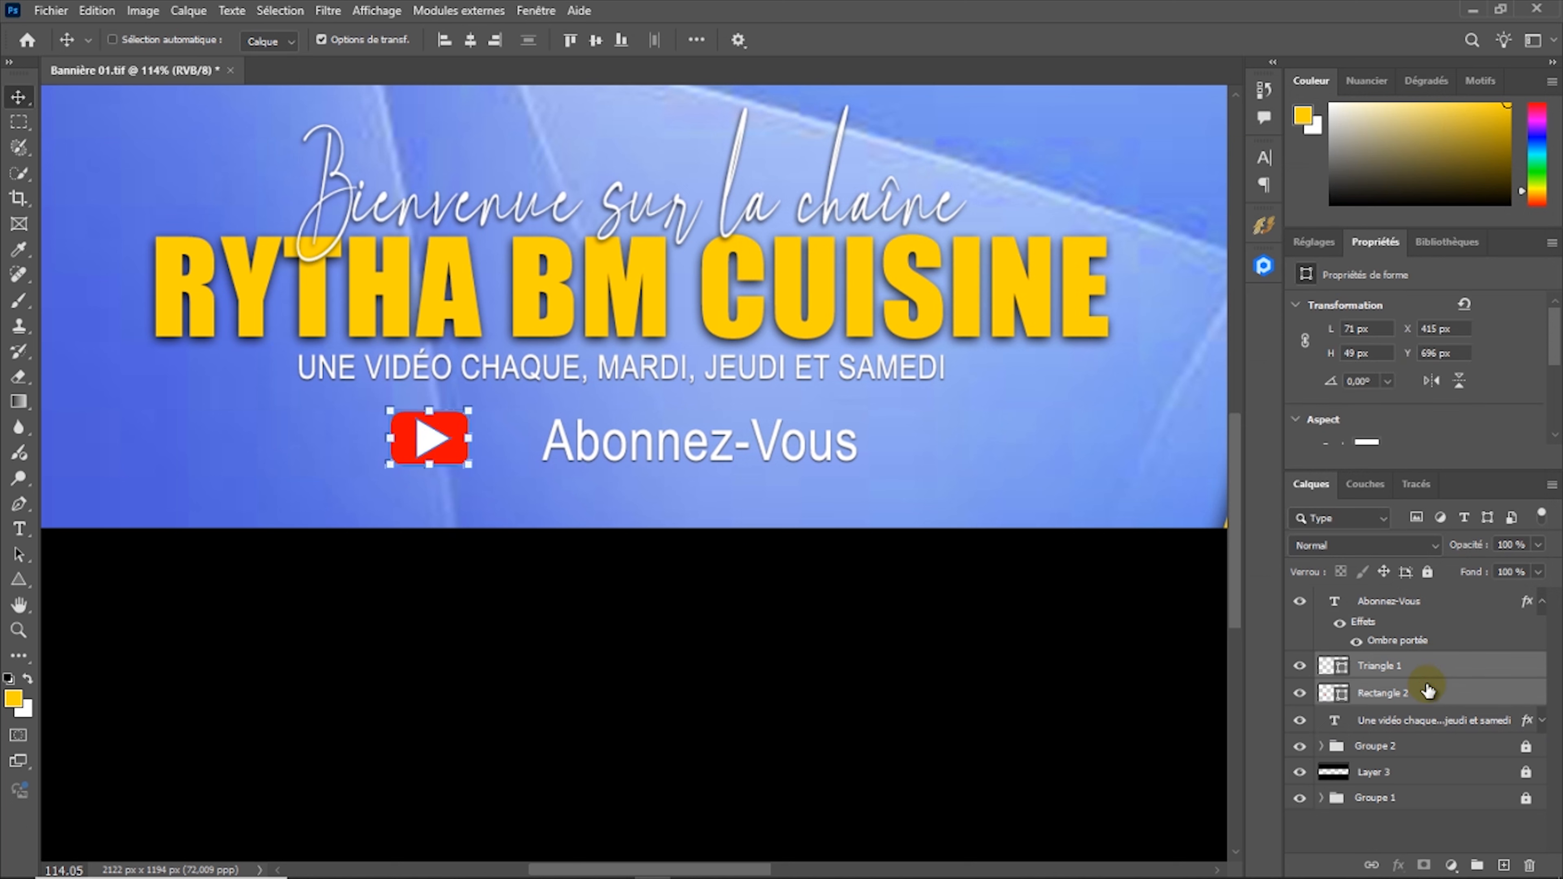
key("ctrl+g")
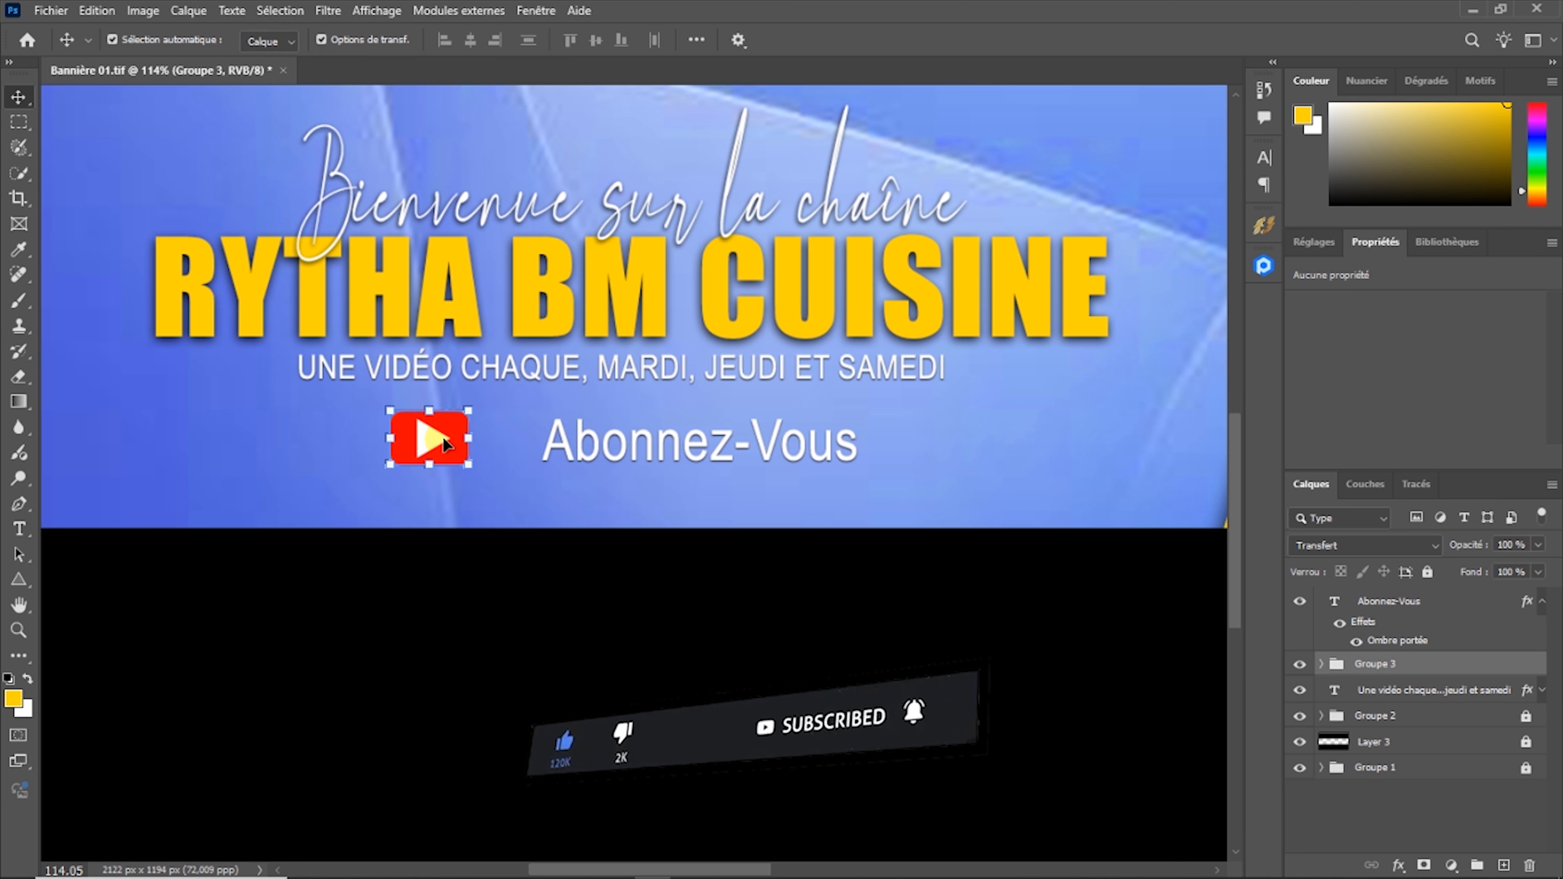
left_click(519, 429)
left_click_drag(518, 432, 517, 433)
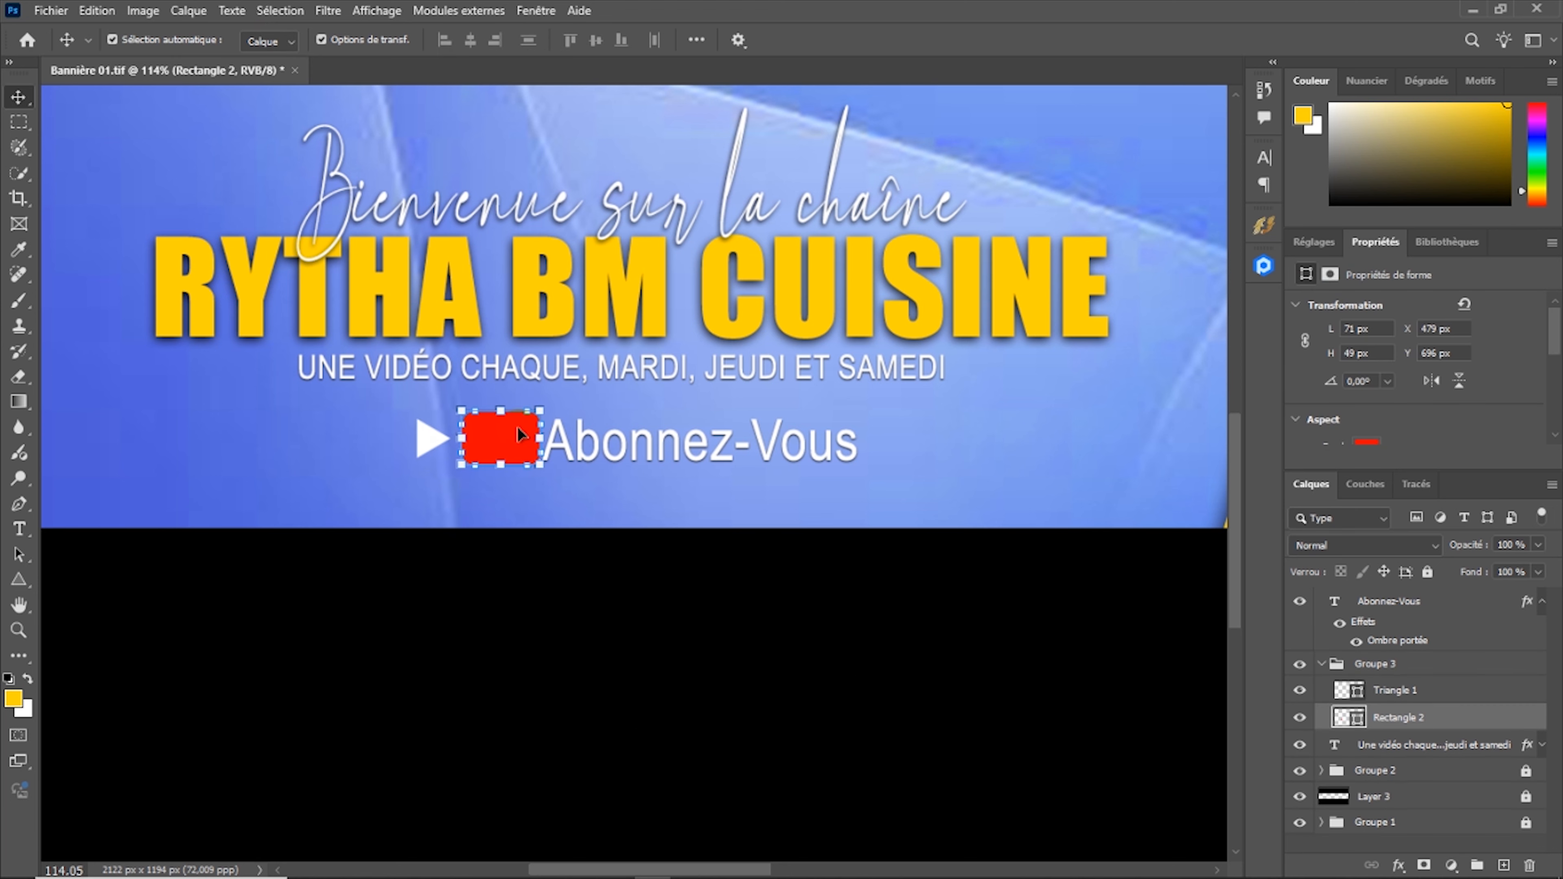
key("ctrl")
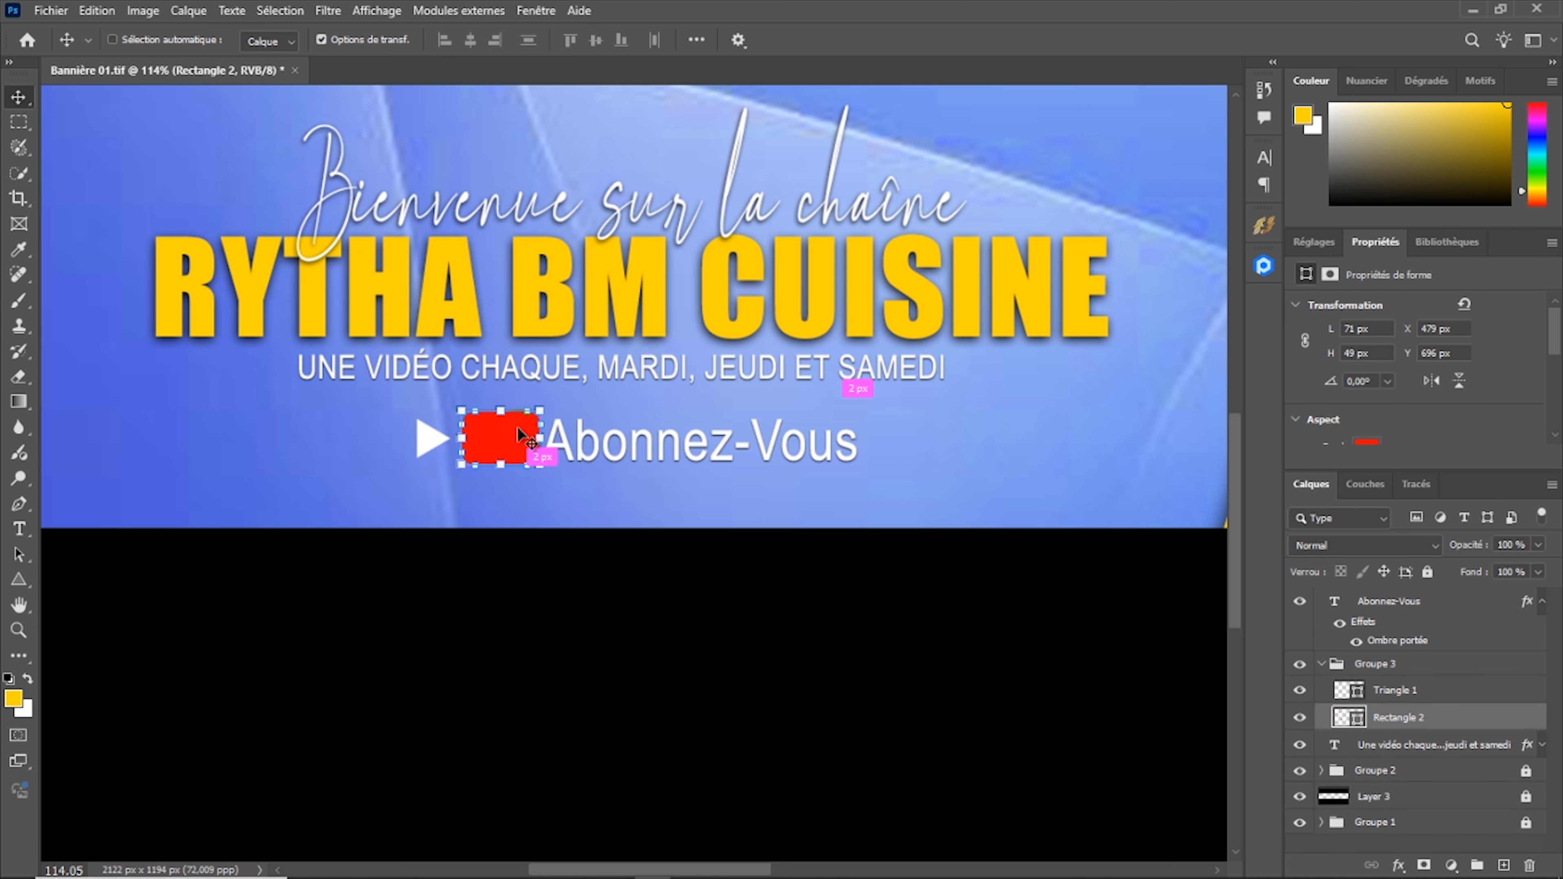
key("ctrl+z")
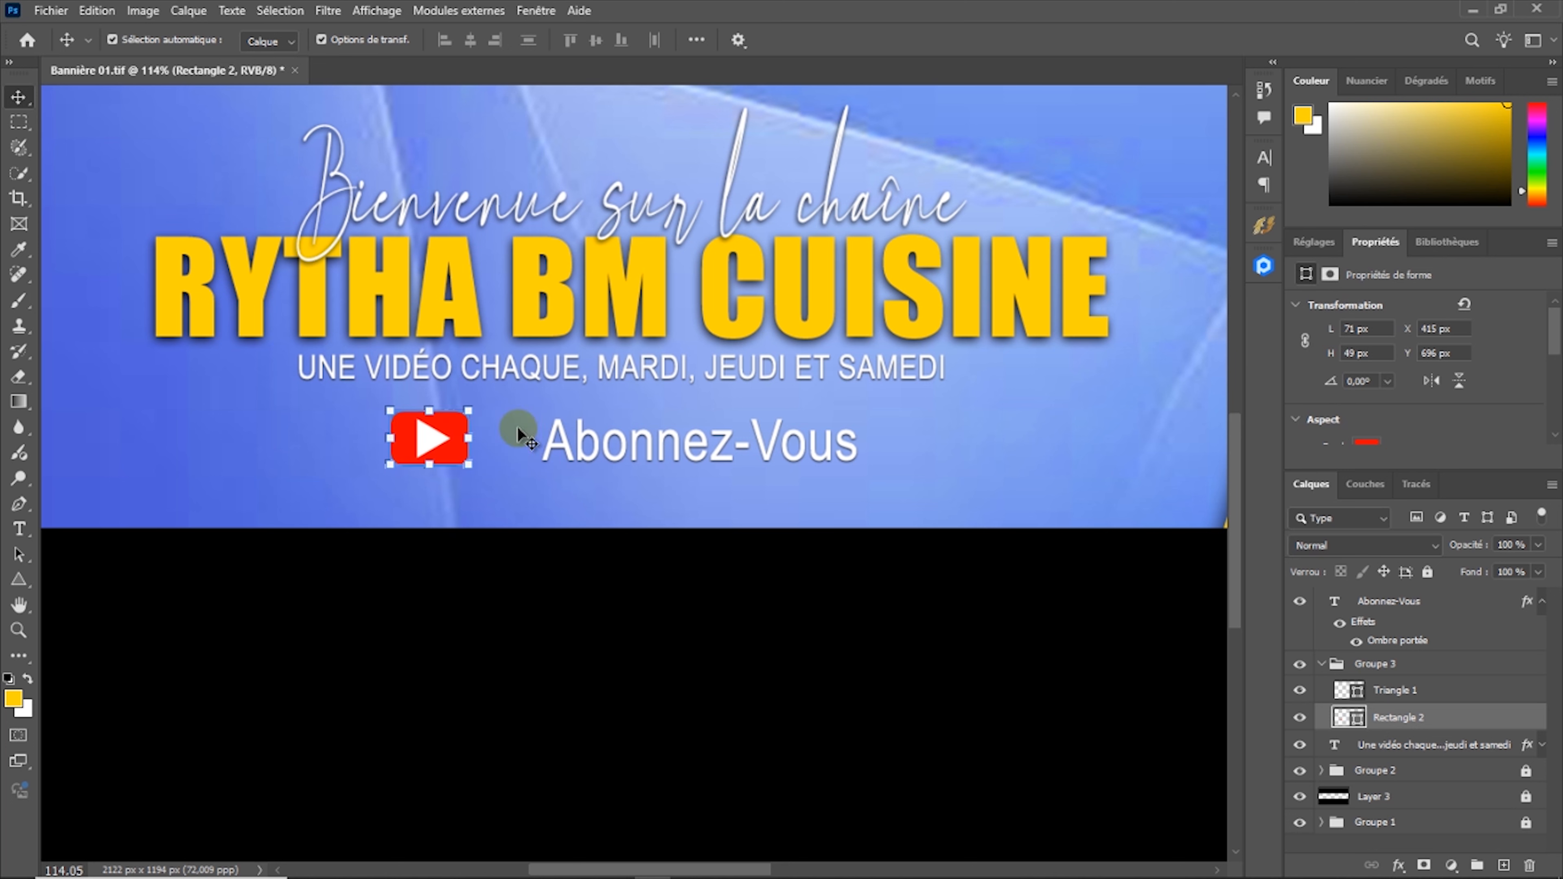
key("ctrl+z")
left_click(1322, 664)
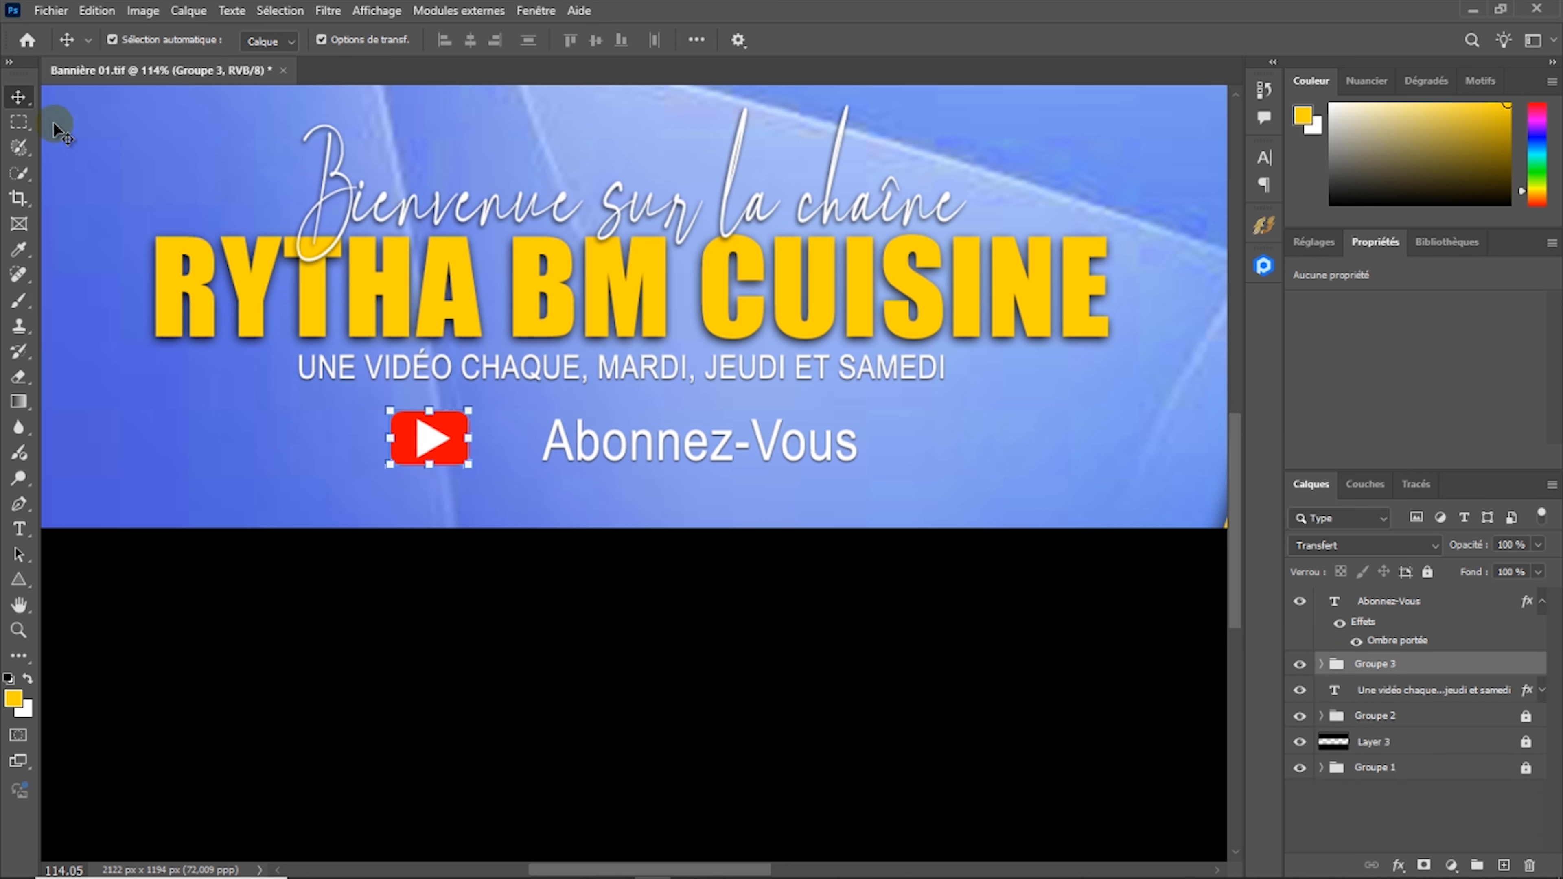
Set the Move tool's automatic selection to Groupe and move the play button group close to the Abonnez-Vous text
left_click(291, 42)
left_click_drag(454, 423, 514, 430)
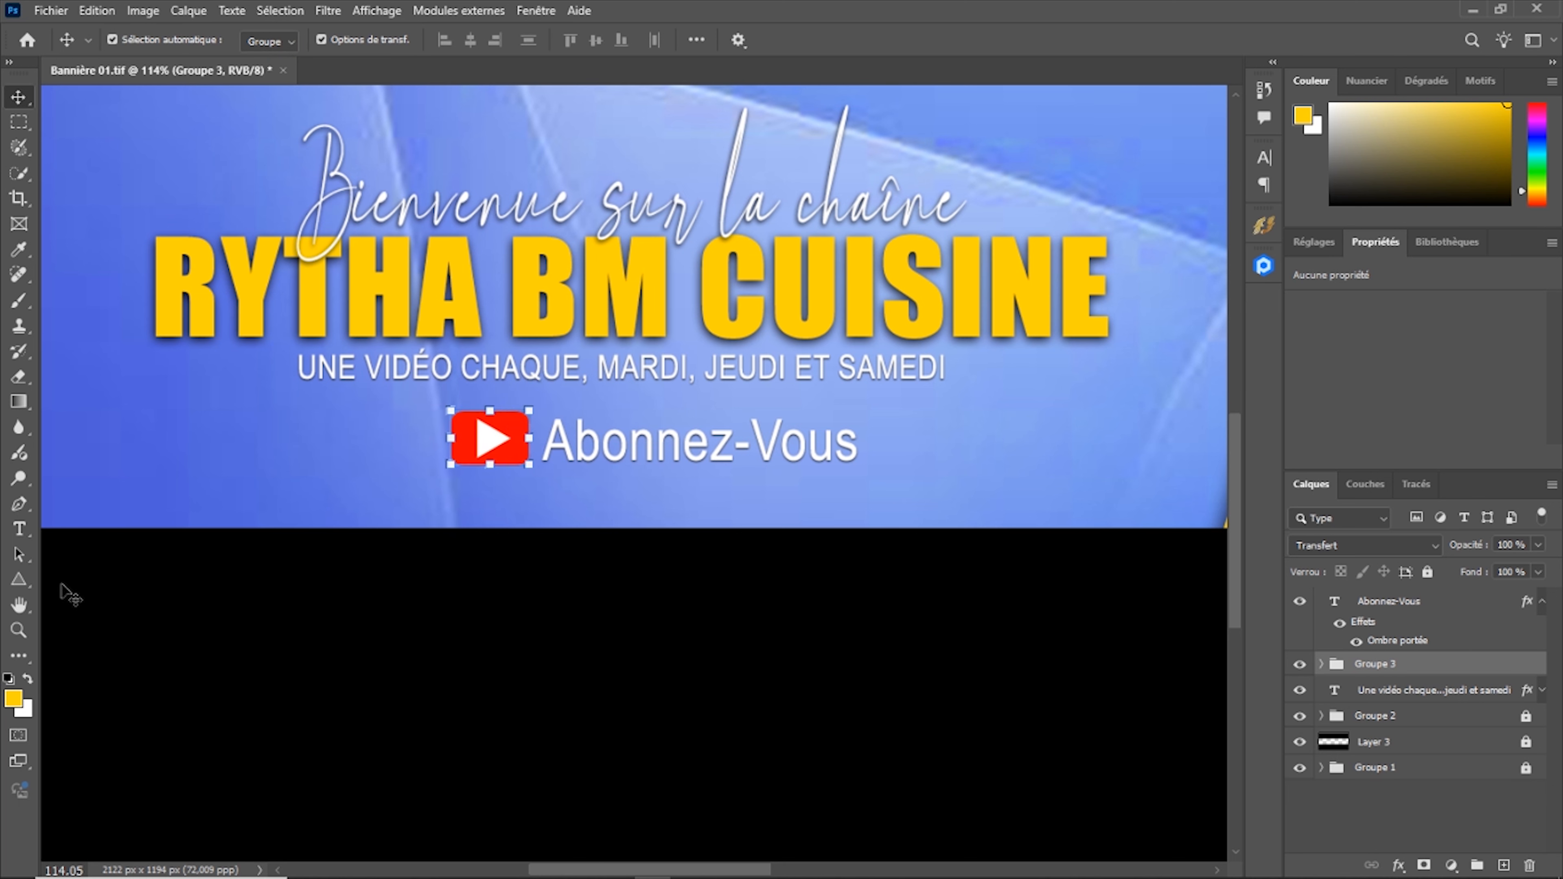
Draw an unfilled rectangle with a white outline, about 410 by 84 px, around the play button and the Abonnez-Vous text
left_click(18, 580)
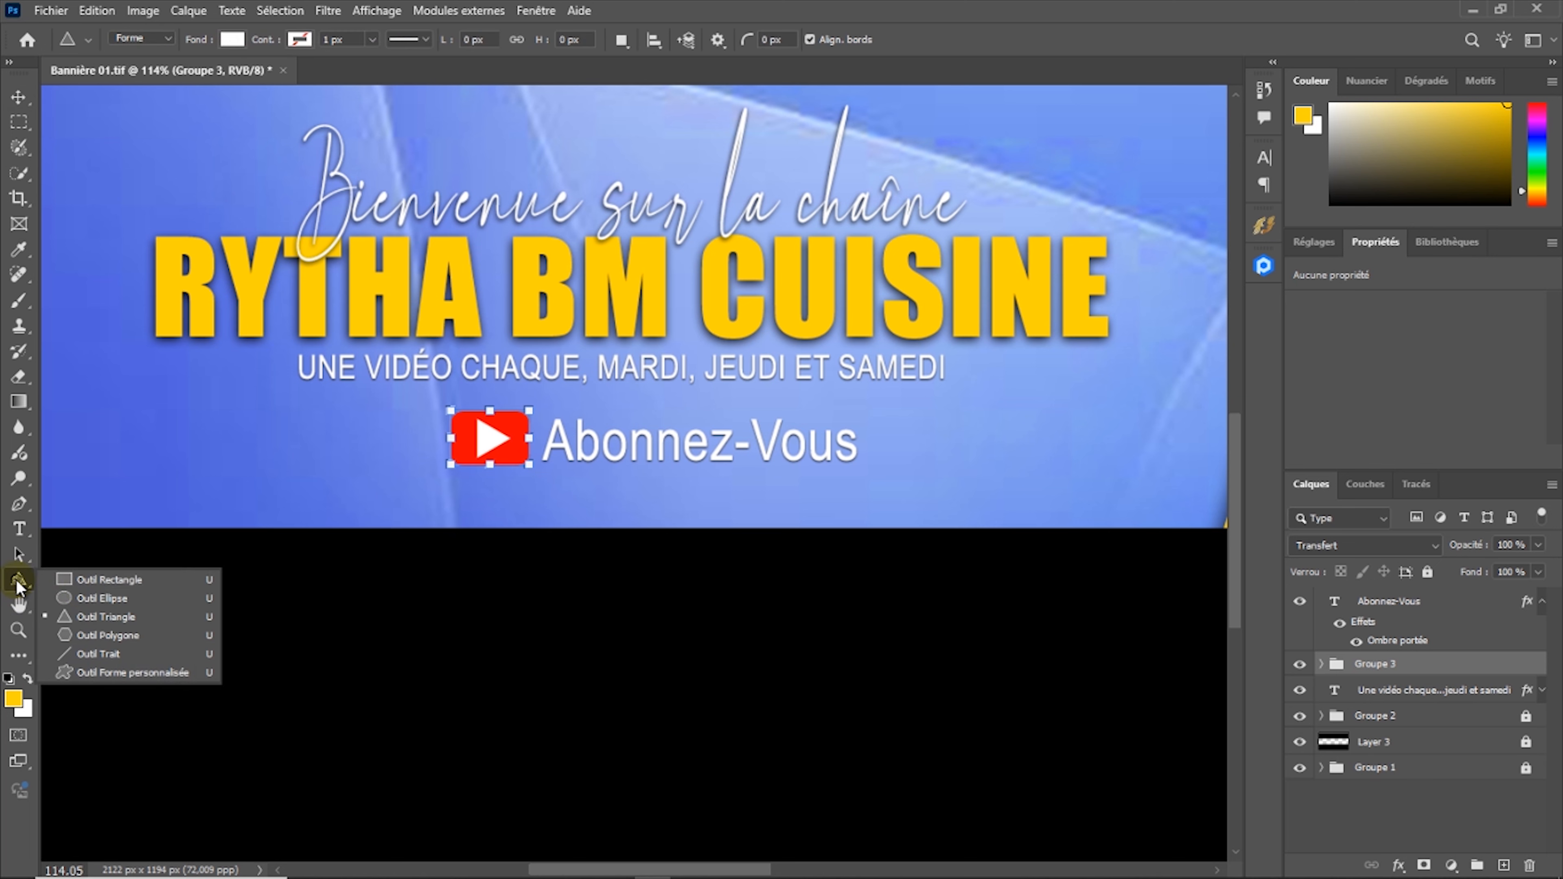
left_click(90, 581)
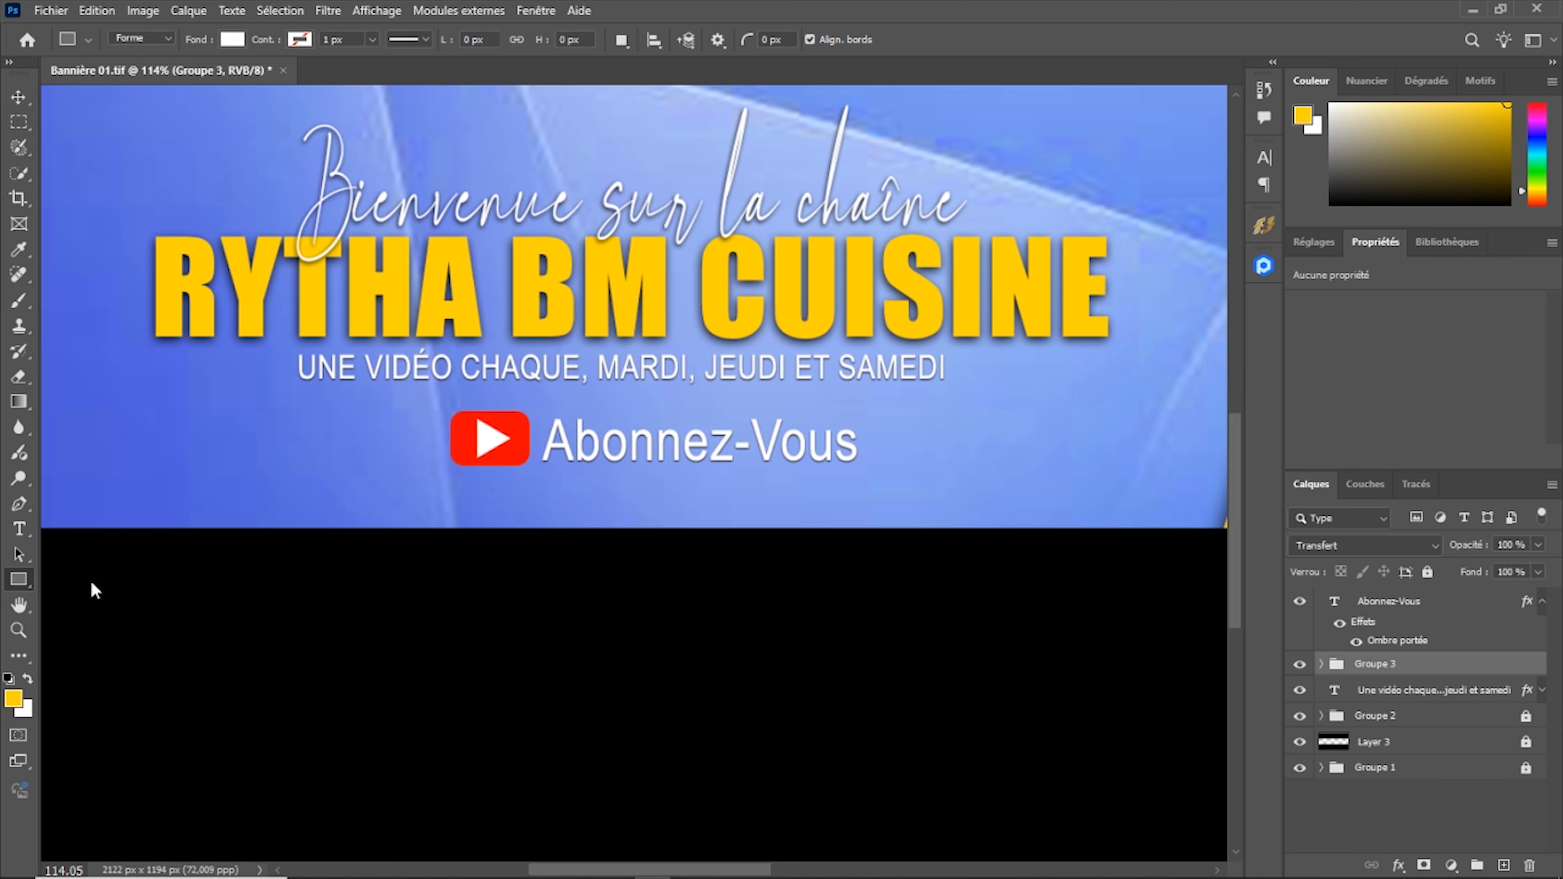
left_click(232, 40)
left_click(110, 77)
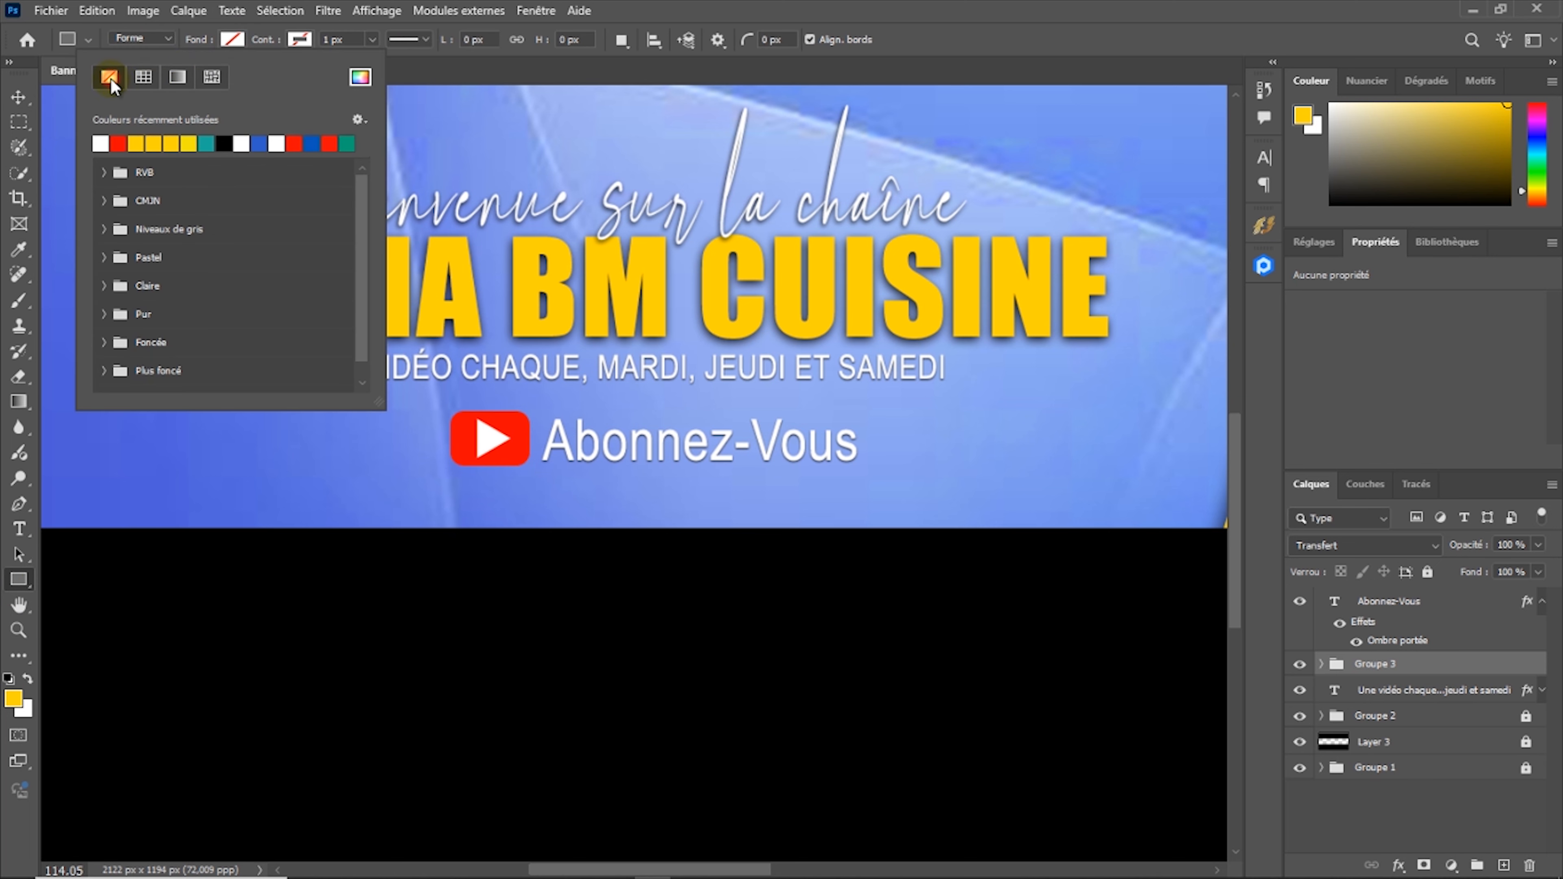
left_click(304, 49)
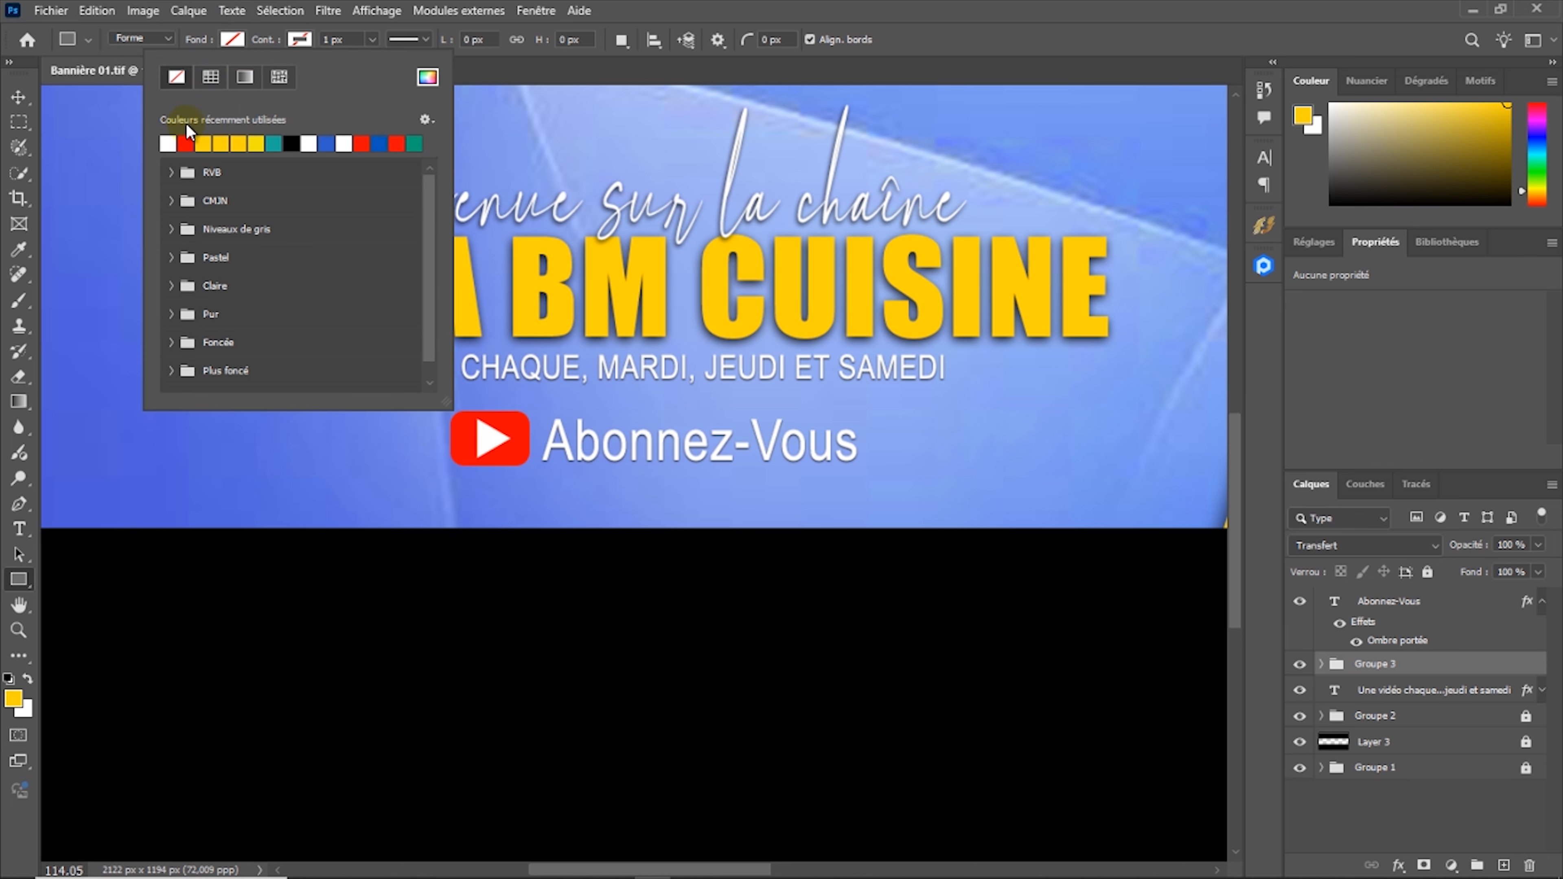
left_click(174, 143)
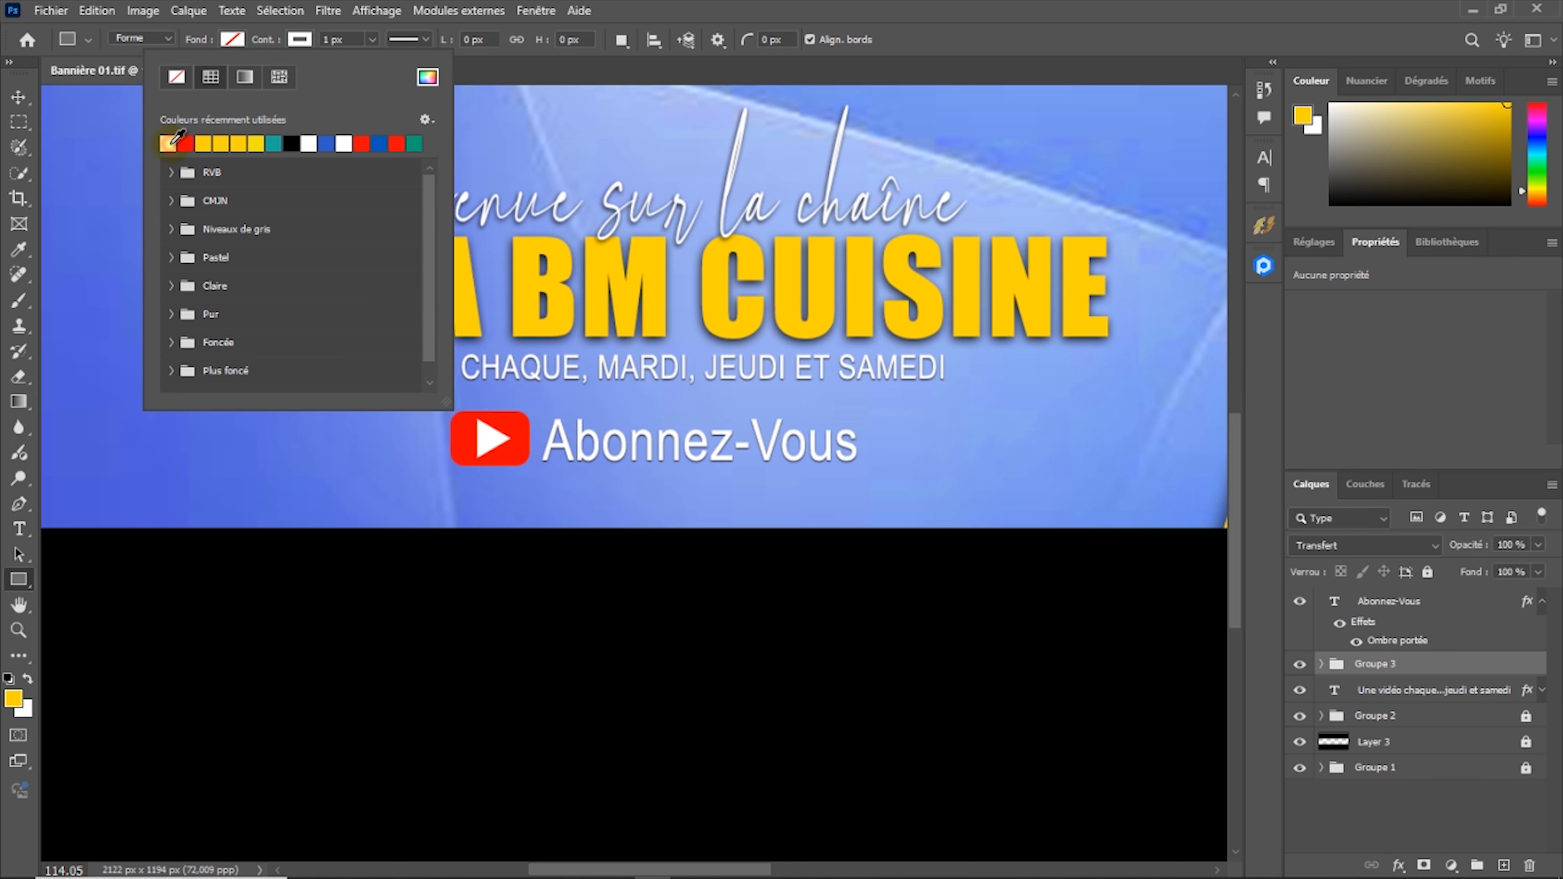
left_click(373, 40)
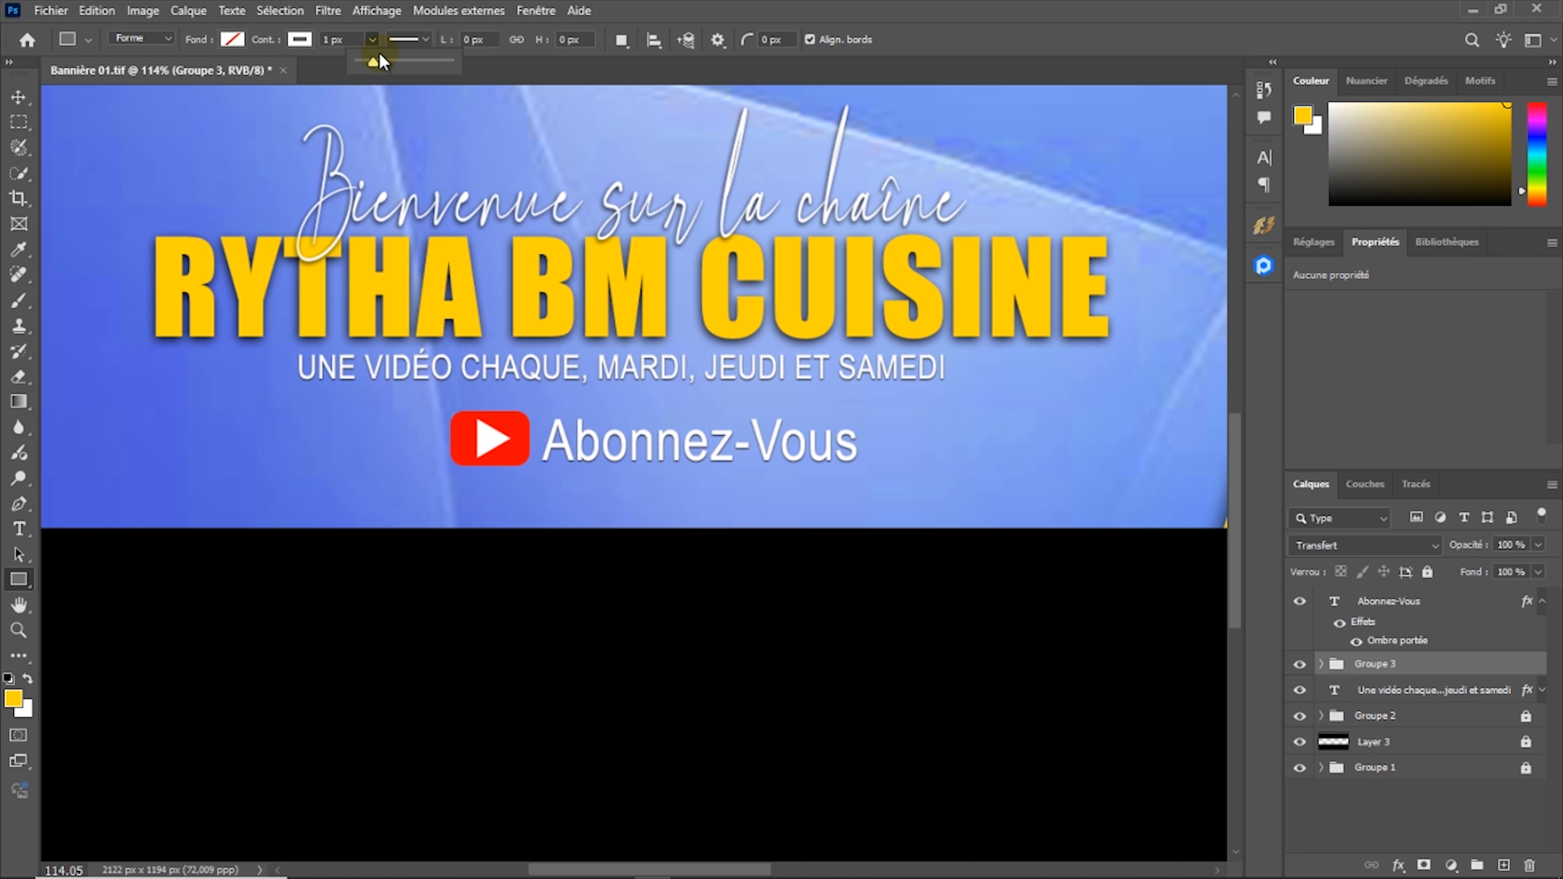
left_click_drag(379, 55, 382, 62)
left_click_drag(429, 400, 884, 493)
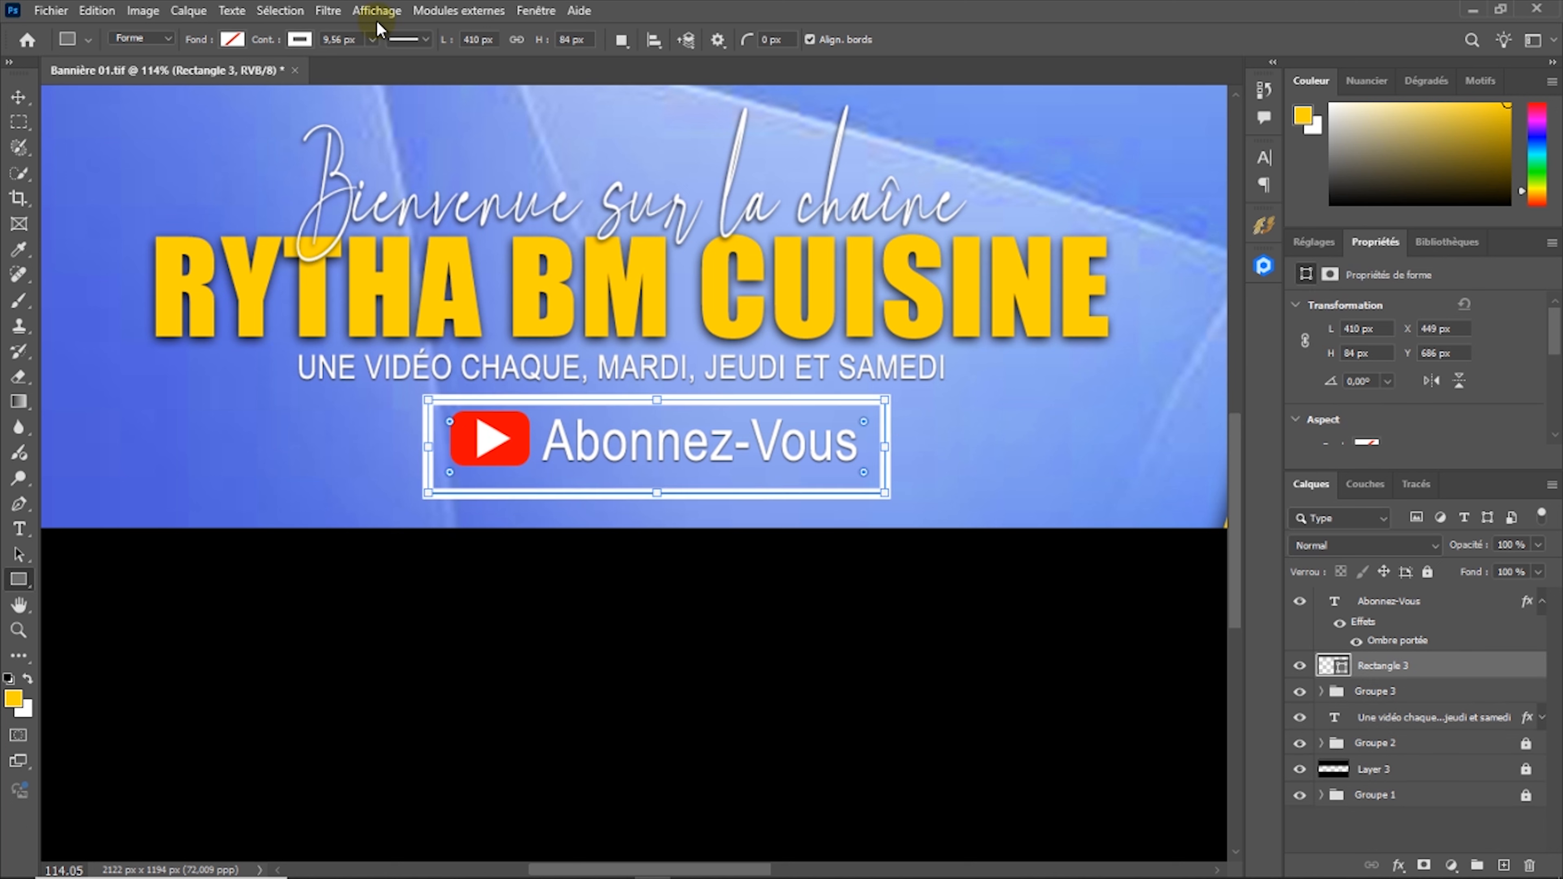
Set the stroke width of the rectangle around Abonnez-Vous to 3 px
left_click(374, 39)
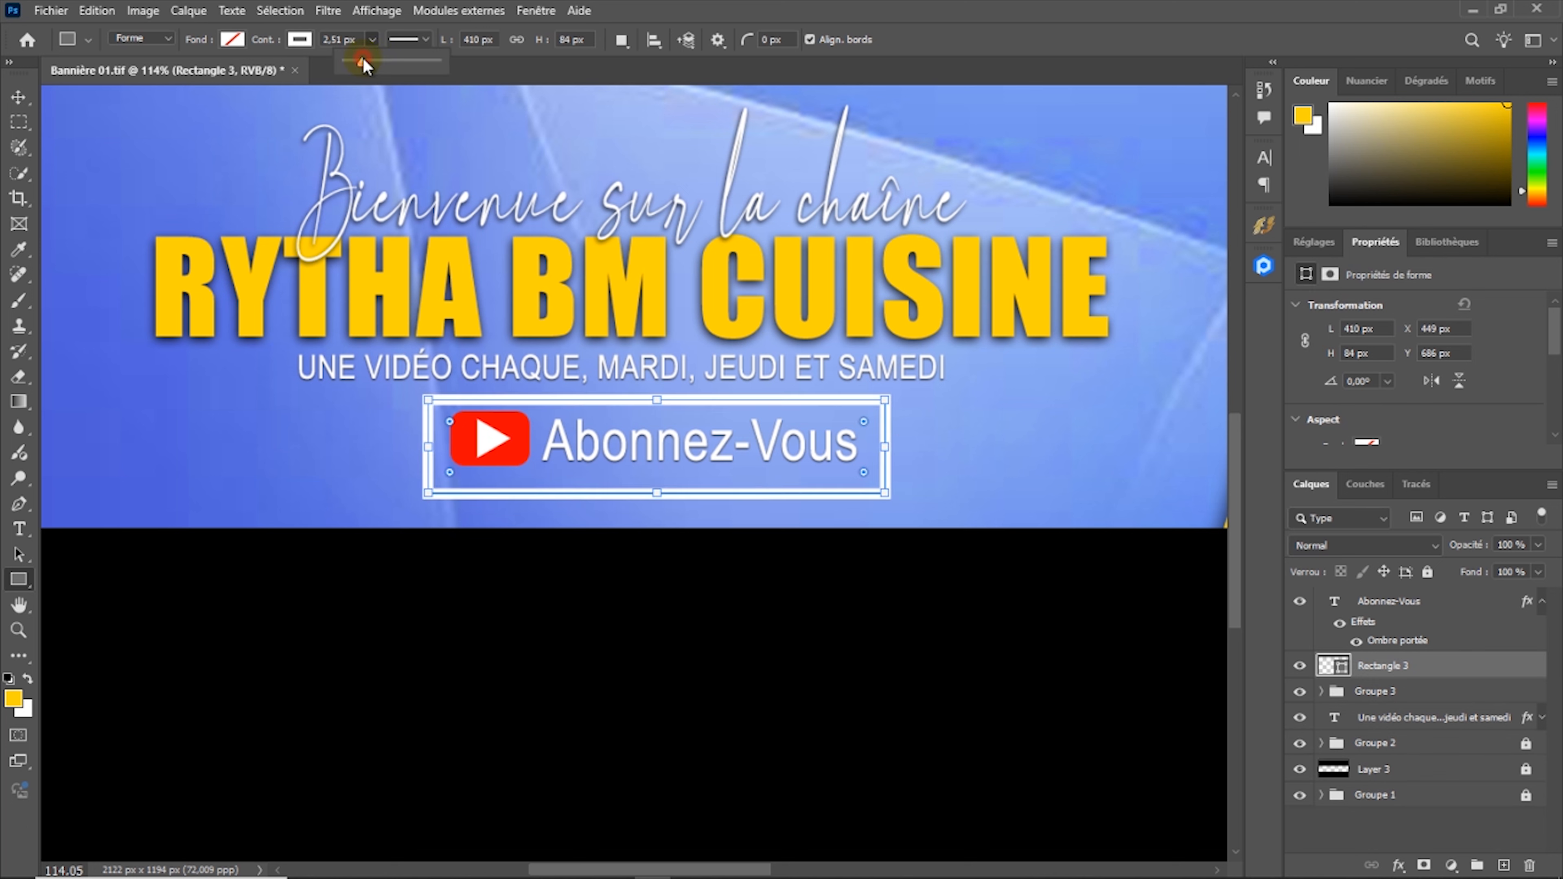
left_click_drag(364, 60, 368, 61)
left_click(340, 38)
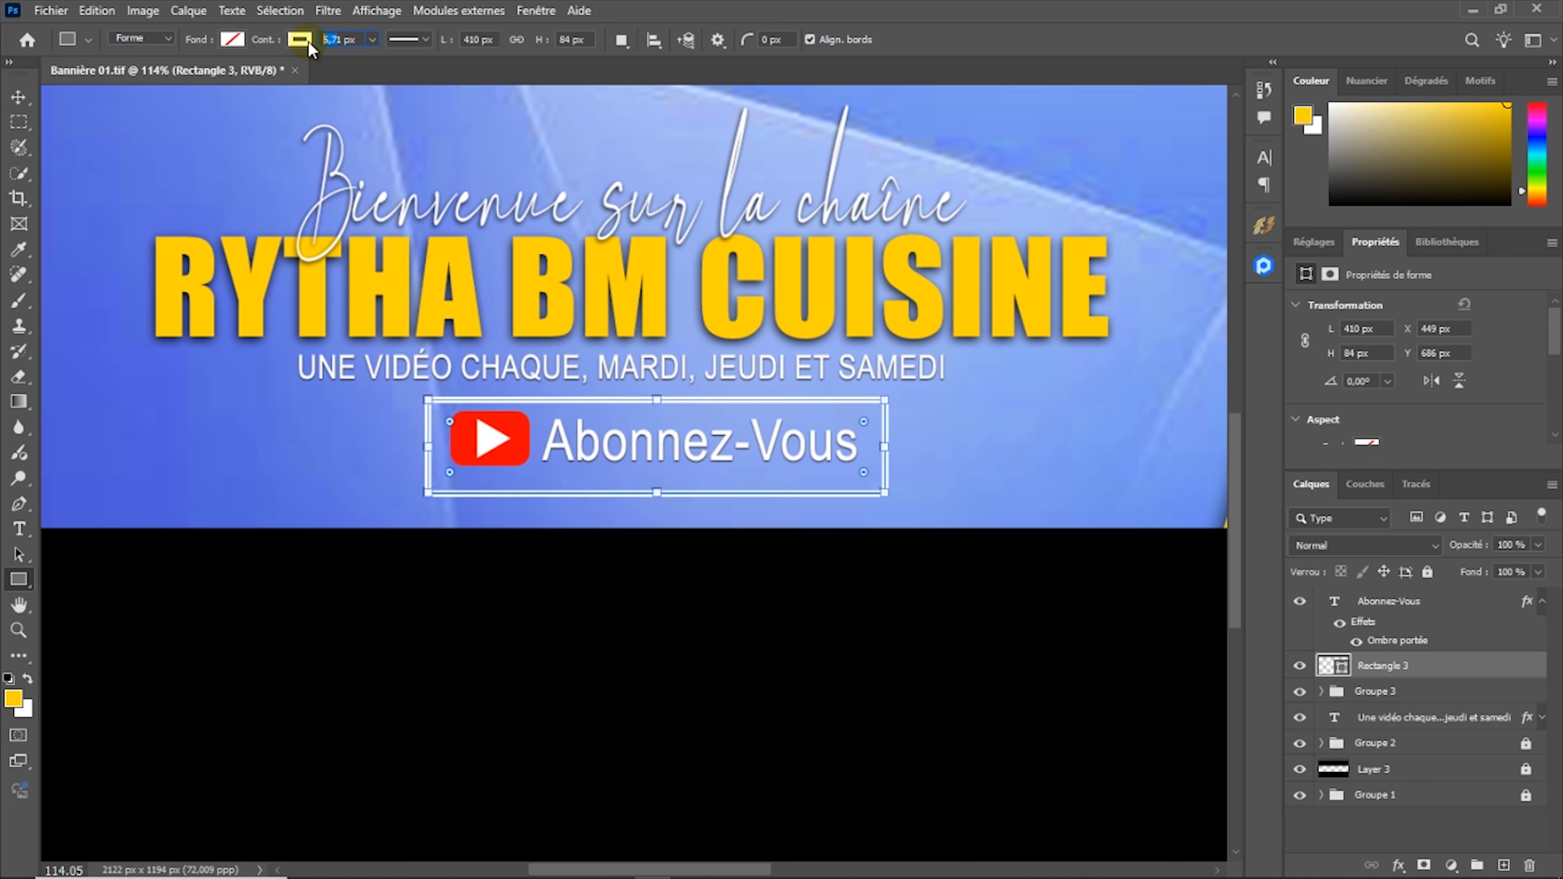
type("4")
key("Return")
left_click(323, 136)
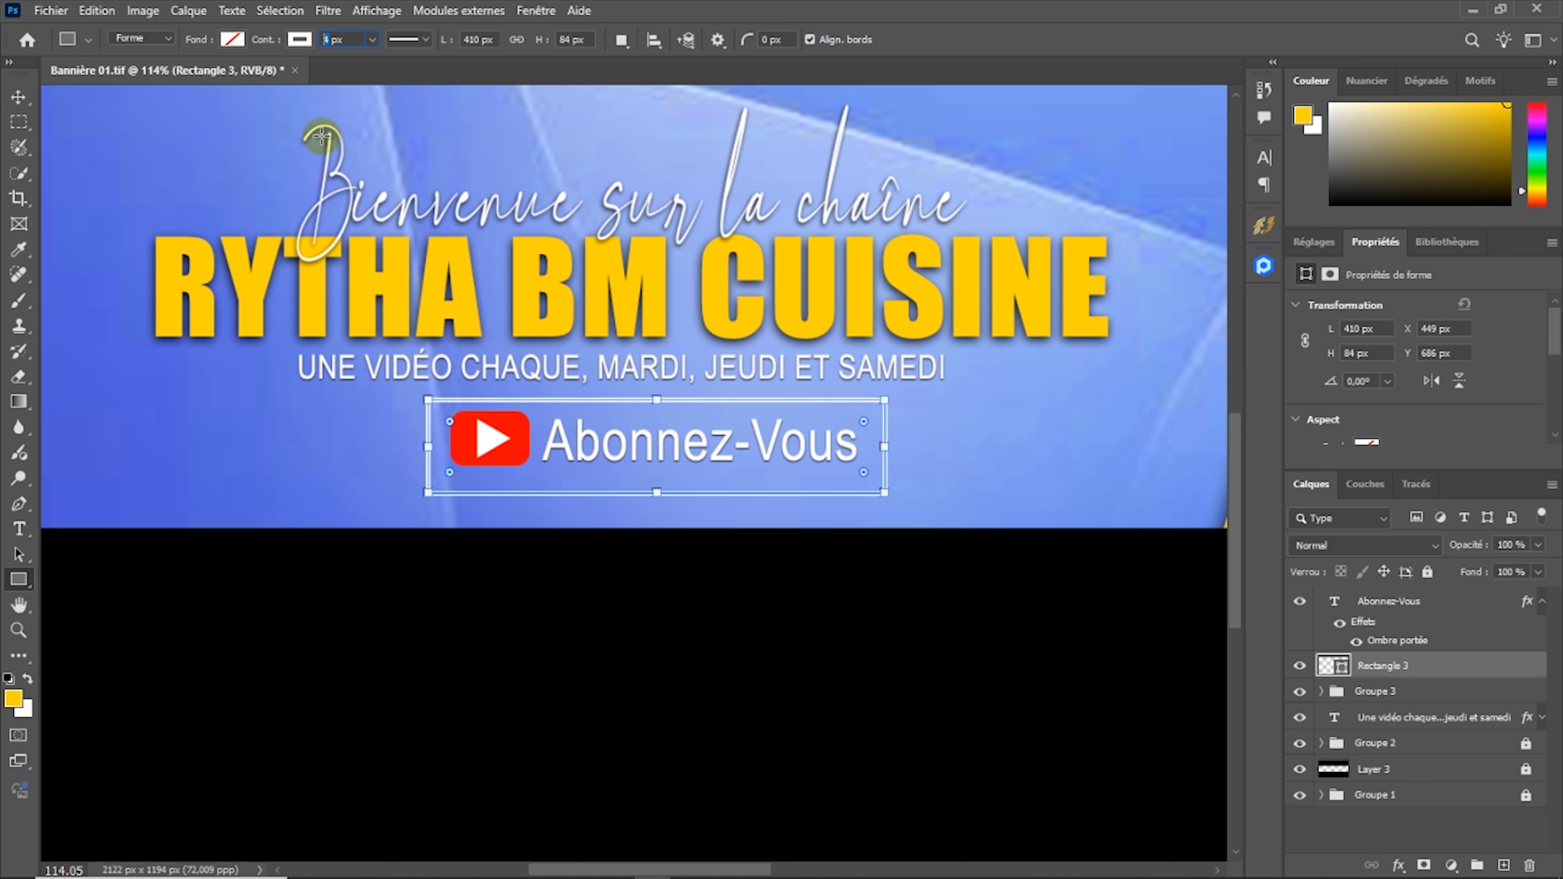
key("Return")
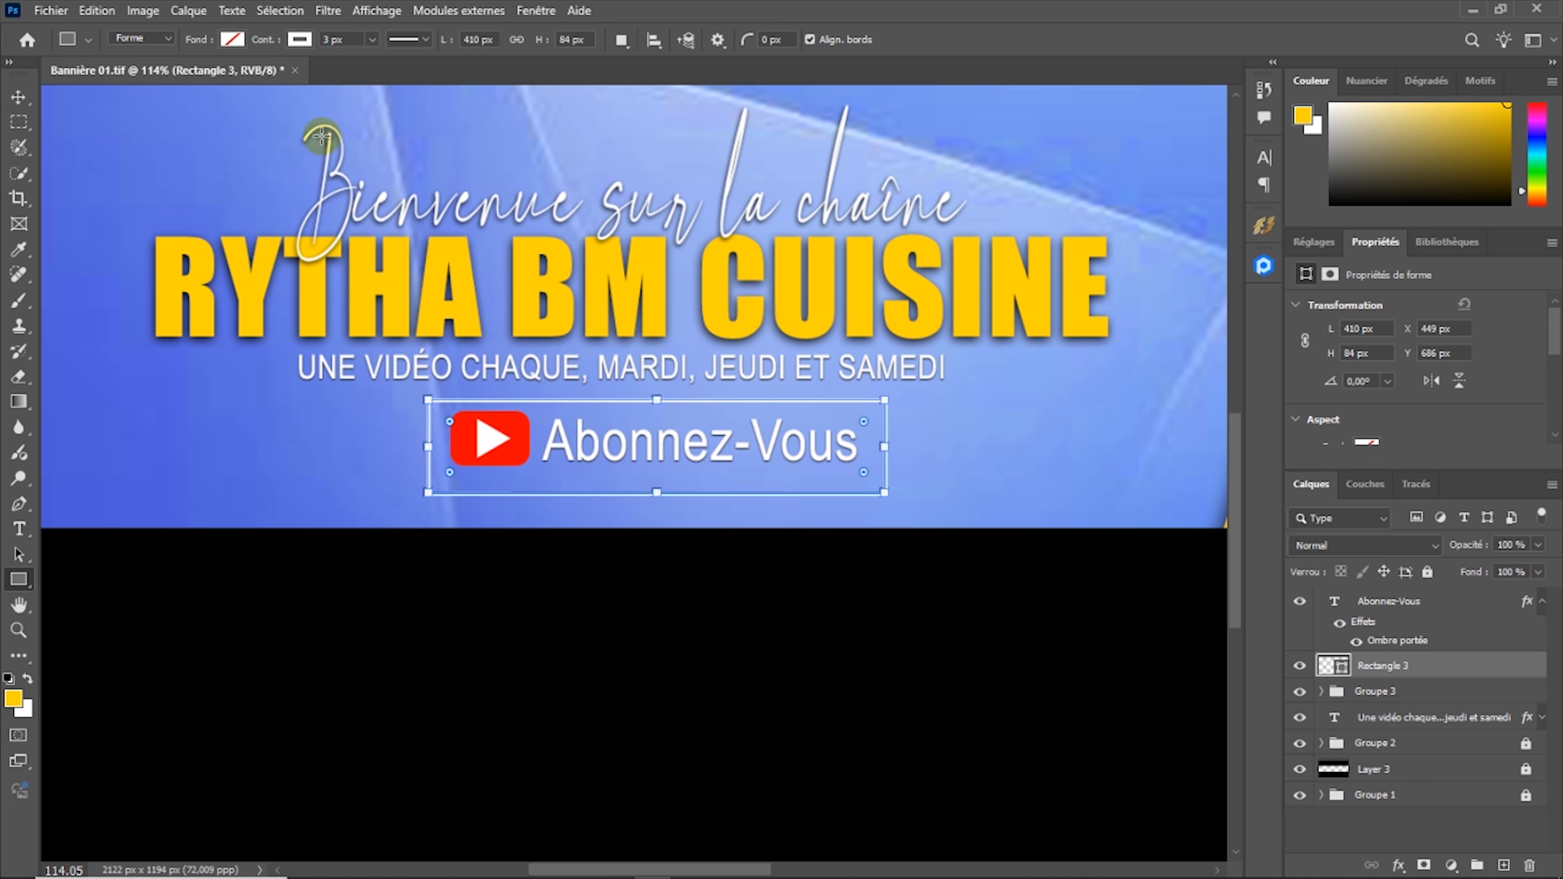
Shrink the white rectangle on its bottom, left and right sides so it fits tightly around the play button and Abonnez-Vous
key("v")
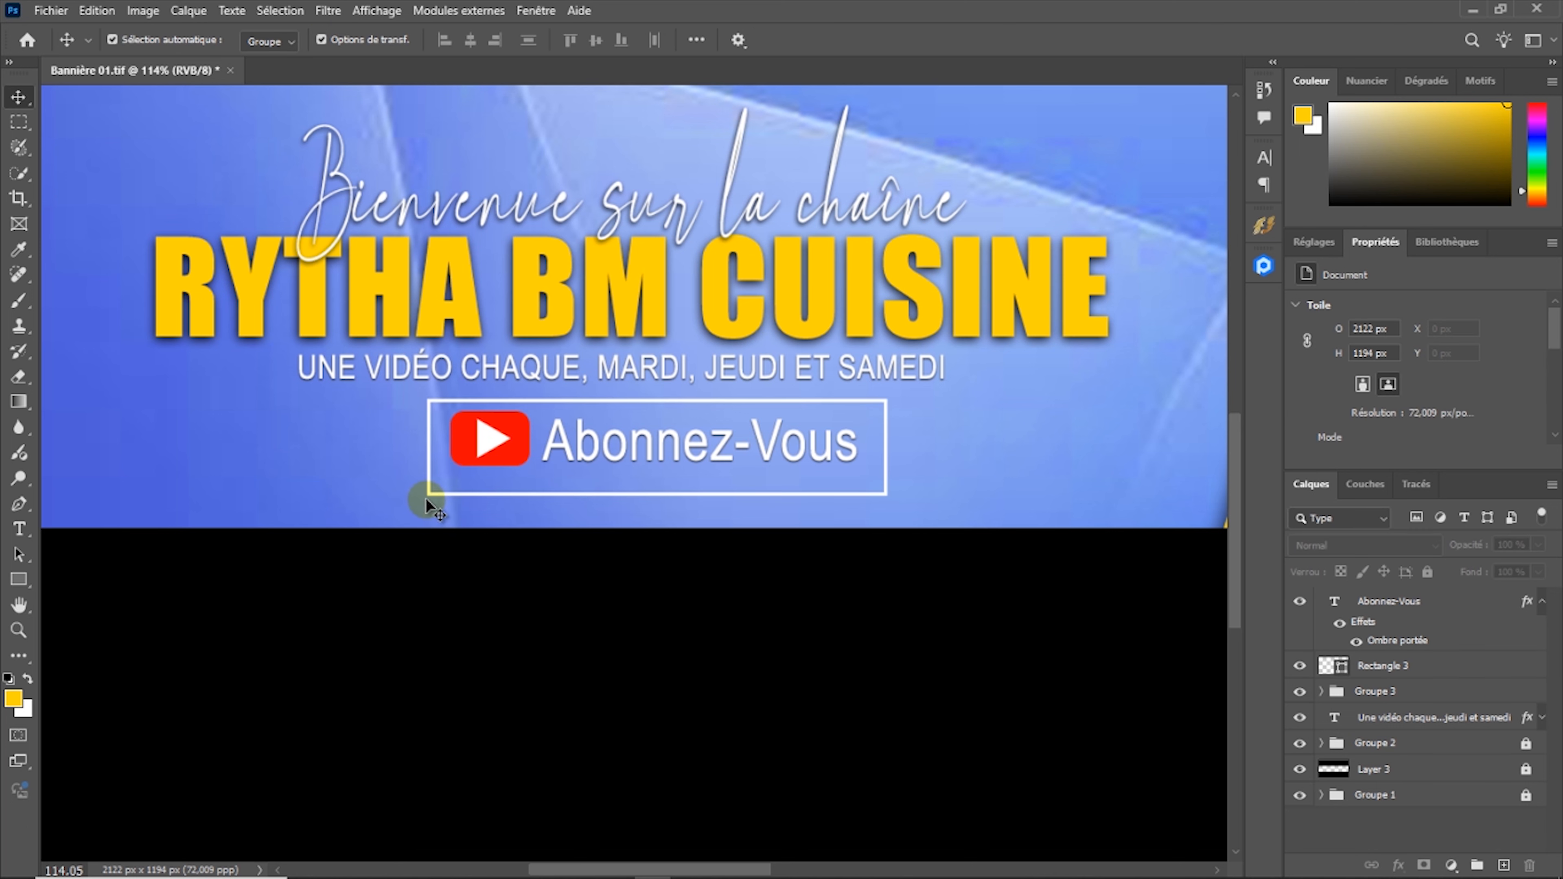
left_click(428, 493)
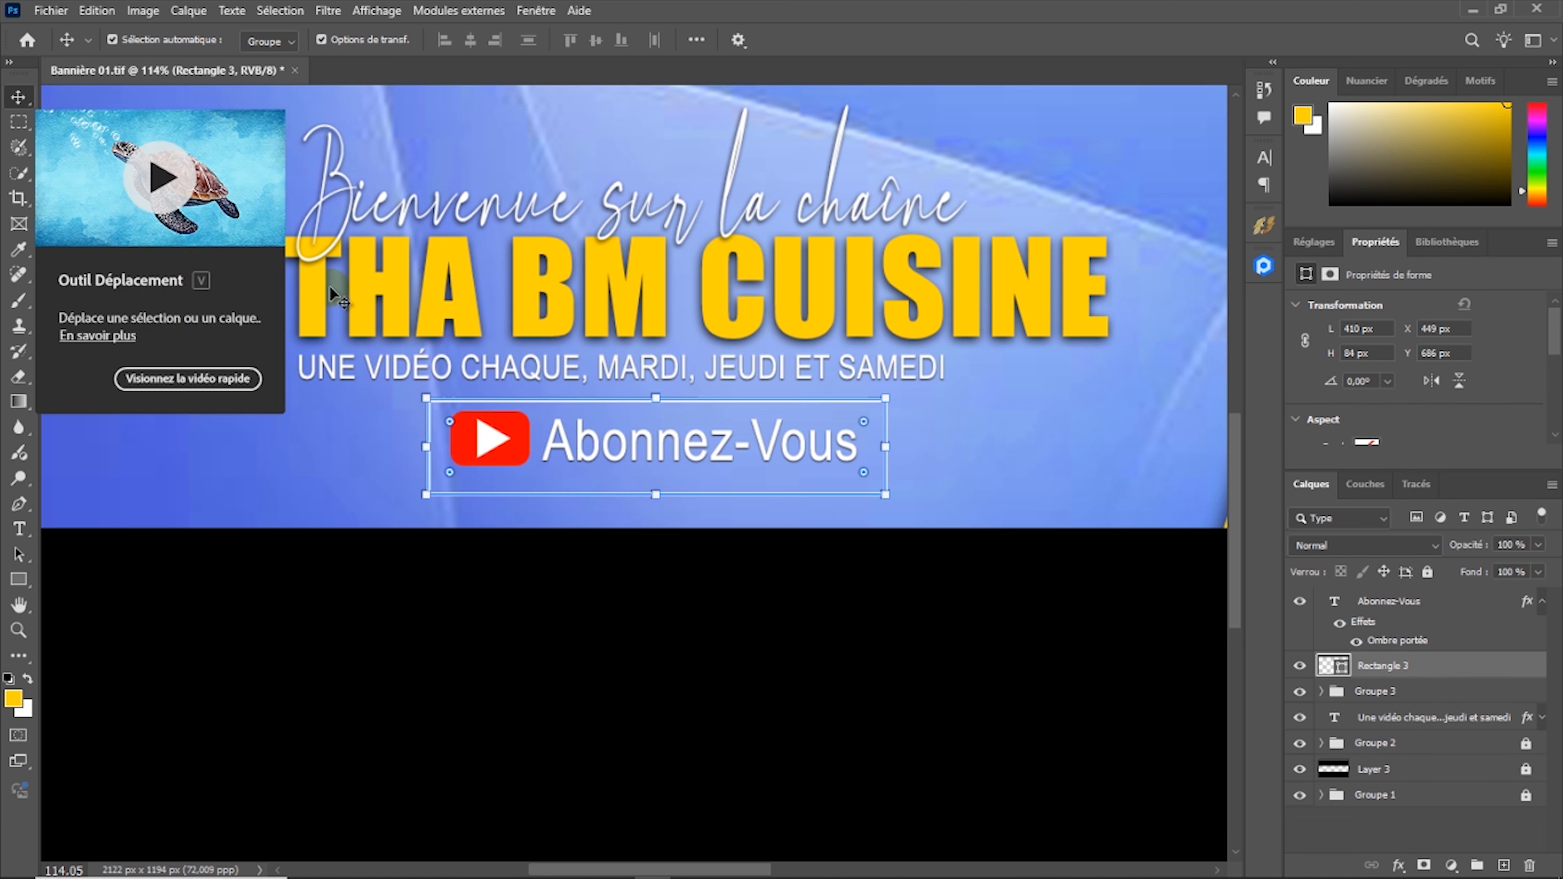
left_click(435, 425)
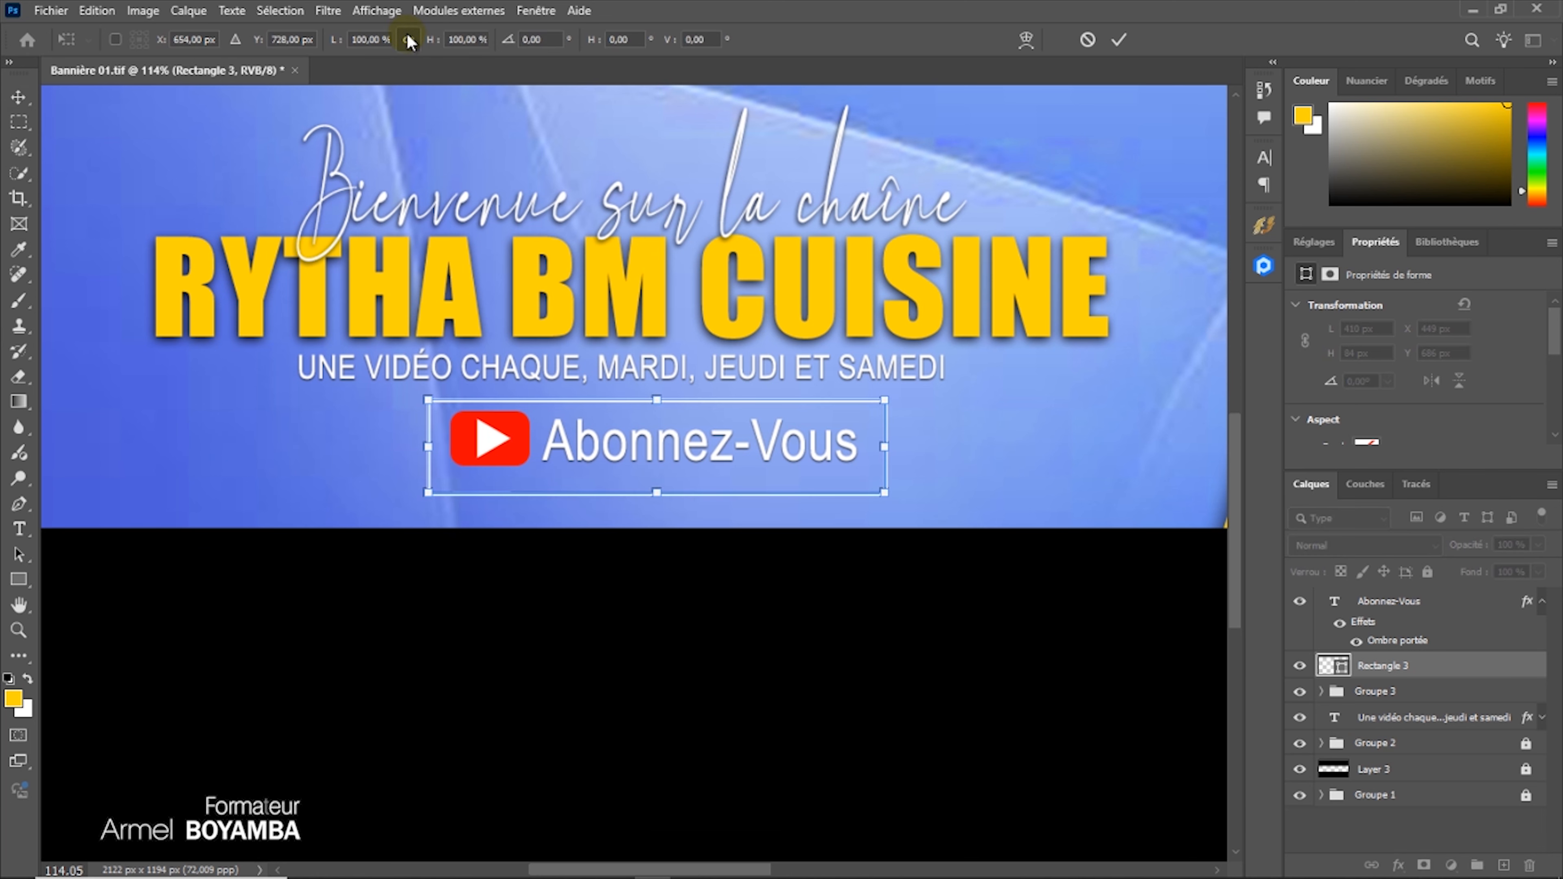
left_click_drag(655, 497, 656, 481)
left_click_drag(428, 438, 438, 438)
left_click_drag(880, 440, 865, 444)
left_click(1112, 41)
left_click(651, 592)
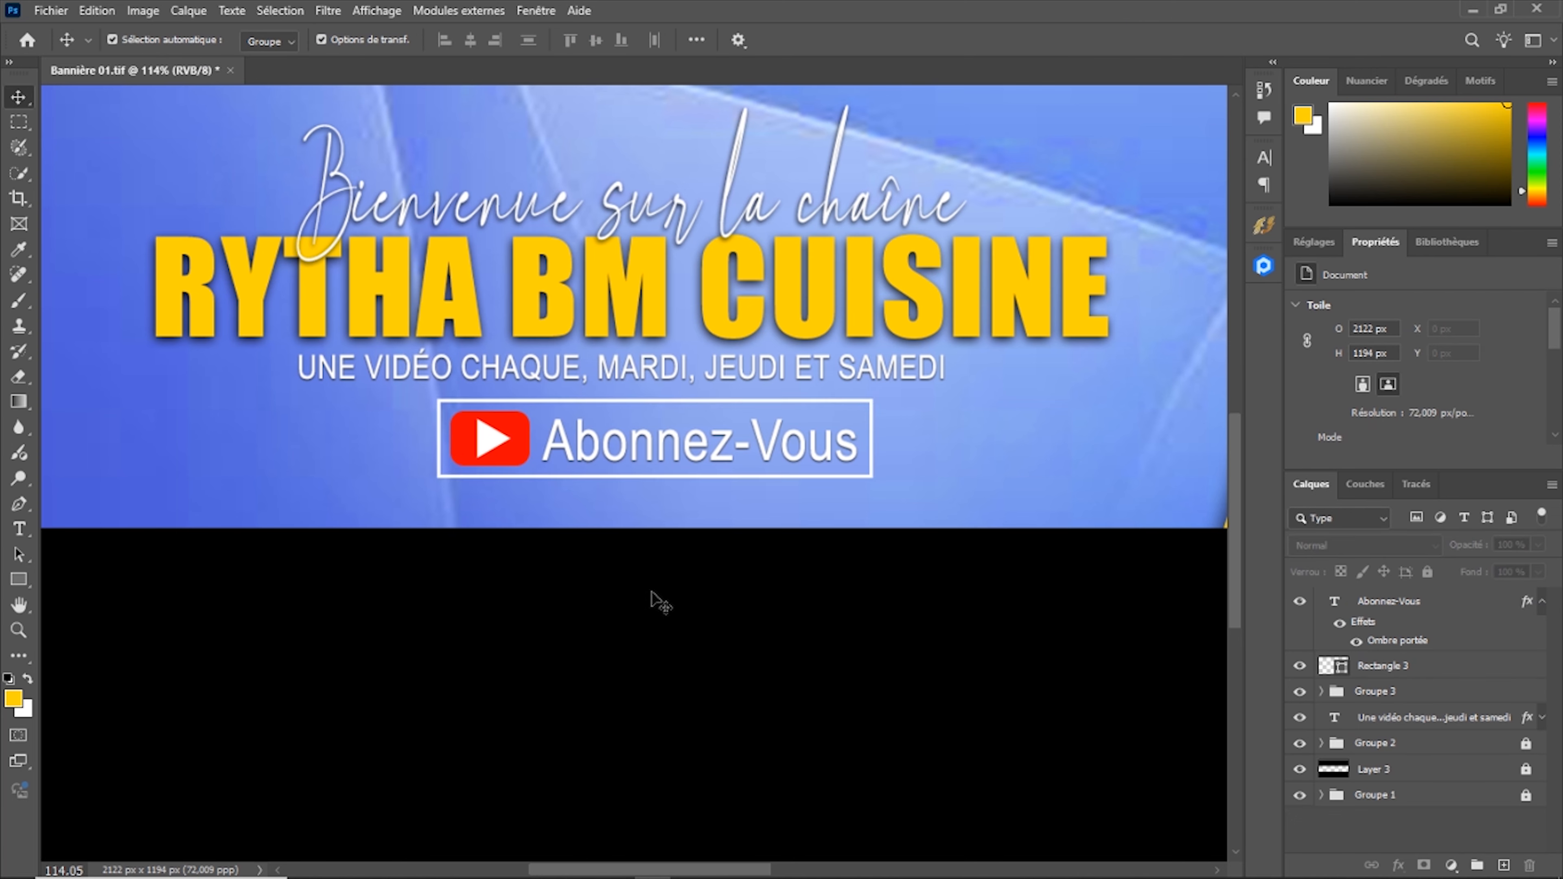
Set the Brush tool to a 4 px size, 100 % hardness and 100 % opacity
scroll(651, 592, "down", 4)
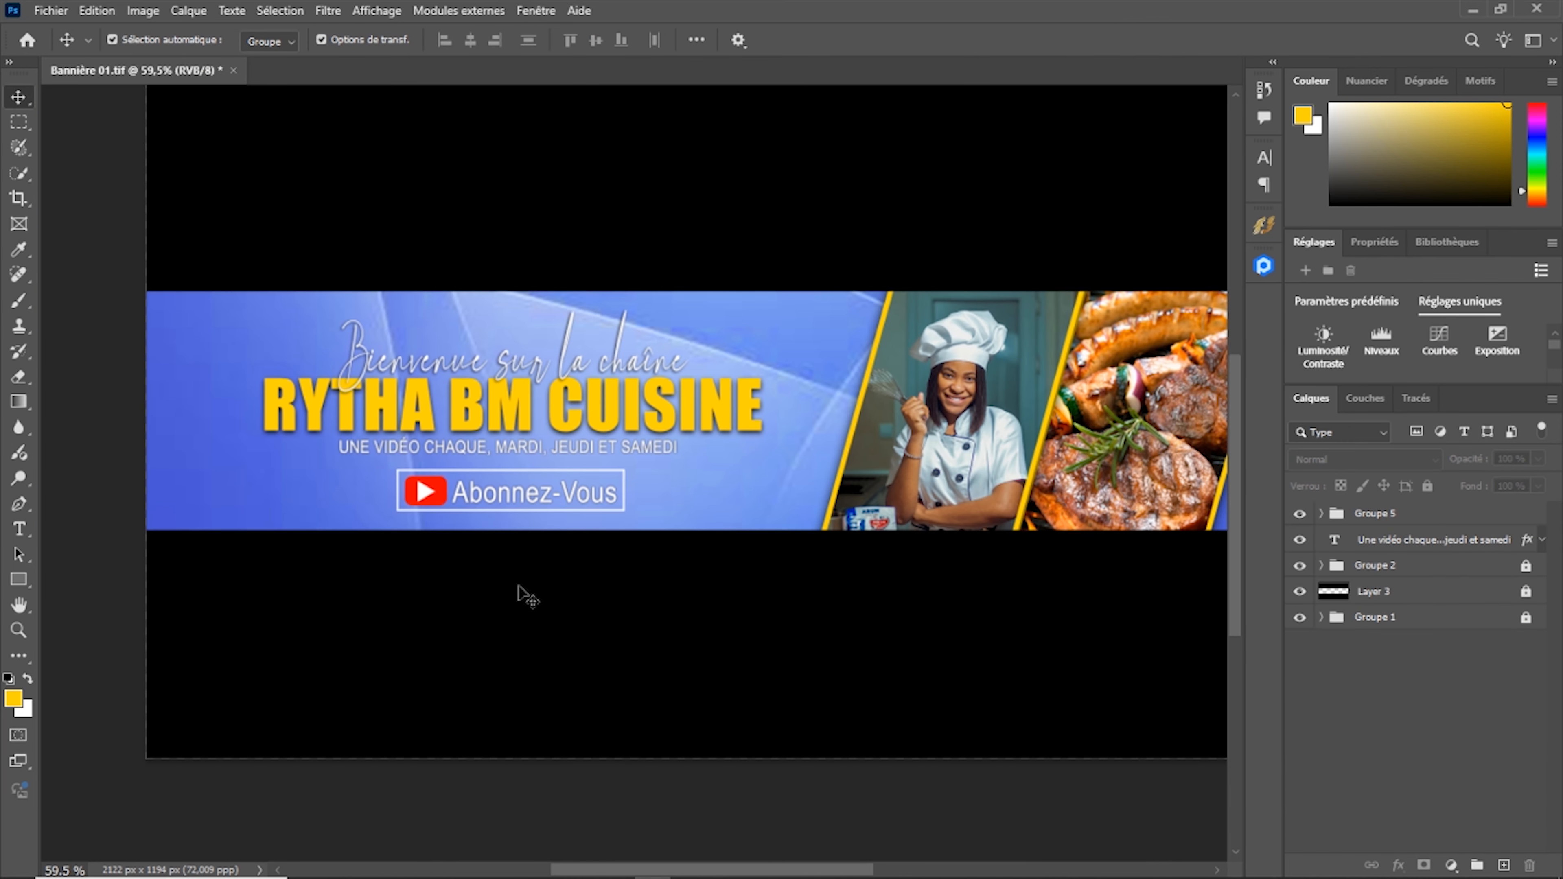
left_click(20, 303)
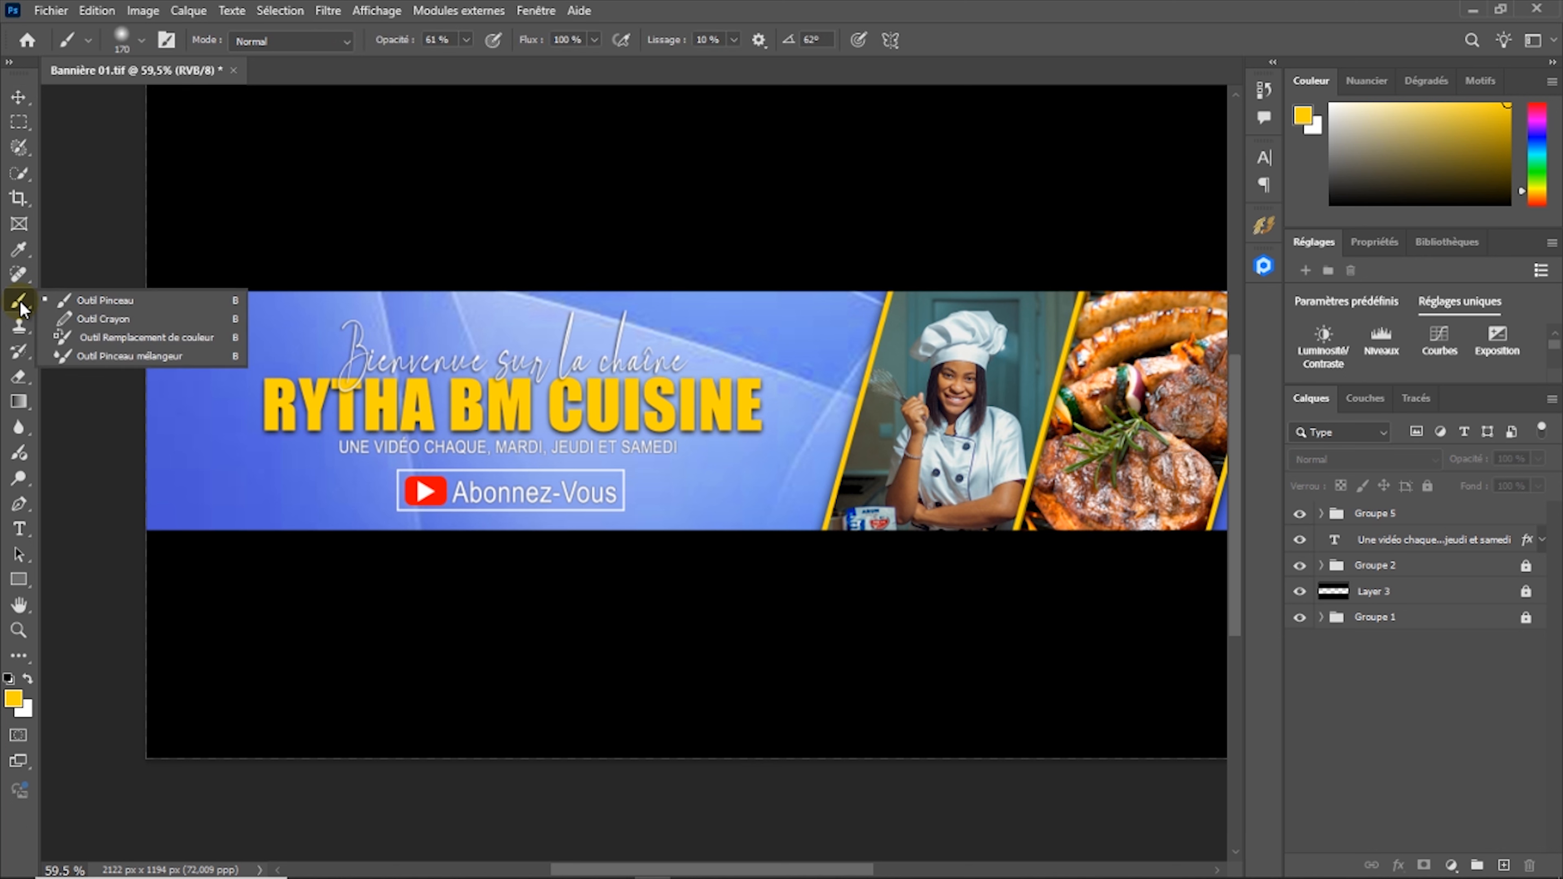
left_click(147, 41)
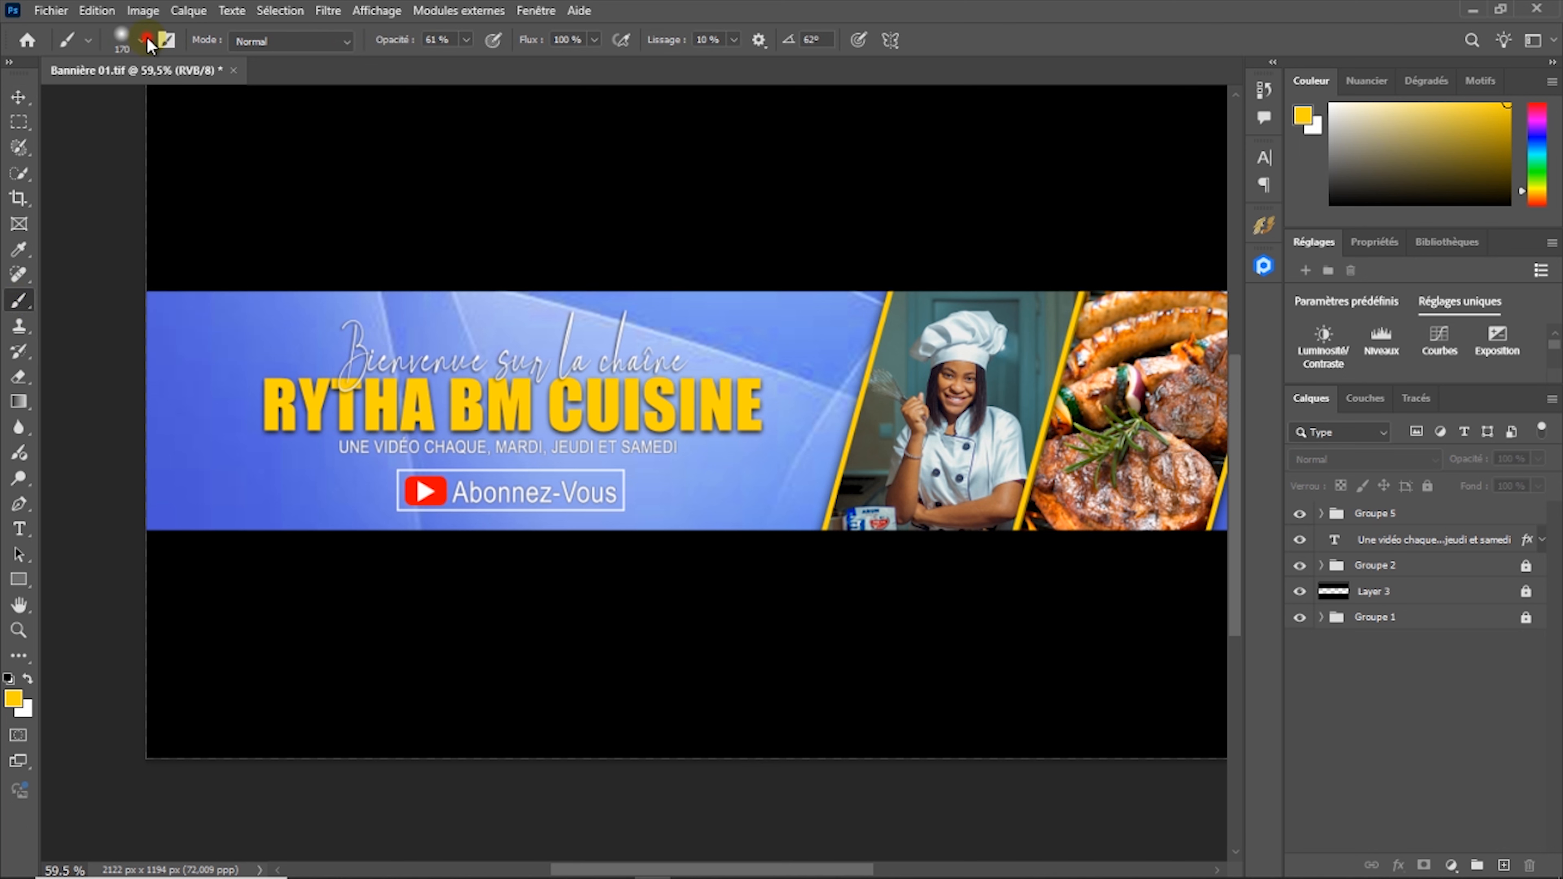
left_click_drag(110, 150, 254, 158)
left_click_drag(200, 103, 187, 84)
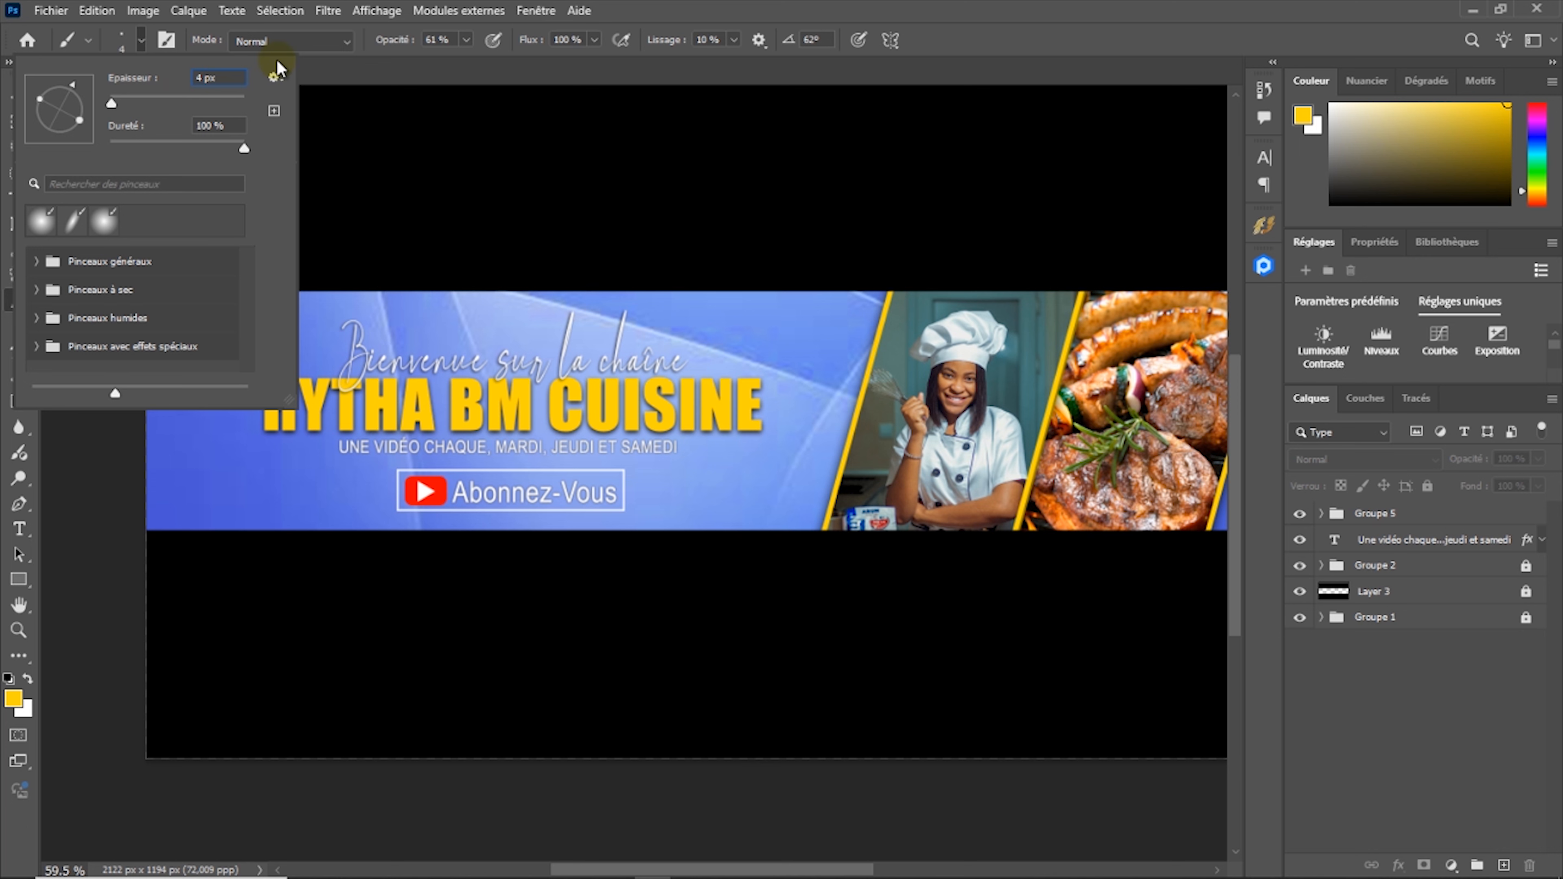
left_click_drag(394, 40, 455, 43)
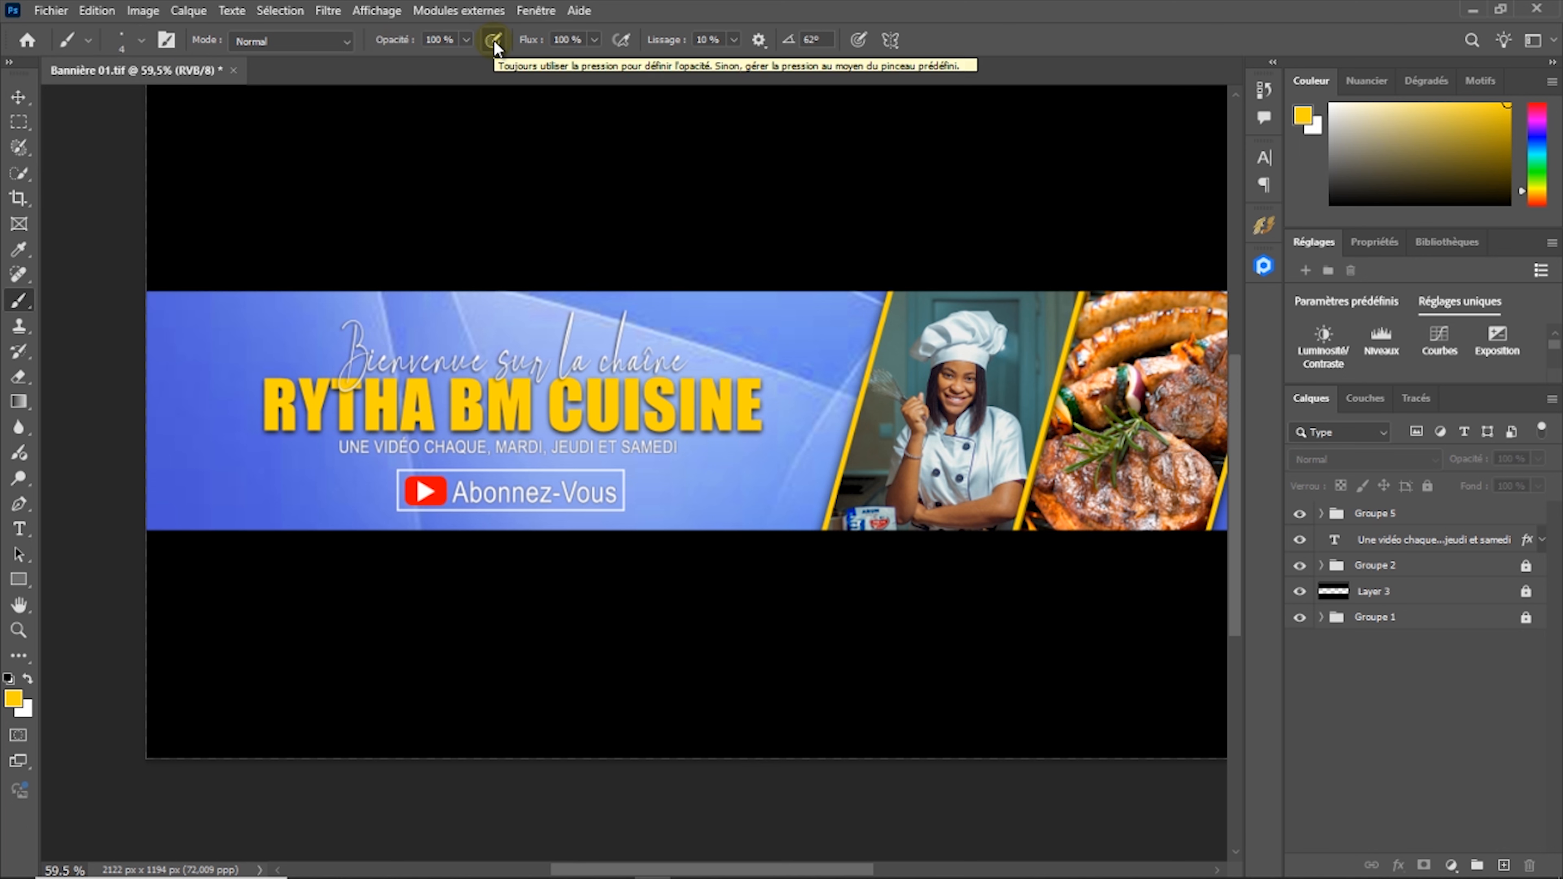
With the Pen tool in Forme mode, draw an unfilled white zigzag about 97 by 23 px just after the word SAMEDI
left_click(22, 515)
scroll(724, 454, "up", 5)
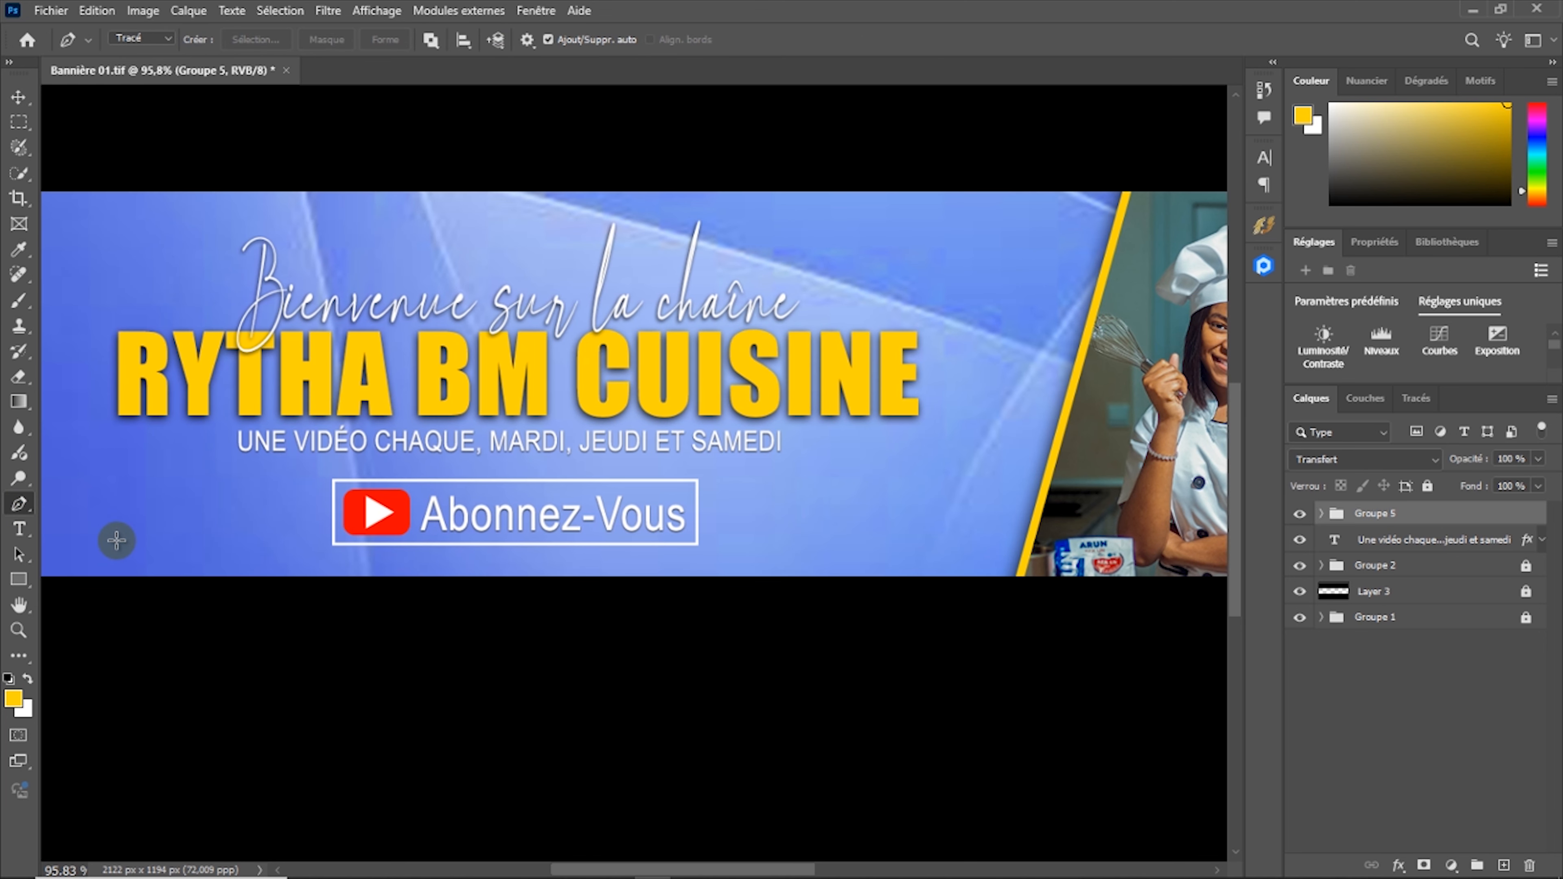
left_click(168, 39)
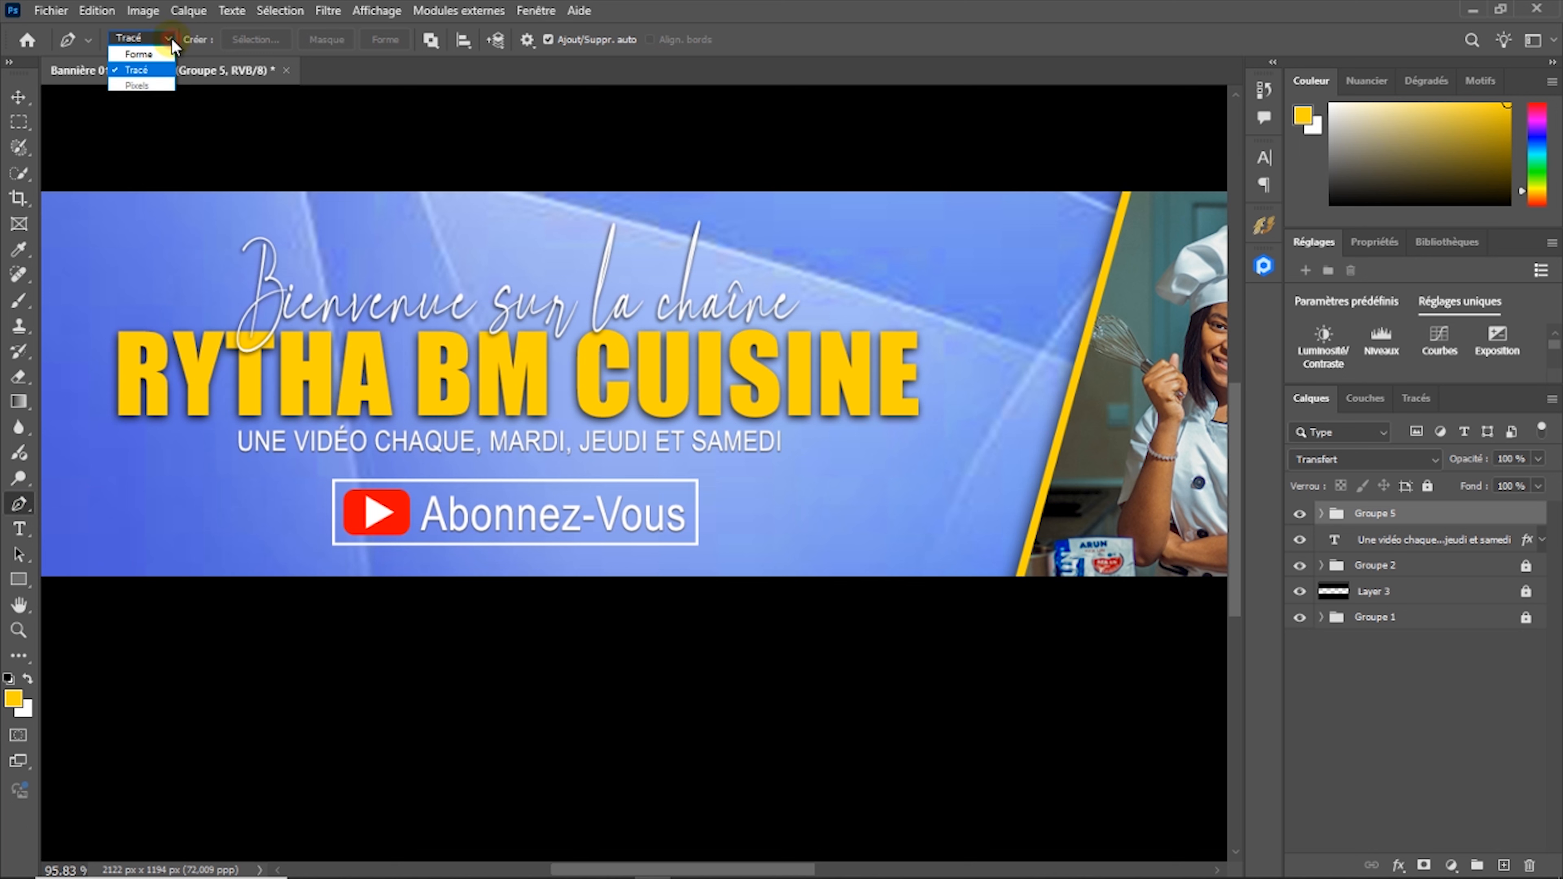
left_click(138, 57)
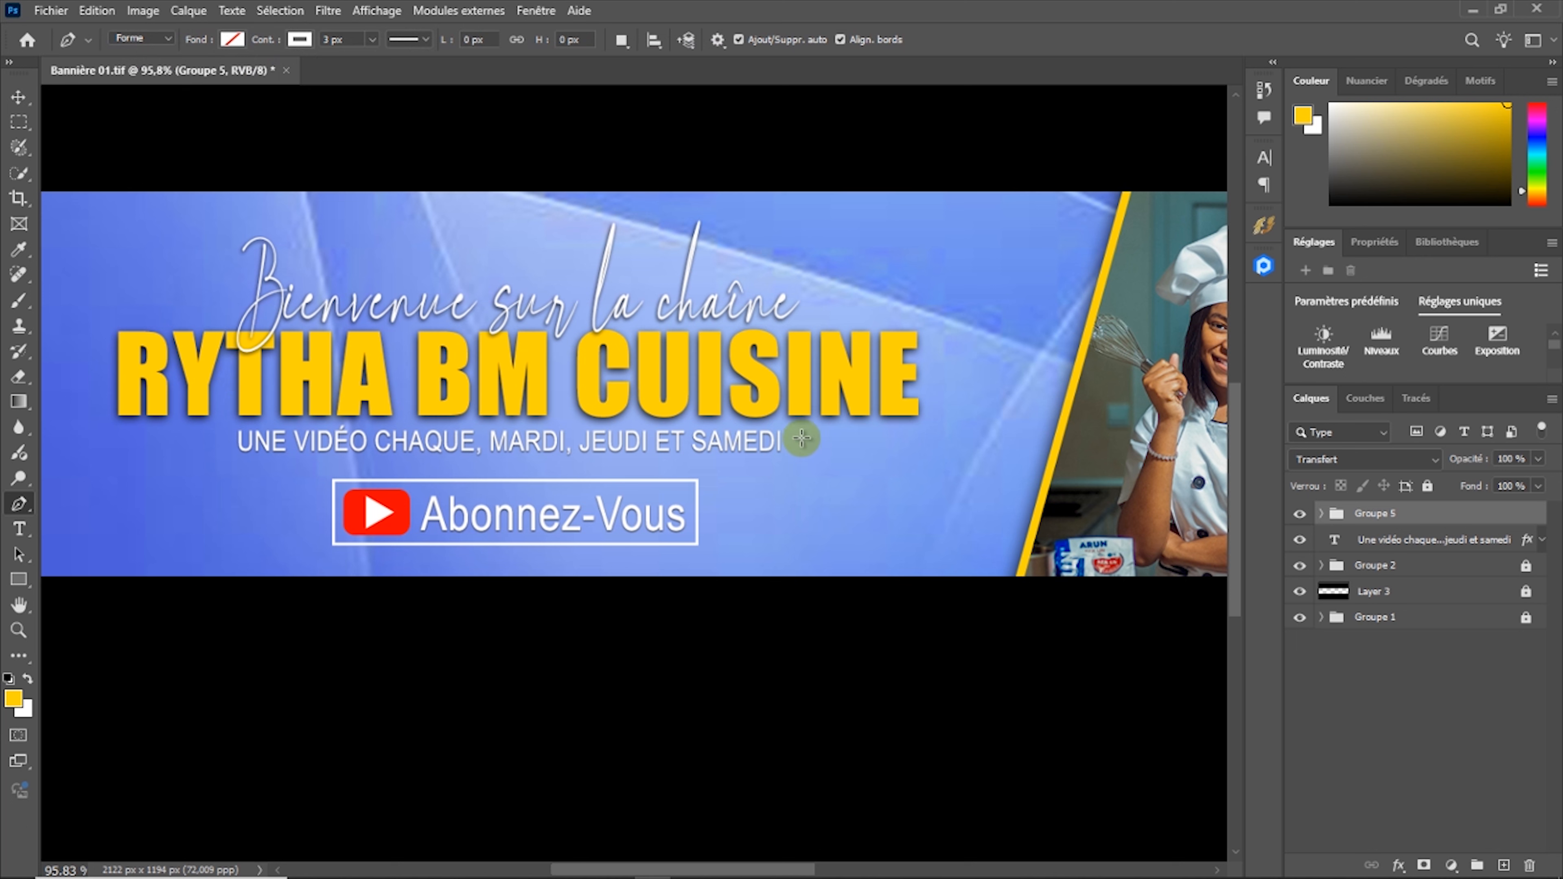
left_click(801, 437)
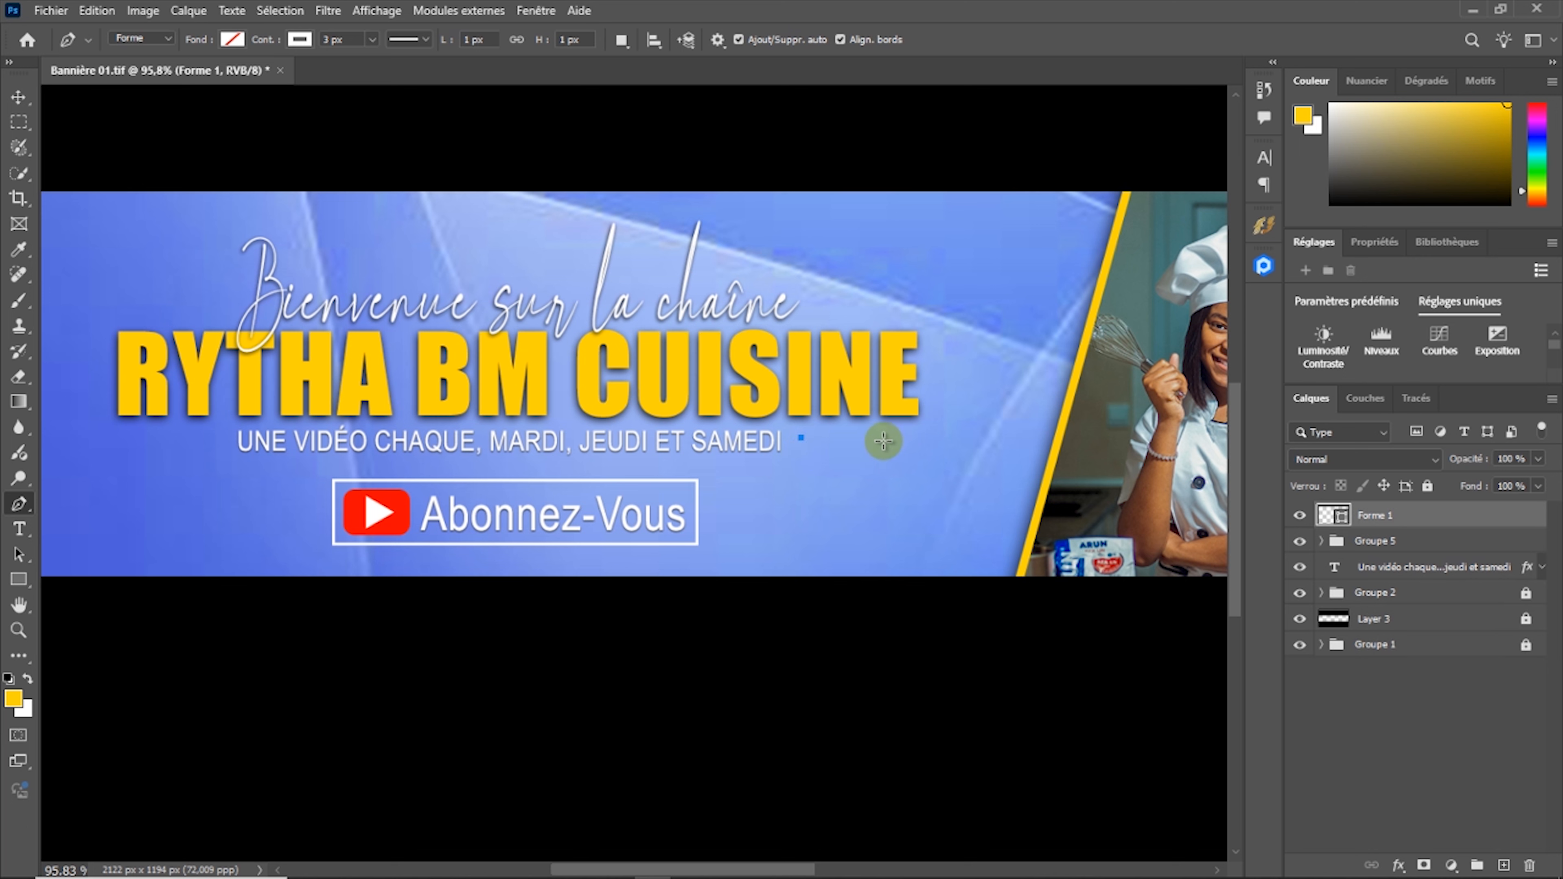
left_click(892, 441)
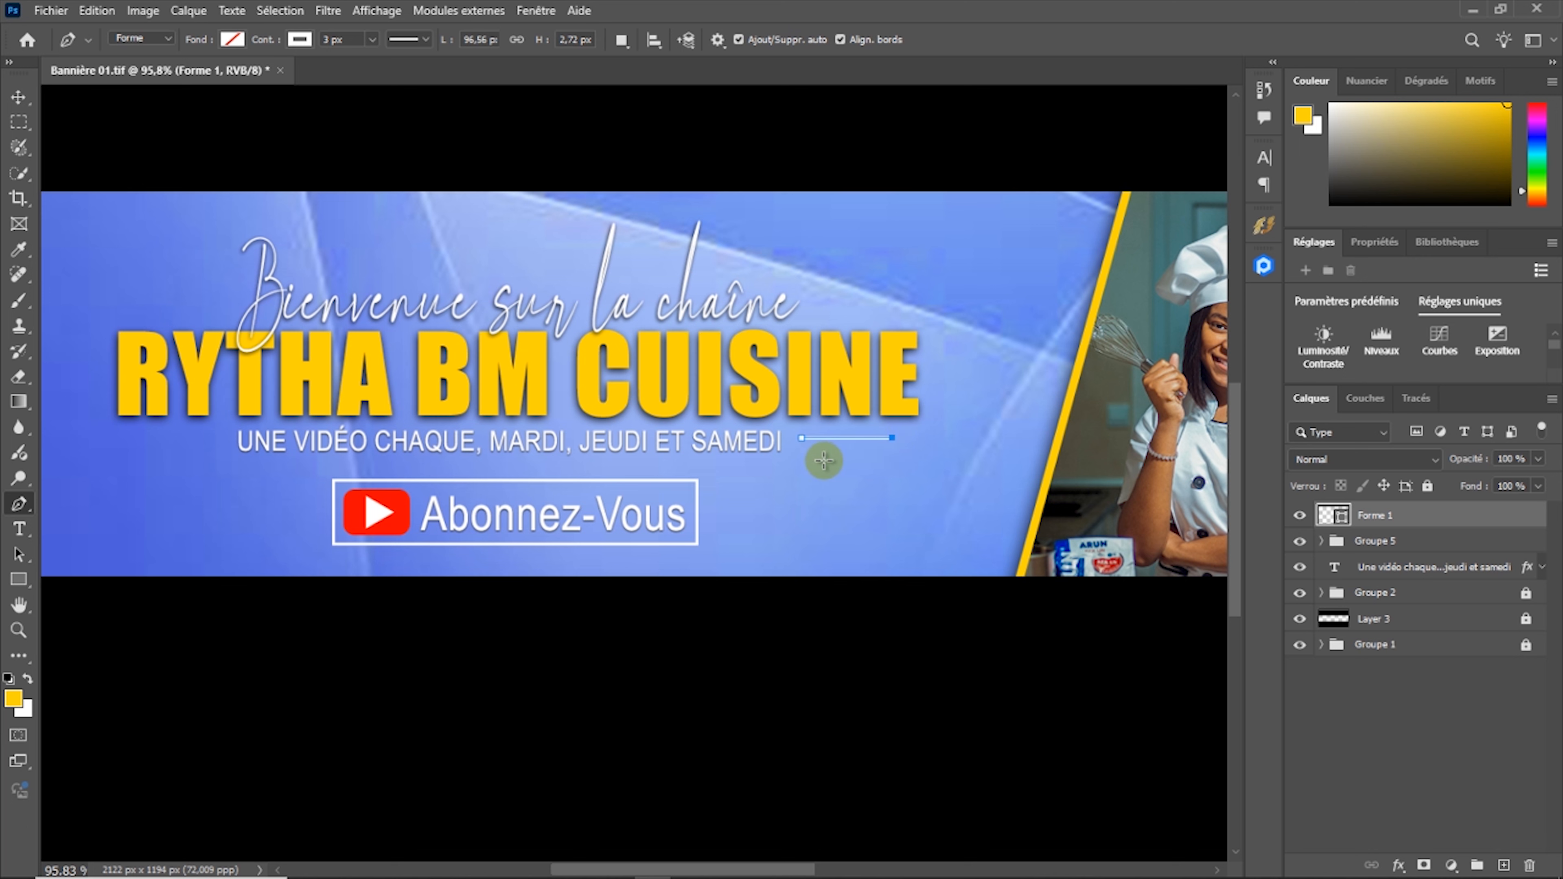
left_click(822, 455)
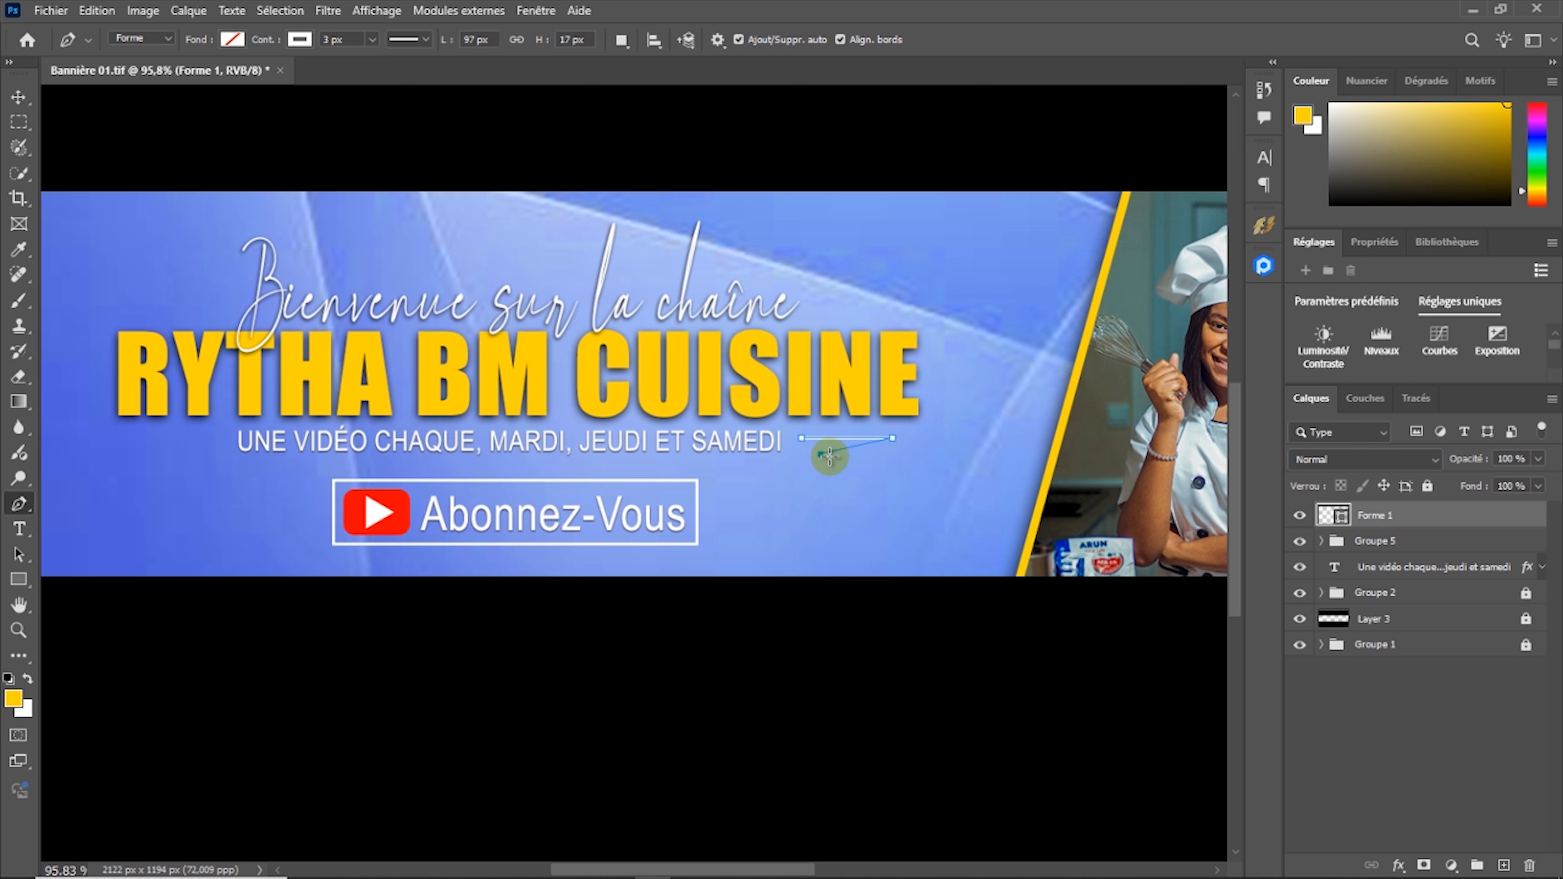
left_click(884, 459)
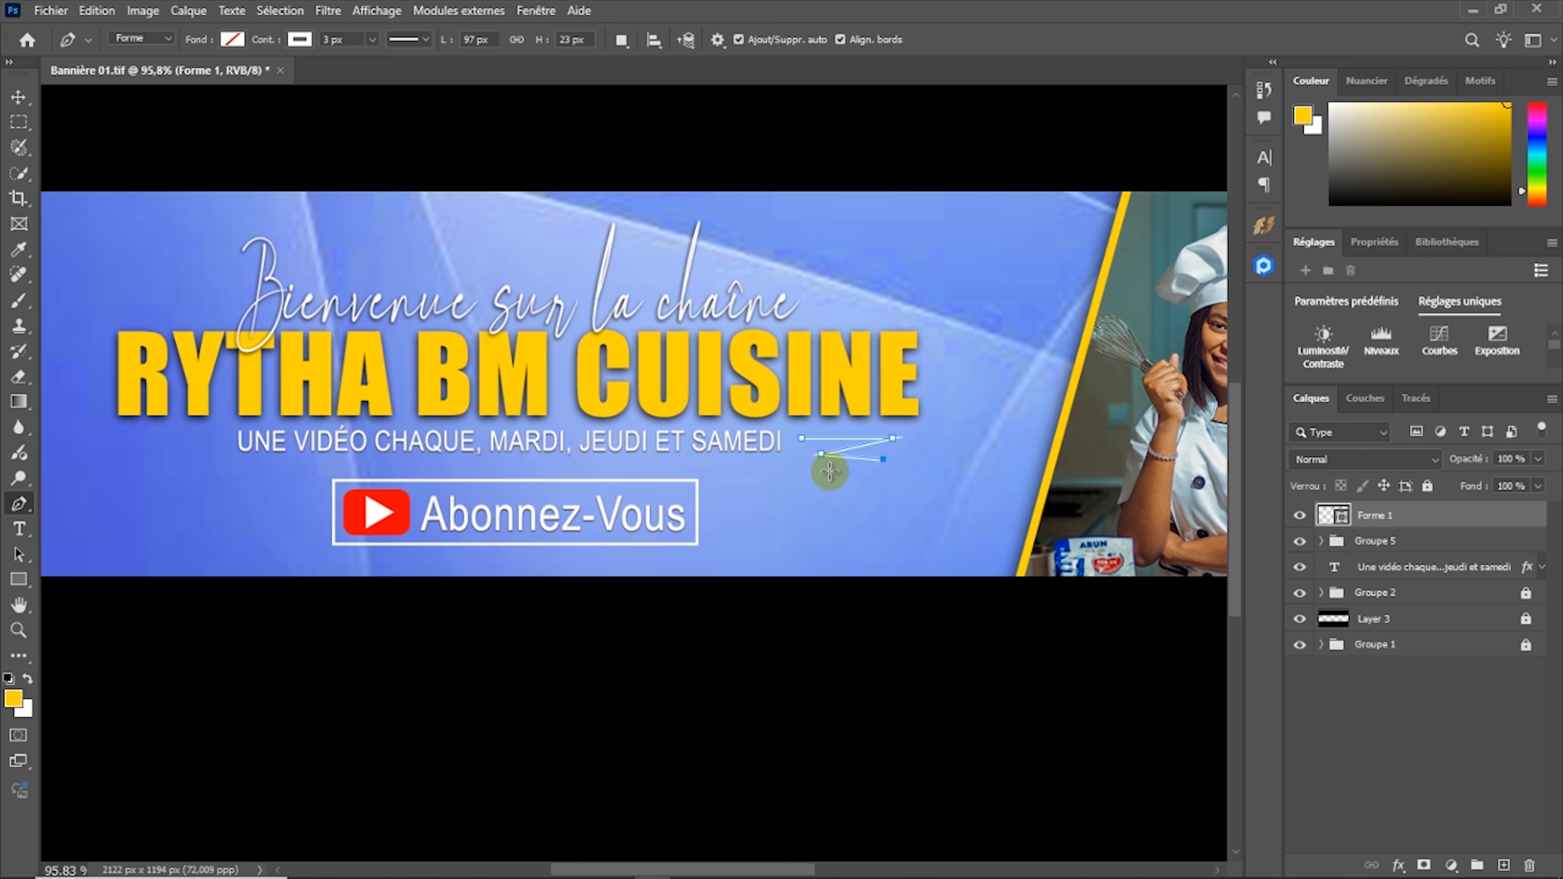
Extend the zigzag with a curve sweeping down toward the Abonnez-Vous frame and adjust its curvature
left_click_drag(794, 523, 691, 527)
scroll(711, 529, "up", 3)
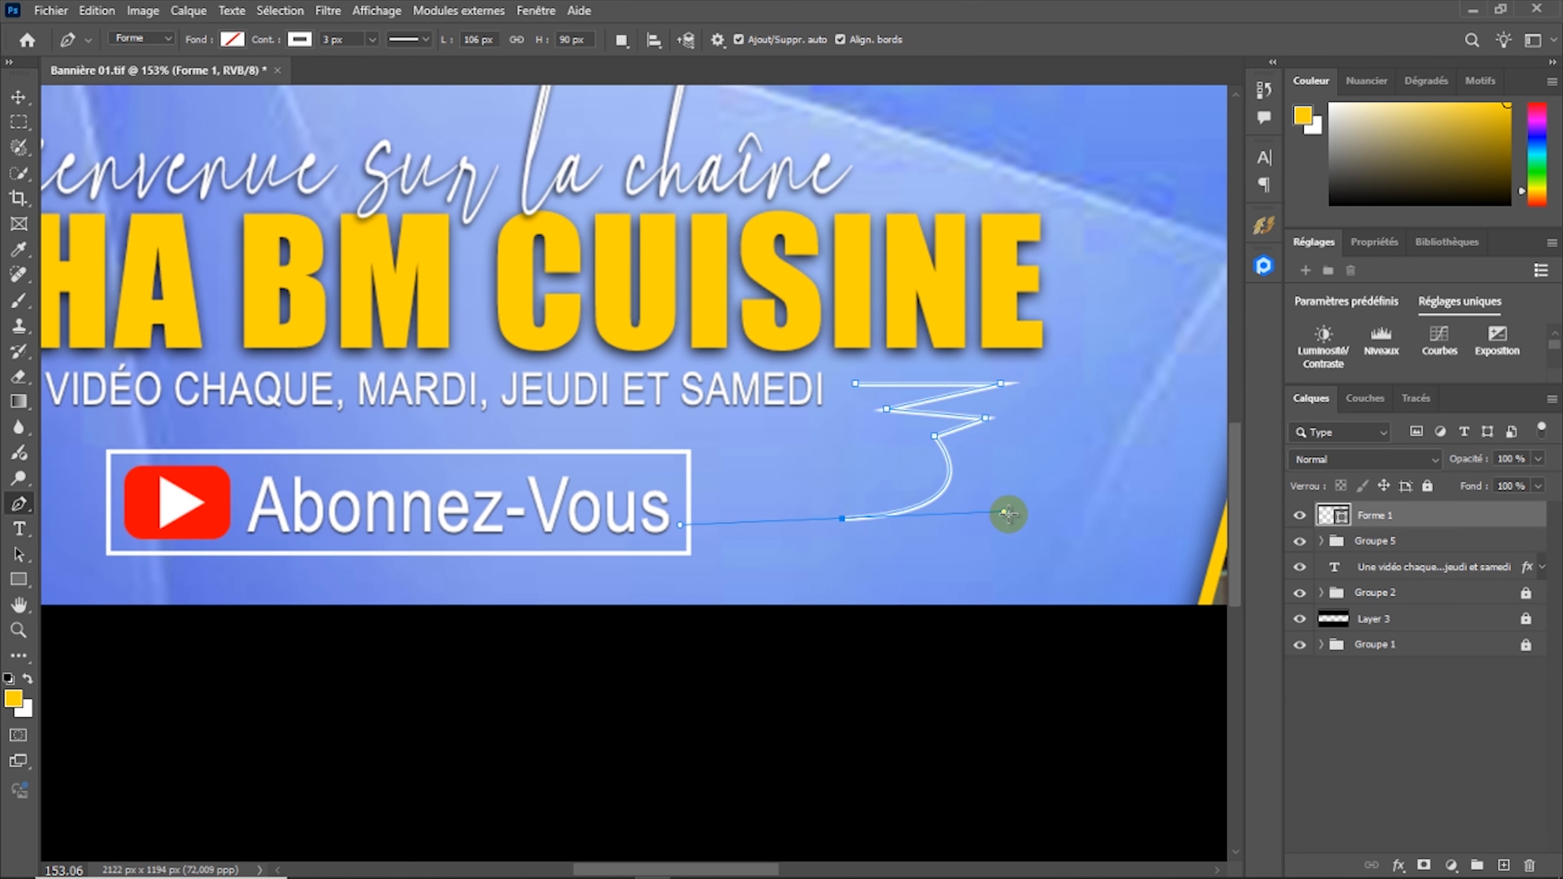
left_click(1002, 515)
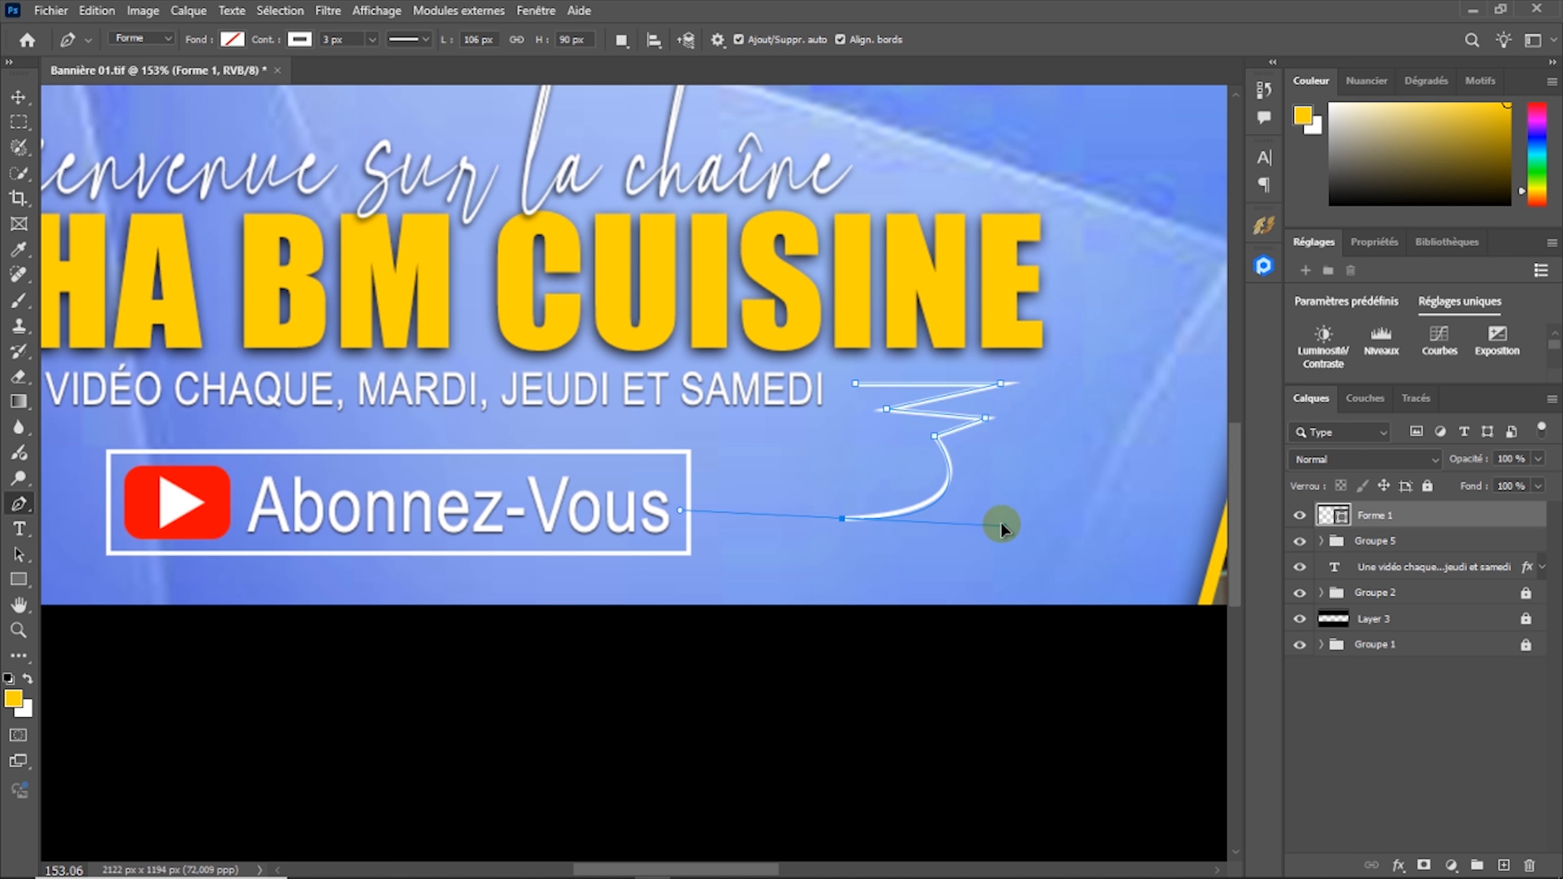
left_click_drag(680, 522, 641, 523)
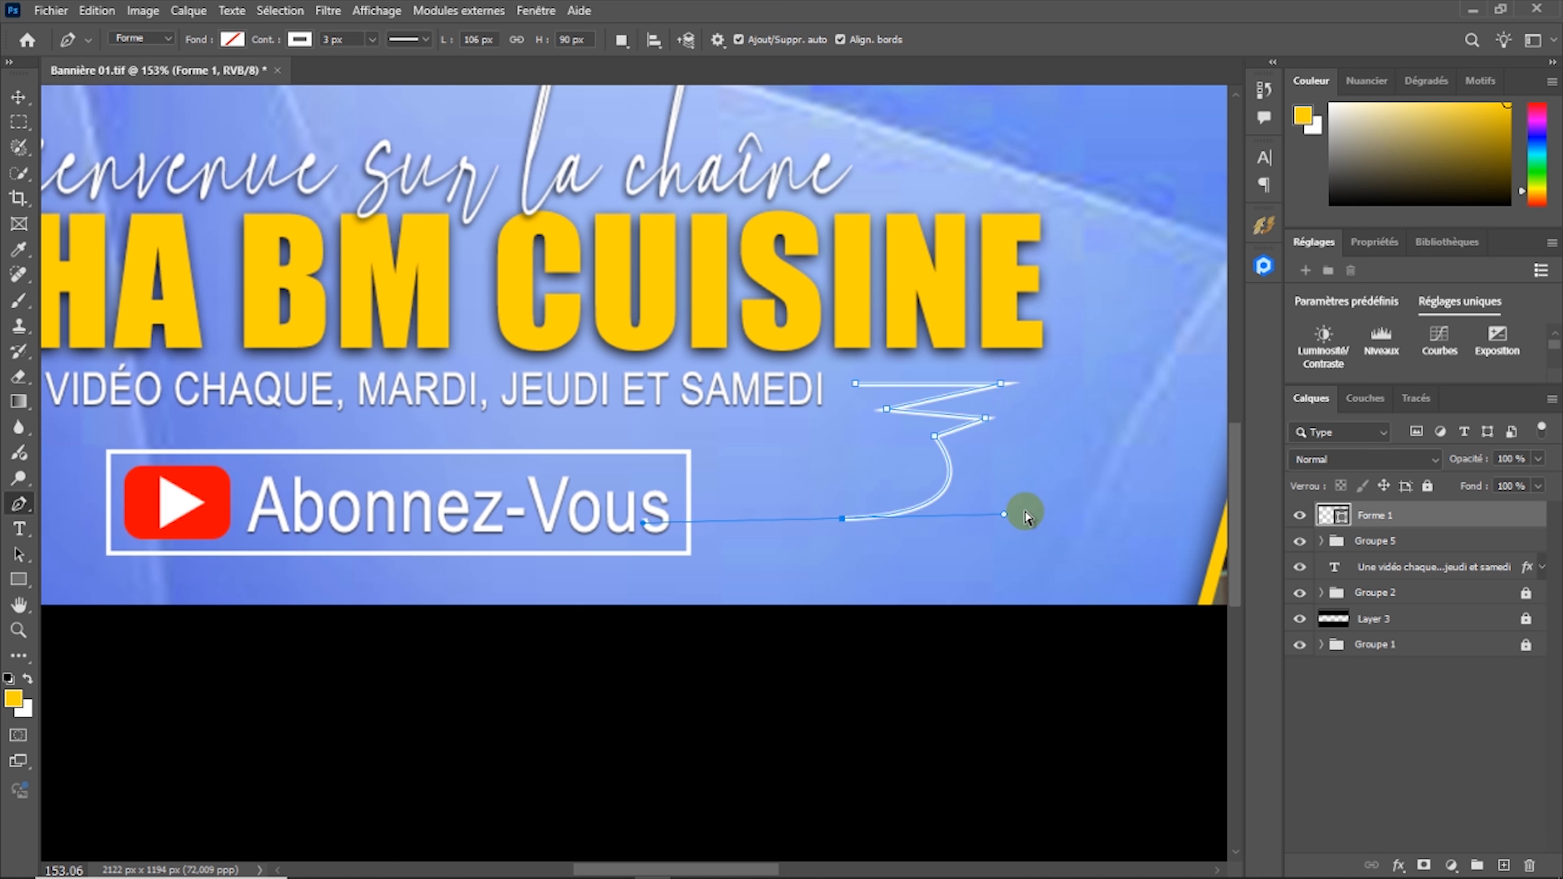
mouse_move(1002, 519)
left_mouse_down()
mouse_move(1019, 523)
mouse_move(983, 529)
left_mouse_up()
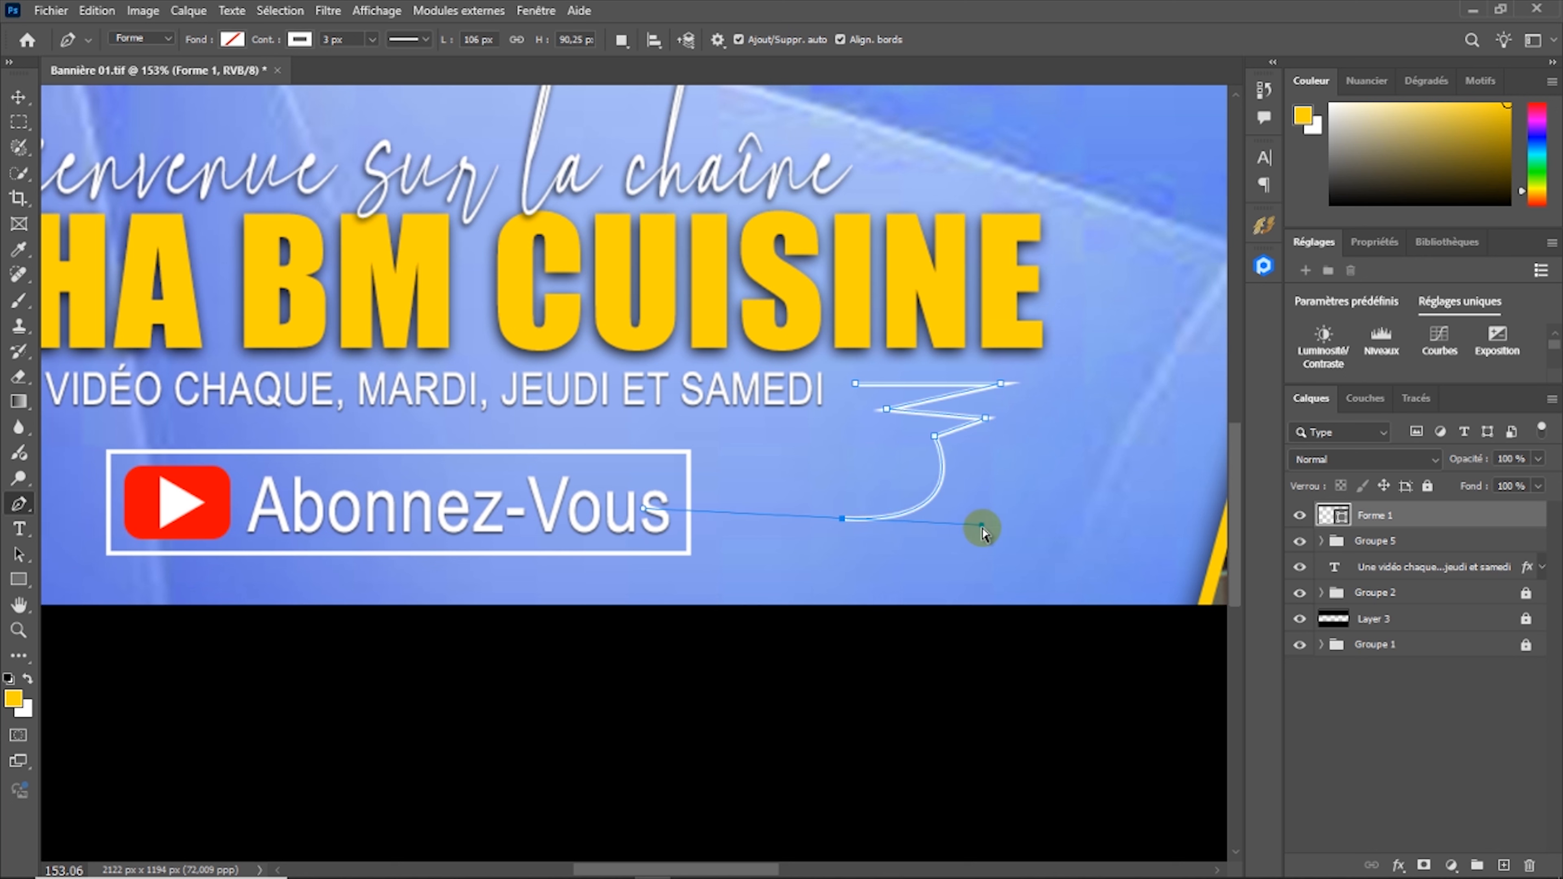
left_click_drag(981, 528, 993, 528)
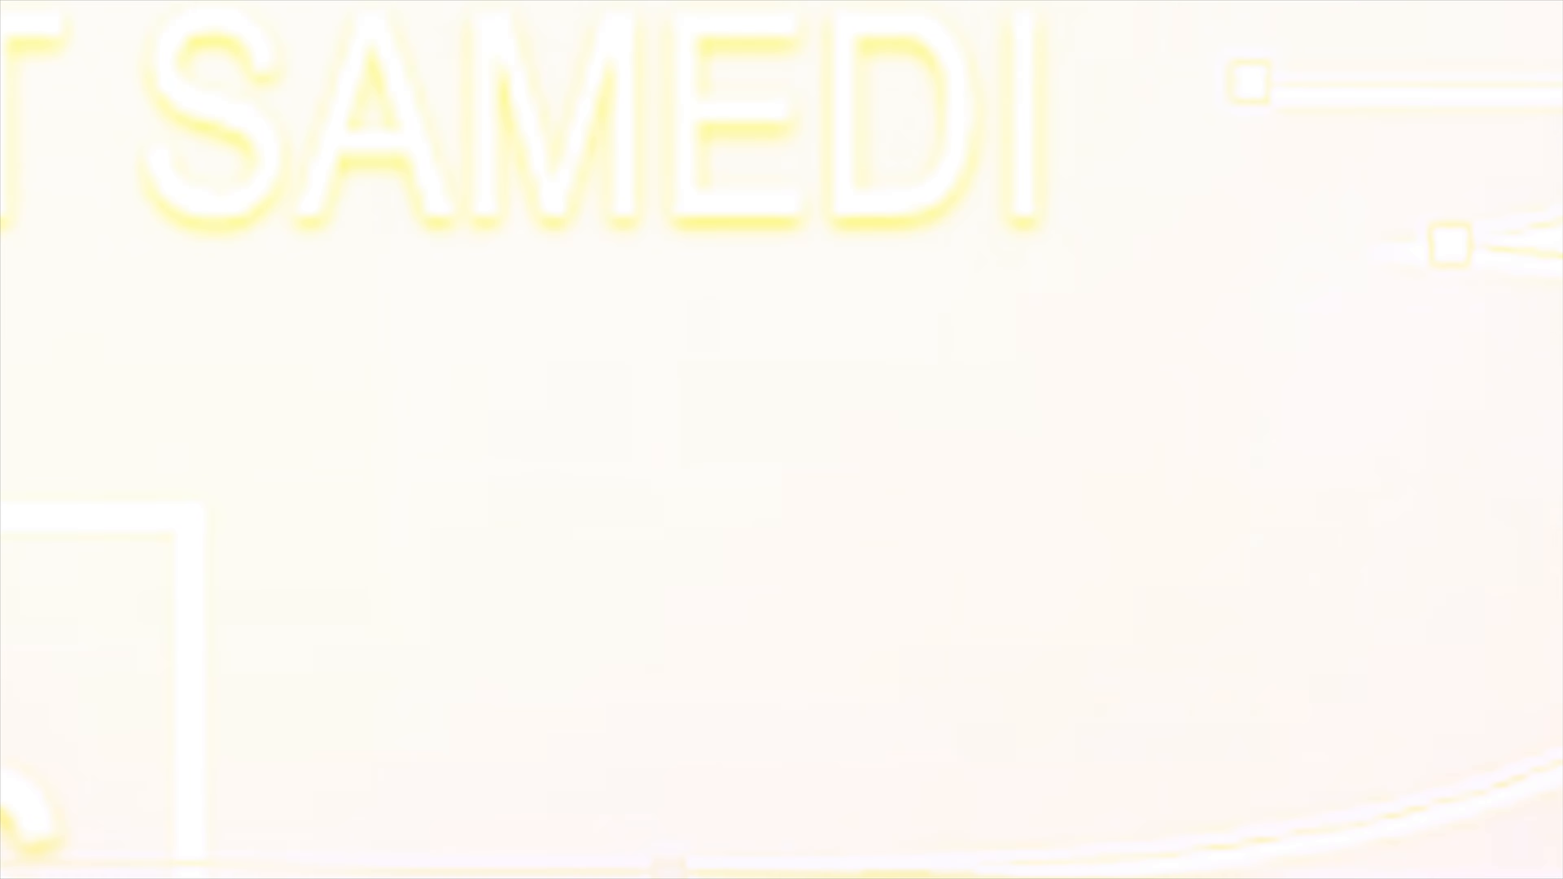
Finish the zigzag path, clear the resulting selection and pick the Forme 1 layer with the Move tool active
key("ctrl+Return")
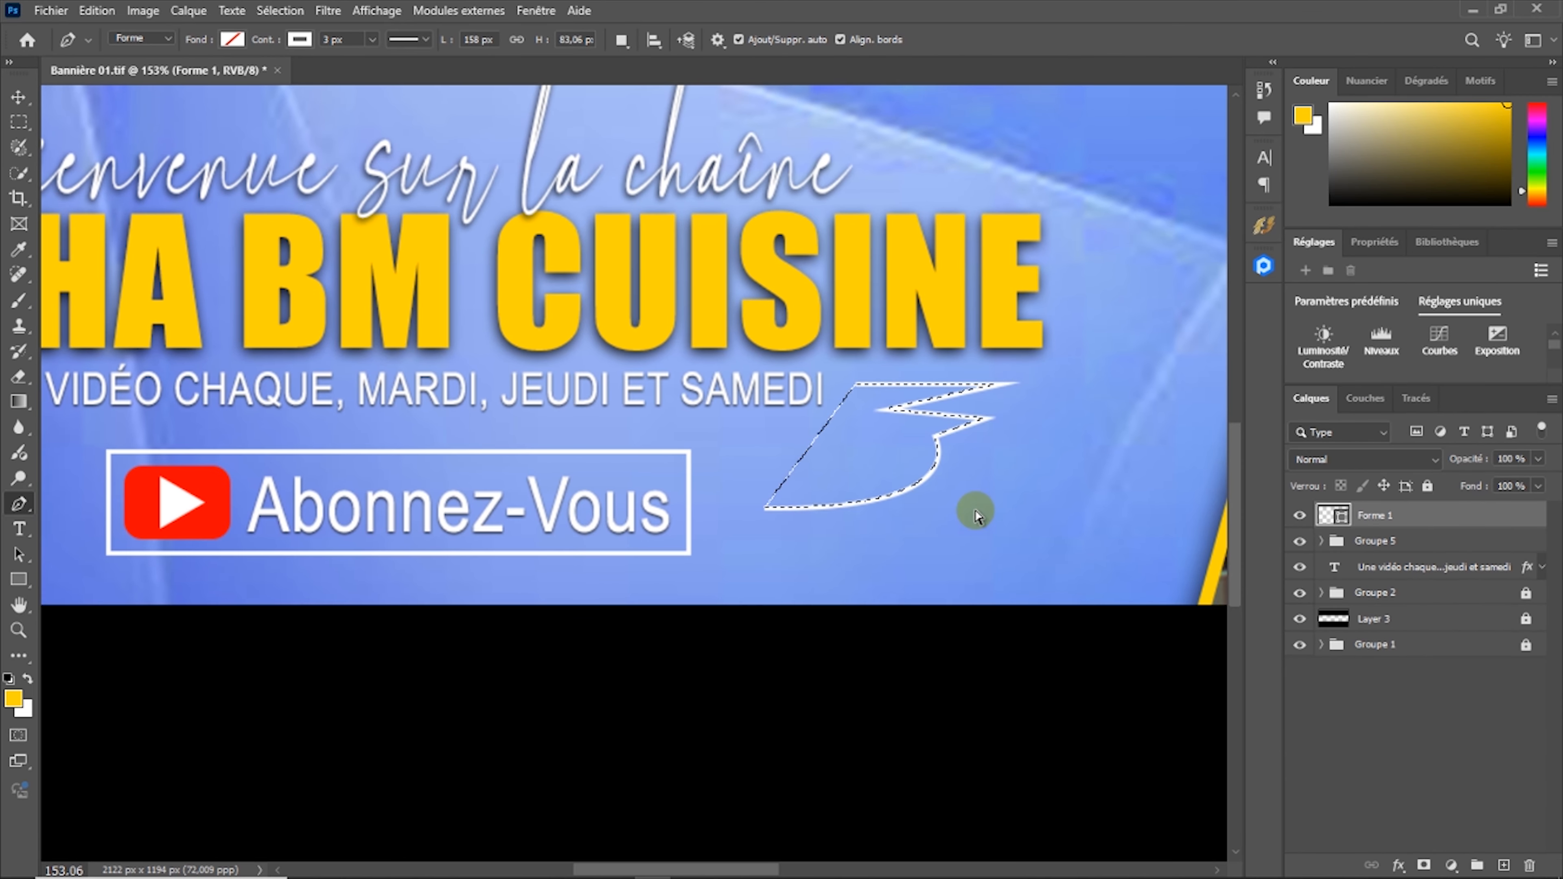
key("ctrl+d")
key("v")
left_click(914, 514)
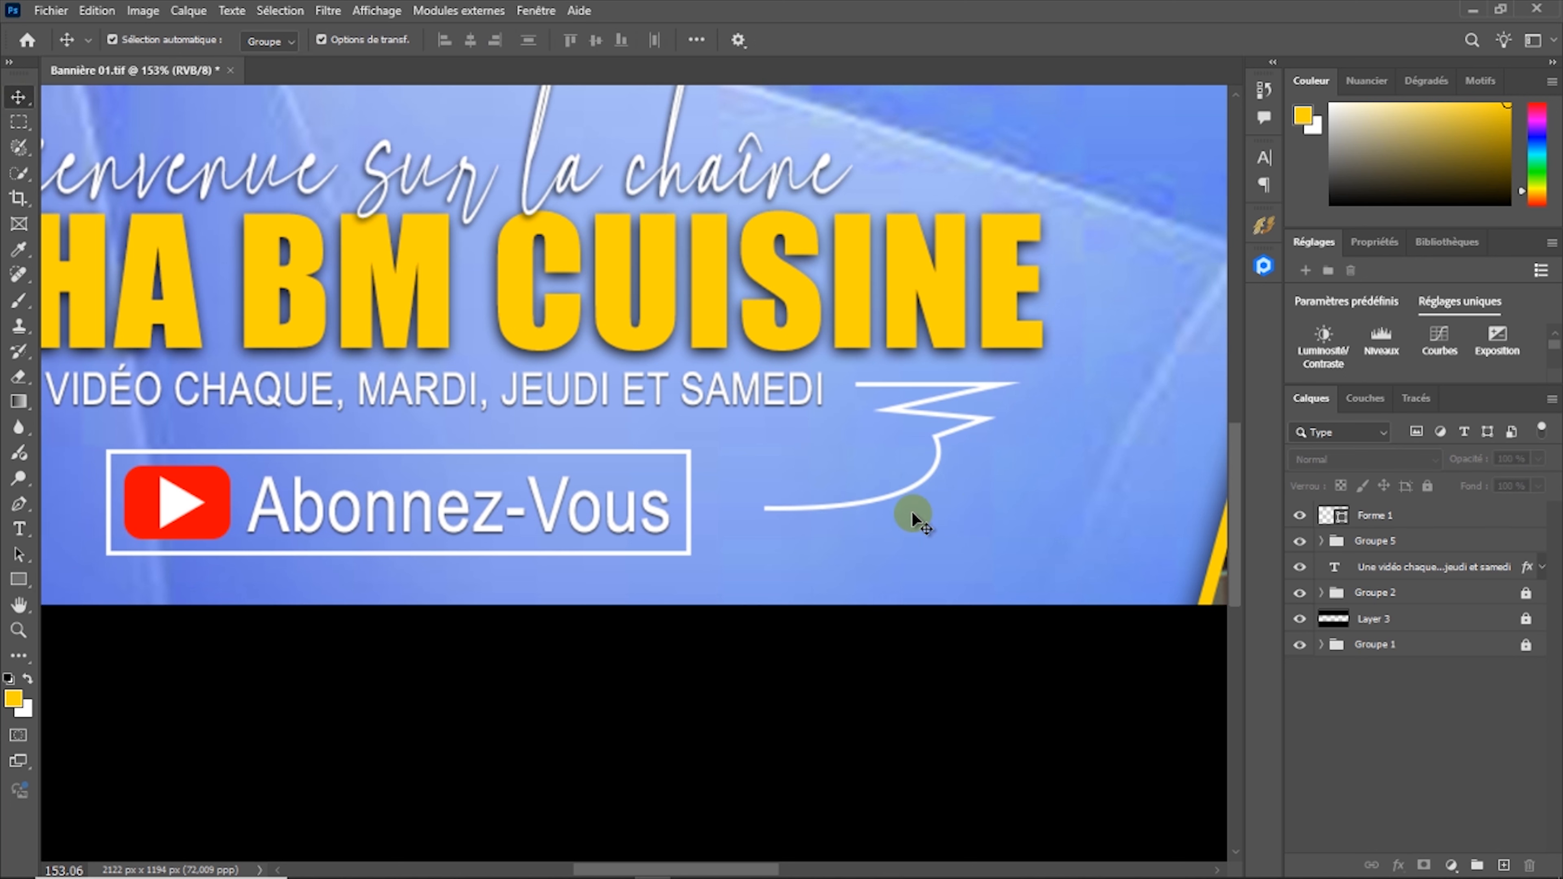
left_click(1426, 520)
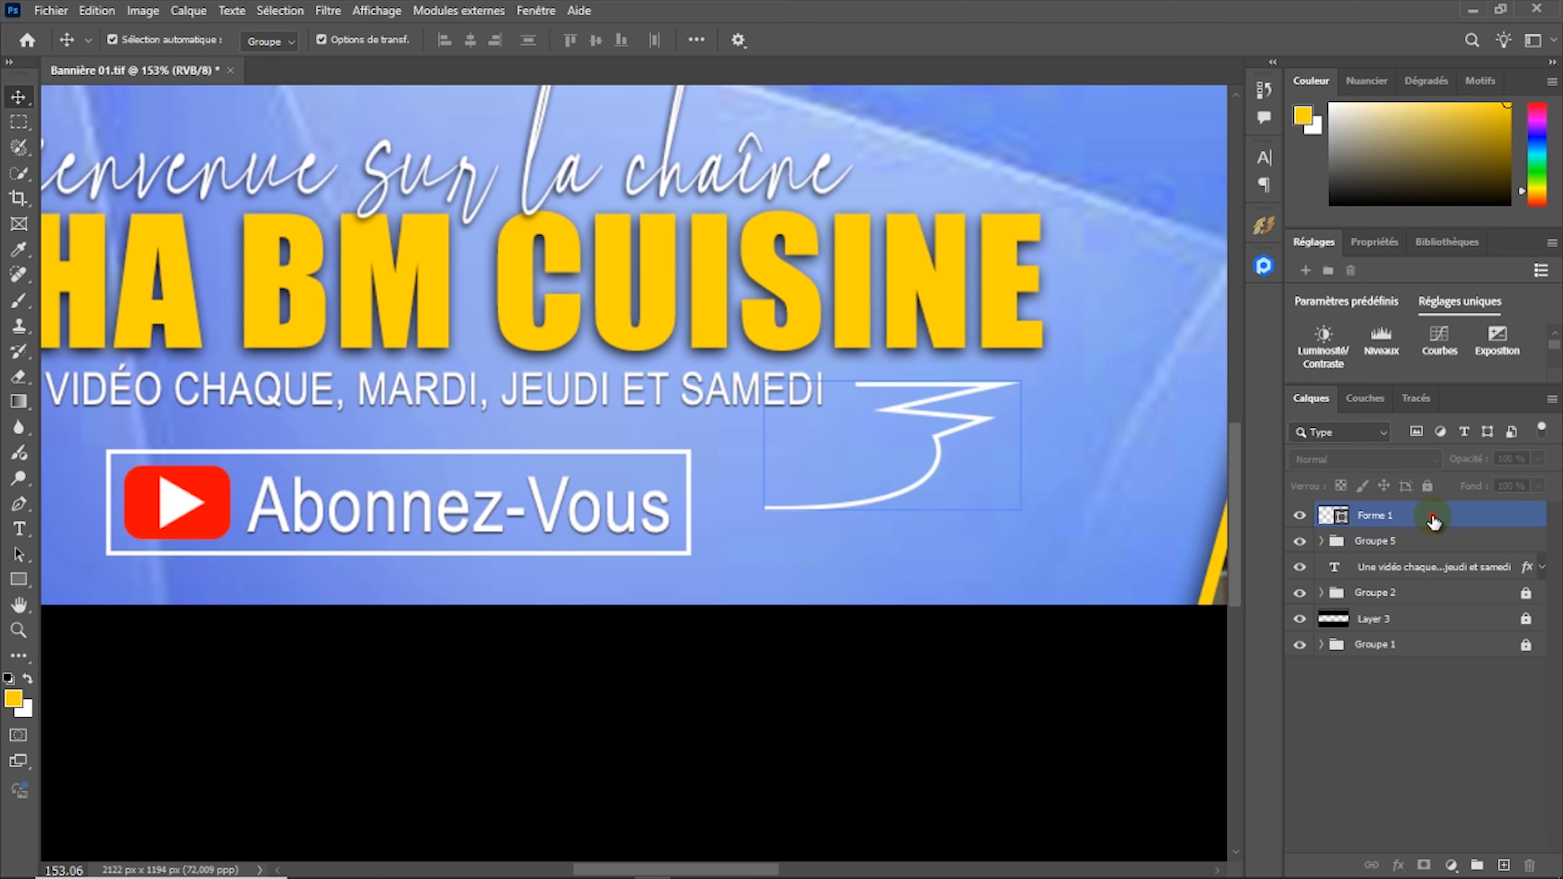
Lock the Forme 1 layer, choose the Triangle tool and add a new empty layer above it
left_click(1428, 486)
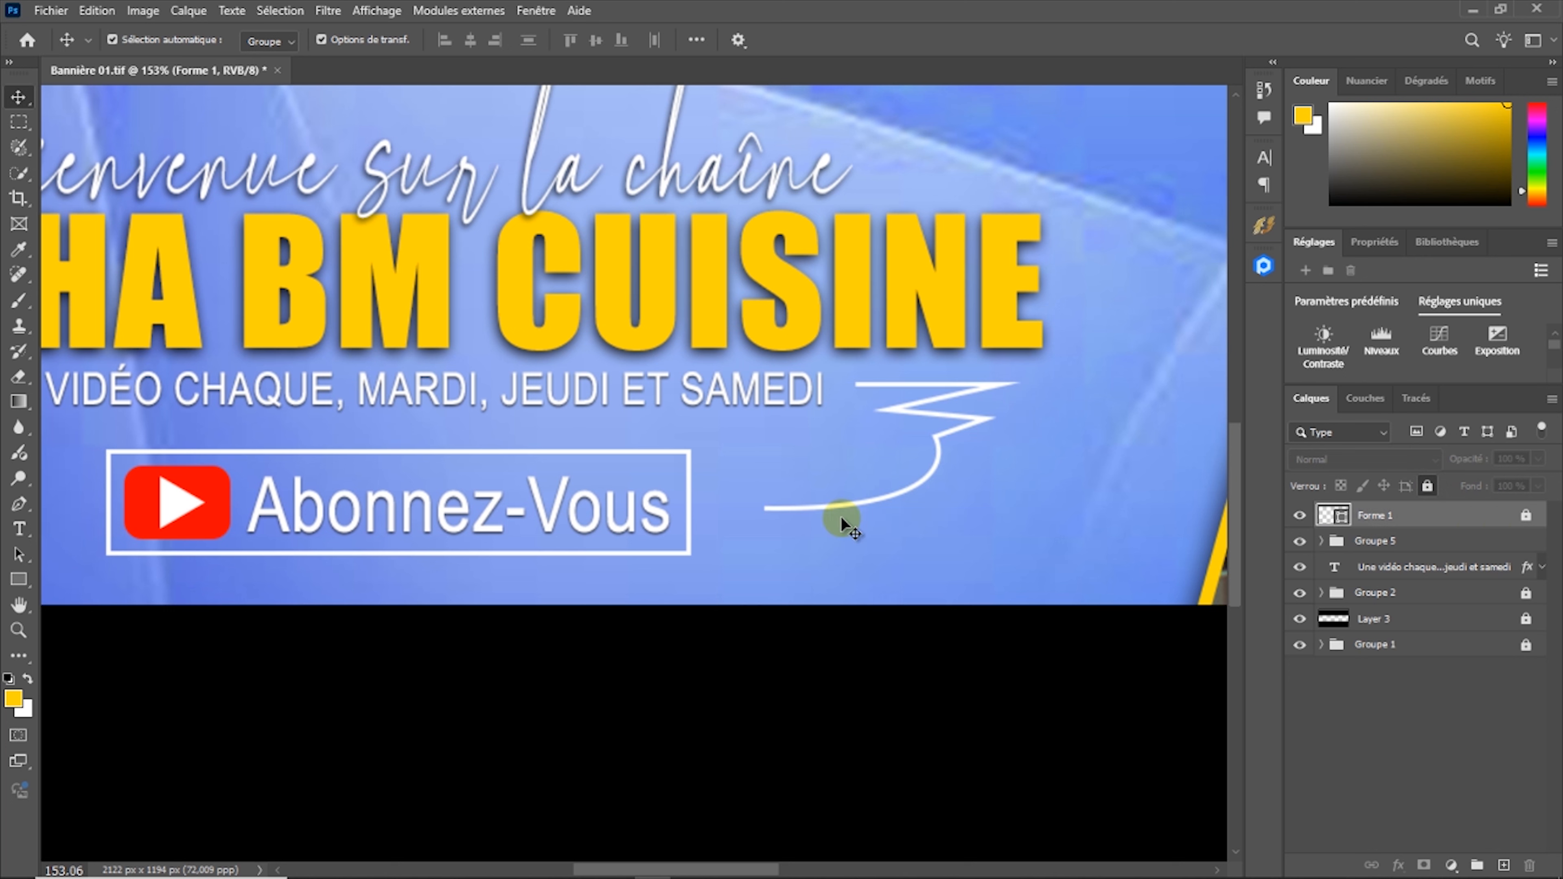
left_click(20, 581)
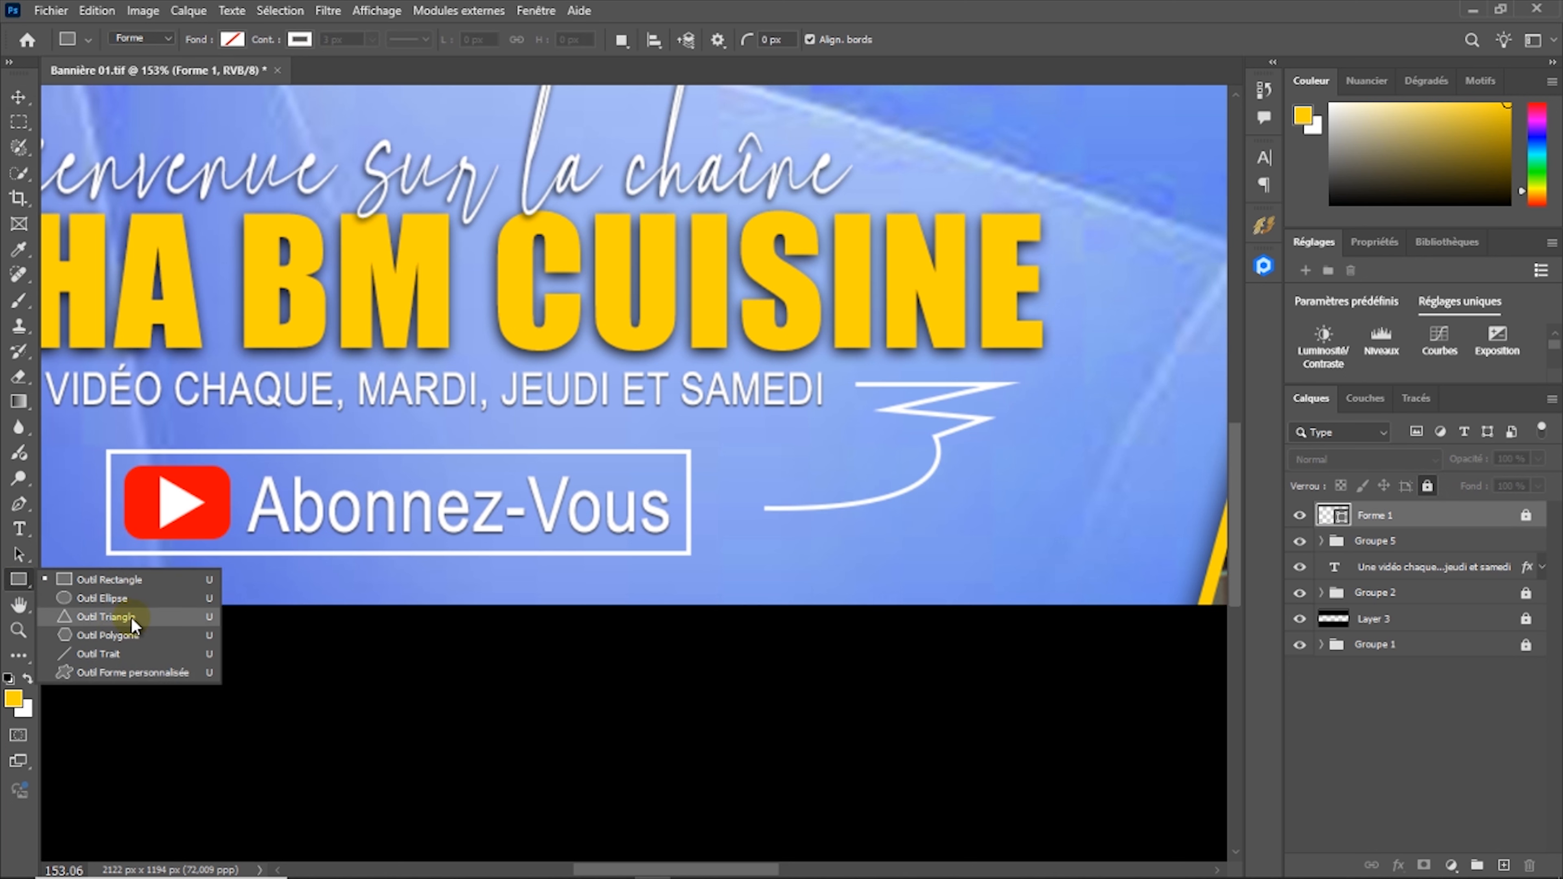
left_click(132, 618)
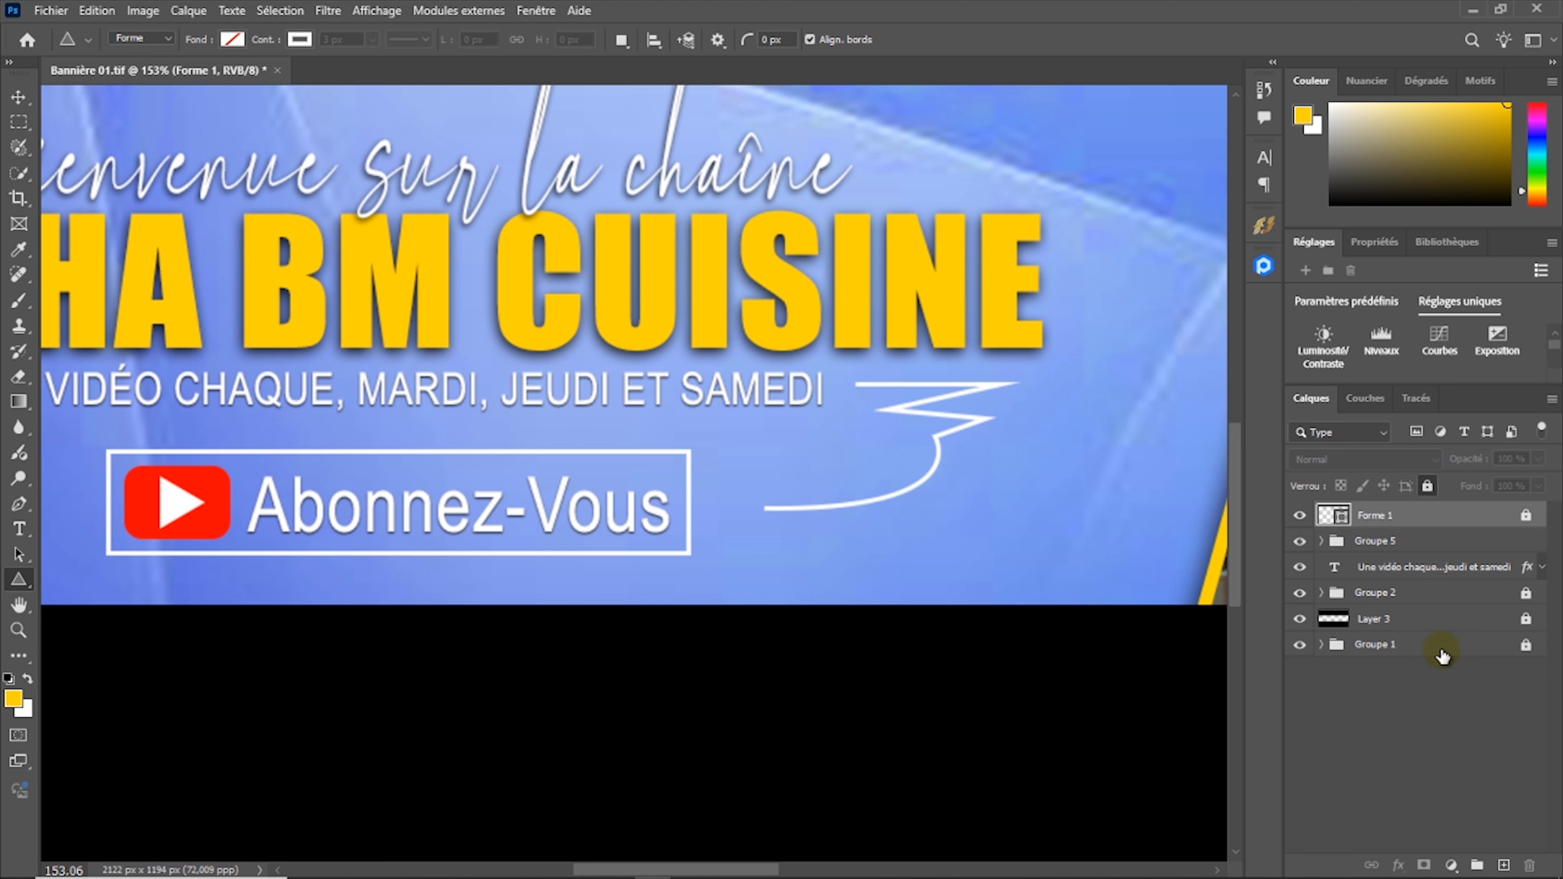
left_click(1503, 866)
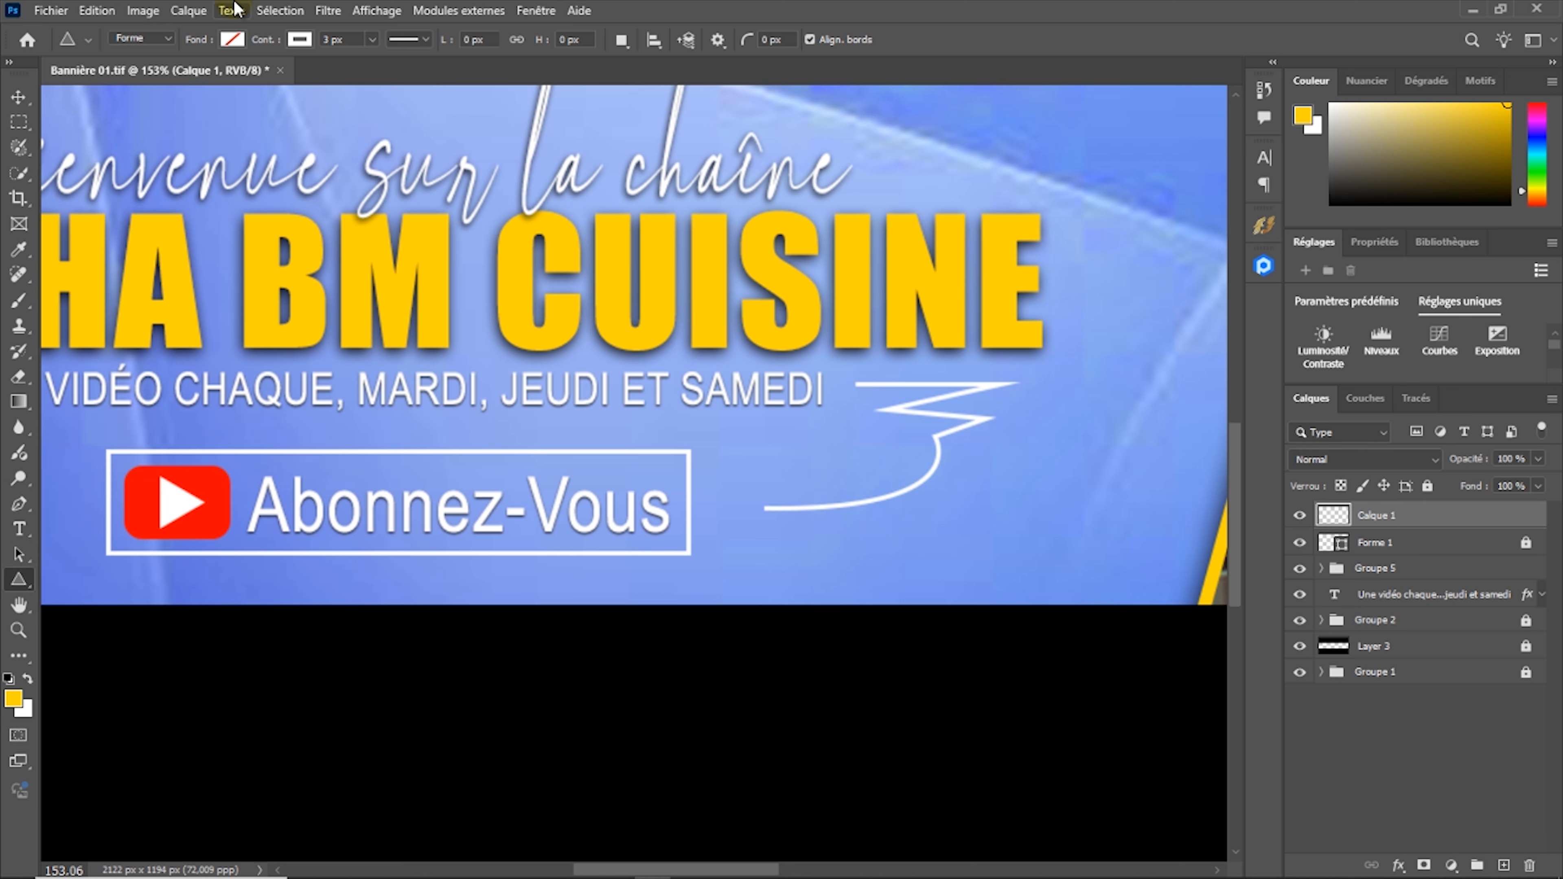
Draw a white-filled triangle about 21 by 18 px with a white 3 px outline just below the curved line's lower end
left_click(232, 39)
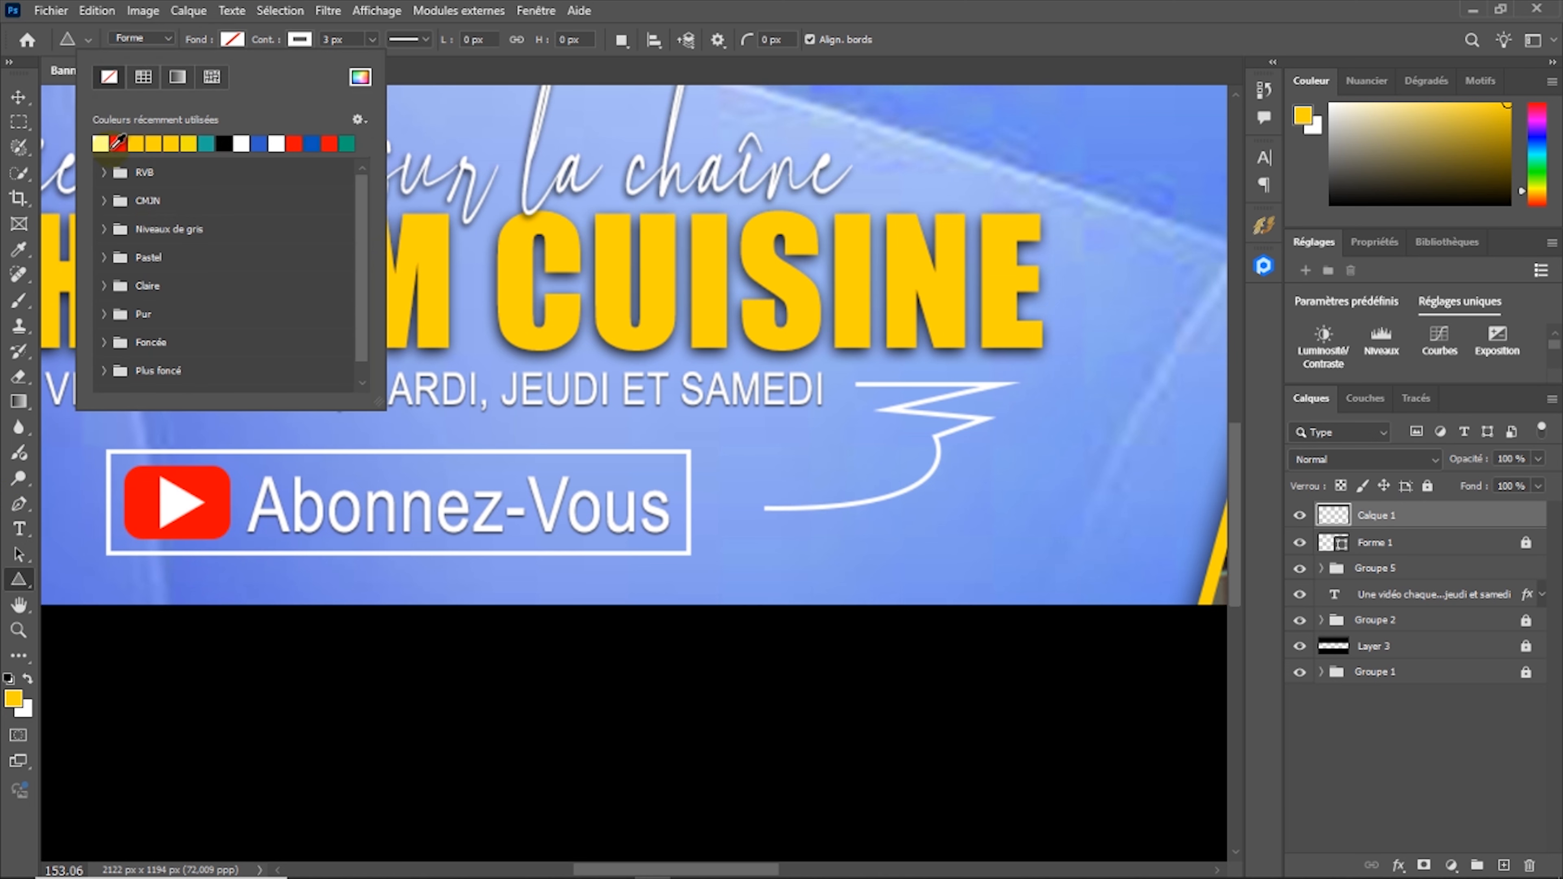
left_click(100, 143)
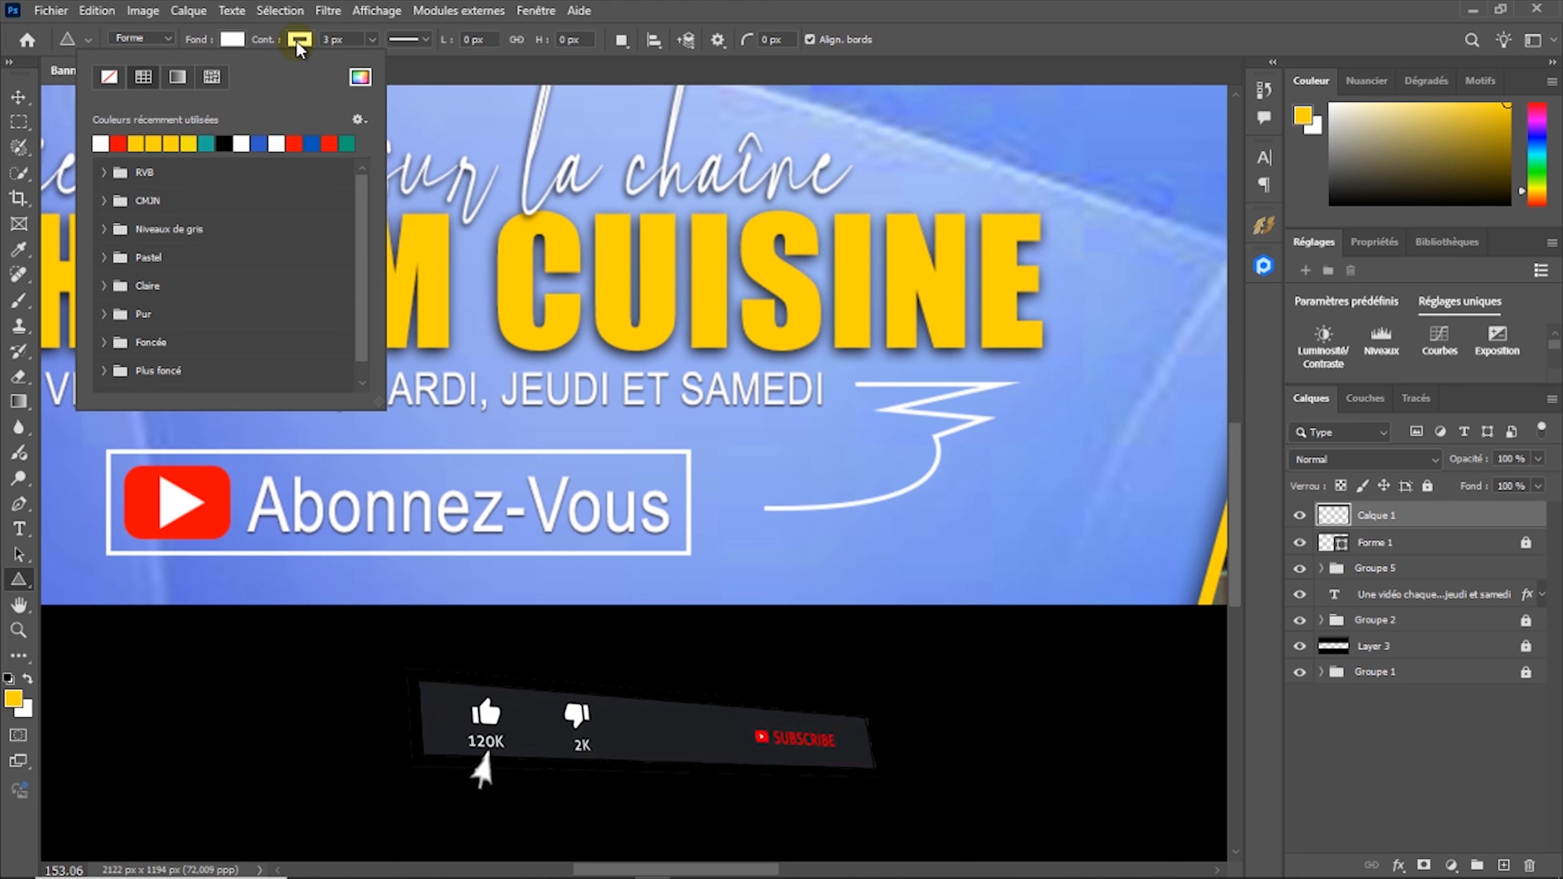
left_click_drag(856, 530, 890, 548)
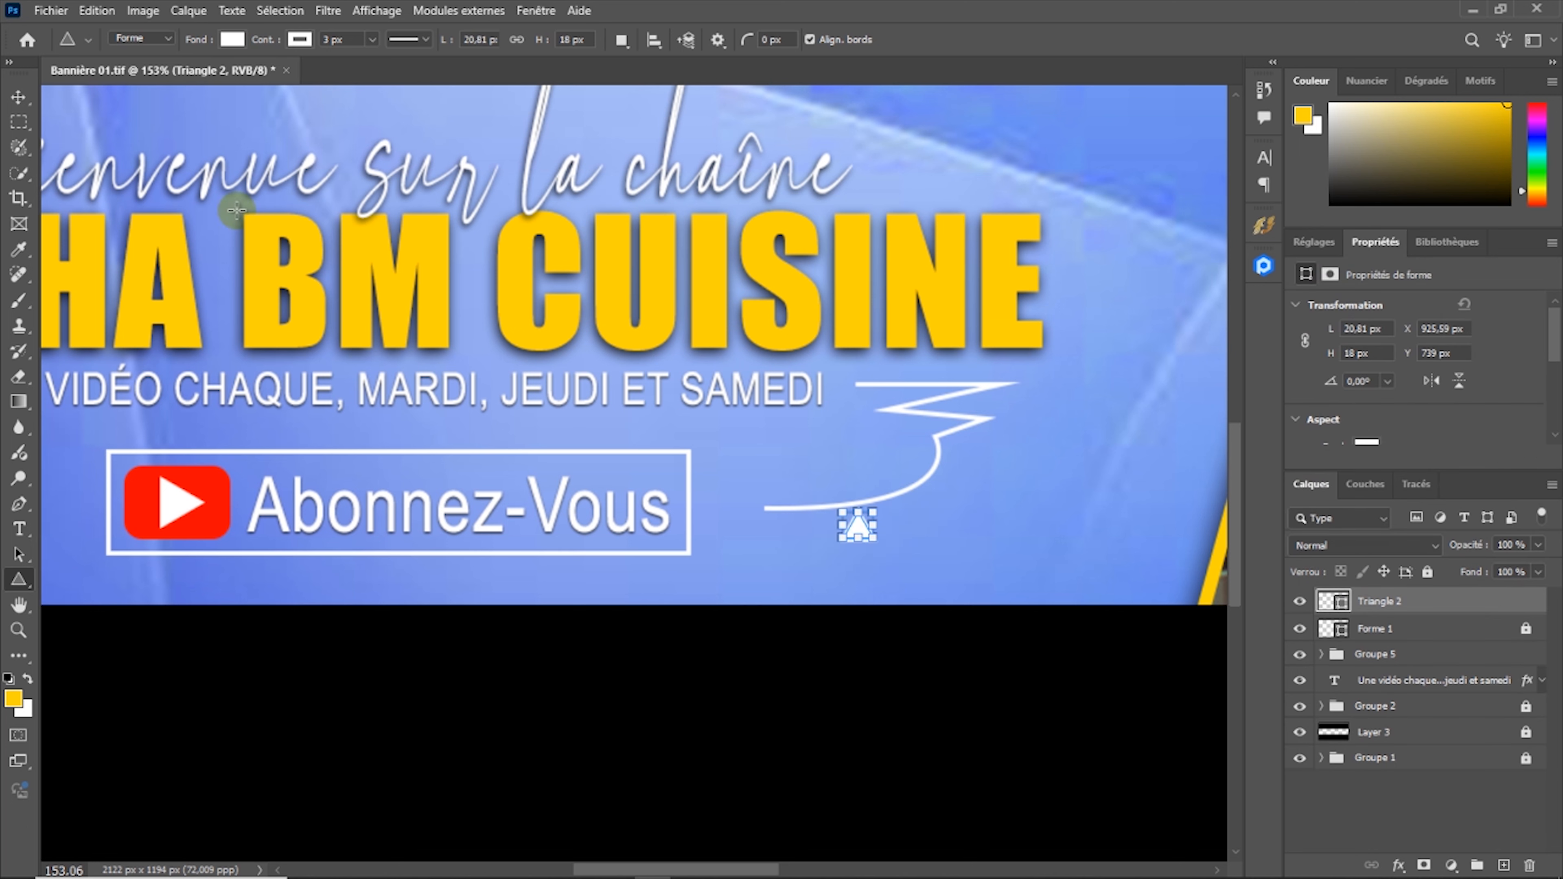
Rotate the small white triangle -90° to point toward the Abonnez-Vous frame and apply the transformation
left_click(15, 98)
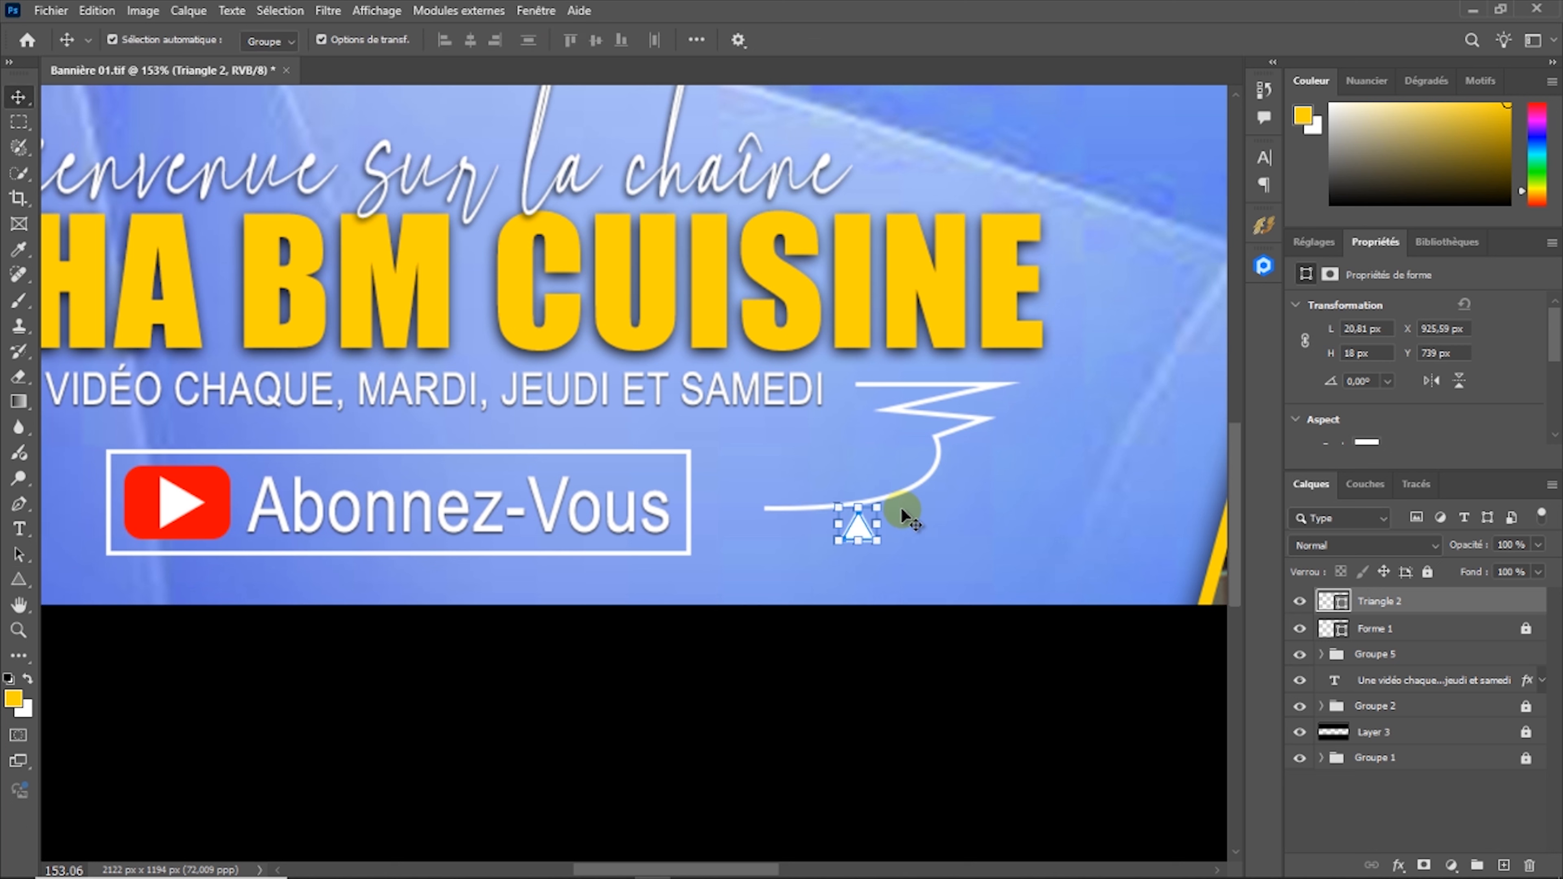
left_click_drag(899, 505, 843, 491)
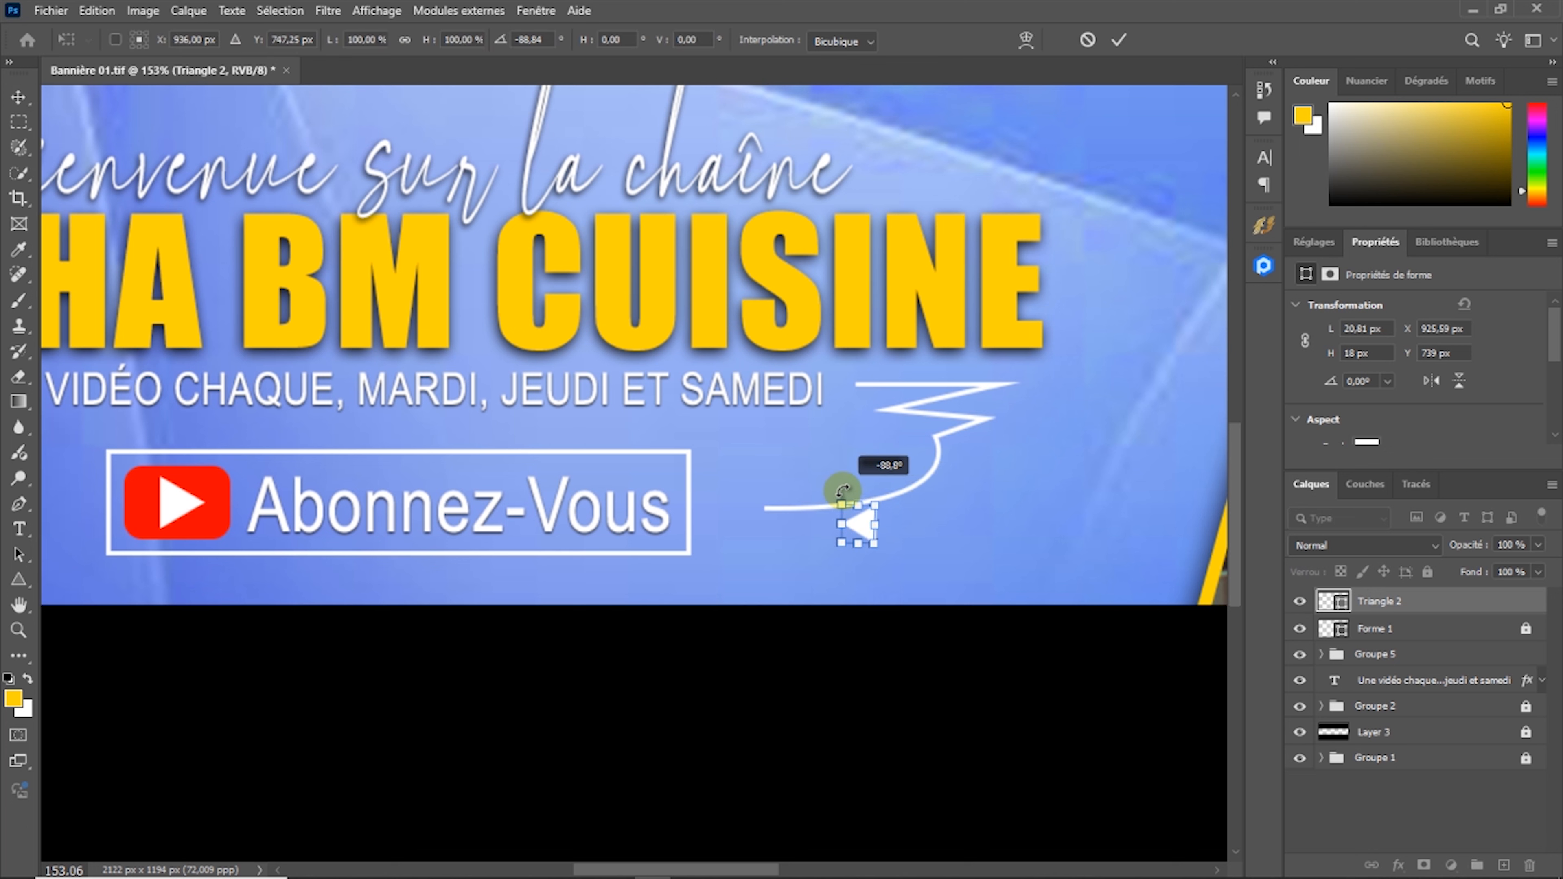
left_click_drag(843, 491, 839, 486)
left_click(1126, 34)
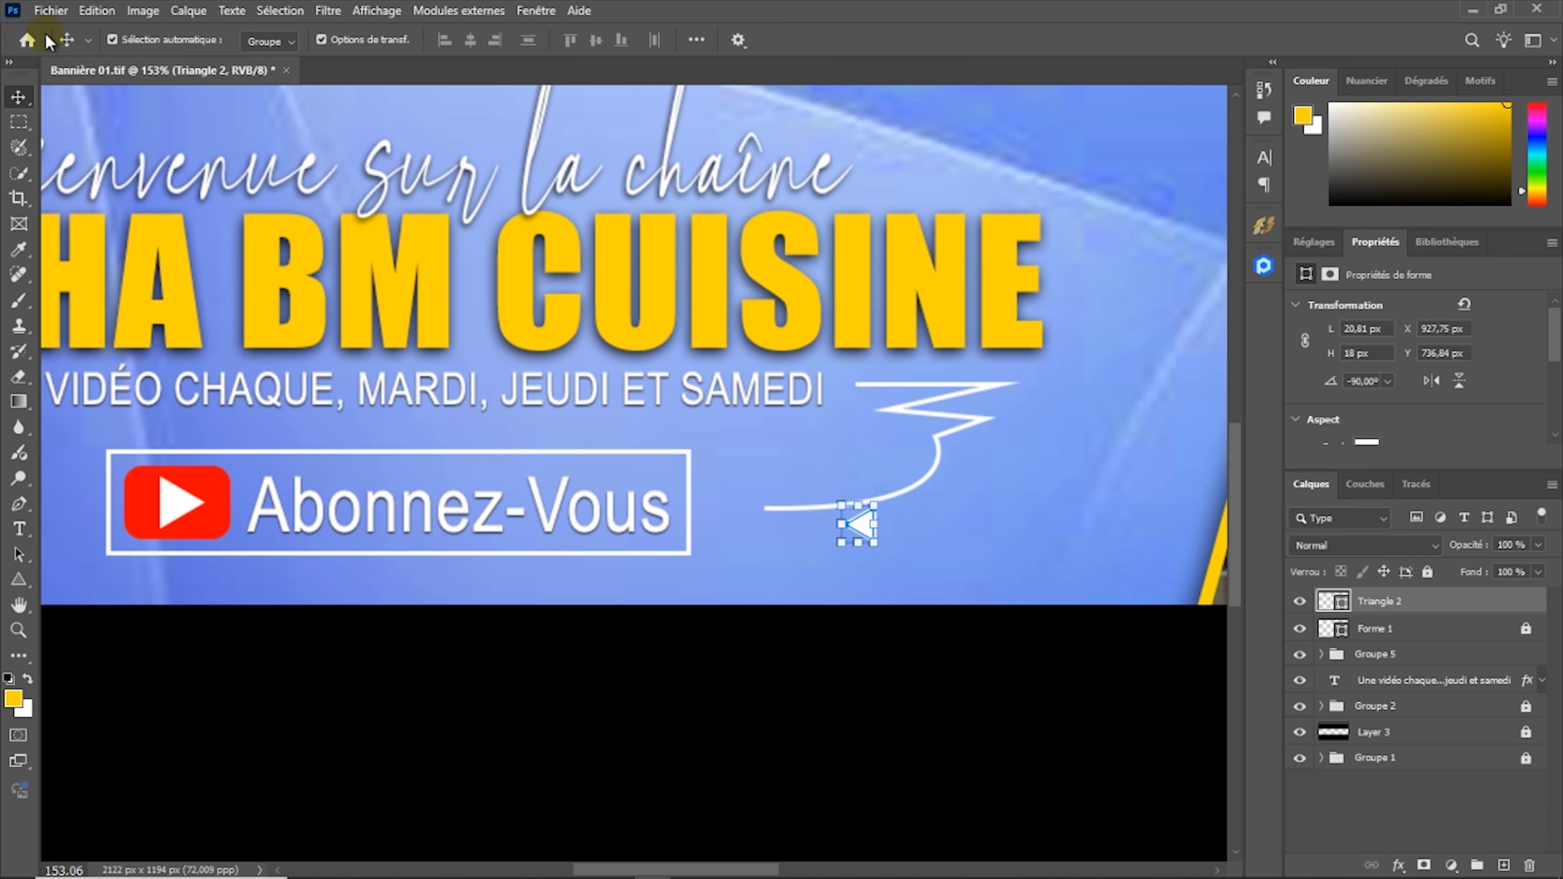
scroll(868, 539, "up", 3)
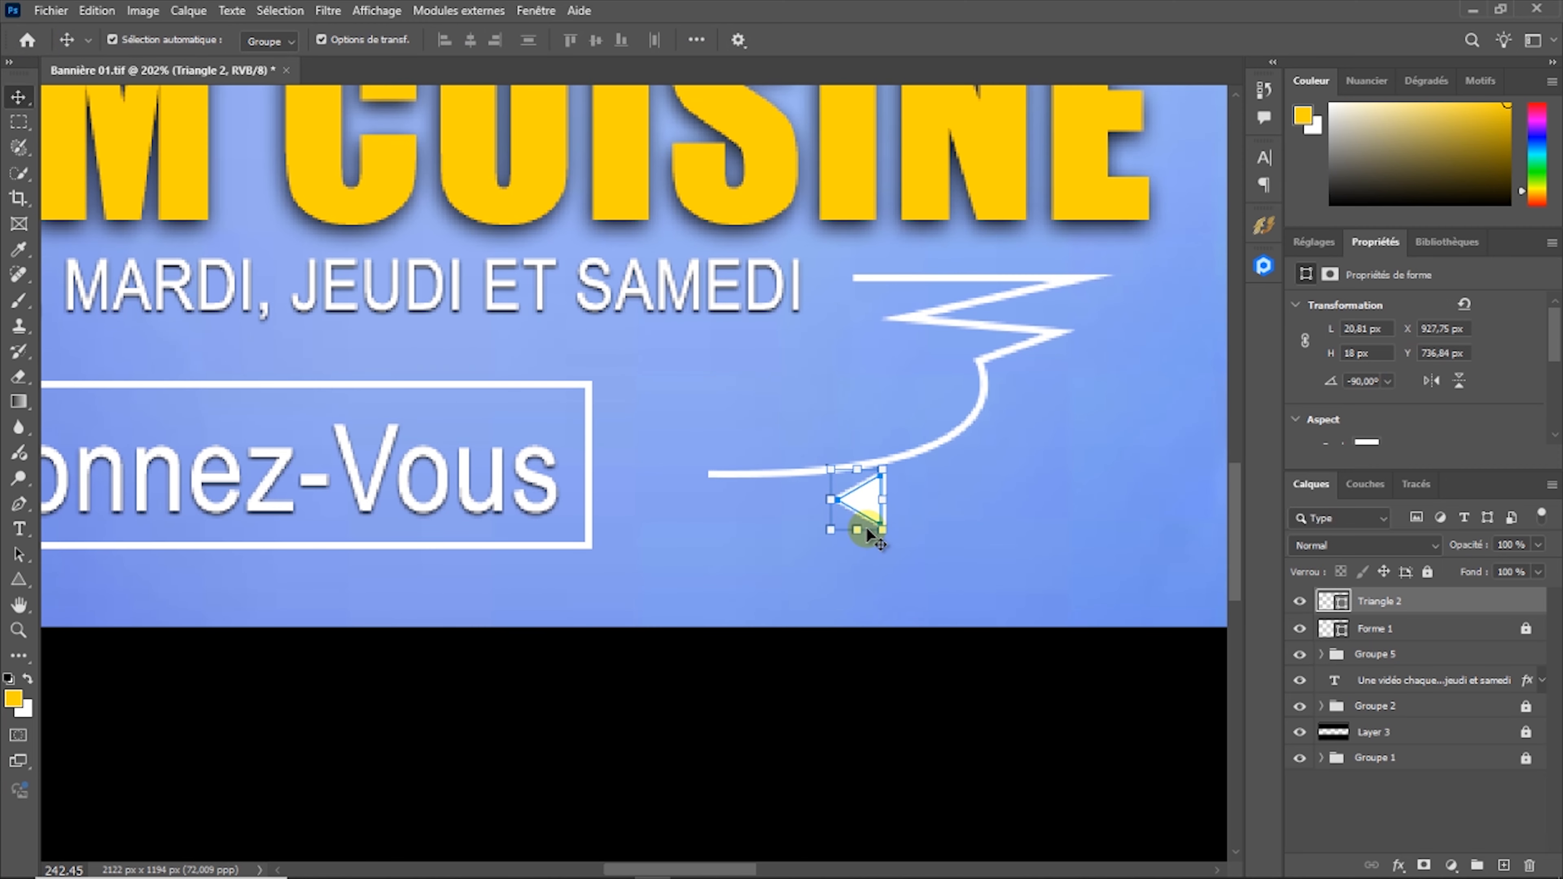